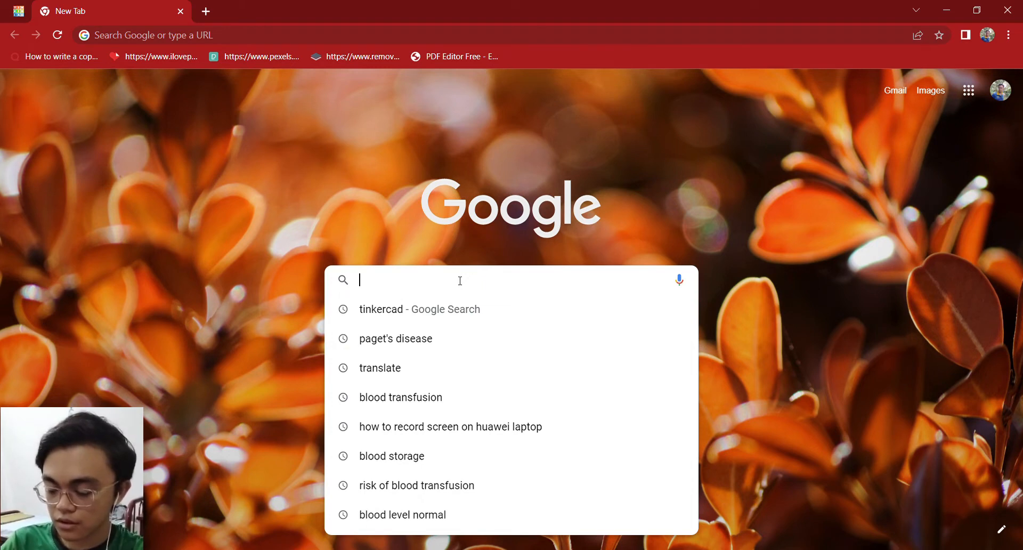
# Search the web for tinkercad and open the Tinkercad website from the results
pyautogui.write('tinkercad')
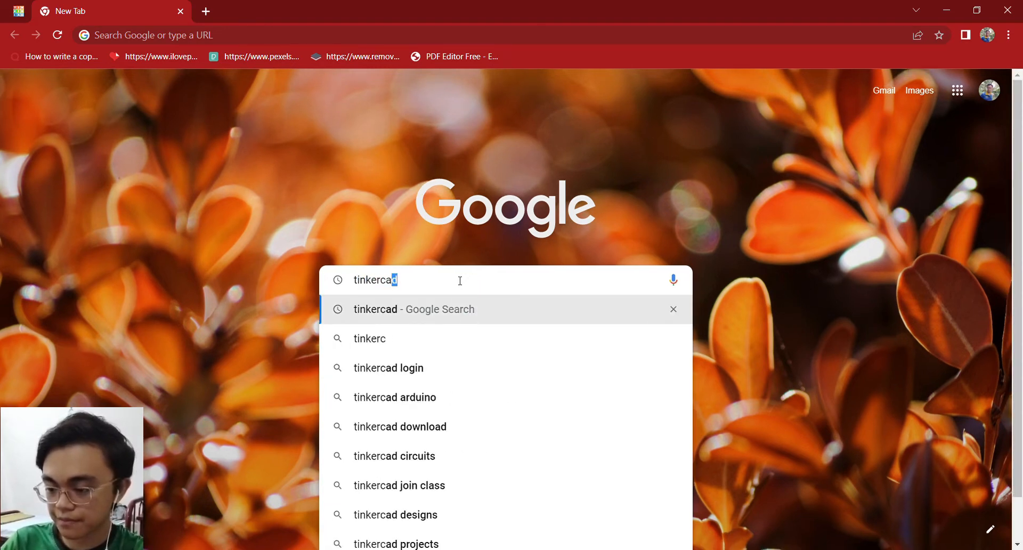
pyautogui.press('Return')
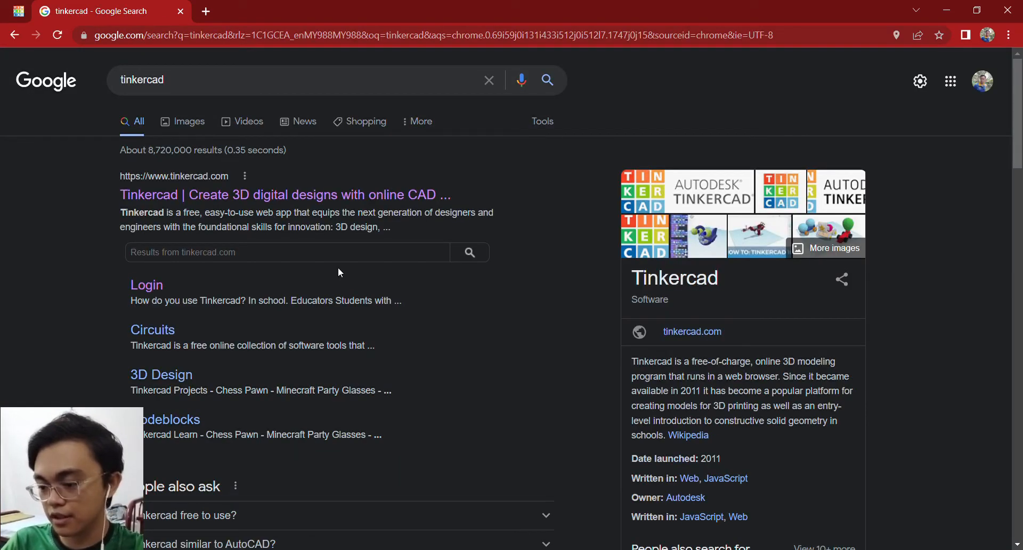
pyautogui.click(330, 198)
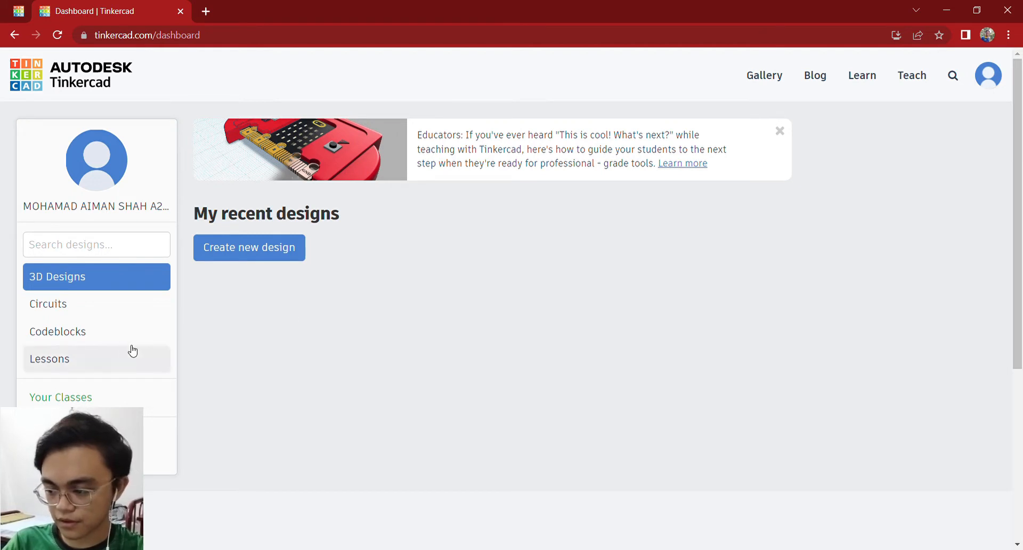
# Create a new circuit from the Circuits section of the dashboard and dismiss the hint about starters
pyautogui.click(95, 317)
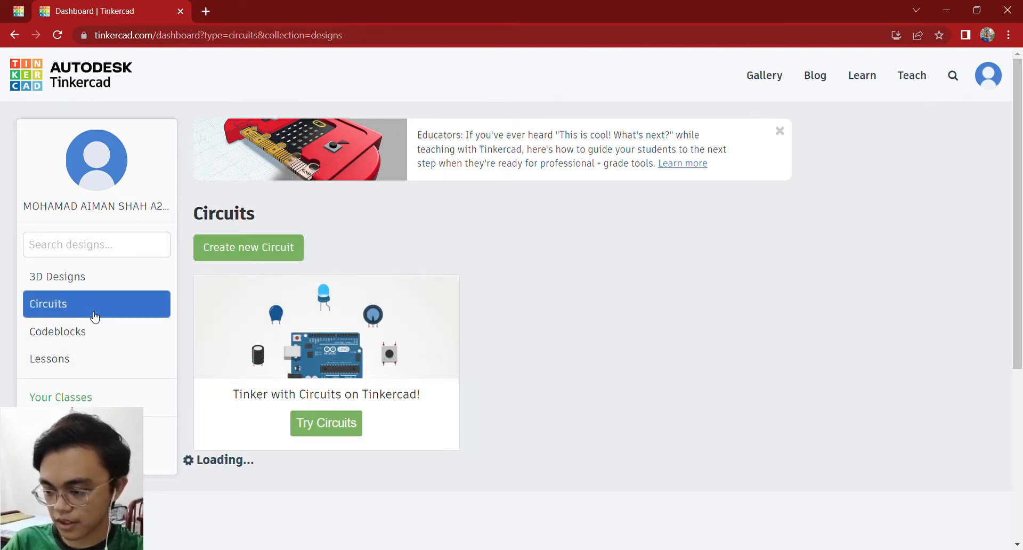
pyautogui.click(260, 251)
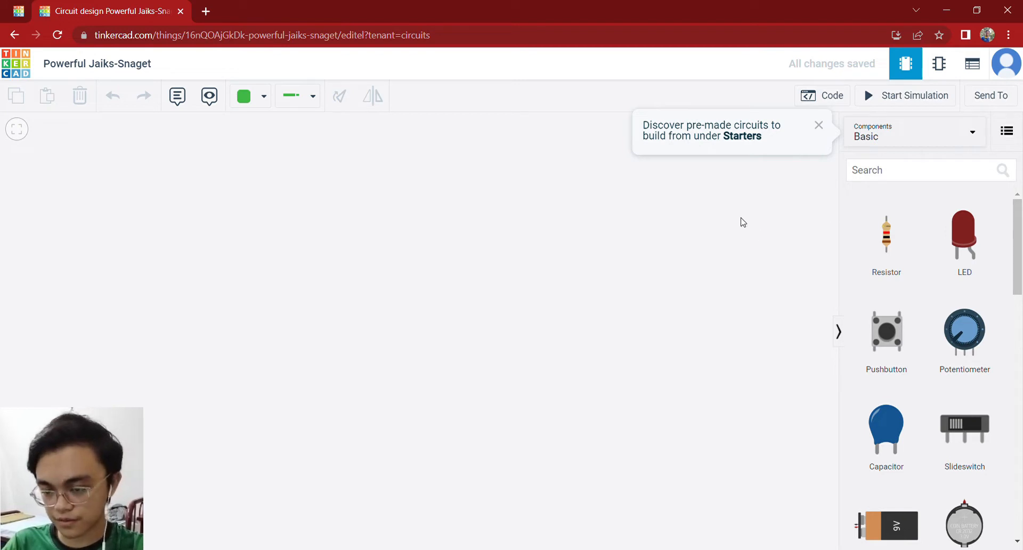
pyautogui.click(819, 126)
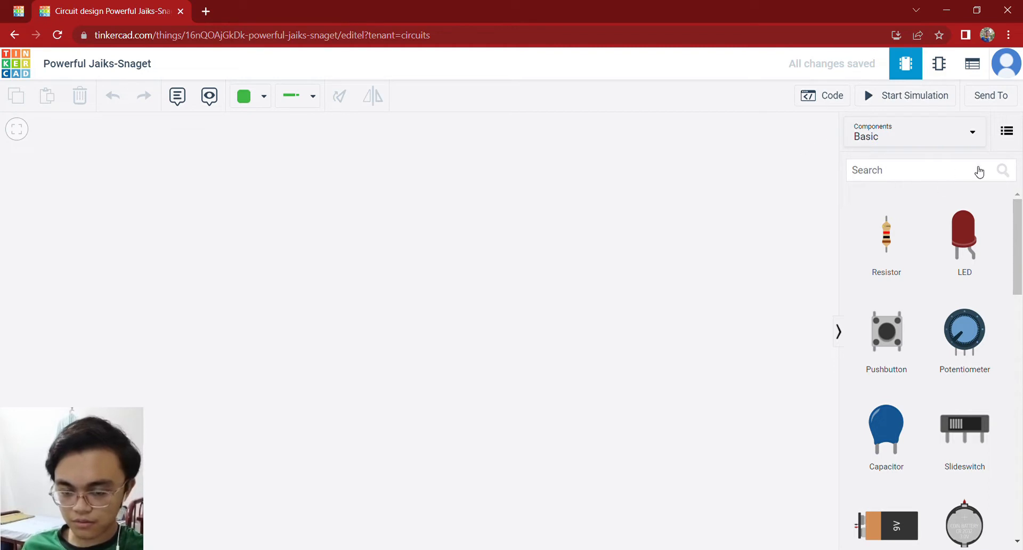
# Place the Breadboard starter from the Arduino starters, with its Arduino Uno R3 and prewired breadboard, on the empty workplane
pyautogui.click(896, 138)
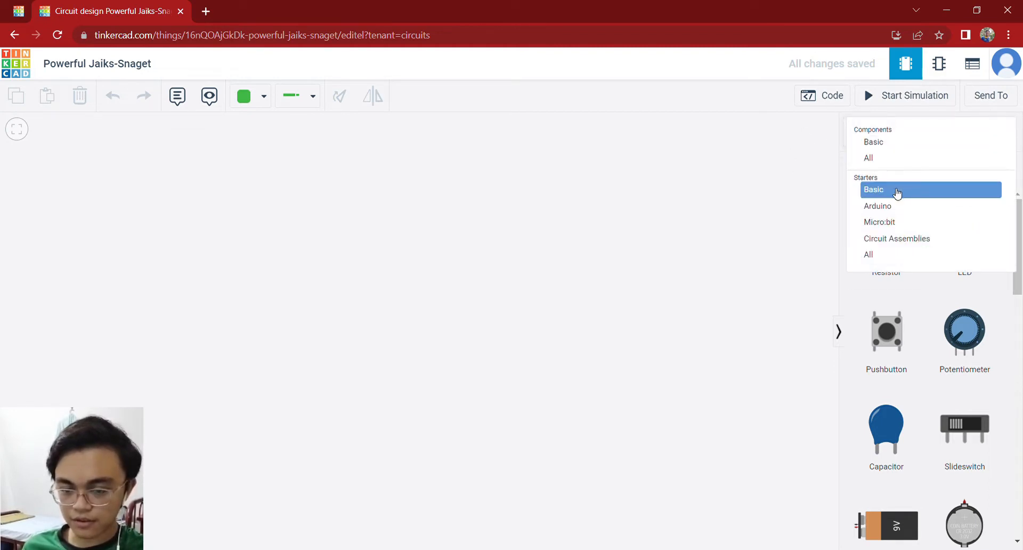
pyautogui.click(869, 208)
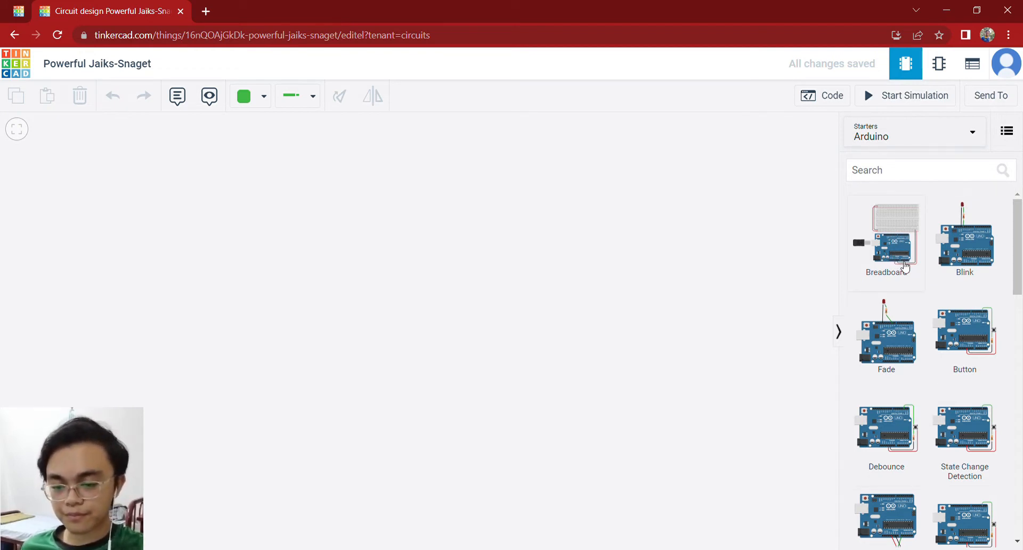
pyautogui.moveTo(887, 245); pyautogui.dragTo(425, 330)
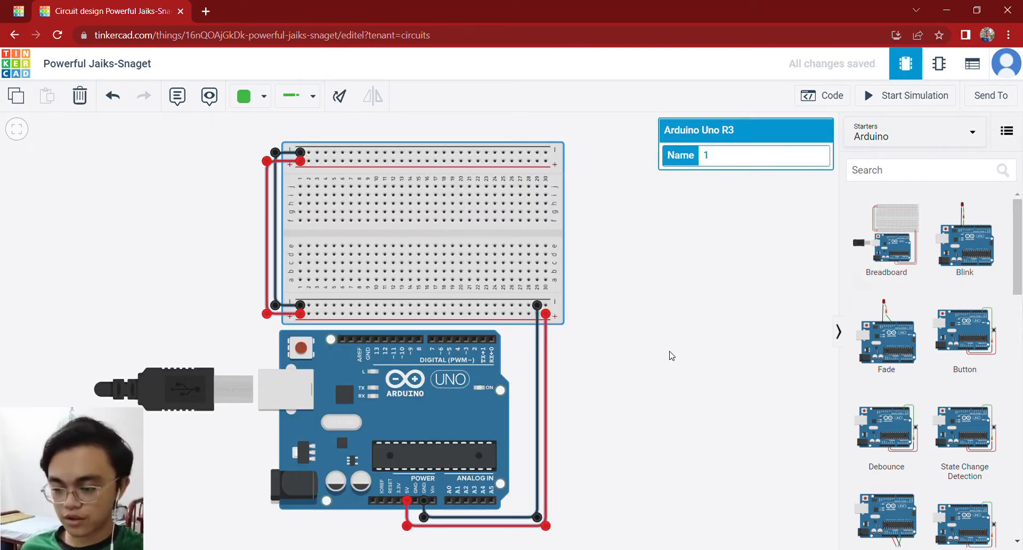
pyautogui.scroll(-1, 620, 357)
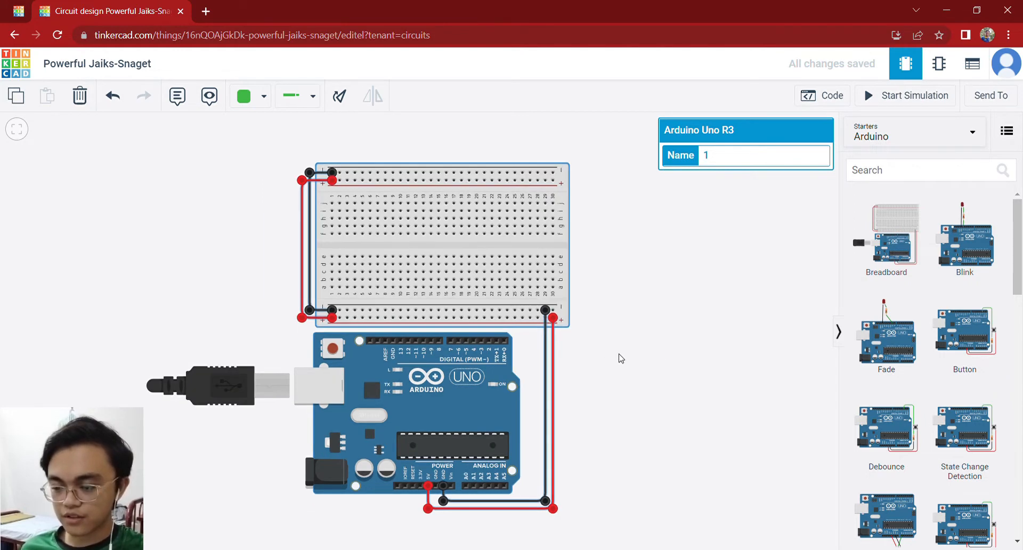
pyautogui.scroll(-3, 621, 357)
pyautogui.scroll(5, 621, 358)
pyautogui.scroll(-1, 621, 358)
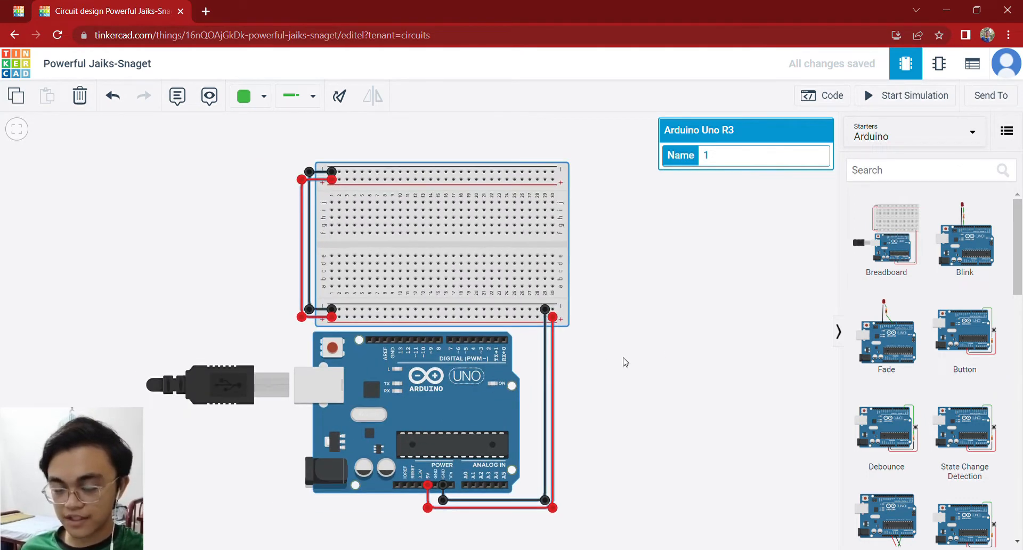
pyautogui.scroll(-1, 649, 366)
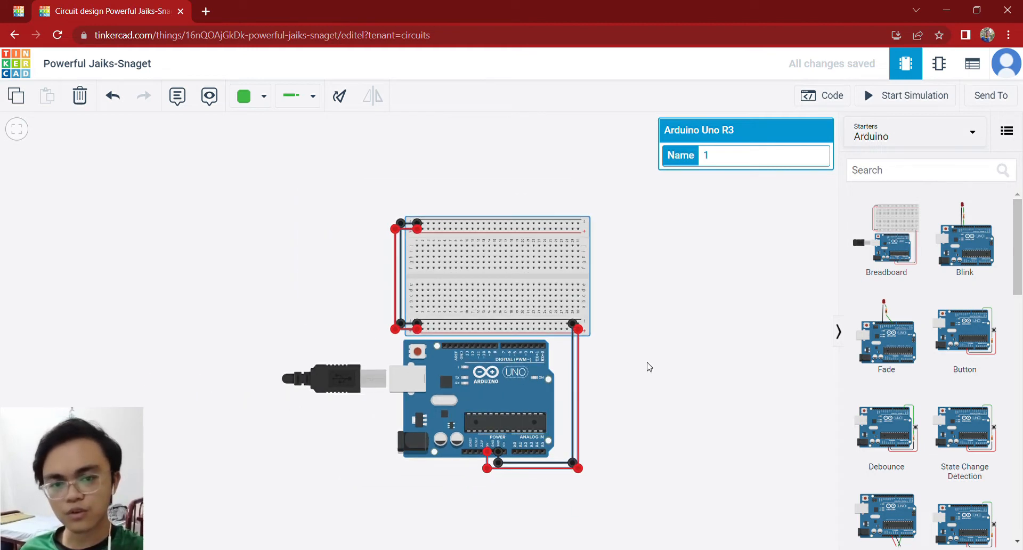
pyautogui.scroll(1, 649, 367)
pyautogui.scroll(-1, 649, 366)
pyautogui.scroll(2, 649, 367)
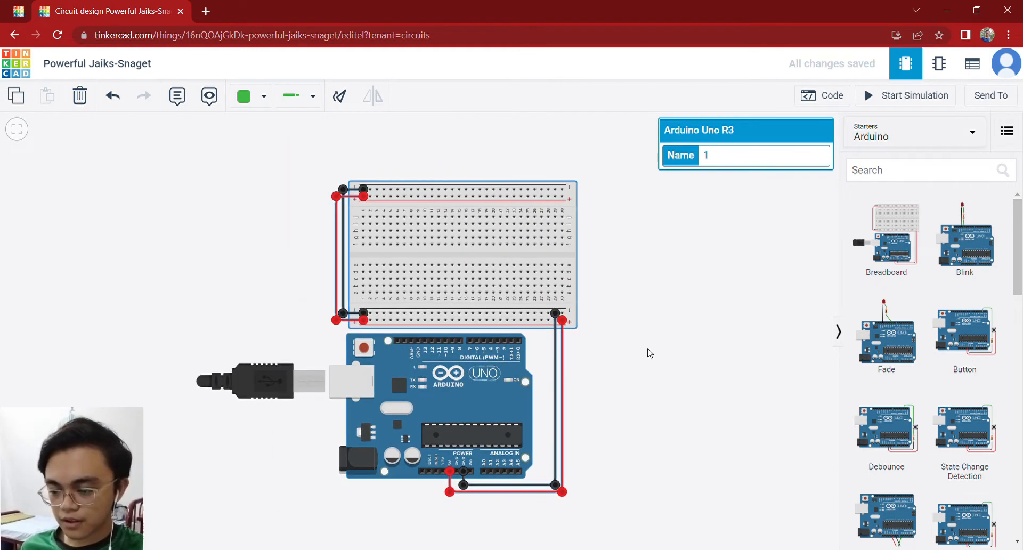
pyautogui.click(650, 336)
pyautogui.scroll(-2, 669, 328)
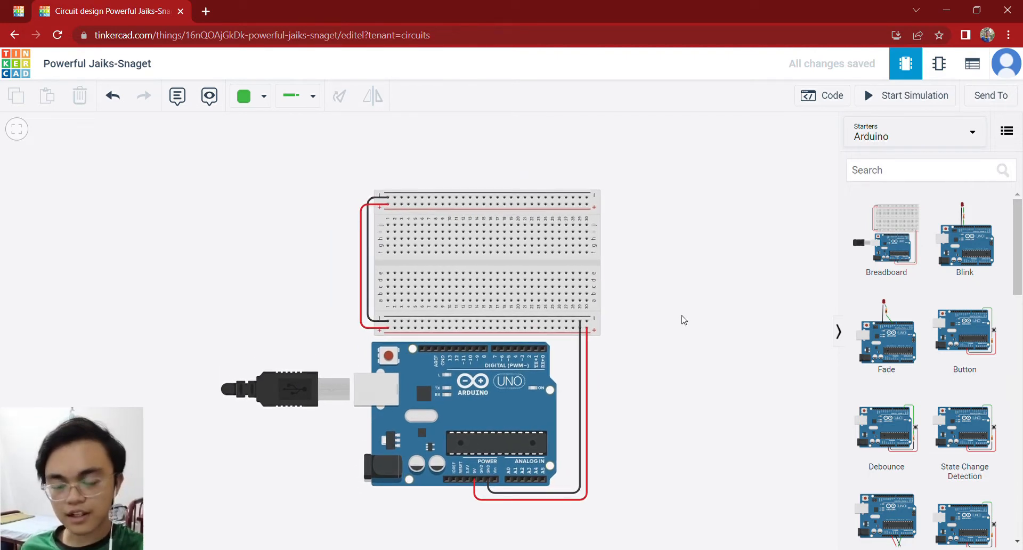
pyautogui.moveTo(681, 312); pyautogui.dragTo(729, 325)
pyautogui.scroll(2, 715, 330)
pyautogui.scroll(2, 721, 339)
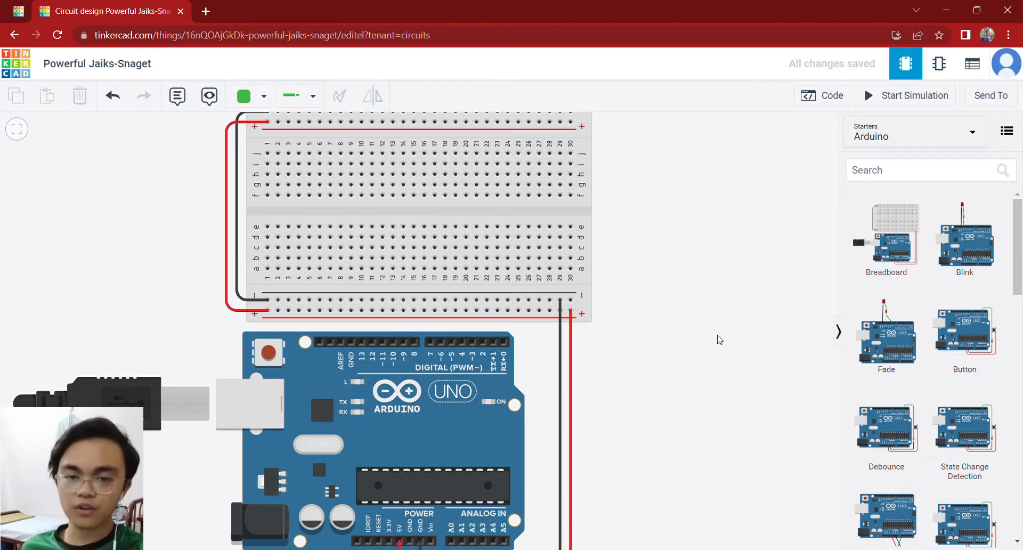
pyautogui.scroll(-1, 720, 339)
pyautogui.moveTo(704, 341); pyautogui.dragTo(730, 322)
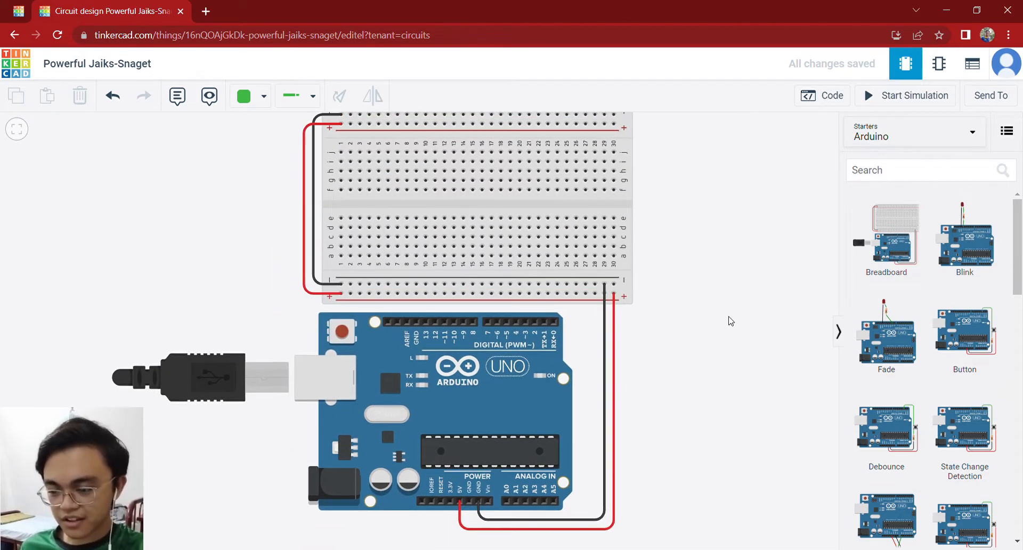
pyautogui.scroll(-2, 730, 322)
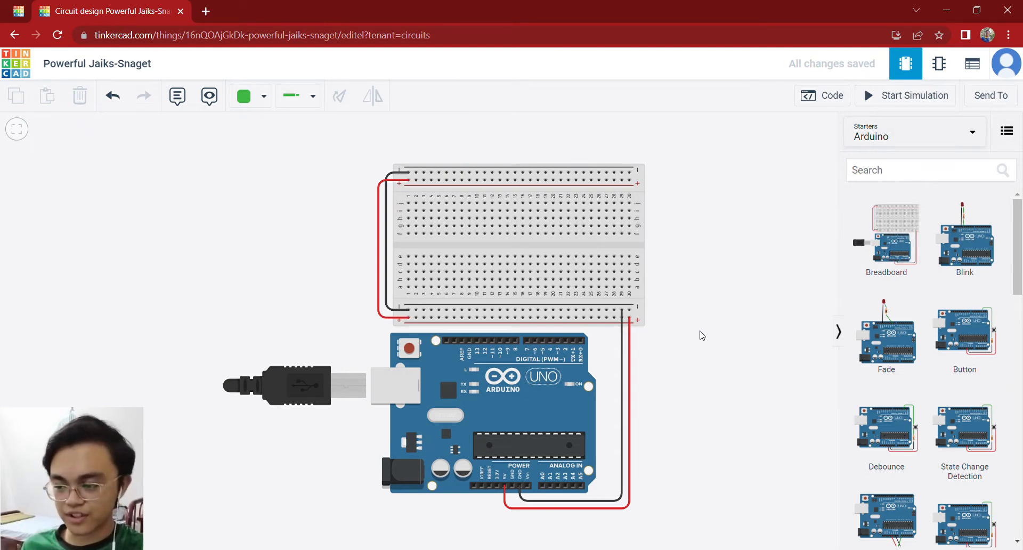
pyautogui.moveTo(695, 345); pyautogui.dragTo(674, 349)
pyautogui.scroll(1, 676, 345)
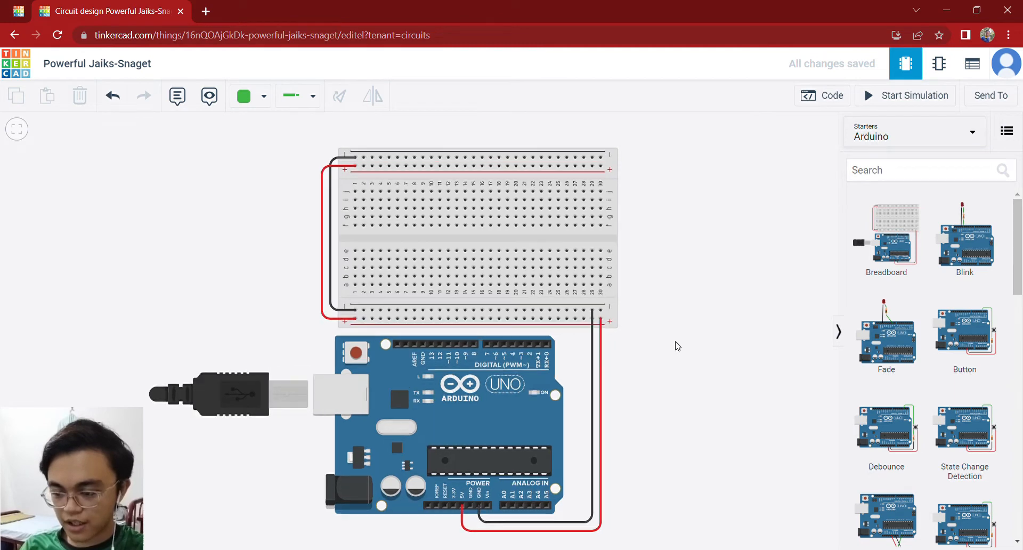
pyautogui.moveTo(682, 320); pyautogui.dragTo(703, 319)
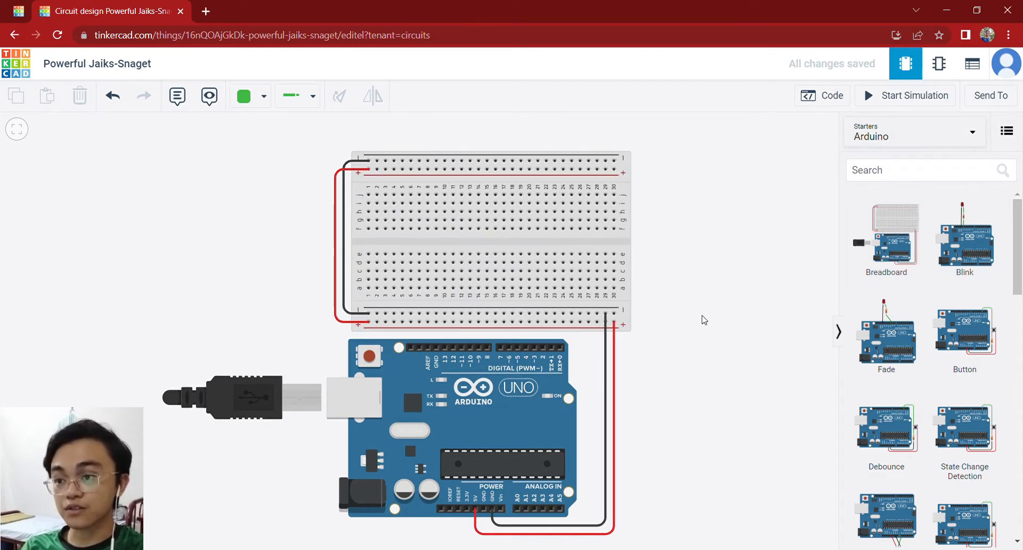
pyautogui.scroll(-2, 704, 320)
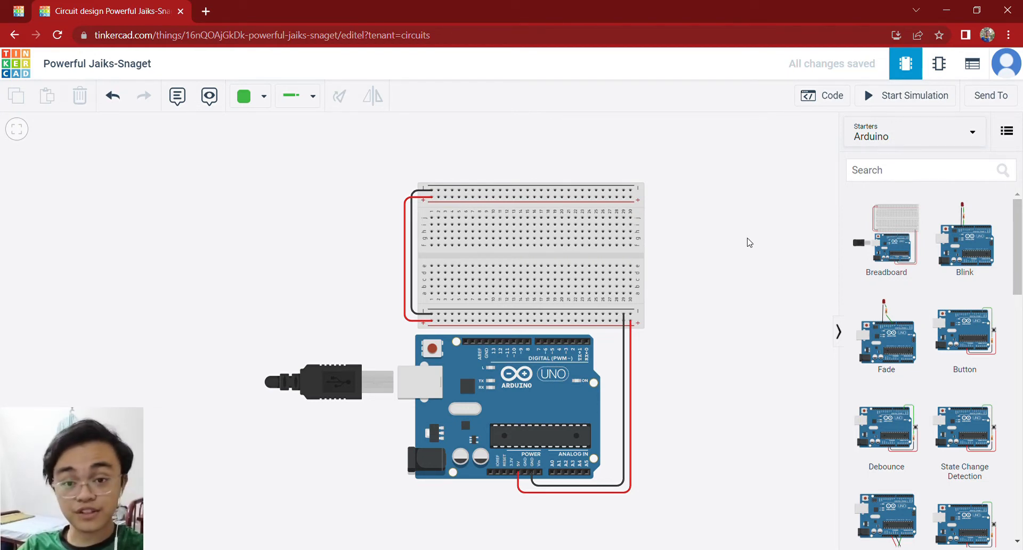
pyautogui.moveTo(751, 244); pyautogui.dragTo(696, 262)
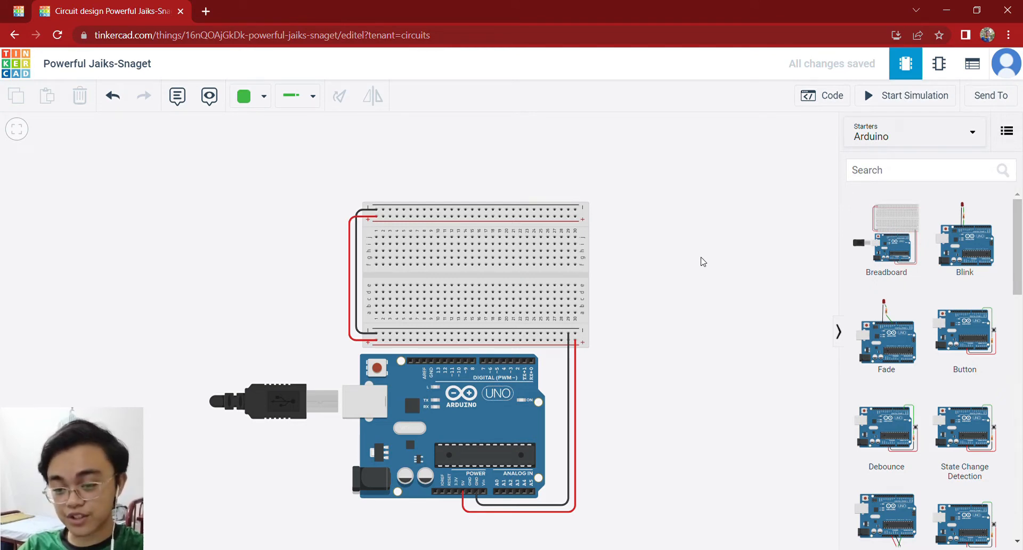
# Search all components for the ultrasonic distance sensor and place the three-pin version above the breadboard
pyautogui.click(962, 138)
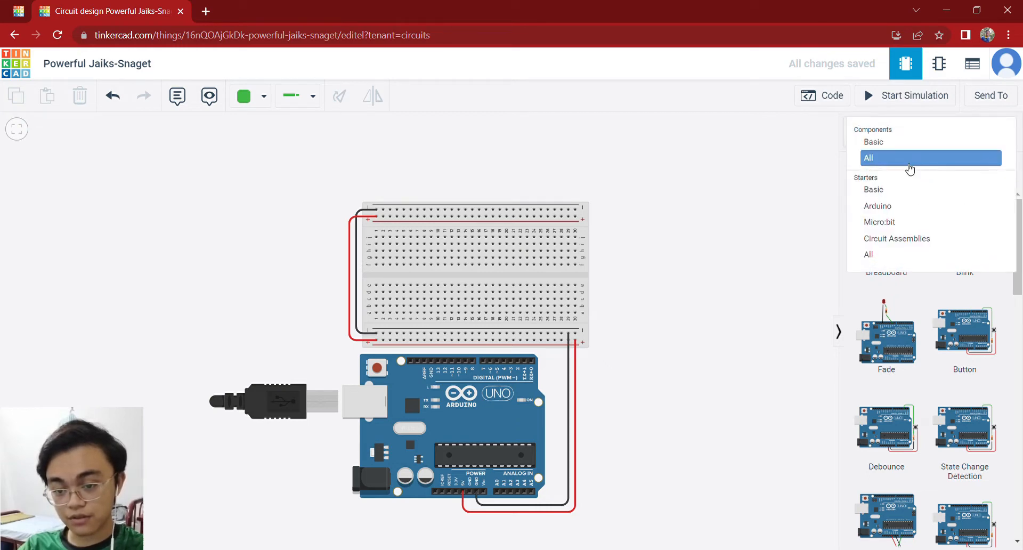
pyautogui.click(909, 160)
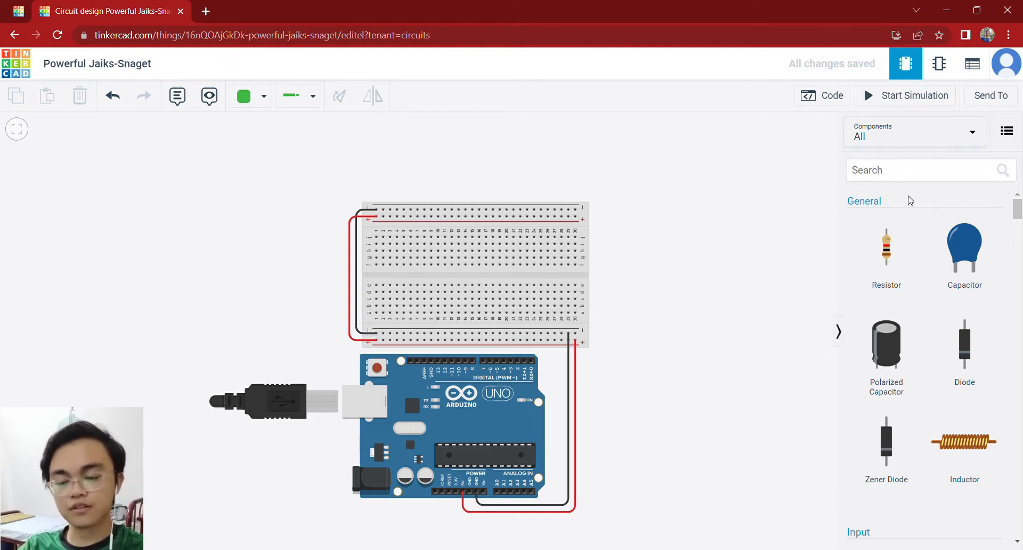
pyautogui.click(880, 172)
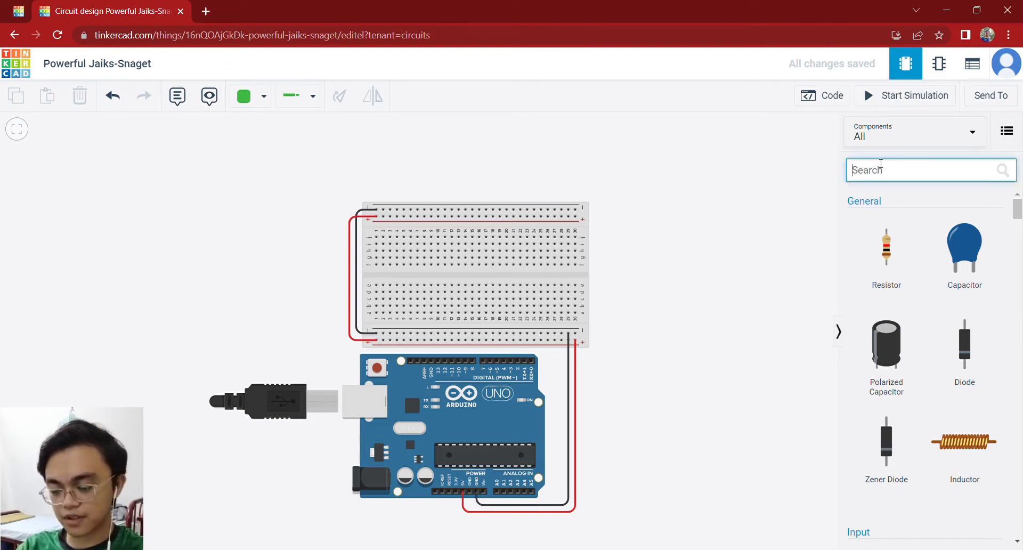
pyautogui.write('ultrasonic')
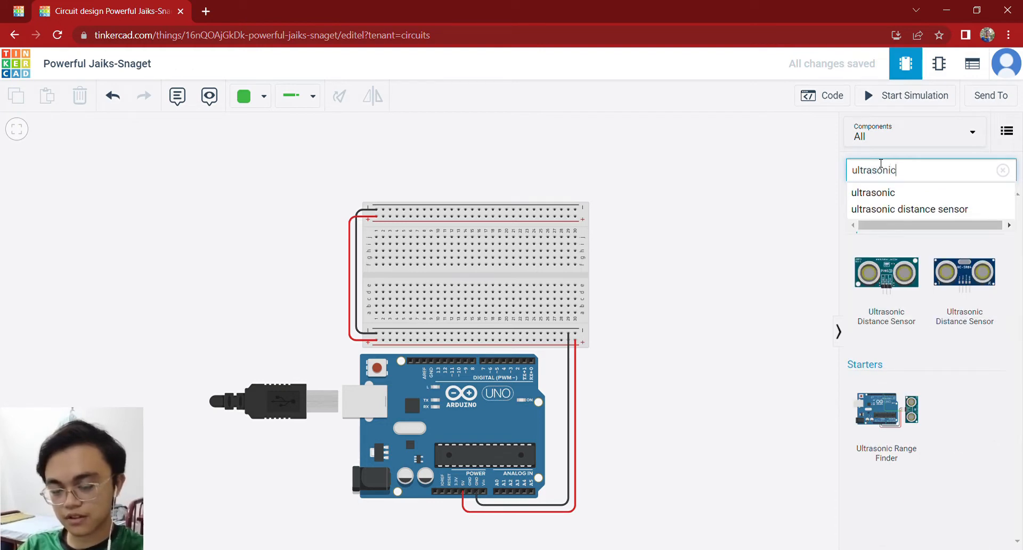
pyautogui.click(908, 208)
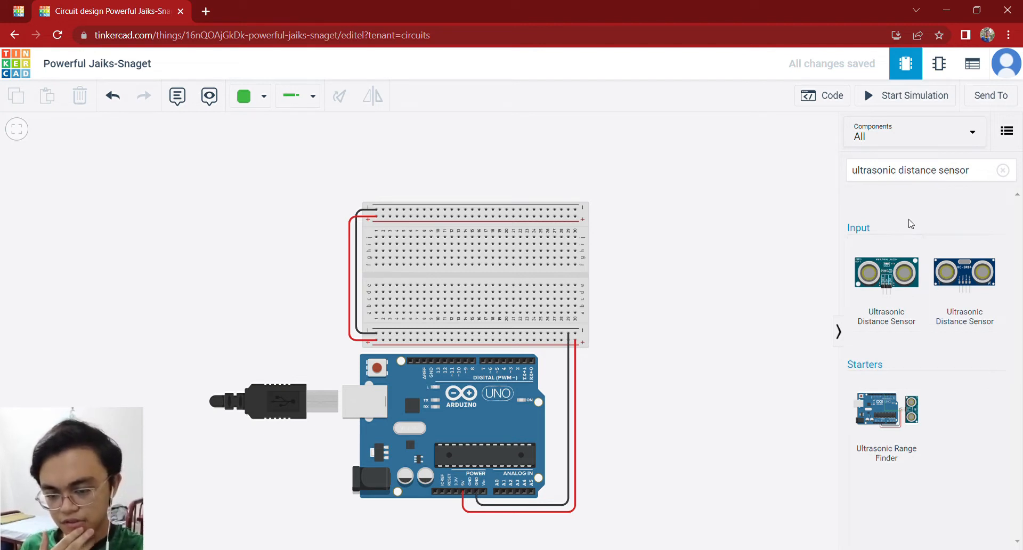
pyautogui.moveTo(886, 273); pyautogui.dragTo(534, 161)
# Plug the ultrasonic distance sensor into breadboard row j, with GND, 5V and SIG in columns 10, 11 and 12
pyautogui.scroll(5, 626, 250)
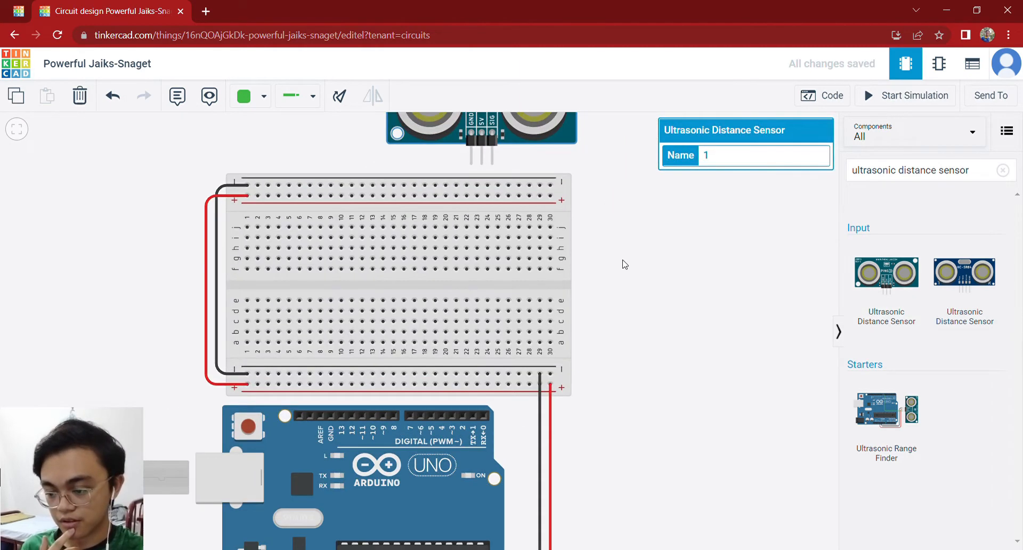
pyautogui.click(685, 295)
pyautogui.scroll(2, 718, 289)
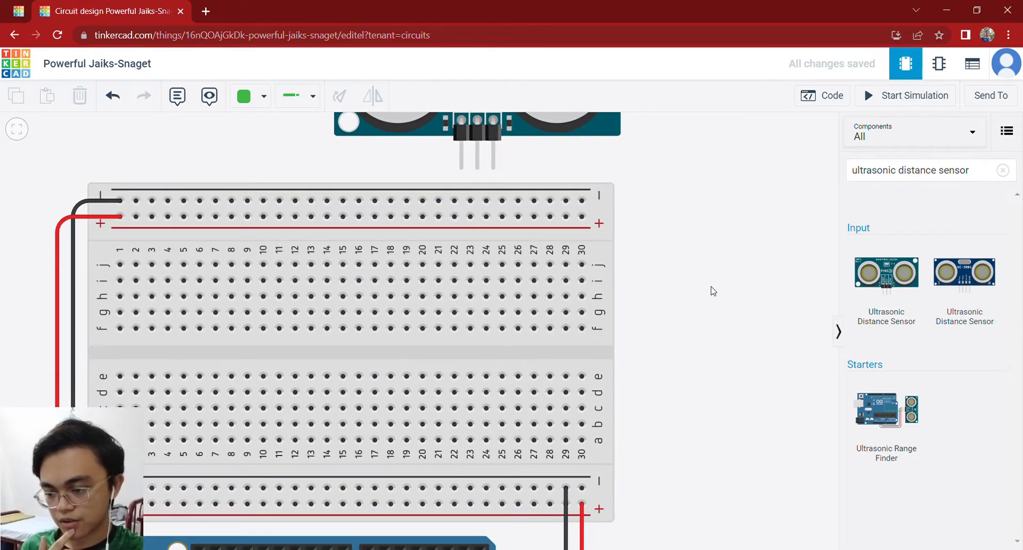
pyautogui.moveTo(710, 287); pyautogui.dragTo(812, 348)
pyautogui.moveTo(605, 170); pyautogui.dragTo(407, 264)
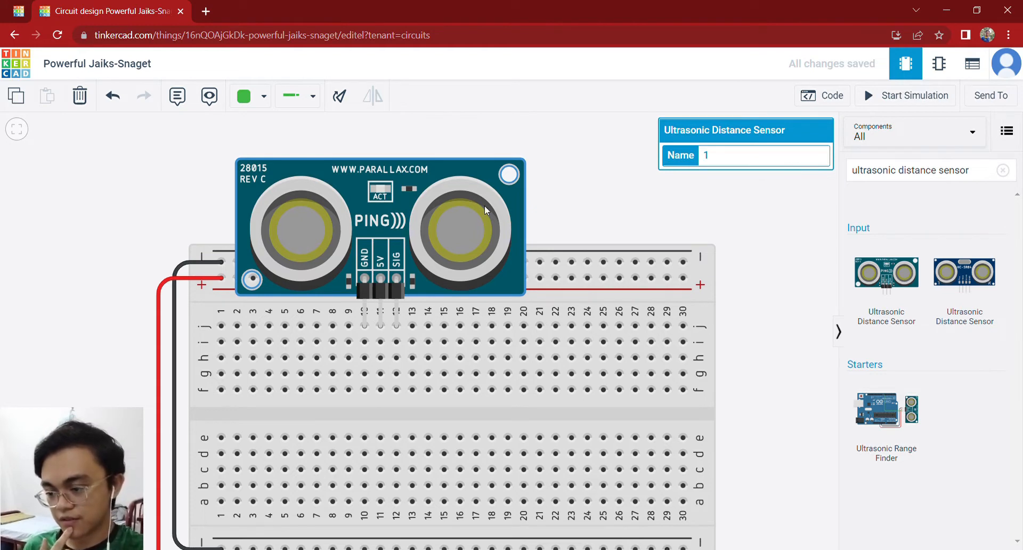
pyautogui.click(769, 261)
pyautogui.scroll(-3, 761, 255)
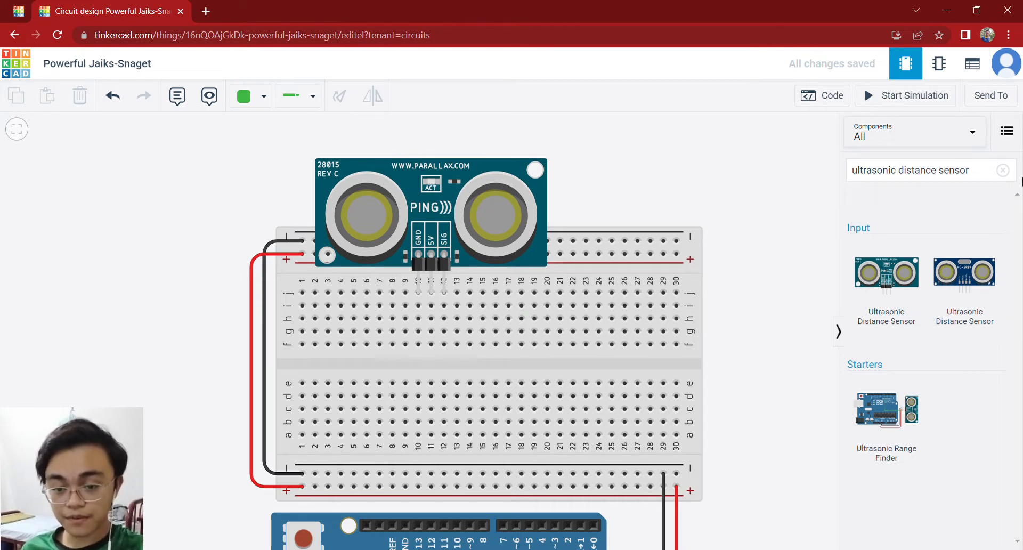
# Clear the component search and place a Piezo from the basic components with its positive pin in breadboard row f, column 26
pyautogui.click(1003, 170)
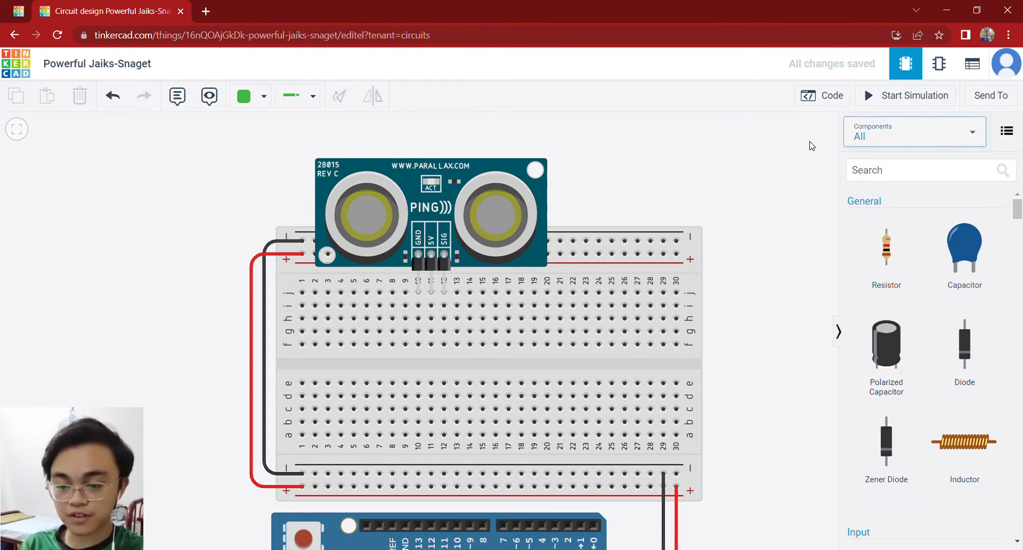
pyautogui.click(898, 137)
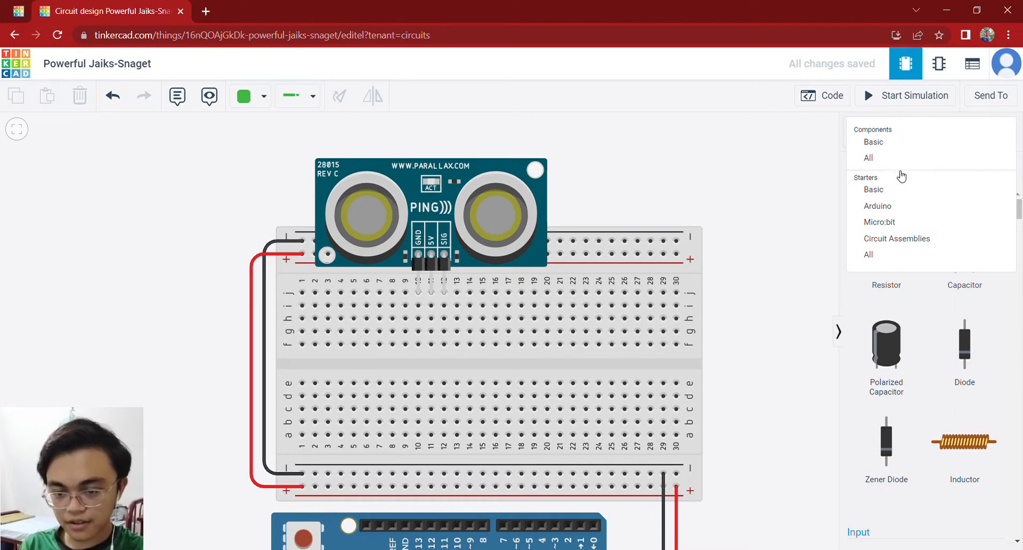
pyautogui.click(889, 141)
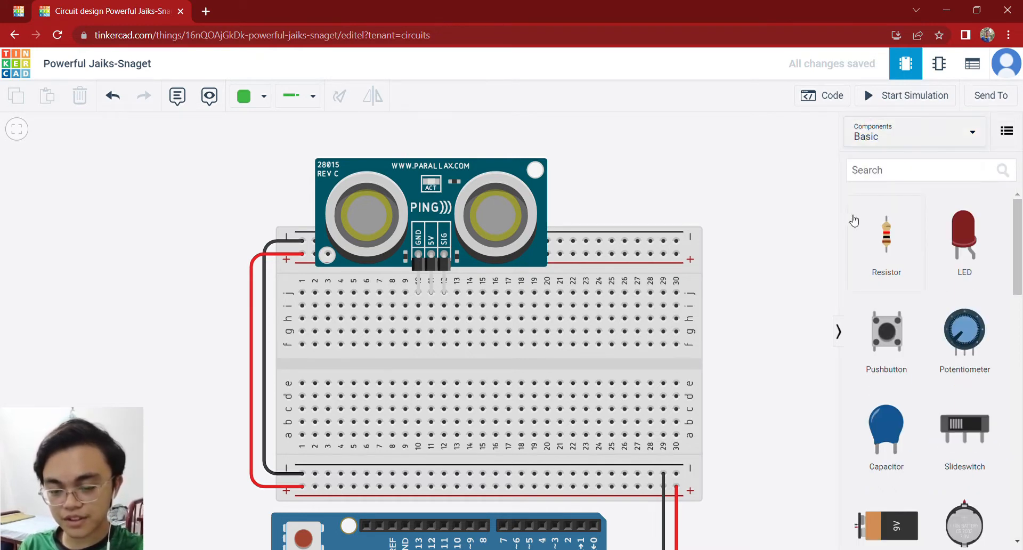
pyautogui.scroll(-15, 904, 270)
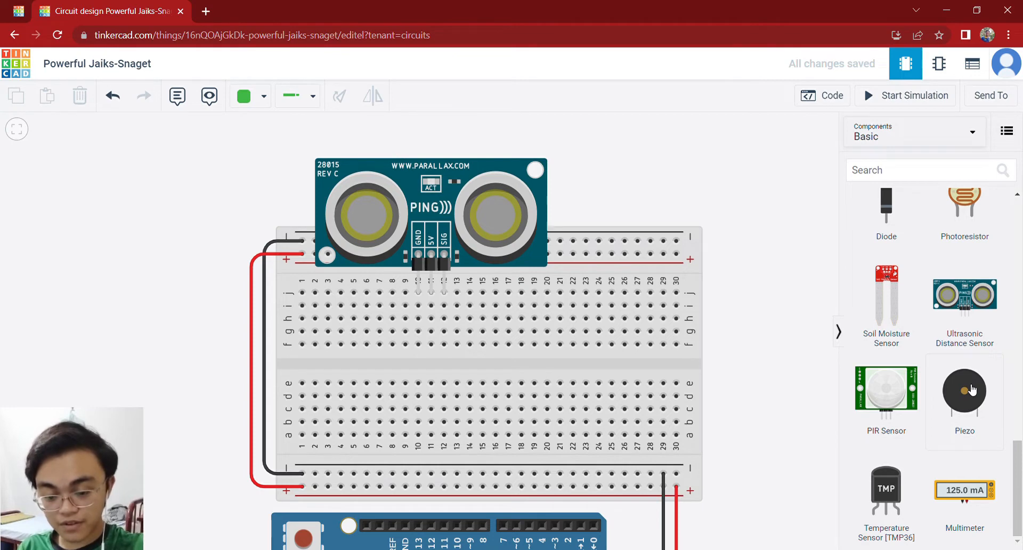
pyautogui.moveTo(971, 390); pyautogui.dragTo(655, 346)
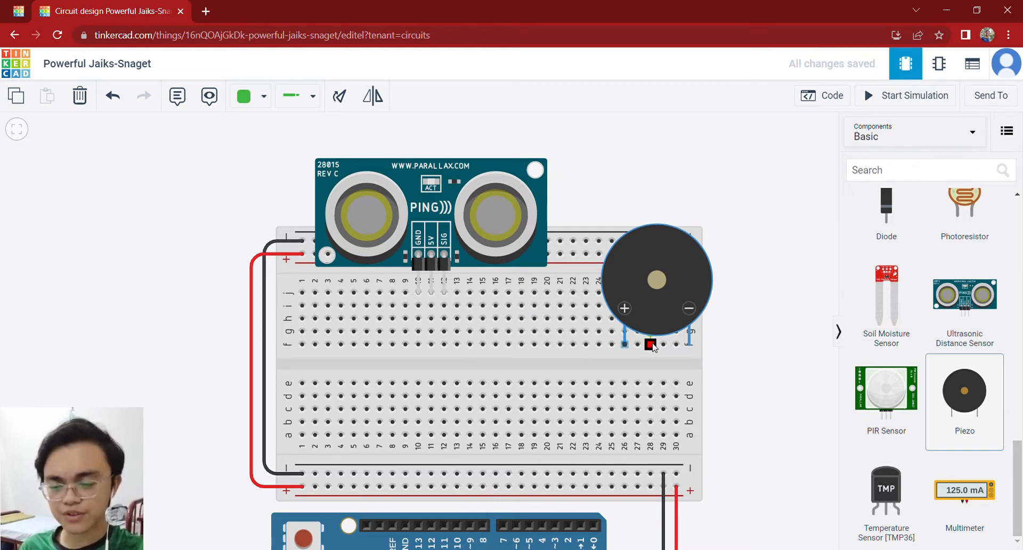
# Move the piezo to breadboard row j, with its positive pin in column 23 and its negative pin in column 28
pyautogui.moveTo(653, 347); pyautogui.dragTo(644, 318)
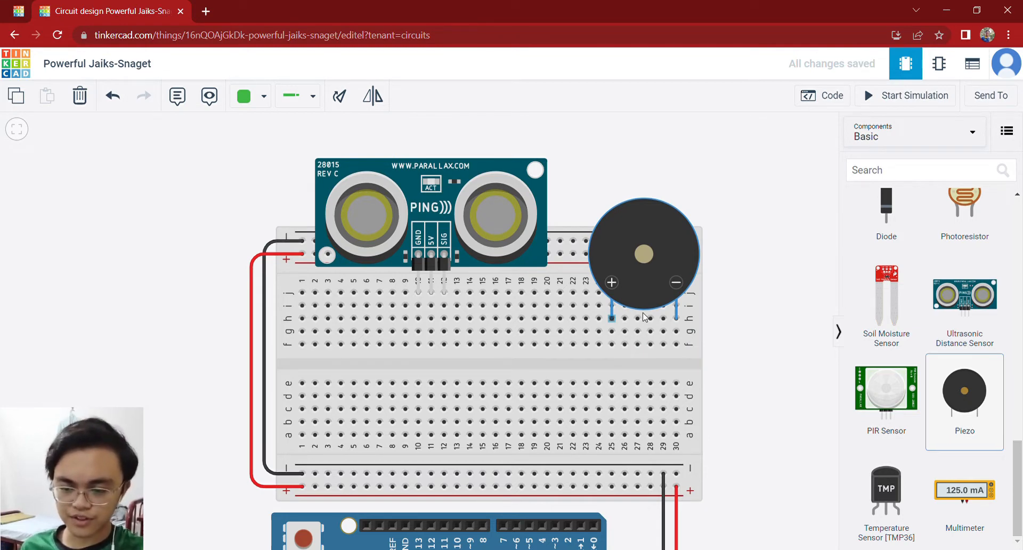
pyautogui.press('Up')
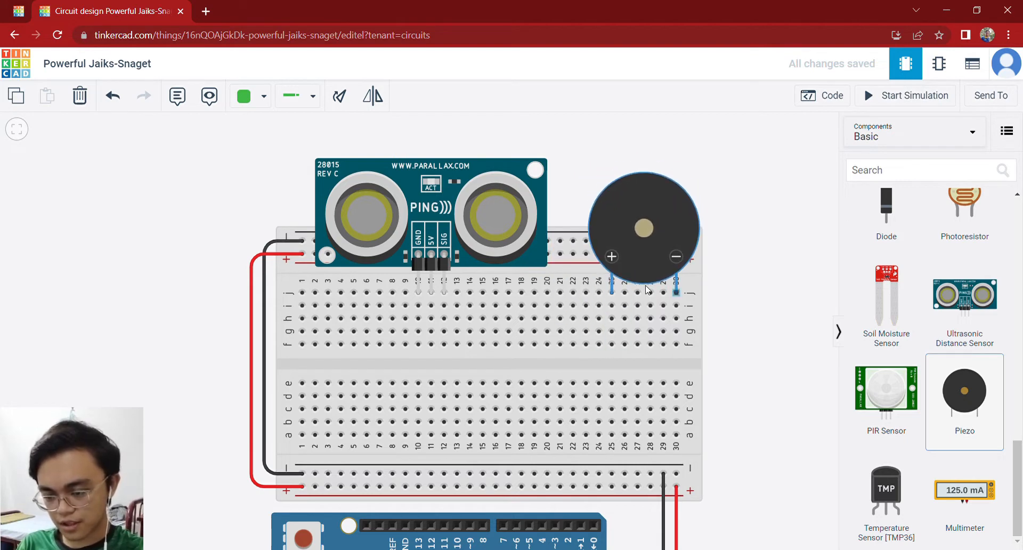
pyautogui.click(619, 297)
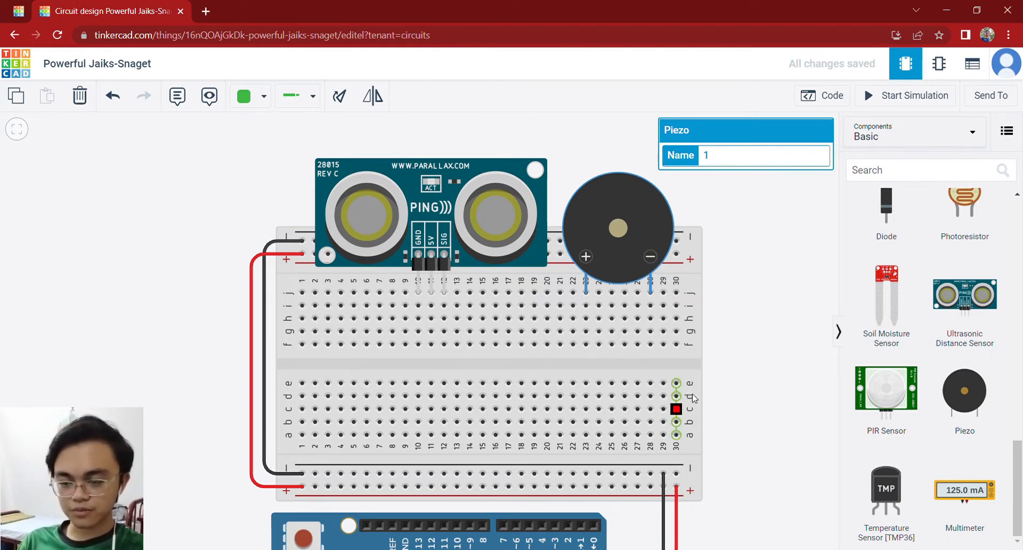
pyautogui.click(735, 245)
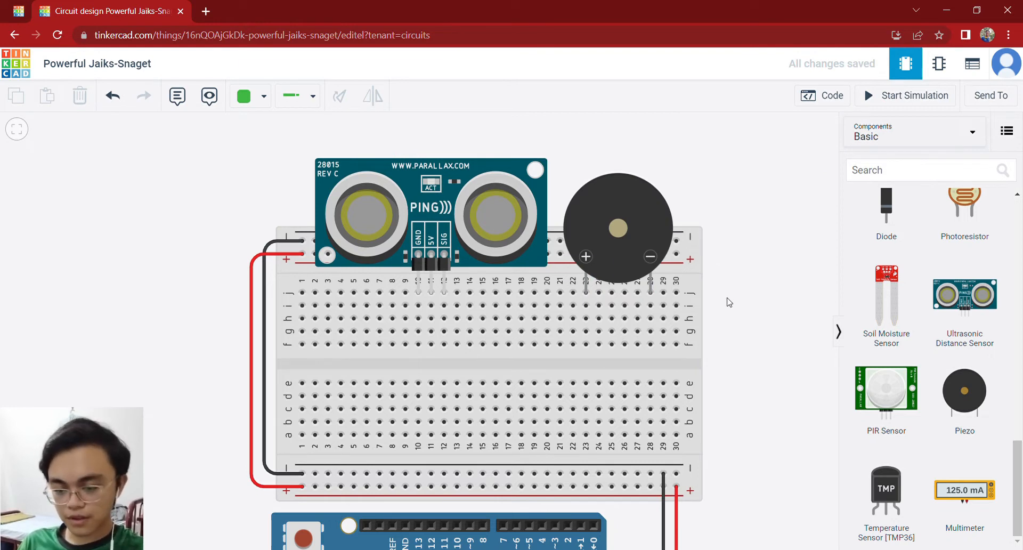
# Search the components for LED and place four LEDs on the empty workplane beside the breadboard
pyautogui.scroll(-3, 730, 307)
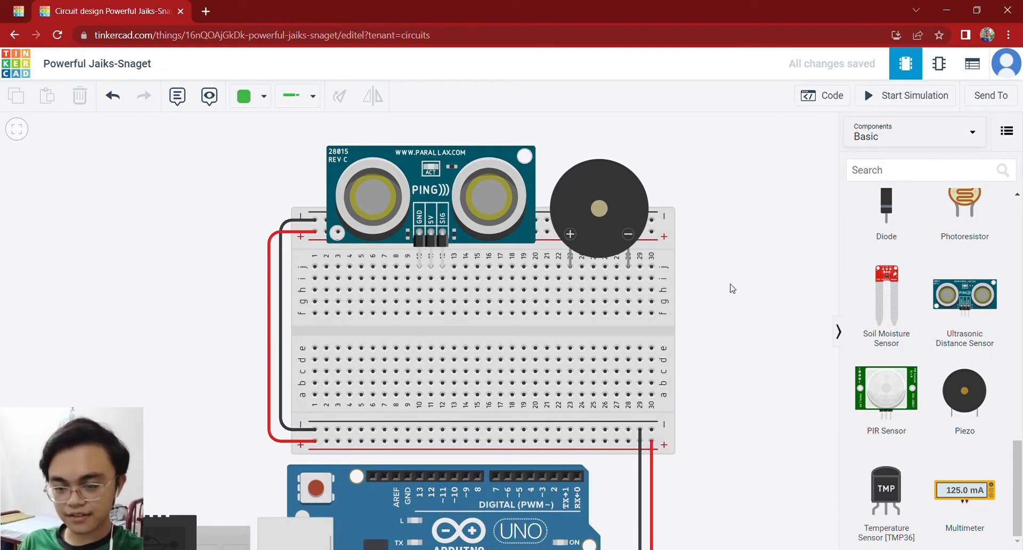
pyautogui.click(896, 175)
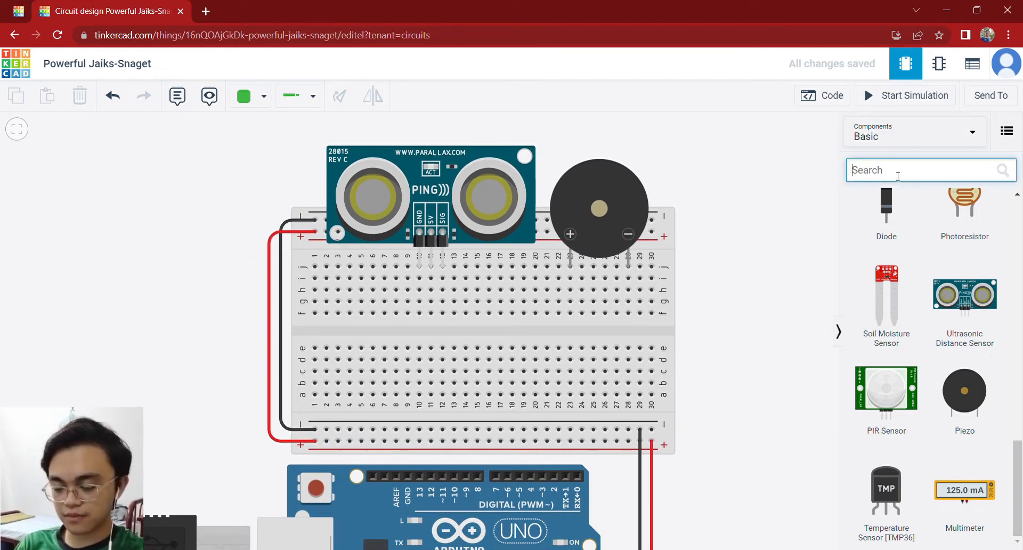
pyautogui.write('LED')
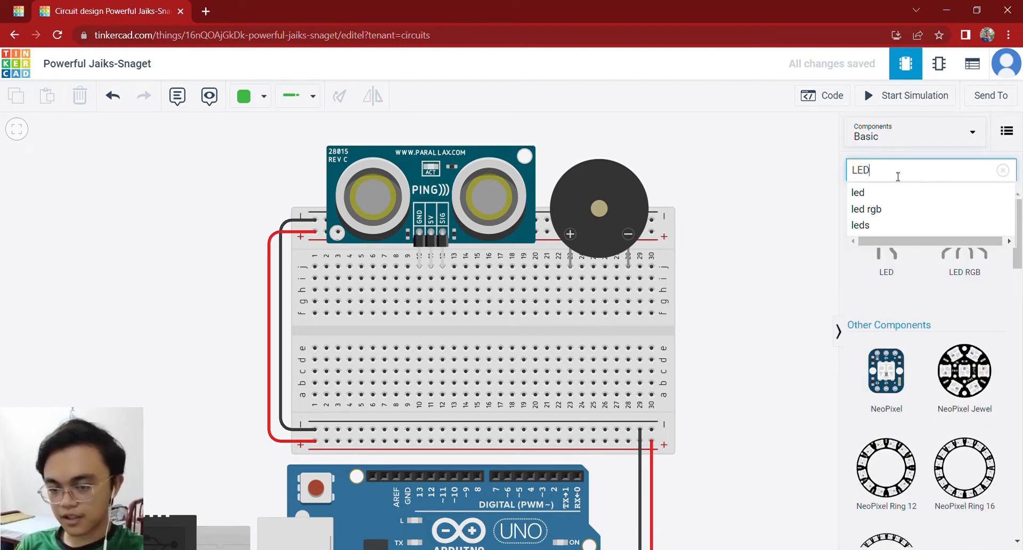
pyautogui.click(797, 287)
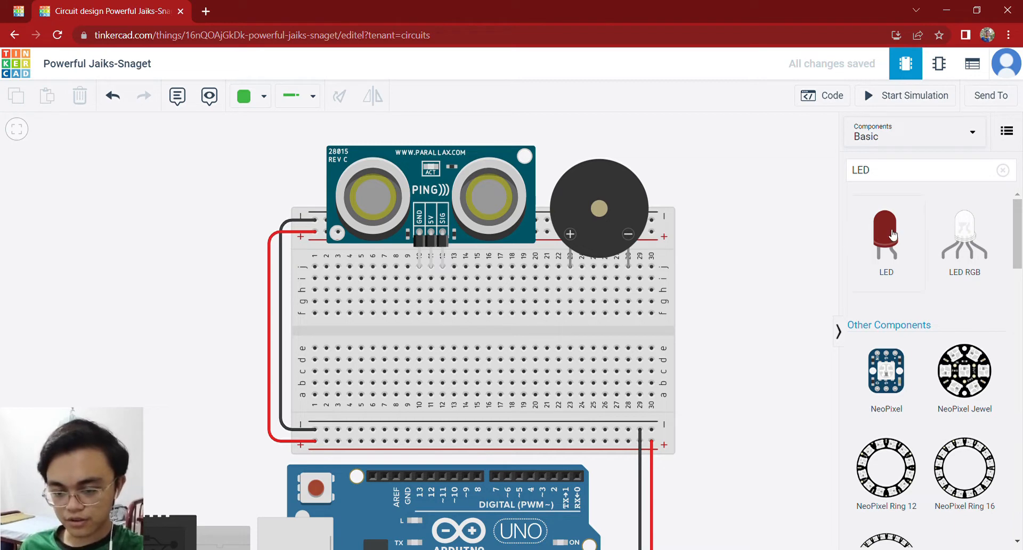
pyautogui.moveTo(885, 237); pyautogui.dragTo(730, 229)
pyautogui.moveTo(899, 245); pyautogui.dragTo(737, 291)
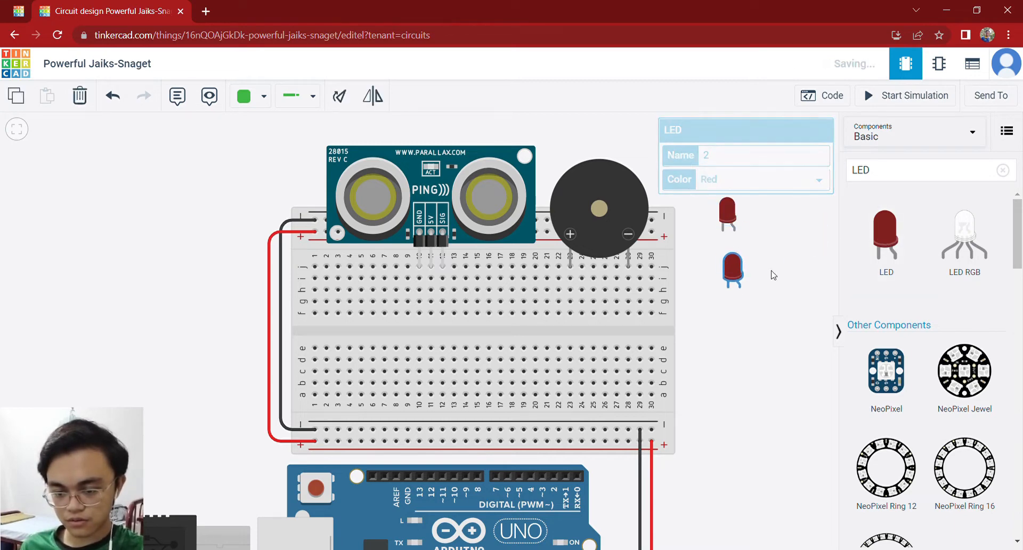
pyautogui.moveTo(885, 240); pyautogui.dragTo(746, 338)
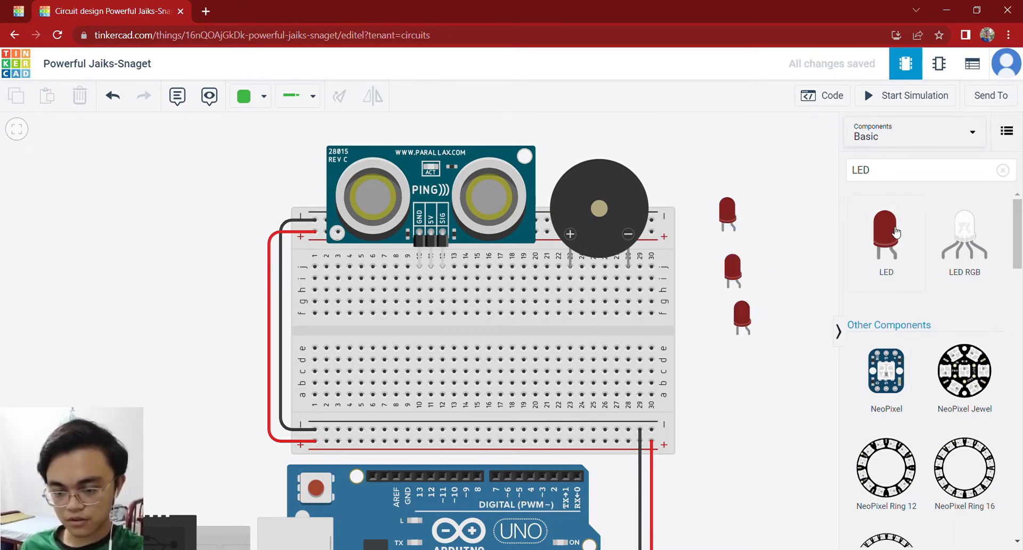
pyautogui.moveTo(886, 240); pyautogui.dragTo(770, 385)
# Plug the four LEDs into breadboard row e, spanning columns 3–4, 9–10, 15–16 and 21–22
pyautogui.moveTo(776, 292); pyautogui.dragTo(660, 305)
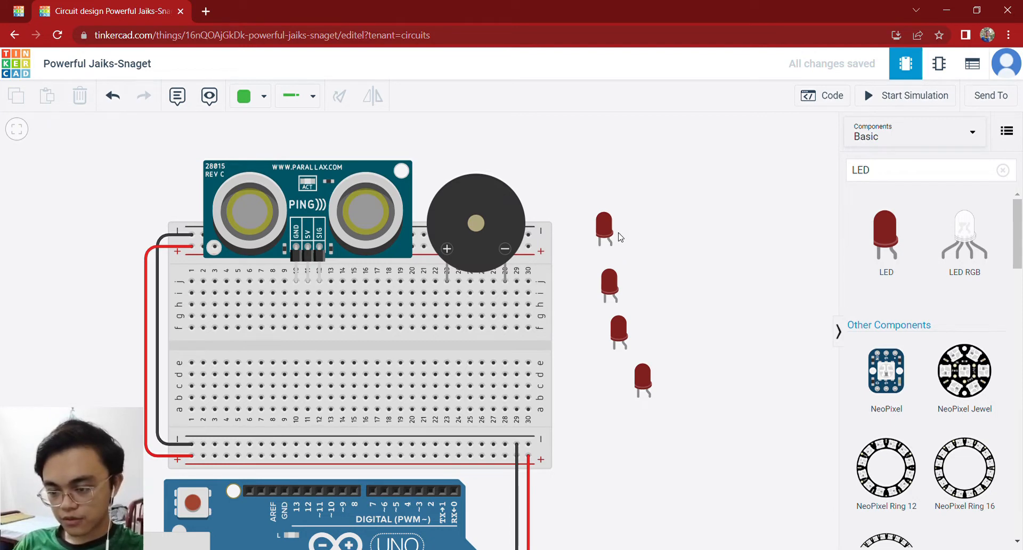
pyautogui.moveTo(605, 230); pyautogui.dragTo(207, 347)
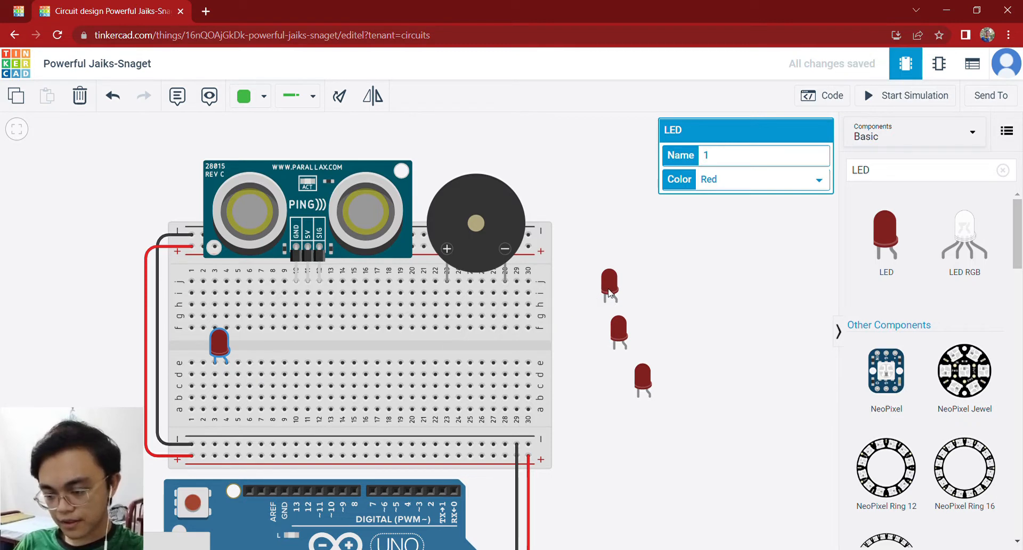
pyautogui.moveTo(603, 300); pyautogui.dragTo(291, 355)
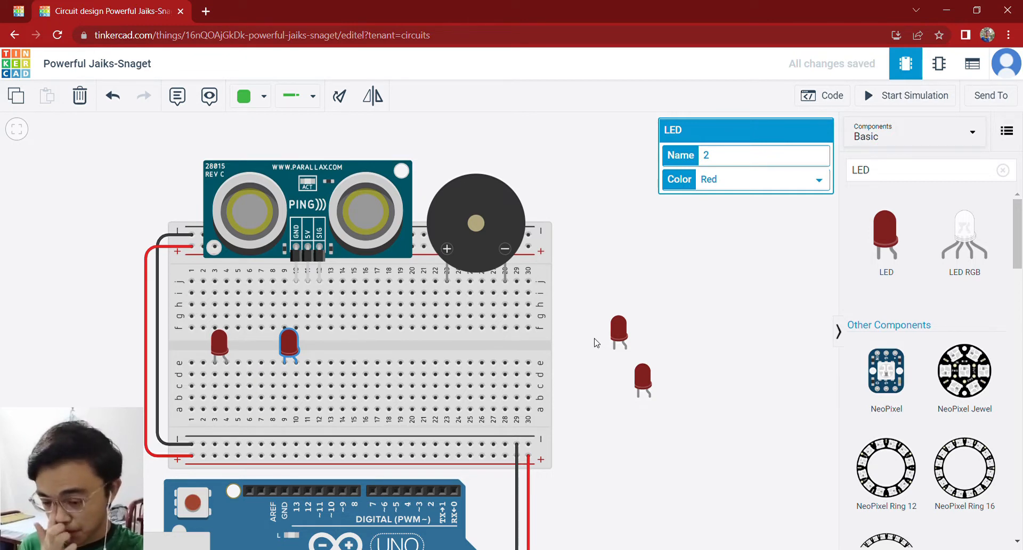
pyautogui.moveTo(616, 335); pyautogui.dragTo(355, 345)
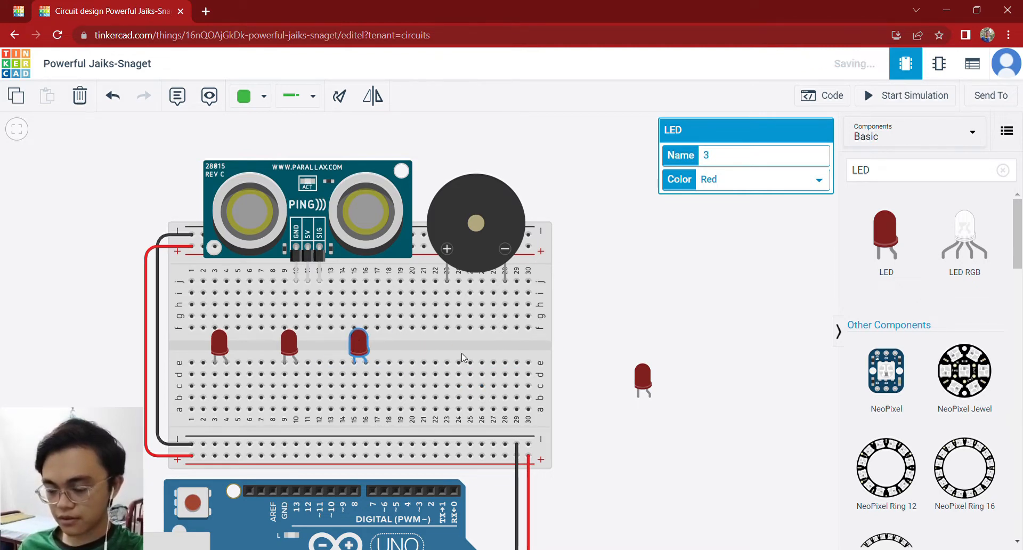
pyautogui.click(641, 385)
pyautogui.moveTo(641, 384); pyautogui.dragTo(430, 354)
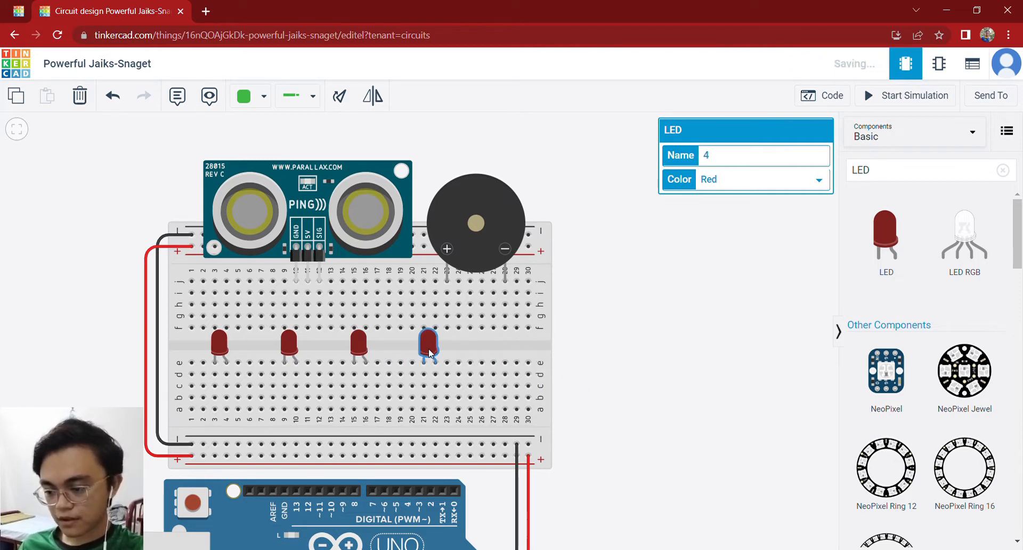
pyautogui.click(629, 392)
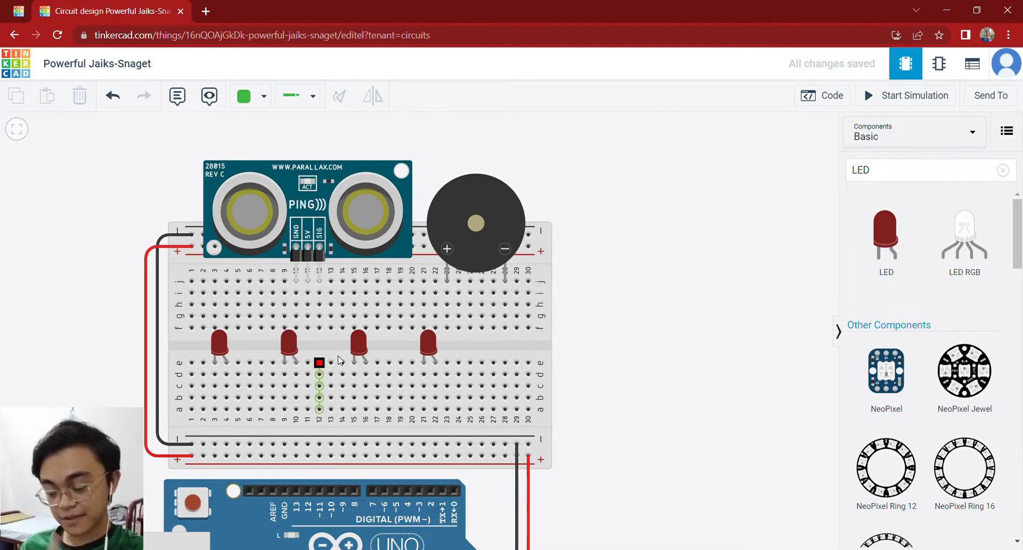
# Review the name and color properties of the first three LEDs on the breadboard
pyautogui.click(219, 354)
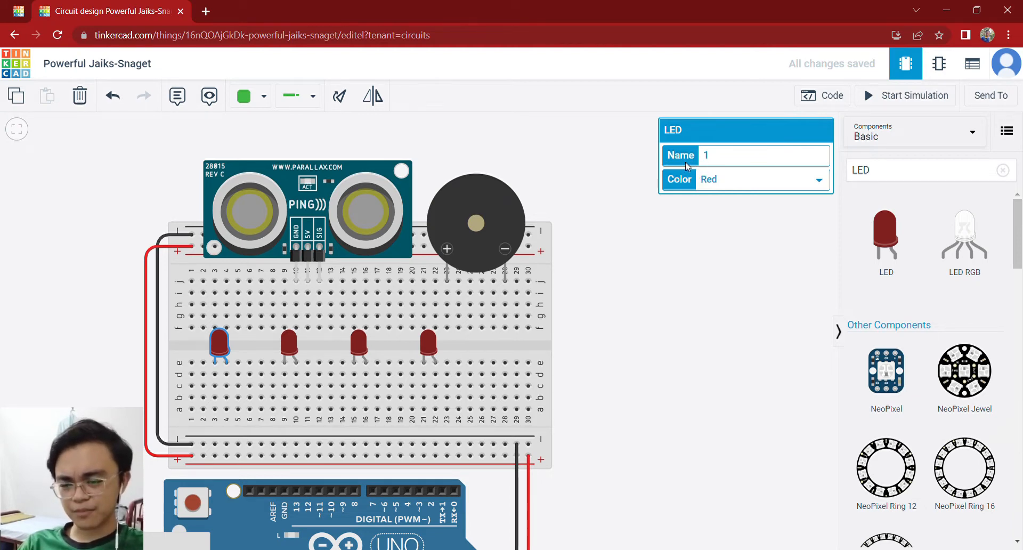
pyautogui.doubleClick(712, 160)
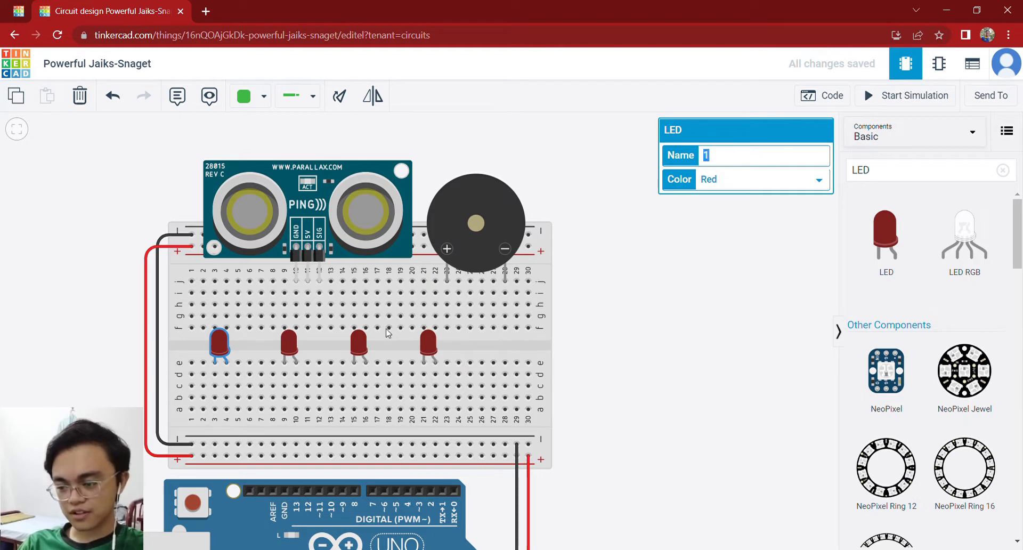
pyautogui.click(287, 347)
pyautogui.click(359, 345)
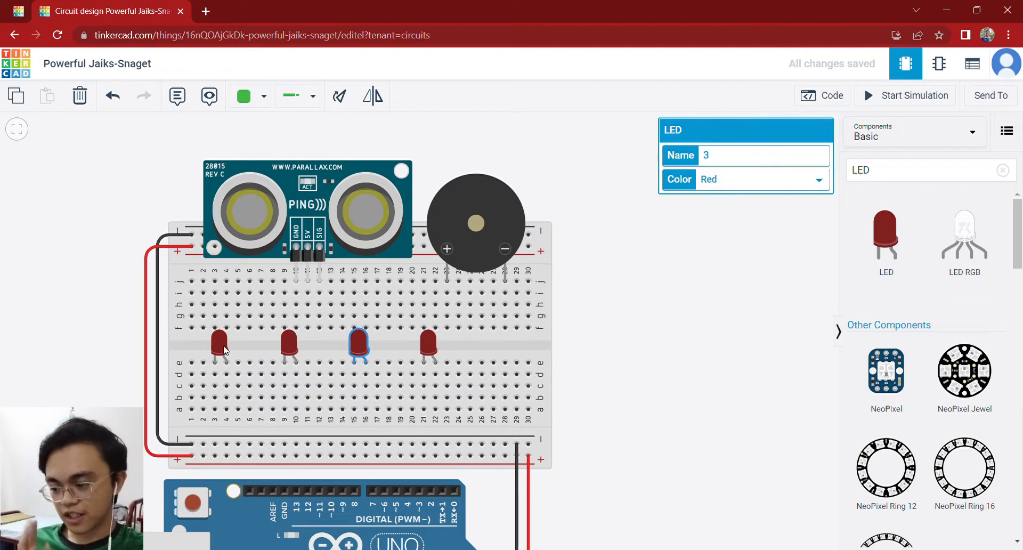
pyautogui.press('Escape')
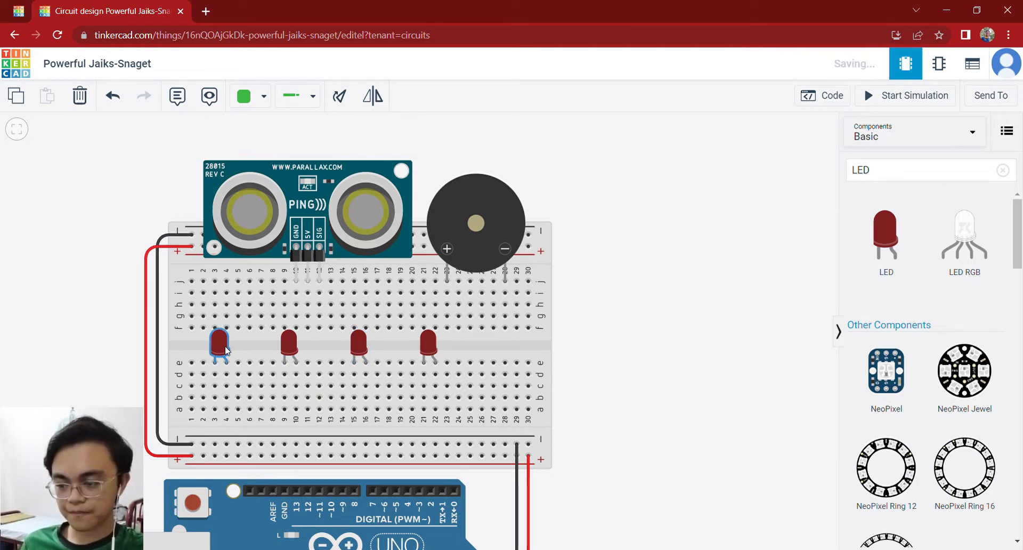
pyautogui.click(289, 345)
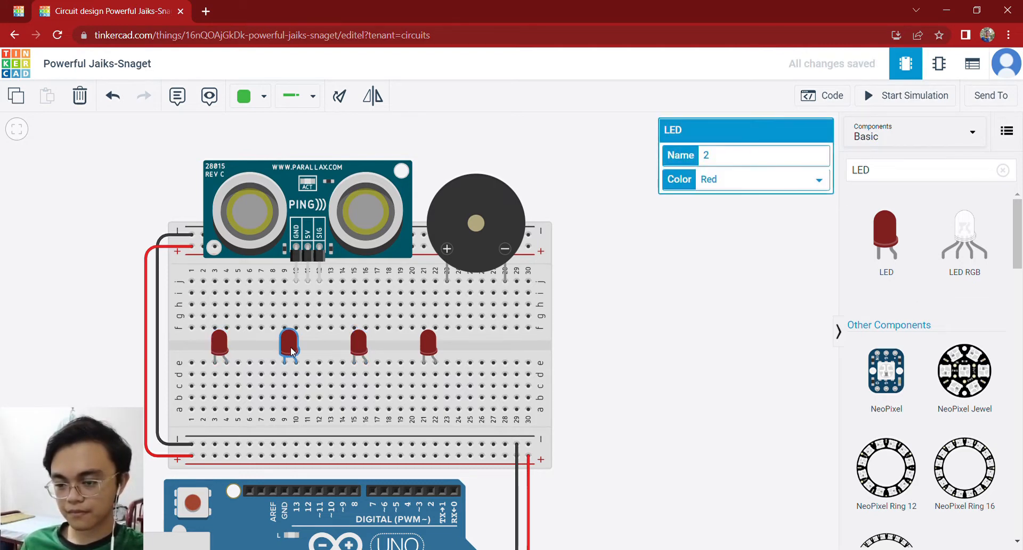
pyautogui.click(219, 346)
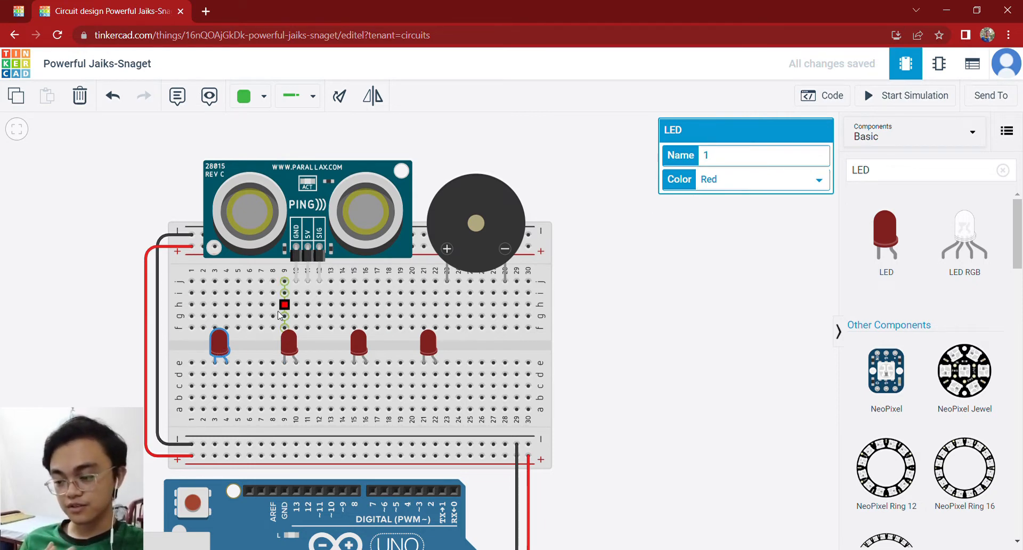
# Set the color of the second LED to Orange and the third LED to Yellow
pyautogui.click(288, 348)
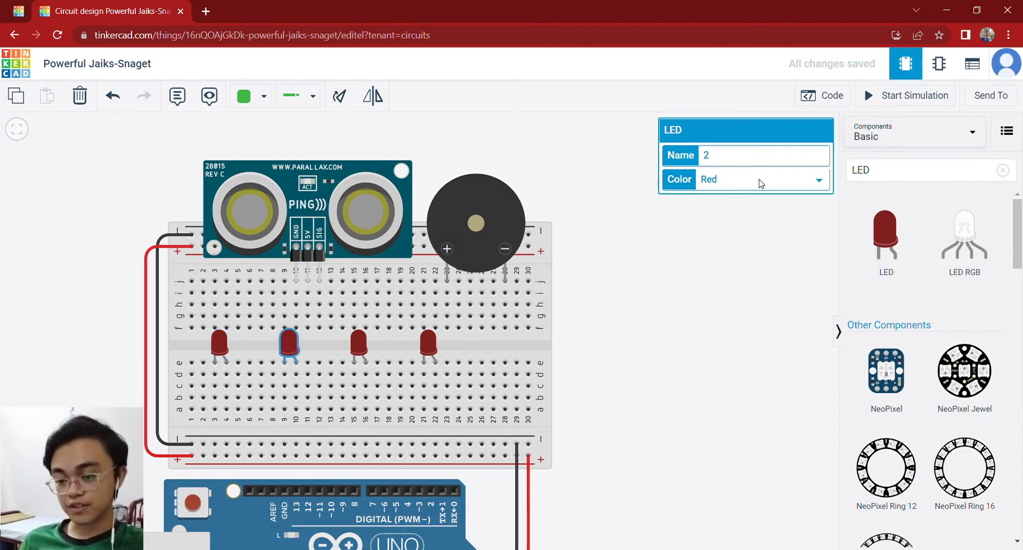
pyautogui.click(738, 220)
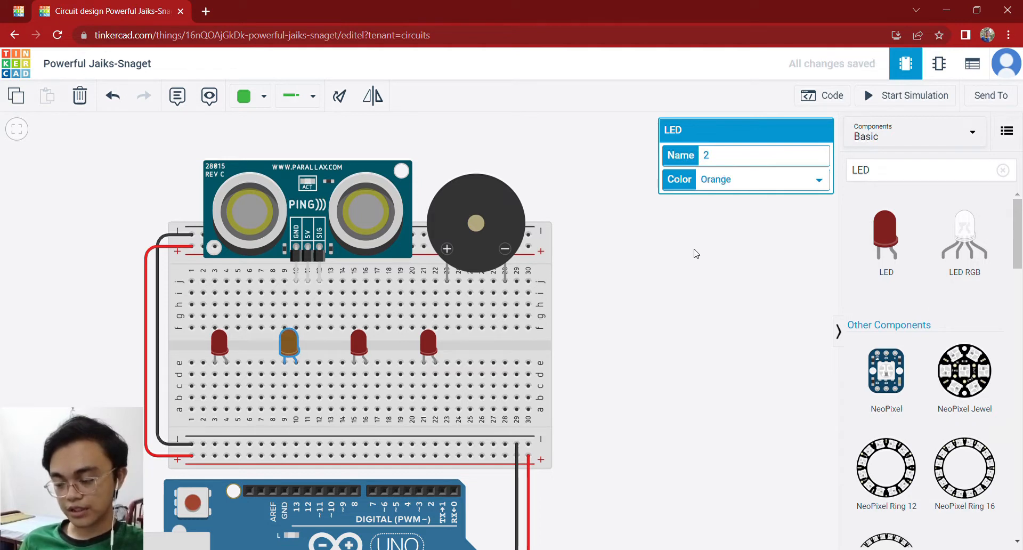
pyautogui.click(361, 348)
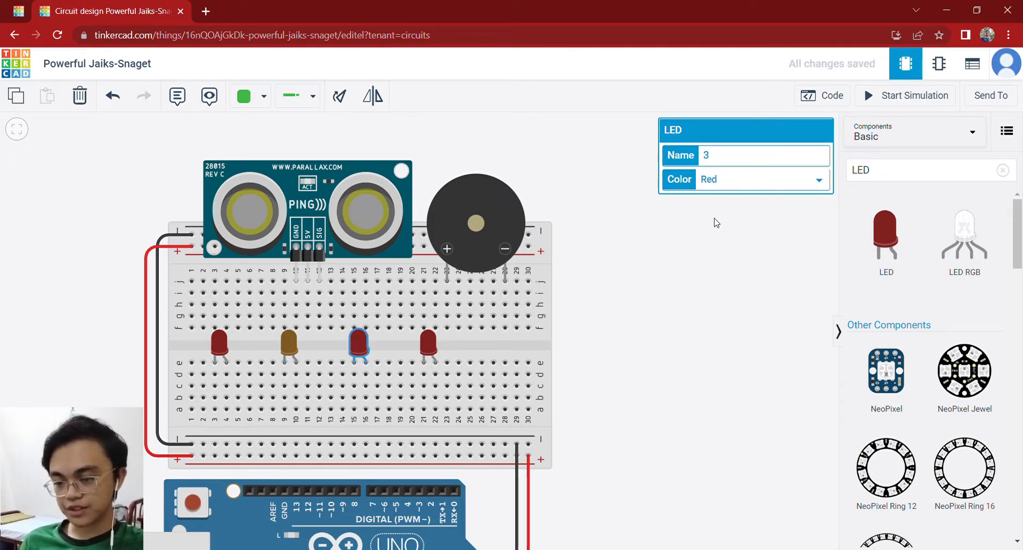
pyautogui.click(748, 188)
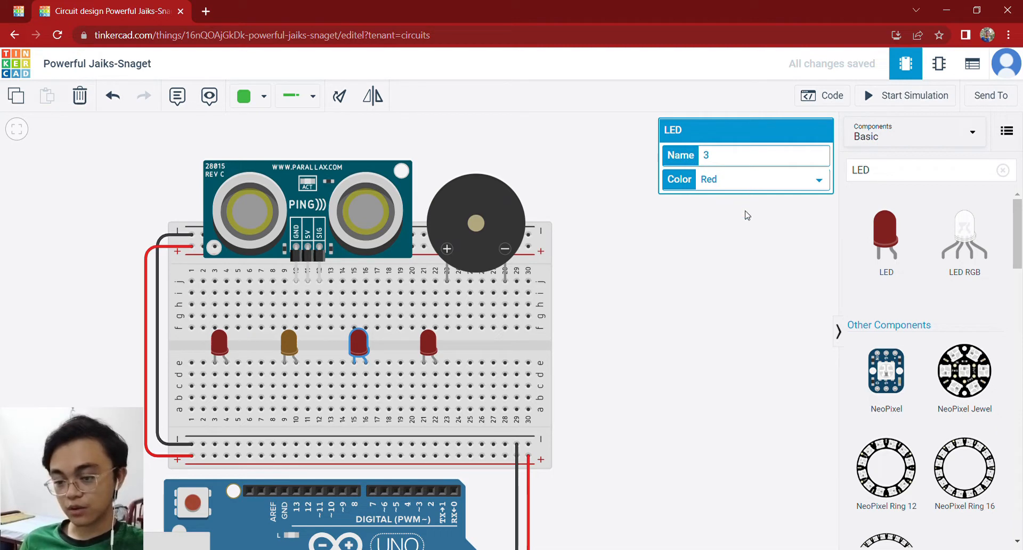
pyautogui.click(745, 217)
pyautogui.click(626, 284)
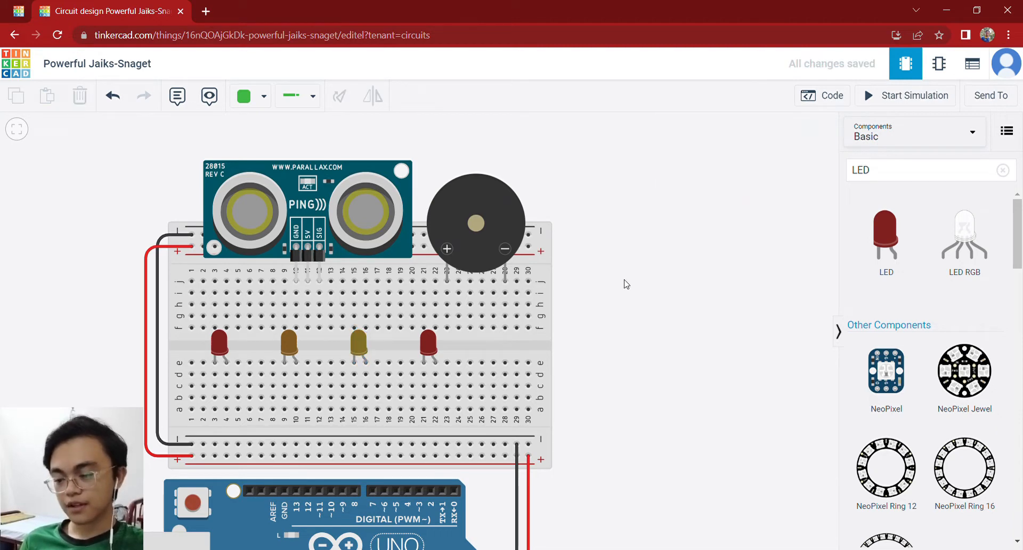
# Set the color of the fourth LED, in columns 21–22, to Green
pyautogui.click(428, 344)
pyautogui.click(793, 185)
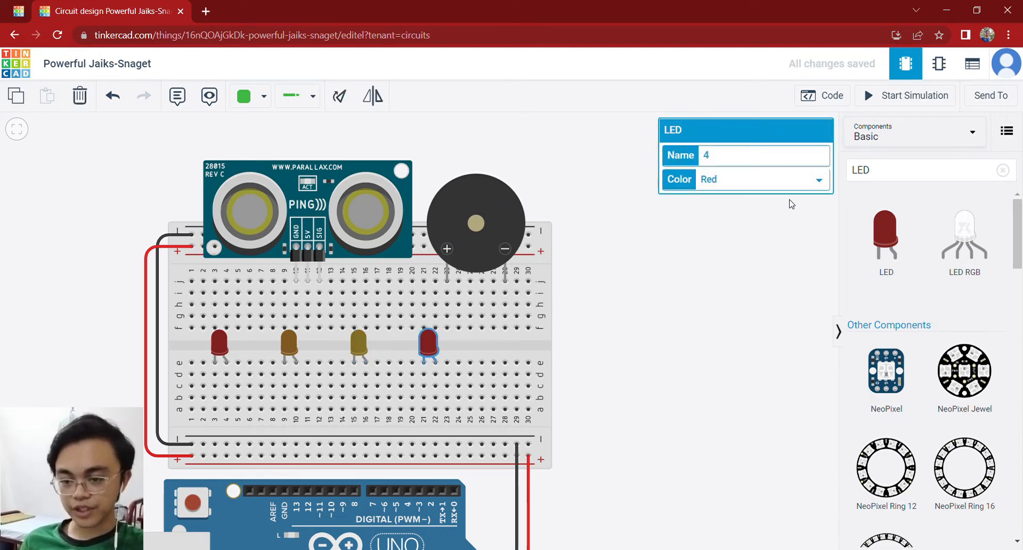
pyautogui.click(790, 201)
pyautogui.click(743, 237)
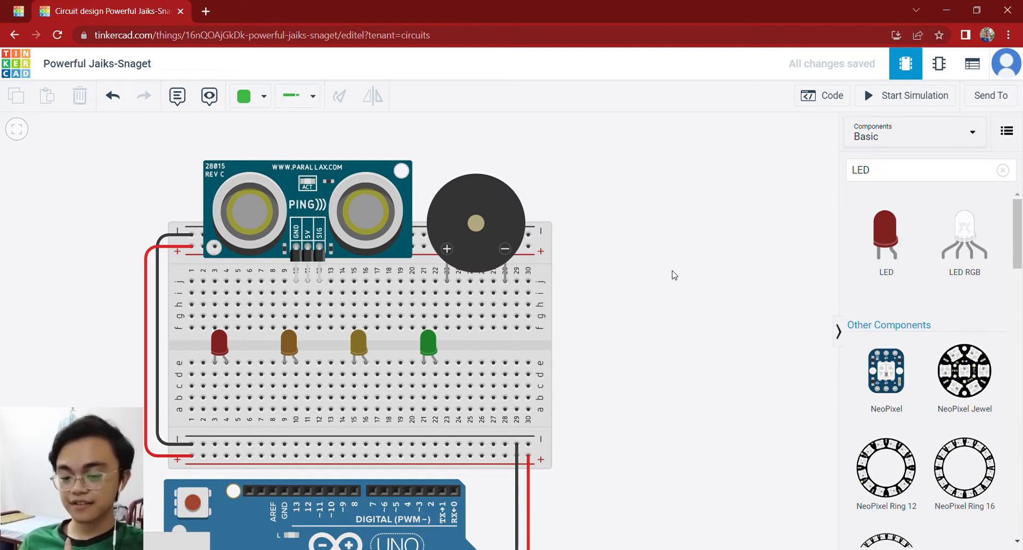
# Search the components for resistor and place four resistors on the empty workplane beside the breadboard
pyautogui.moveTo(662, 292); pyautogui.dragTo(618, 297)
pyautogui.click(903, 171)
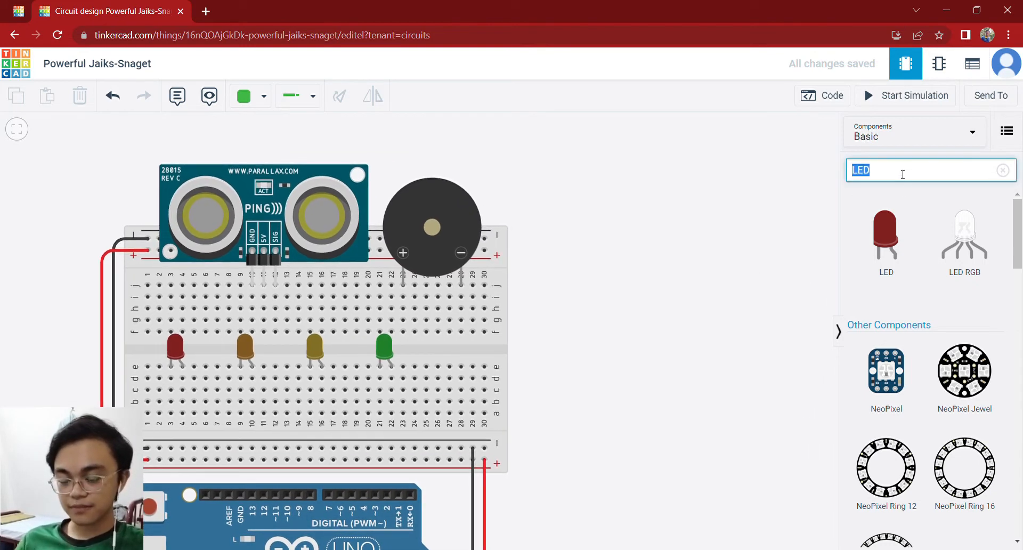
pyautogui.write('res')
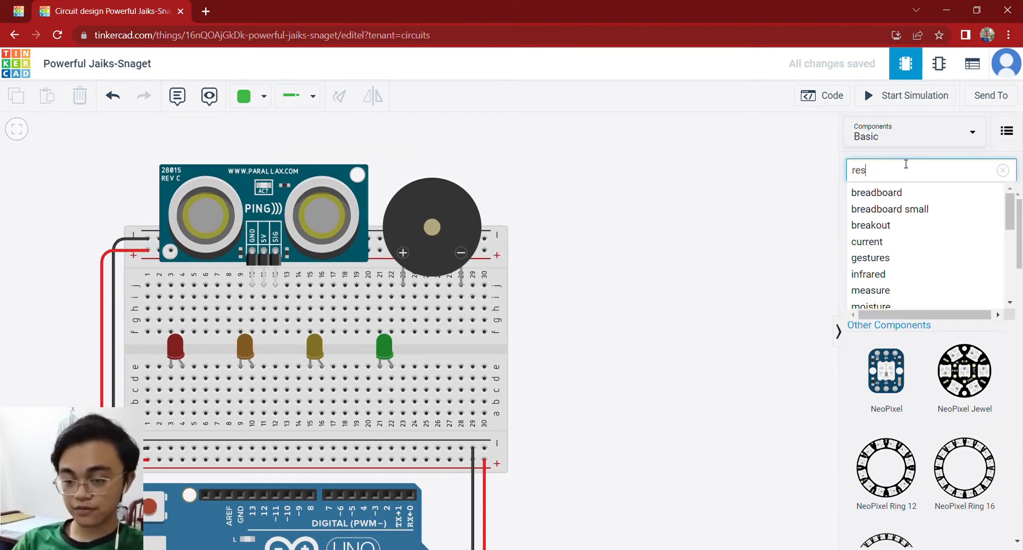
pyautogui.write('istor')
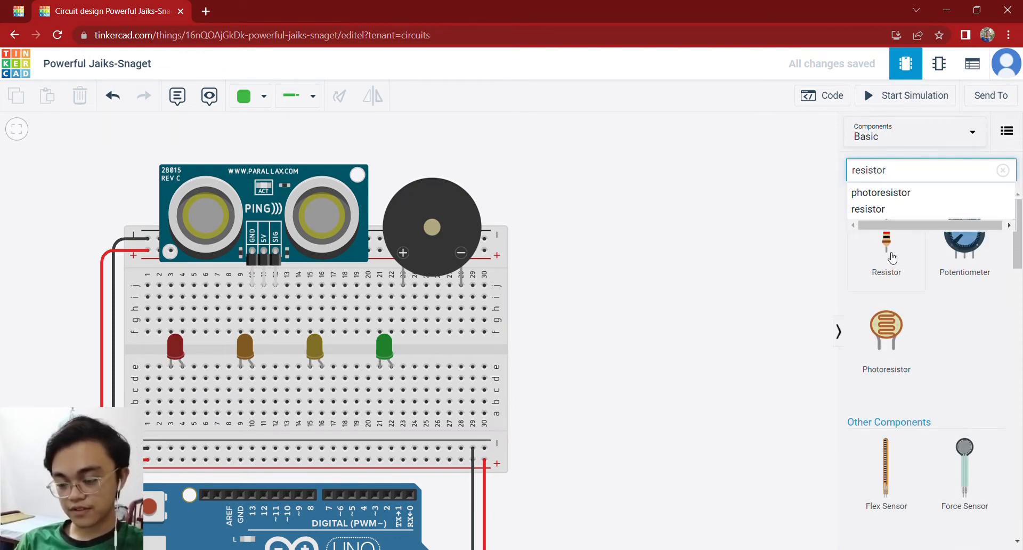
pyautogui.moveTo(882, 250); pyautogui.dragTo(629, 299)
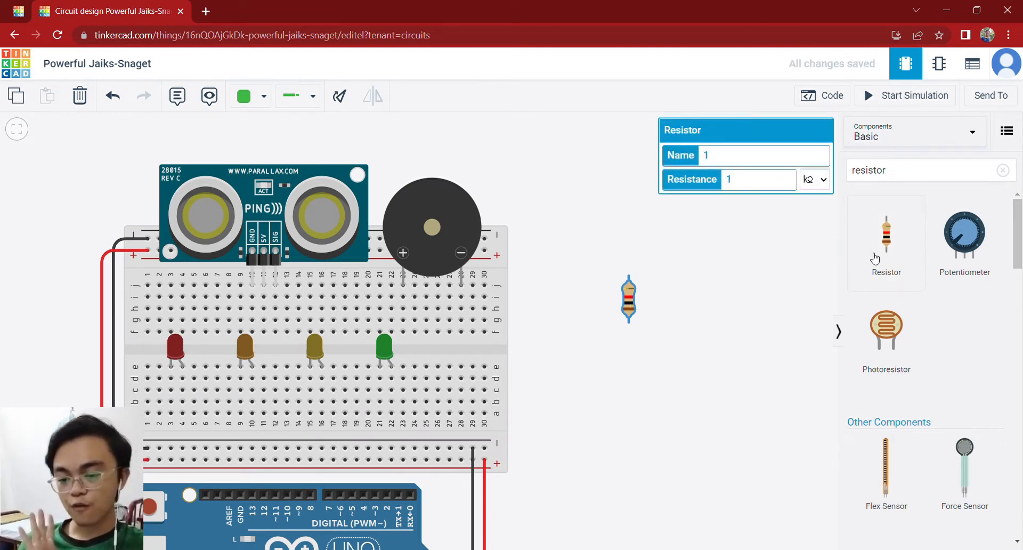
pyautogui.moveTo(887, 250); pyautogui.dragTo(717, 301)
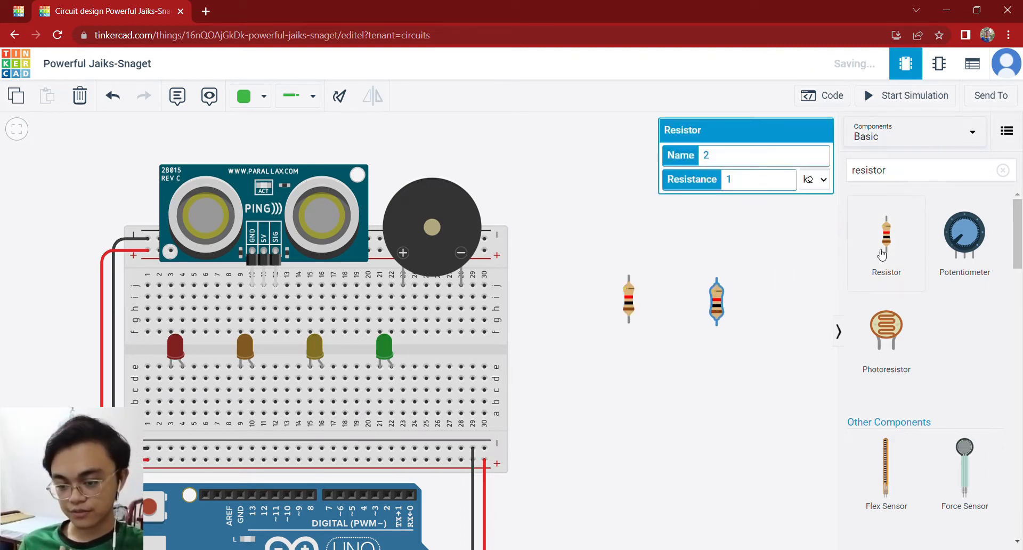
pyautogui.moveTo(878, 255); pyautogui.dragTo(728, 223)
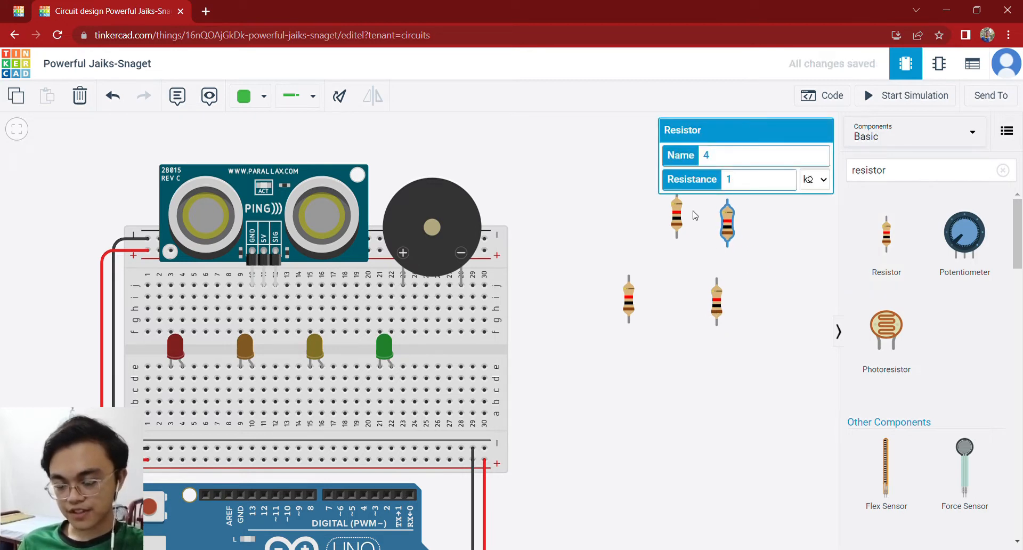
# Set the resistance of resistor 2 to 100 Ω
pyautogui.click(676, 216)
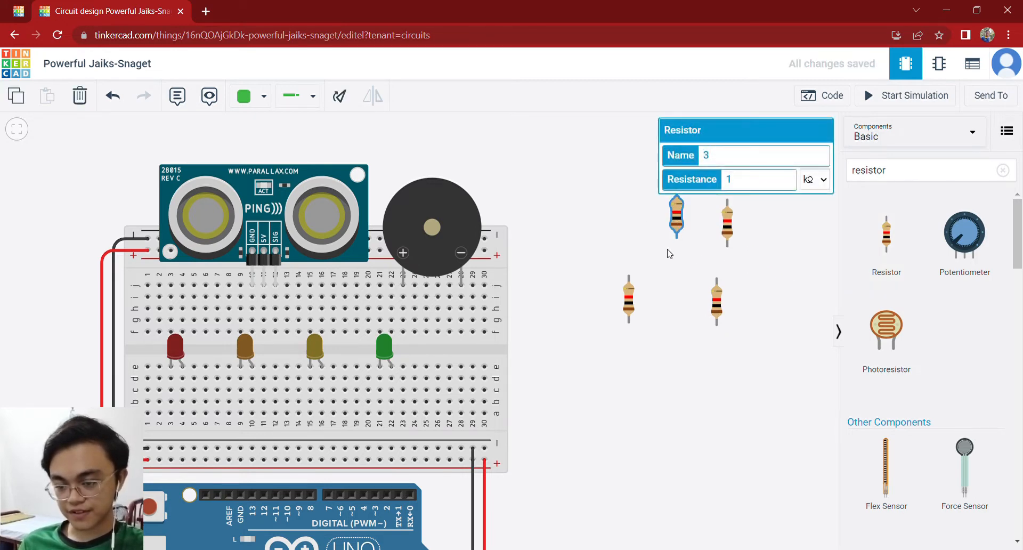
pyautogui.click(634, 296)
pyautogui.click(715, 303)
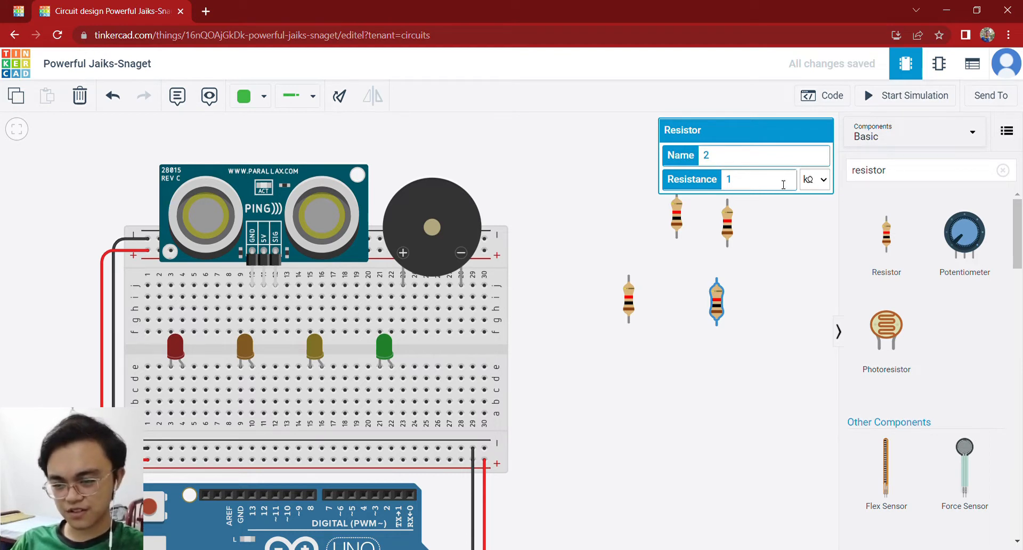
pyautogui.click(817, 245)
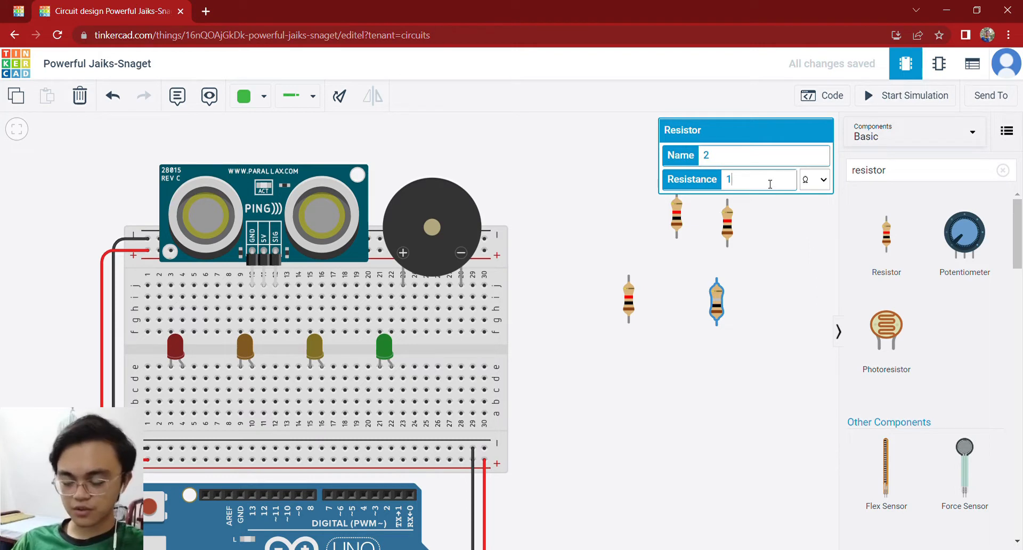
pyautogui.write('00')
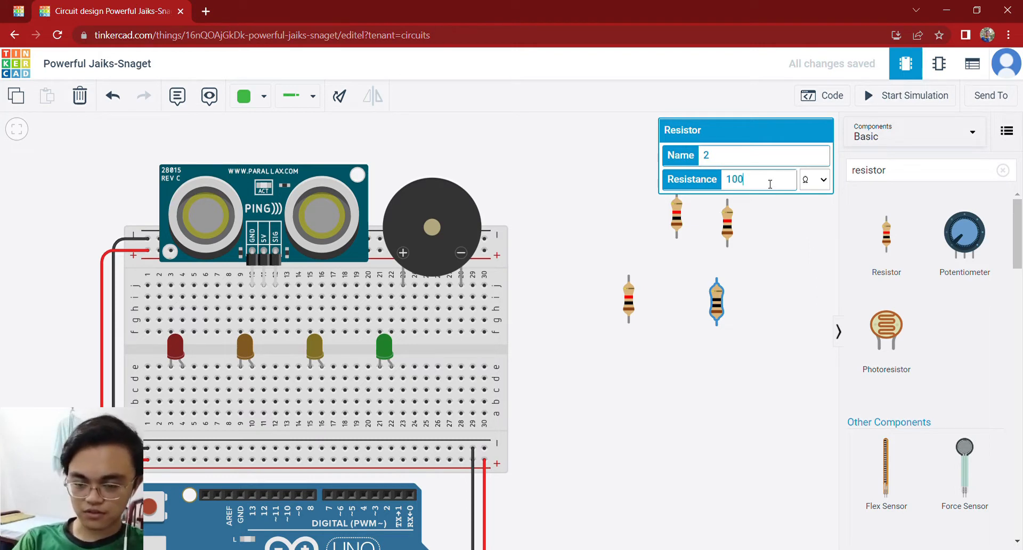
pyautogui.click(774, 230)
# Set the resistance of resistor 1 to 100 Ω
pyautogui.click(633, 299)
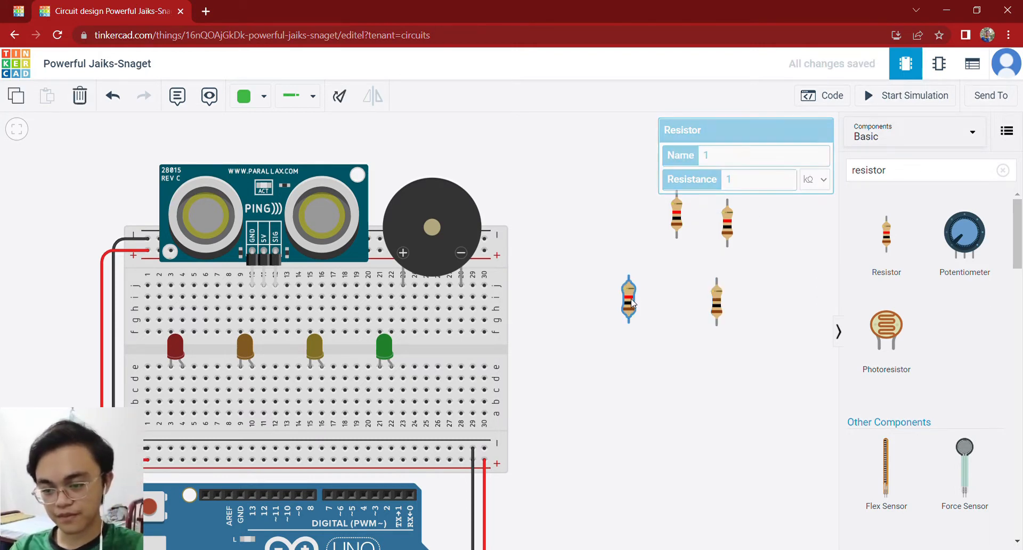
pyautogui.click(820, 181)
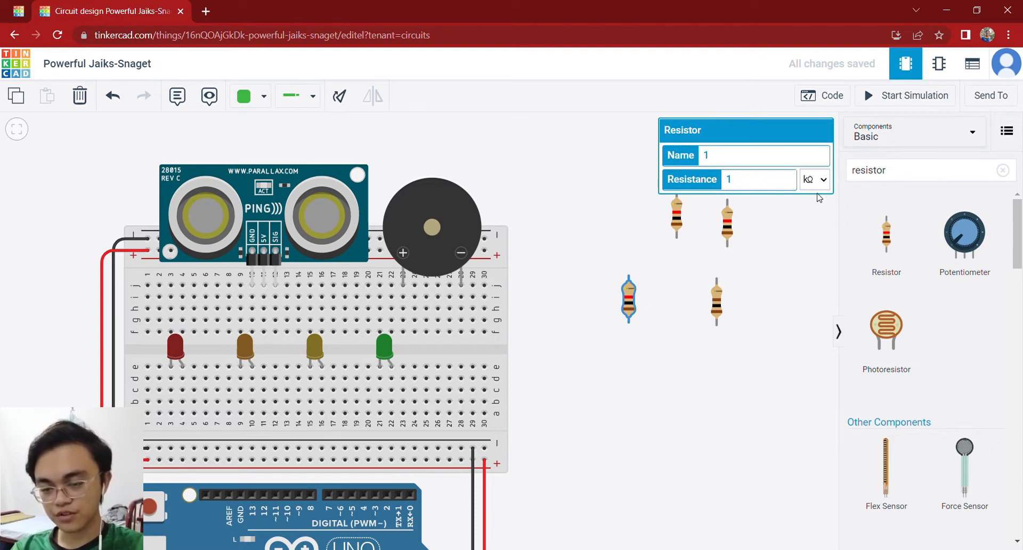
pyautogui.click(807, 242)
pyautogui.write('00')
pyautogui.click(769, 246)
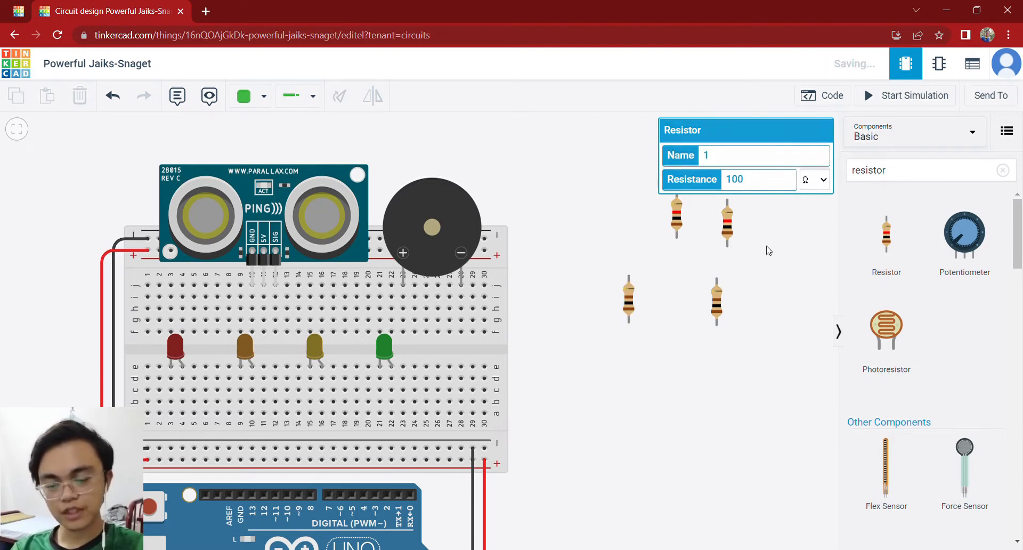
# Set the resistance of resistor 4 and resistor 3 to 100 Ω each
pyautogui.click(728, 222)
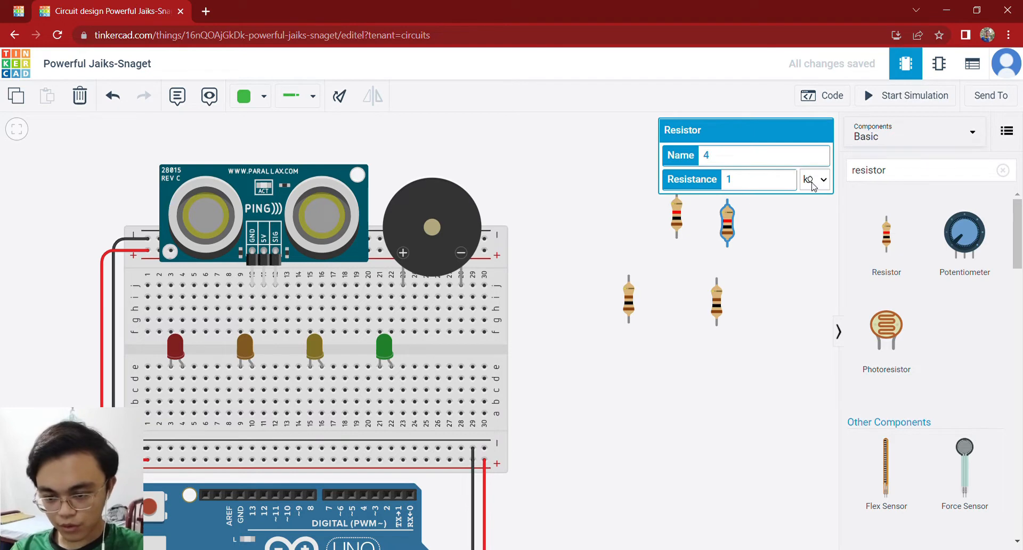
pyautogui.write('00')
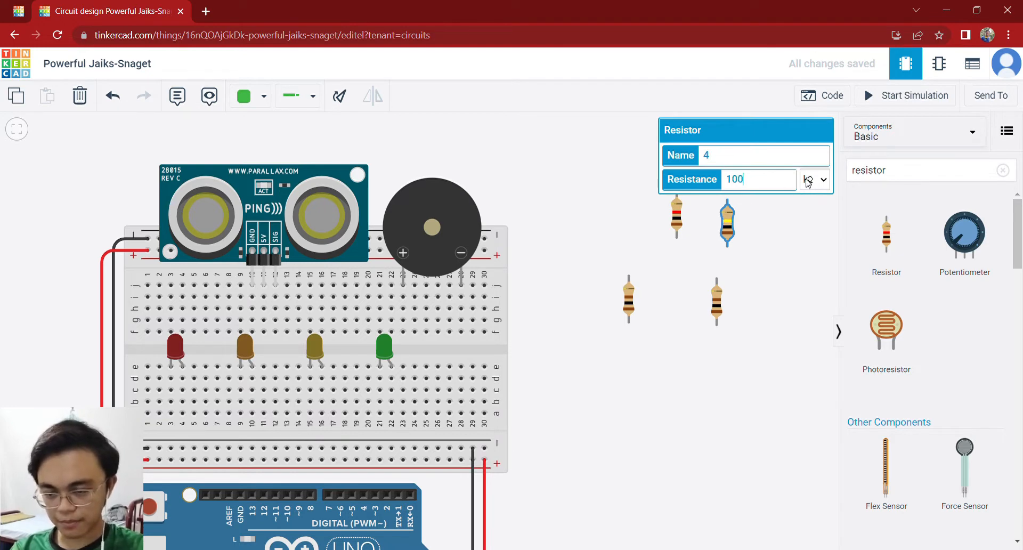
pyautogui.click(818, 243)
pyautogui.click(777, 244)
pyautogui.click(682, 226)
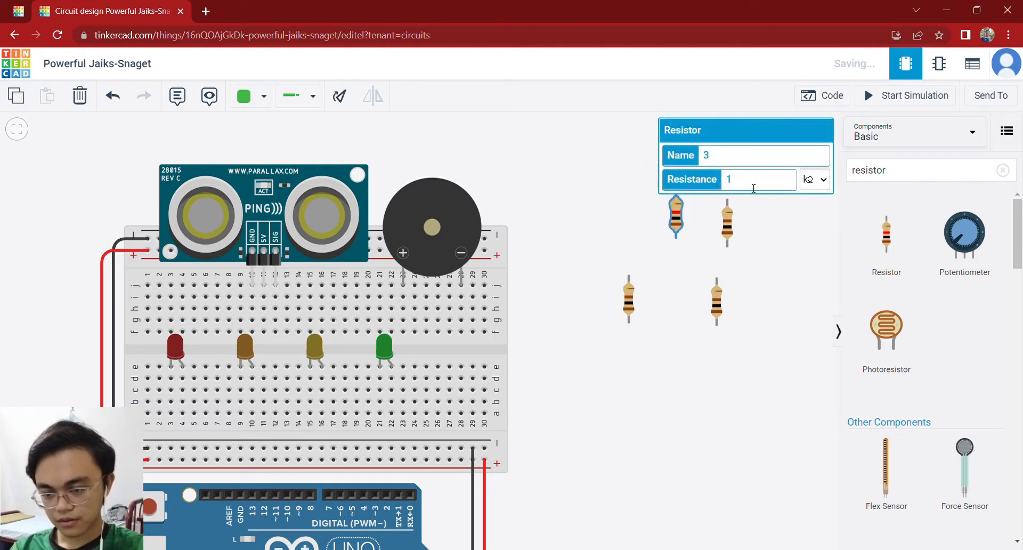
pyautogui.click(755, 179)
pyautogui.write('00')
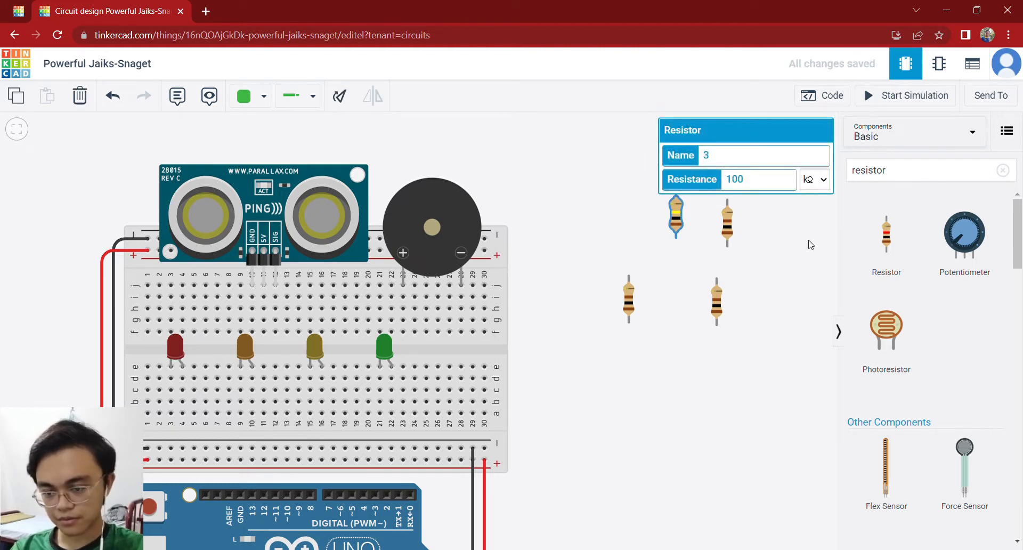
pyautogui.click(789, 247)
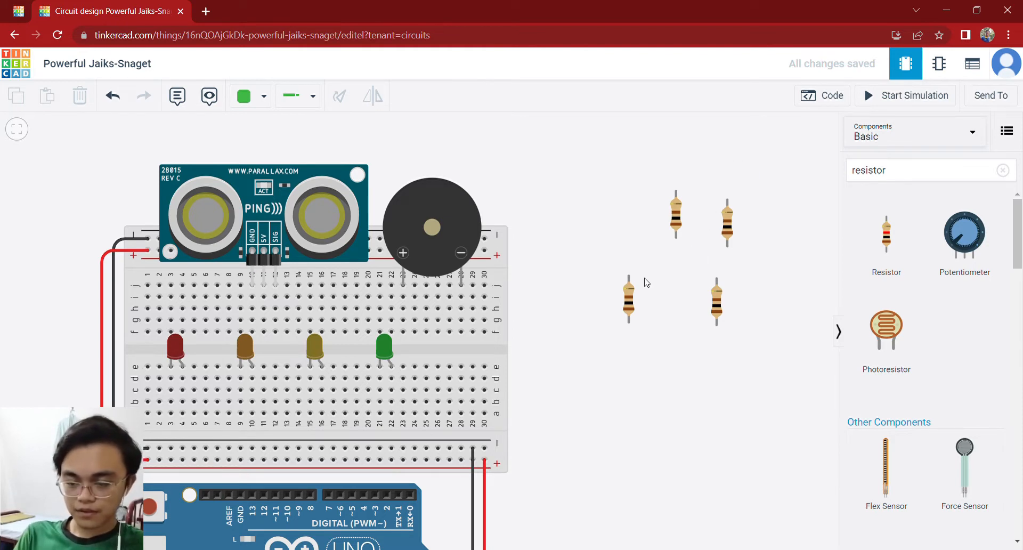
# Move resistor 1 slightly closer to the breadboard and rotate resistors 1 and 2 to lie horizontally
pyautogui.moveTo(629, 296); pyautogui.dragTo(591, 297)
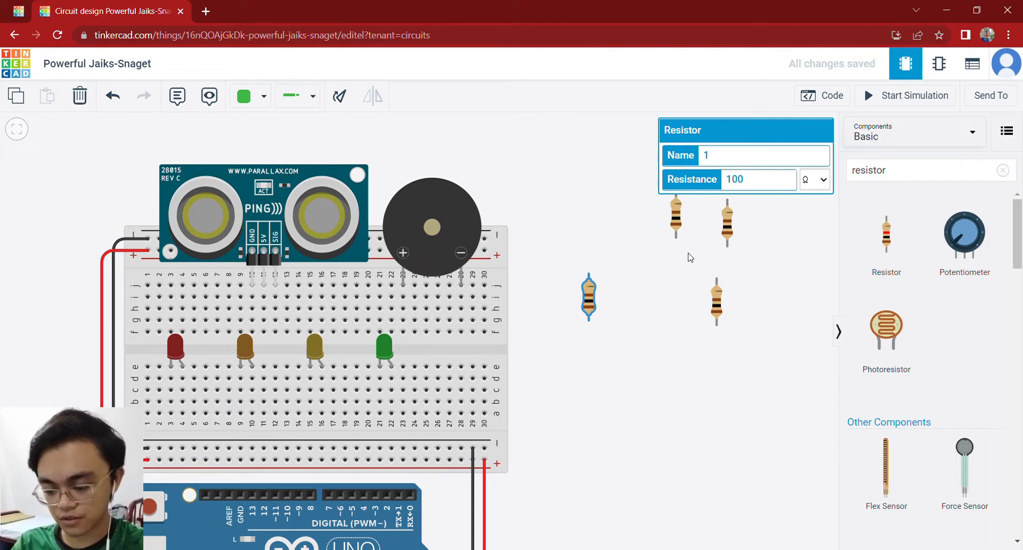
pyautogui.press('r')
pyautogui.press('r')
pyautogui.press('r')
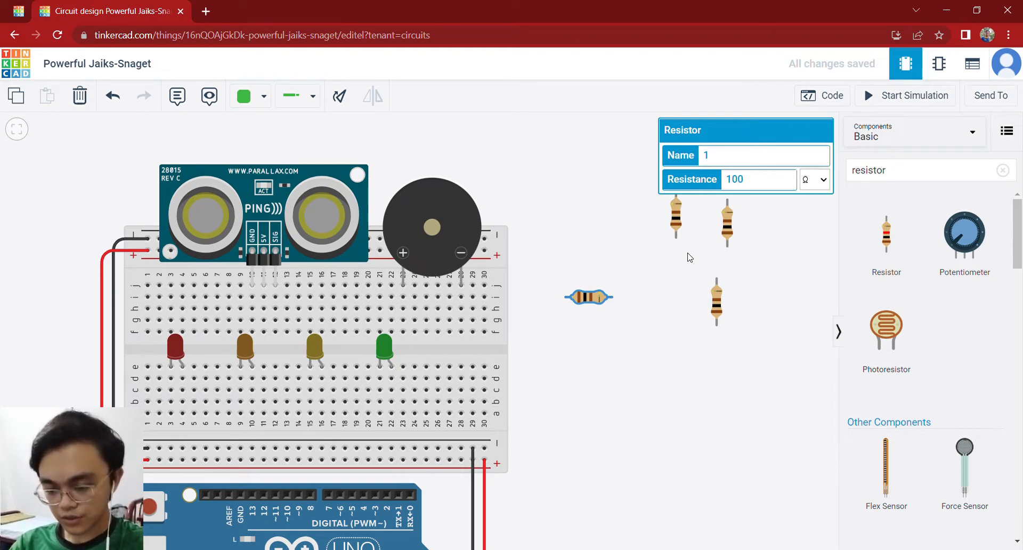
pyautogui.click(717, 297)
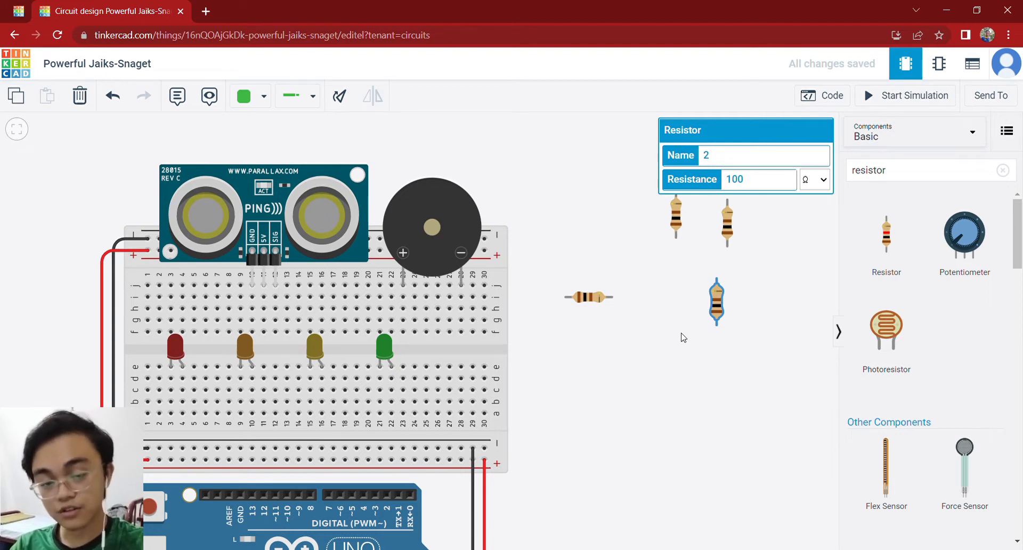
pyautogui.press('r')
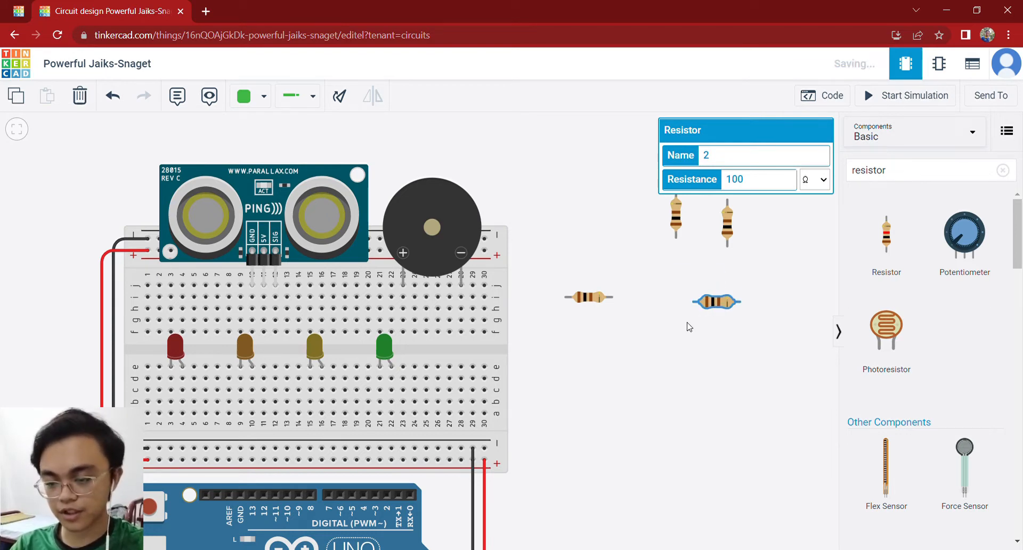
# Rotate resistors 4 and 3 by 90° so they lie horizontally
pyautogui.click(728, 235)
pyautogui.press('r')
pyautogui.press('r')
pyautogui.press('r')
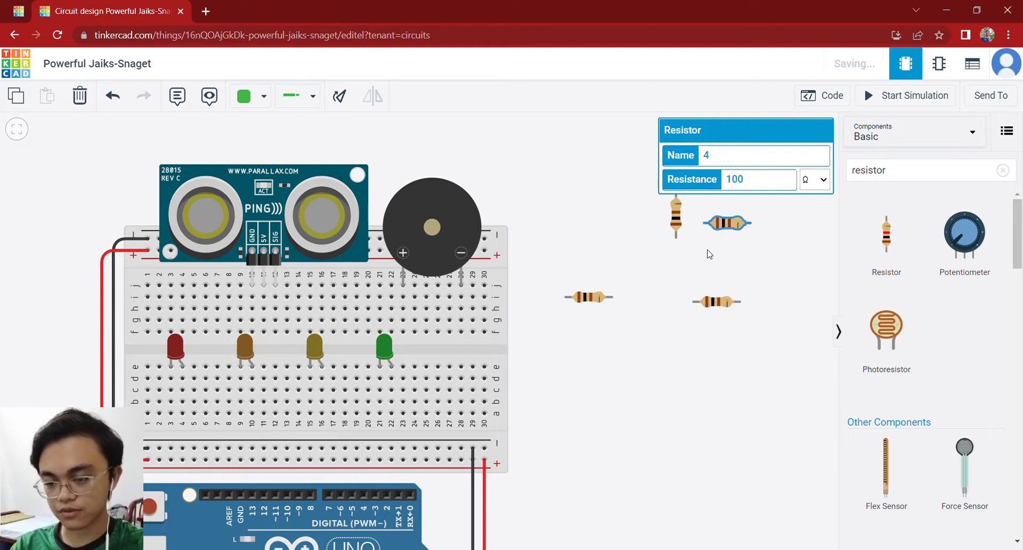
pyautogui.click(677, 219)
pyautogui.press('r')
pyautogui.press('r')
pyautogui.press('r')
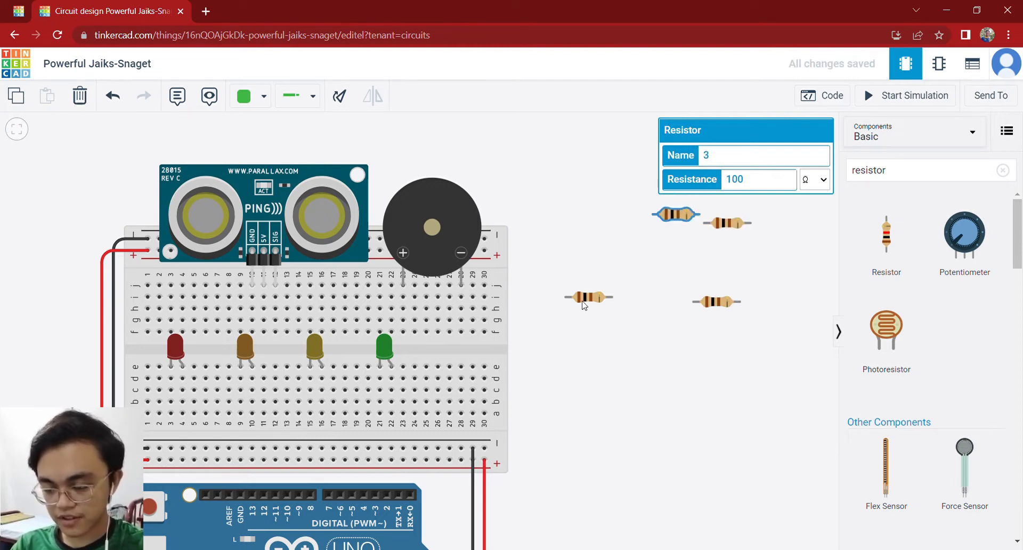
# Place resistors 1 to 4 in breadboard row b, spanning columns 4–8, 10–14, 16–20 and 22–26 respectively
pyautogui.moveTo(584, 304); pyautogui.dragTo(202, 421)
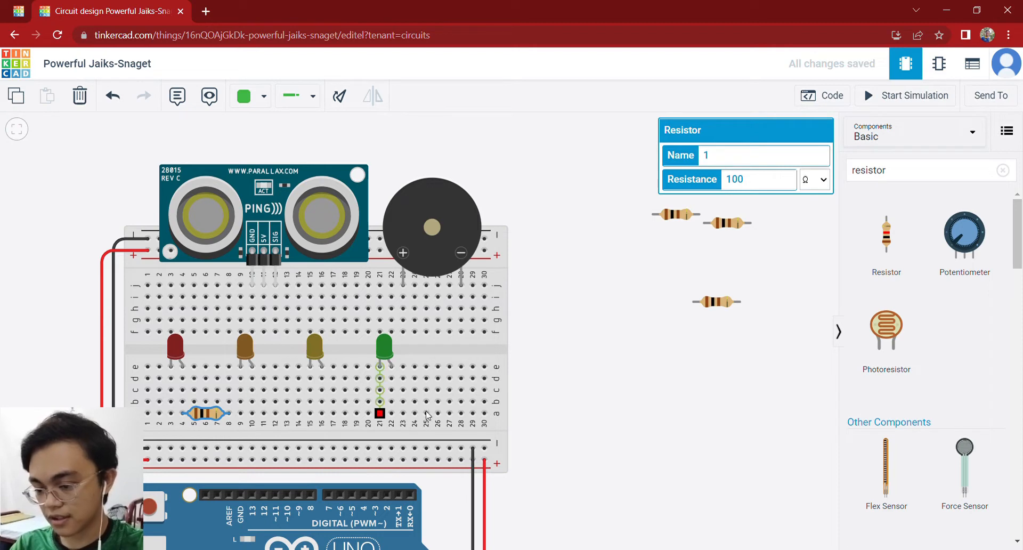
pyautogui.moveTo(716, 306); pyautogui.dragTo(276, 420)
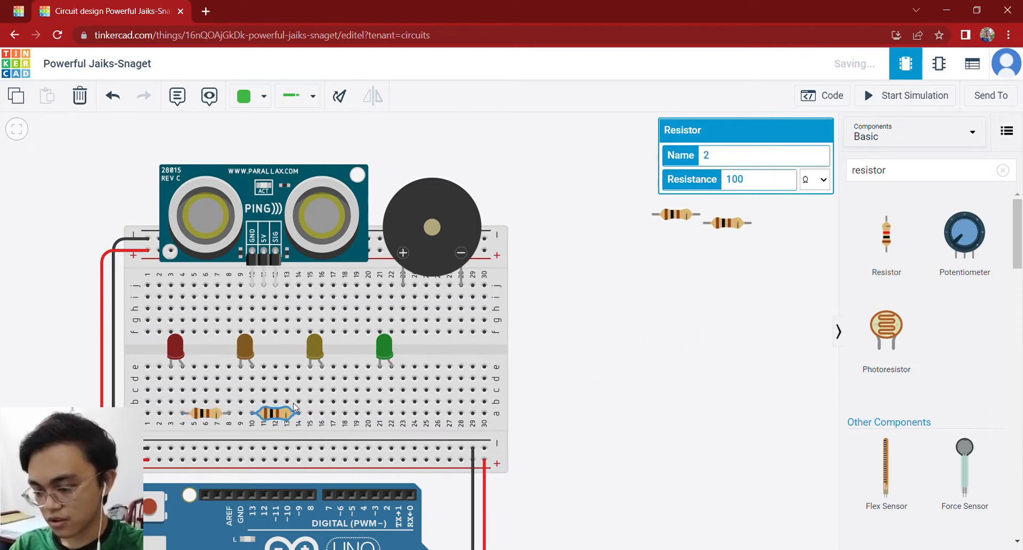
pyautogui.moveTo(670, 220); pyautogui.dragTo(339, 415)
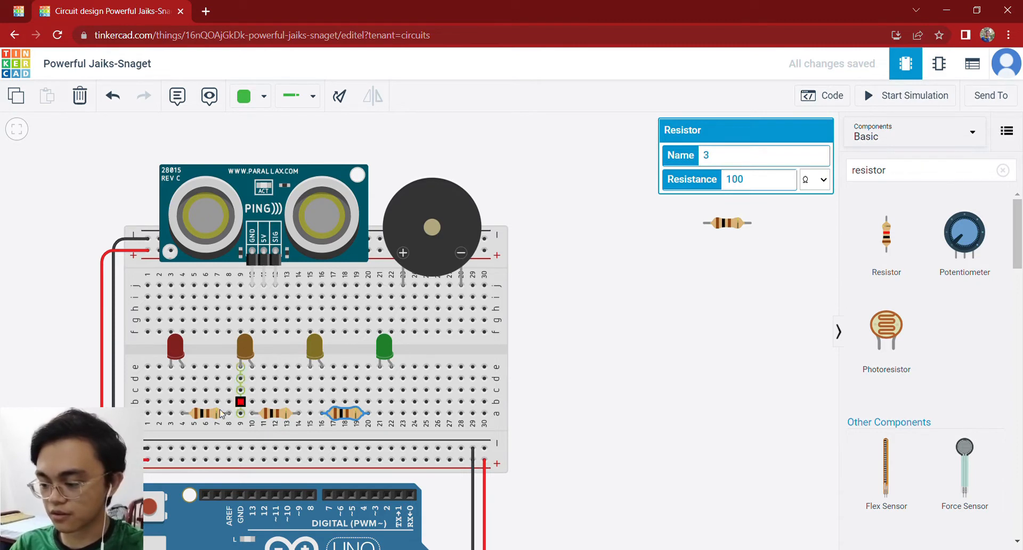
pyautogui.moveTo(188, 419); pyautogui.dragTo(208, 405)
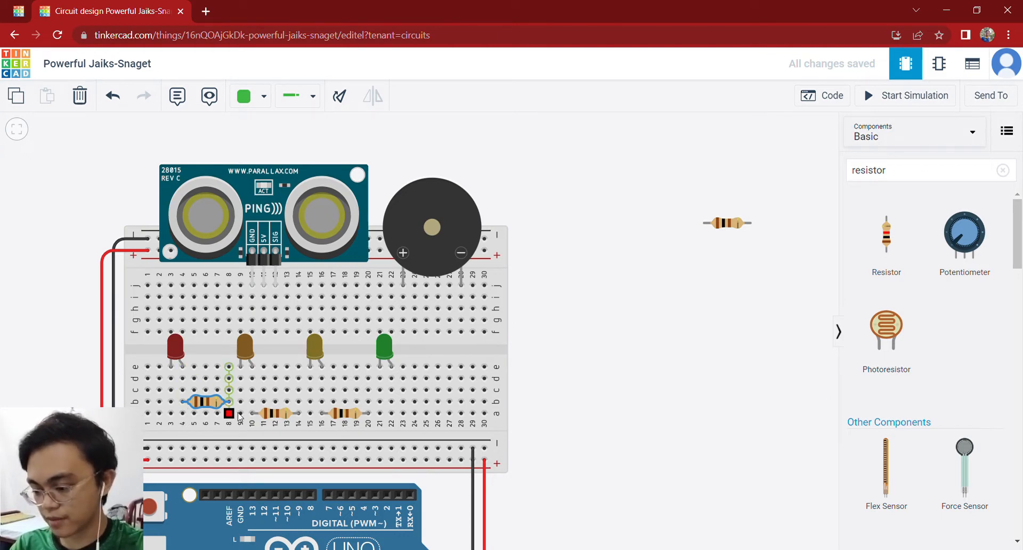
pyautogui.moveTo(277, 415); pyautogui.dragTo(337, 402)
pyautogui.moveTo(727, 234); pyautogui.dragTo(416, 406)
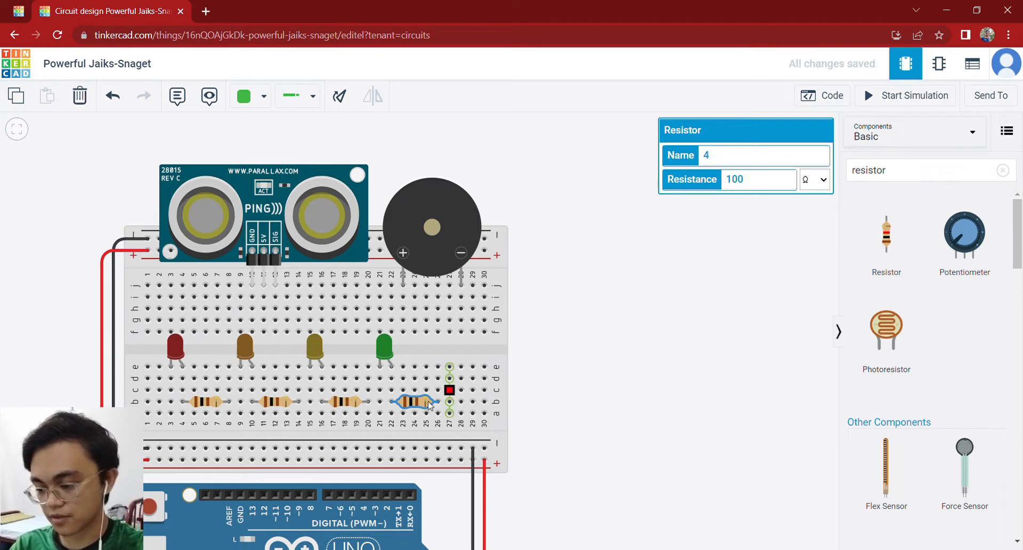
# Wire the piezo's negative terminal from column 28, row i, around the breadboard's end to the upper negative rail at column 30
pyautogui.moveTo(533, 314); pyautogui.dragTo(657, 302)
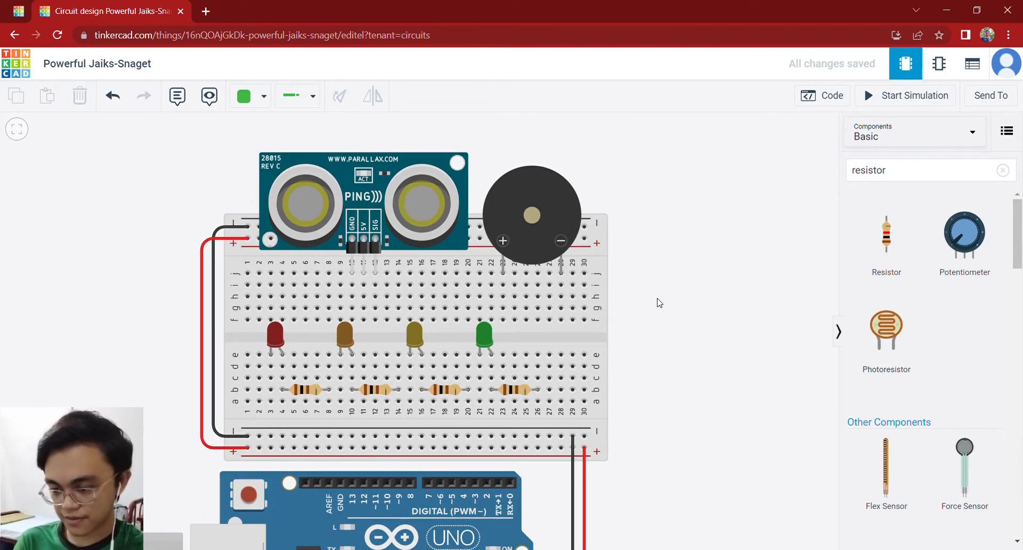
pyautogui.scroll(-2, 651, 273)
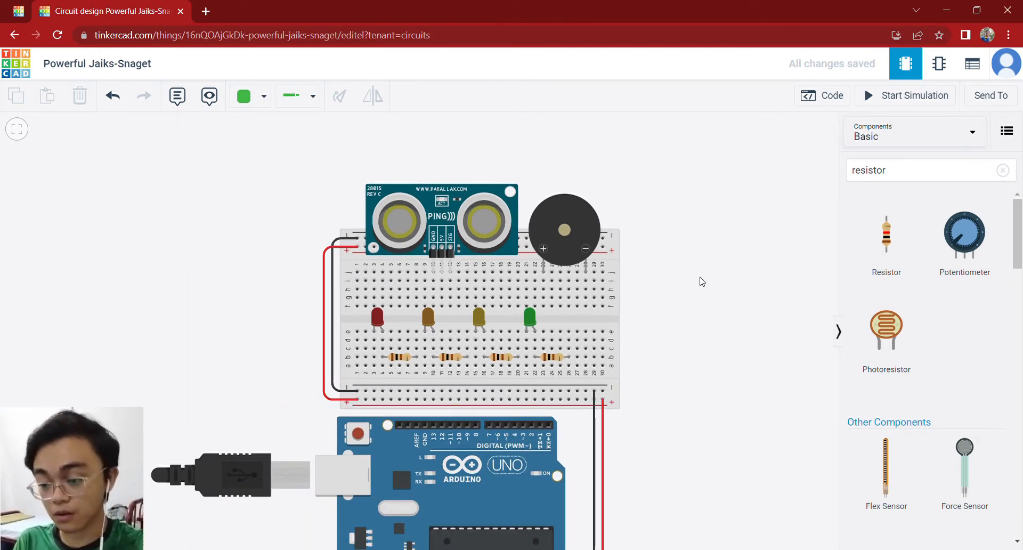
pyautogui.scroll(2, 687, 299)
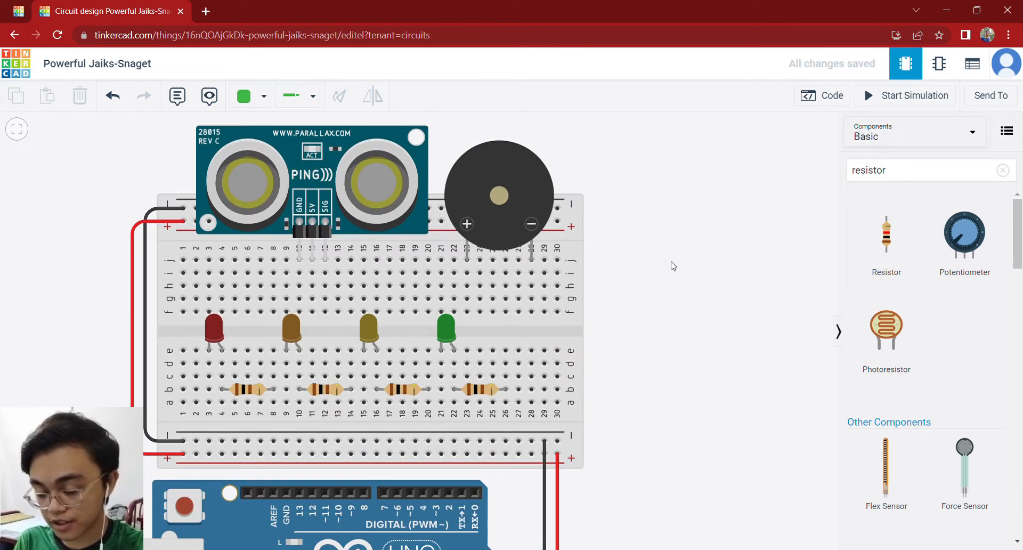
pyautogui.scroll(3, 674, 288)
pyautogui.moveTo(664, 284); pyautogui.dragTo(695, 276)
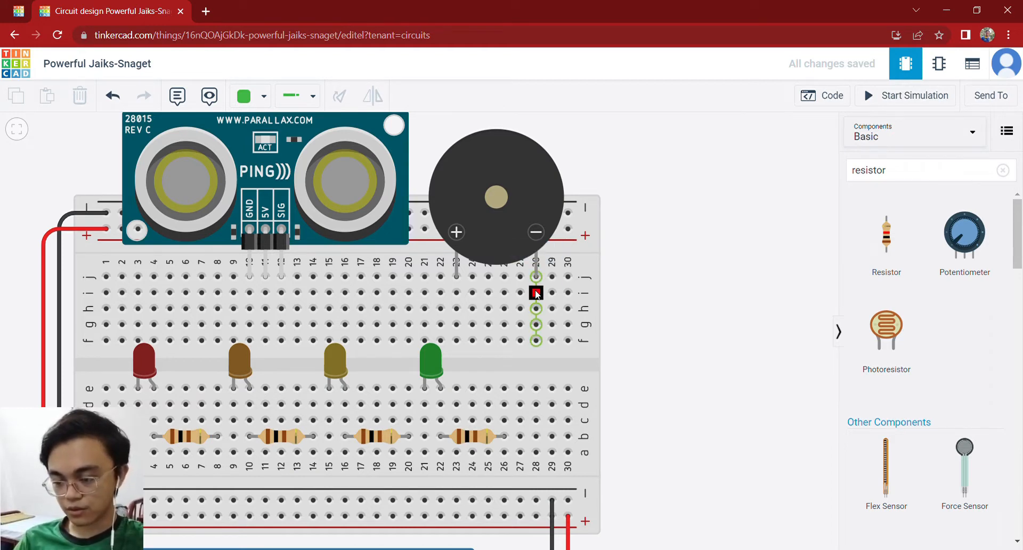
pyautogui.click(537, 266)
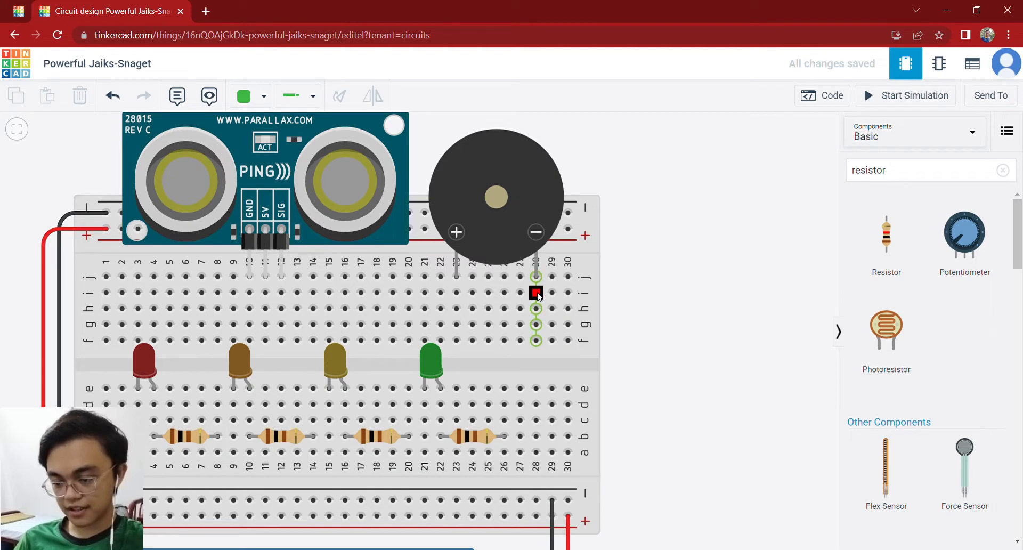
pyautogui.click(536, 292)
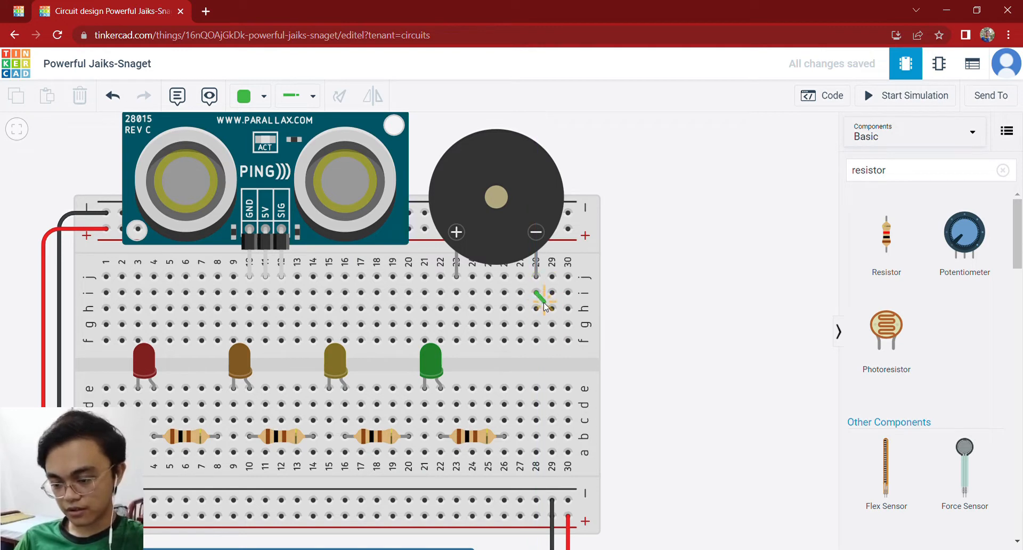
pyautogui.click(543, 302)
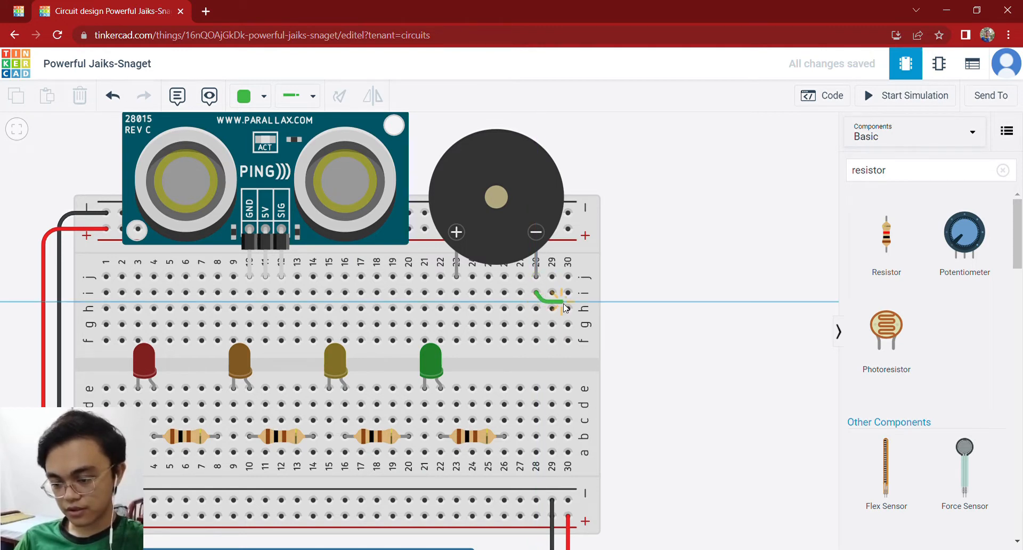
pyautogui.click(609, 303)
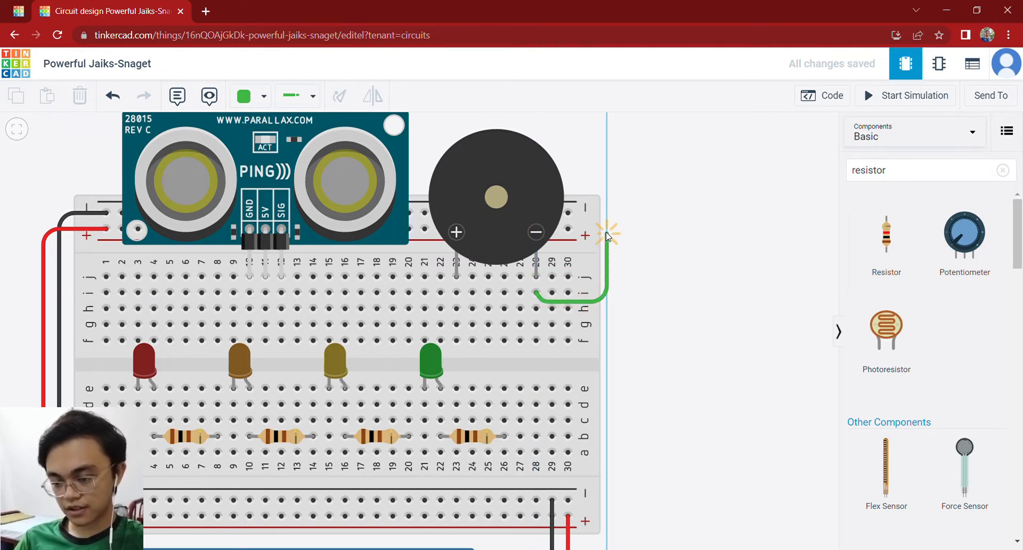
pyautogui.click(567, 213)
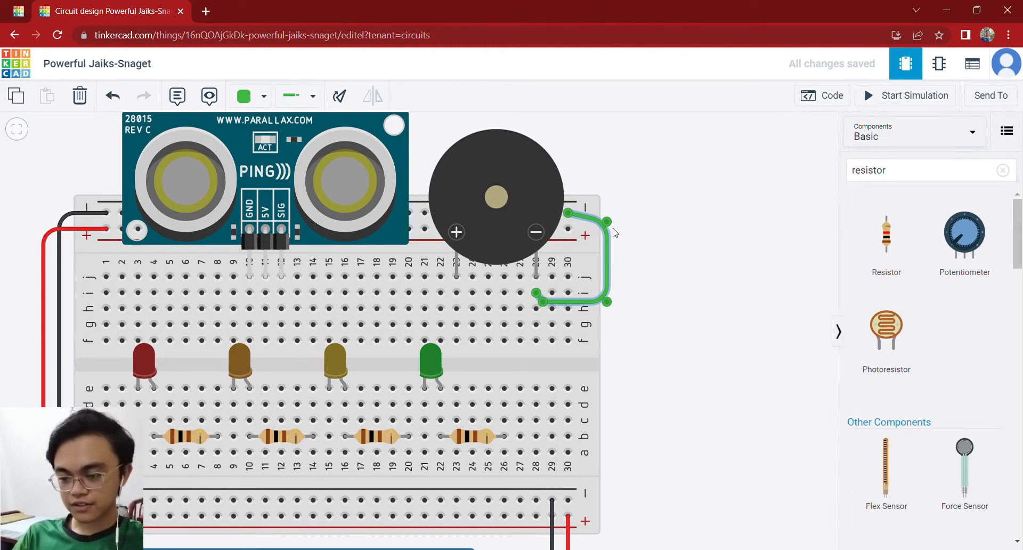
# Straighten the piezo ground wire by aligning its bend points into horizontal and vertical segments
pyautogui.moveTo(610, 226); pyautogui.dragTo(610, 216)
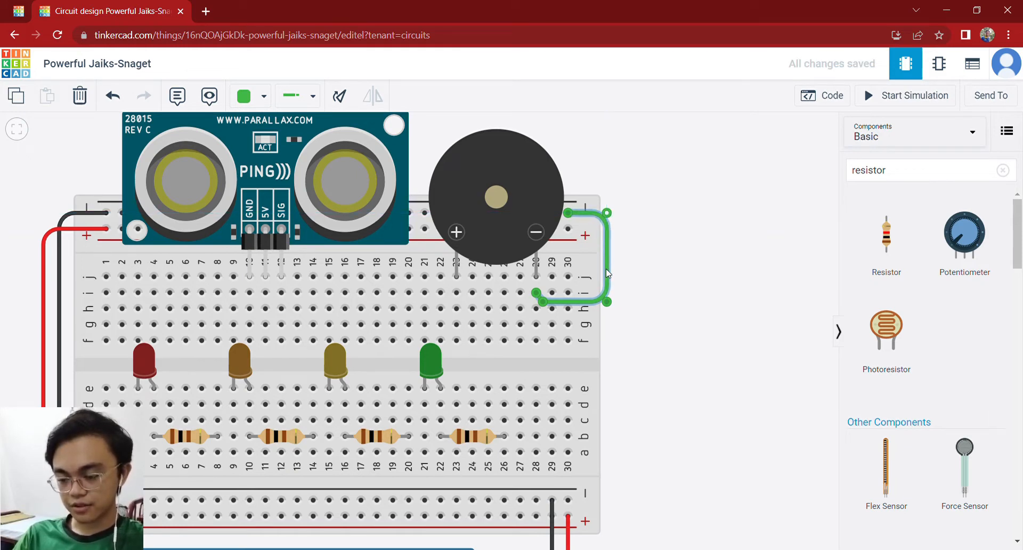
pyautogui.moveTo(609, 303); pyautogui.dragTo(608, 304)
pyautogui.moveTo(543, 304); pyautogui.dragTo(538, 302)
pyautogui.click(686, 318)
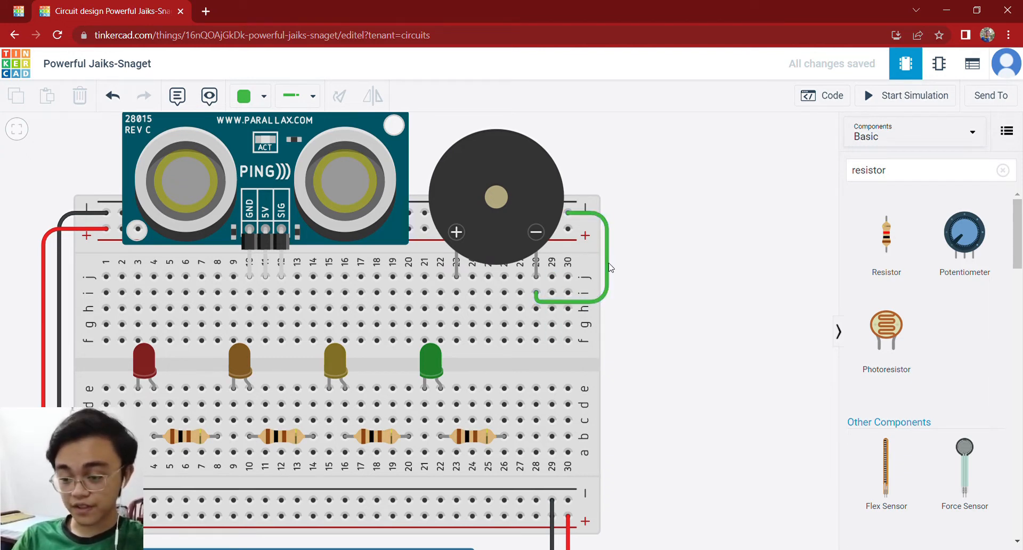
# Color the piezo's ground wire black
pyautogui.click(607, 282)
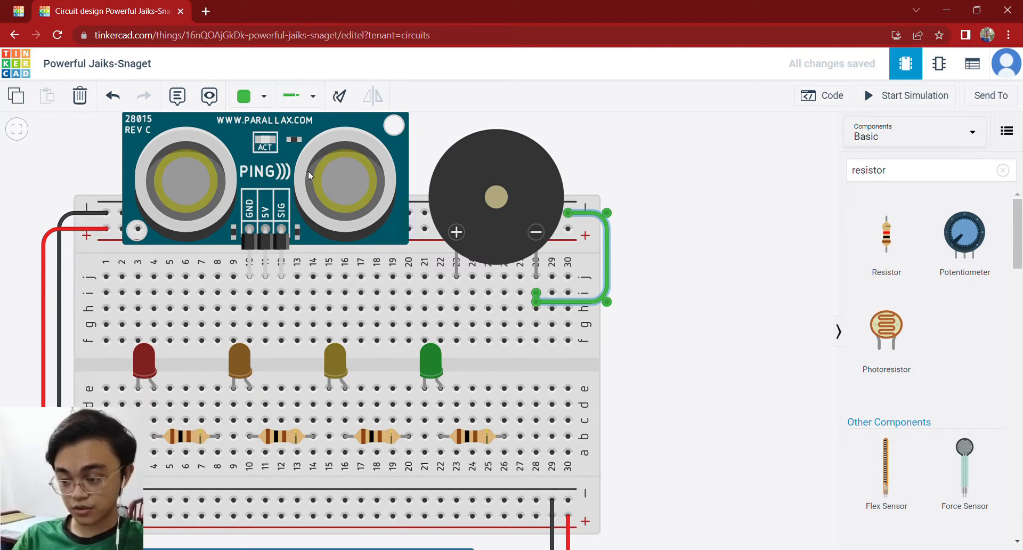
pyautogui.click(250, 96)
pyautogui.click(274, 141)
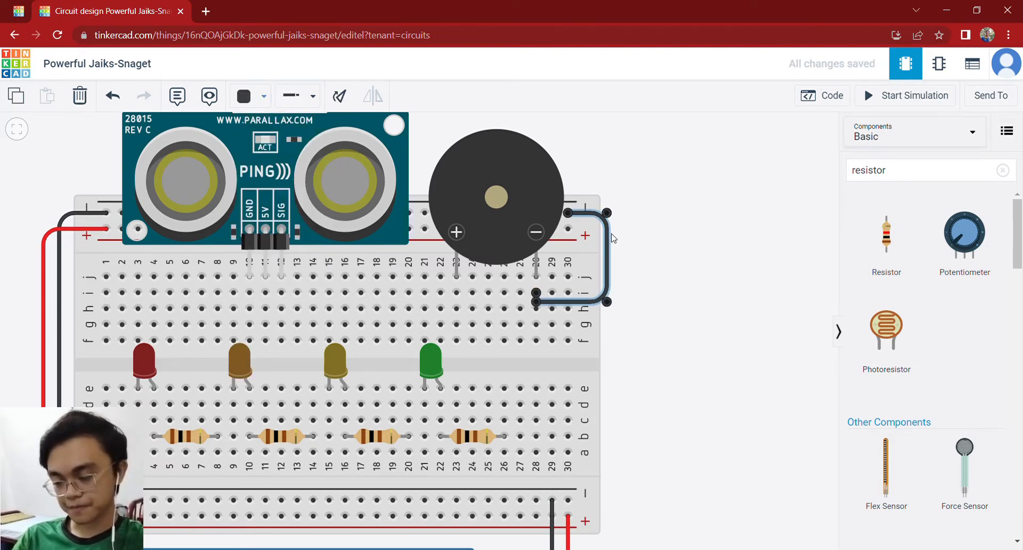
pyautogui.click(629, 231)
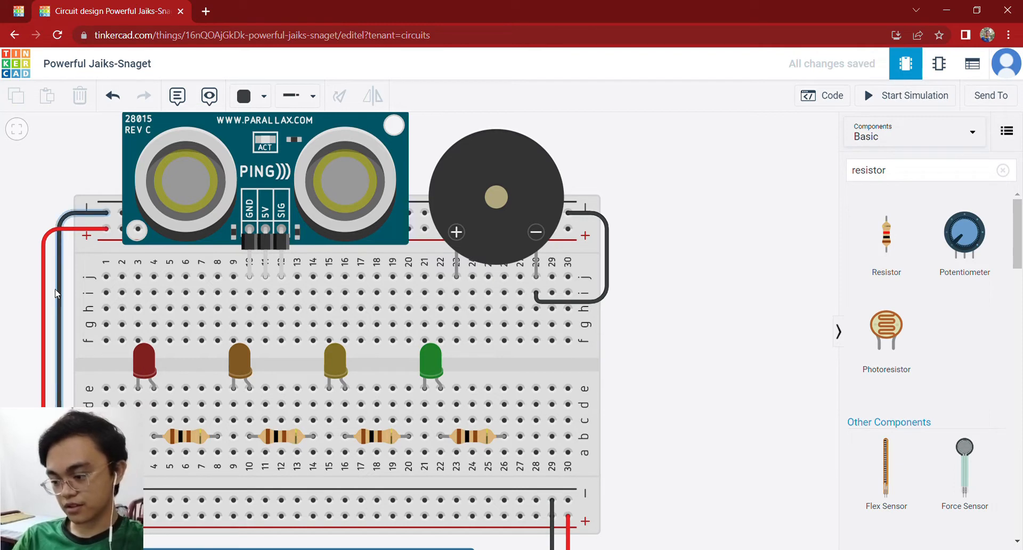
# Wire the piezo's positive terminal from column 23, row i, through the center gap and around the breadboard's end to Arduino pin D12
pyautogui.scroll(-1, 661, 317)
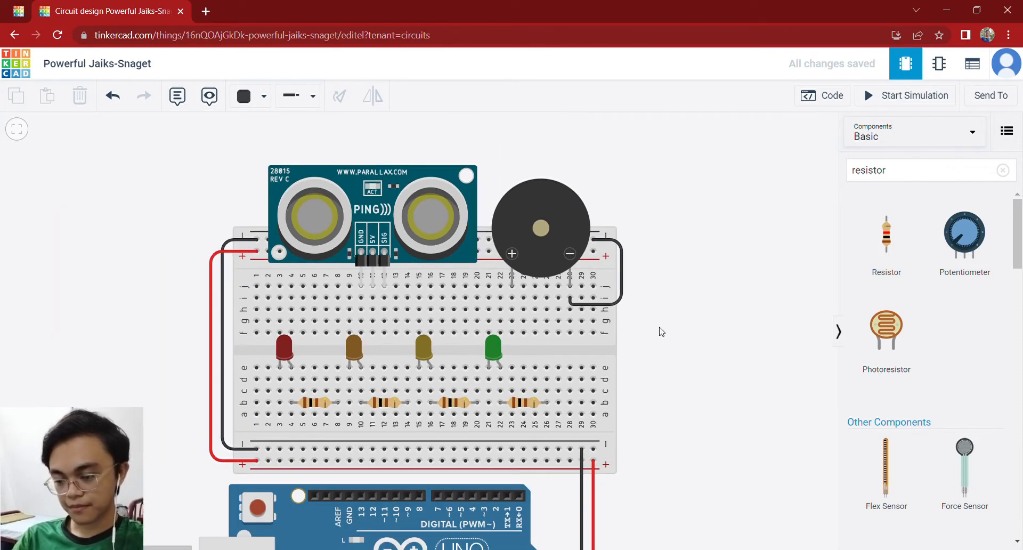
pyautogui.scroll(1, 659, 333)
pyautogui.moveTo(651, 321); pyautogui.dragTo(659, 318)
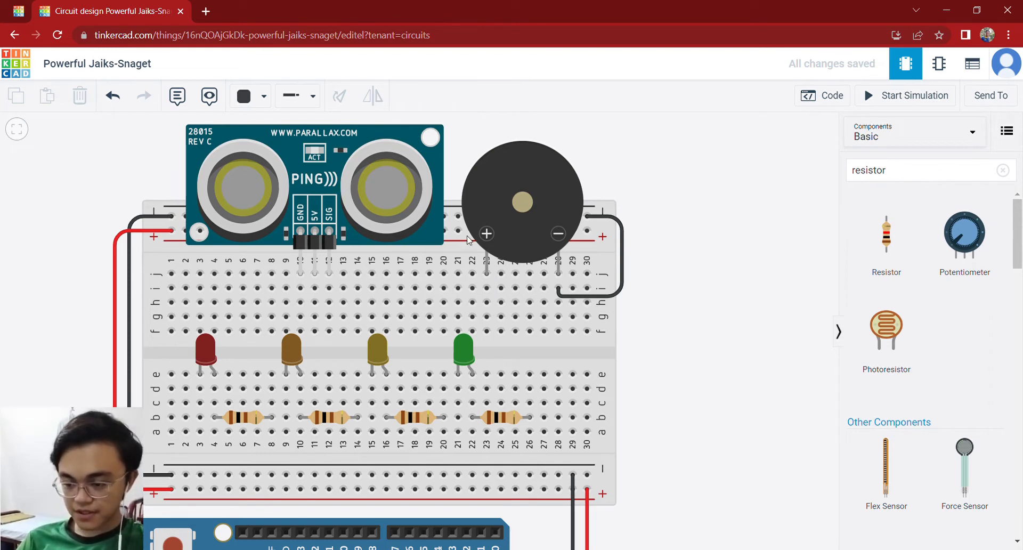
pyautogui.click(487, 289)
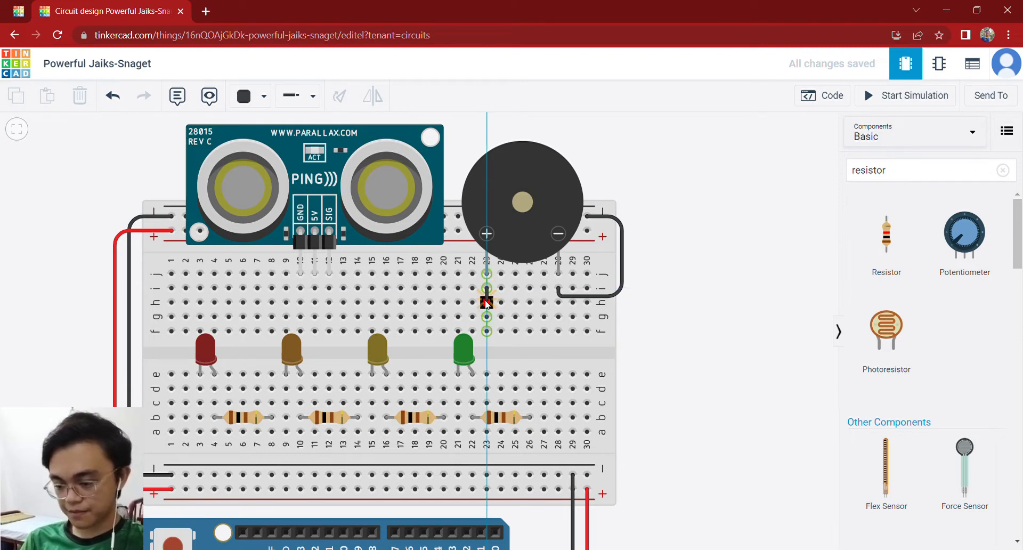
pyautogui.click(487, 348)
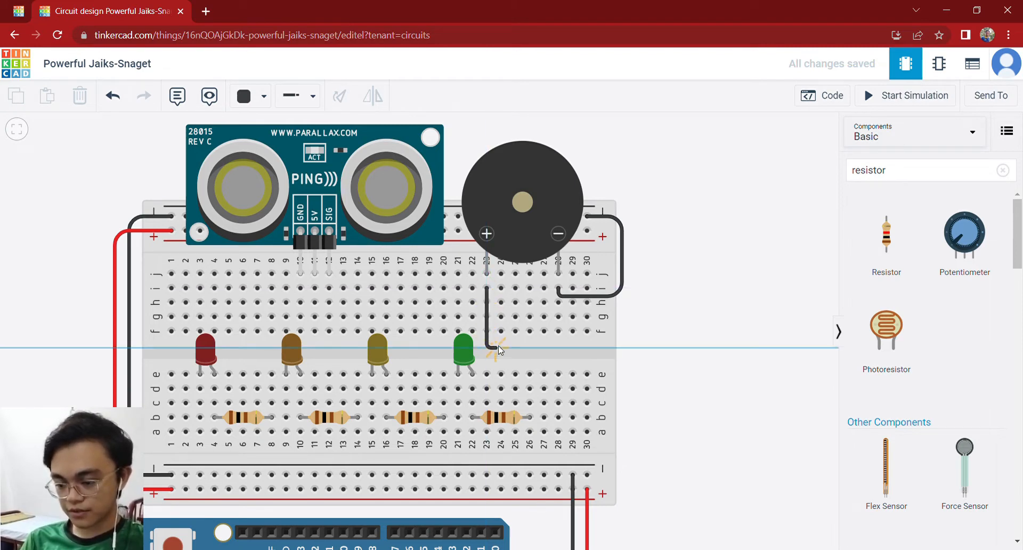
pyautogui.click(623, 349)
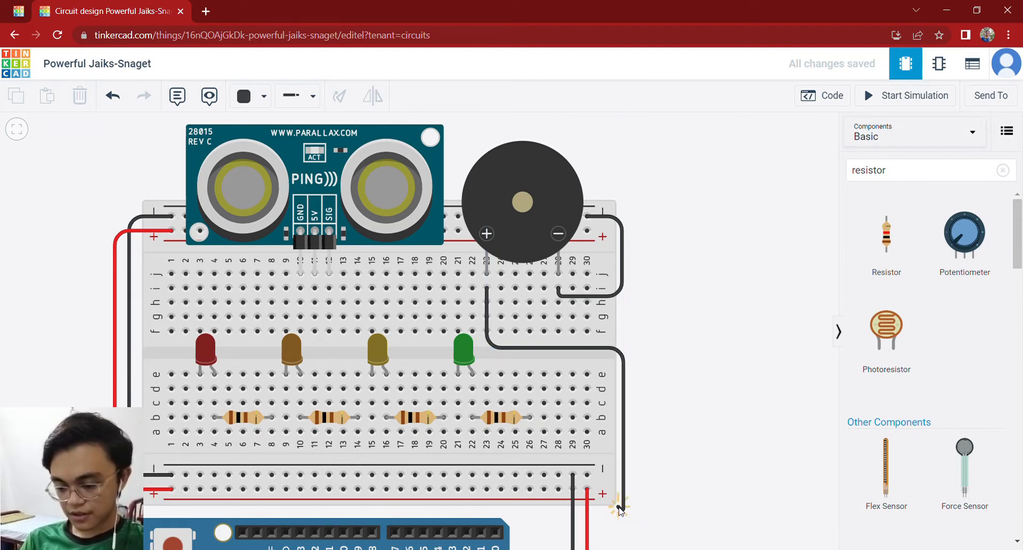
pyautogui.click(619, 510)
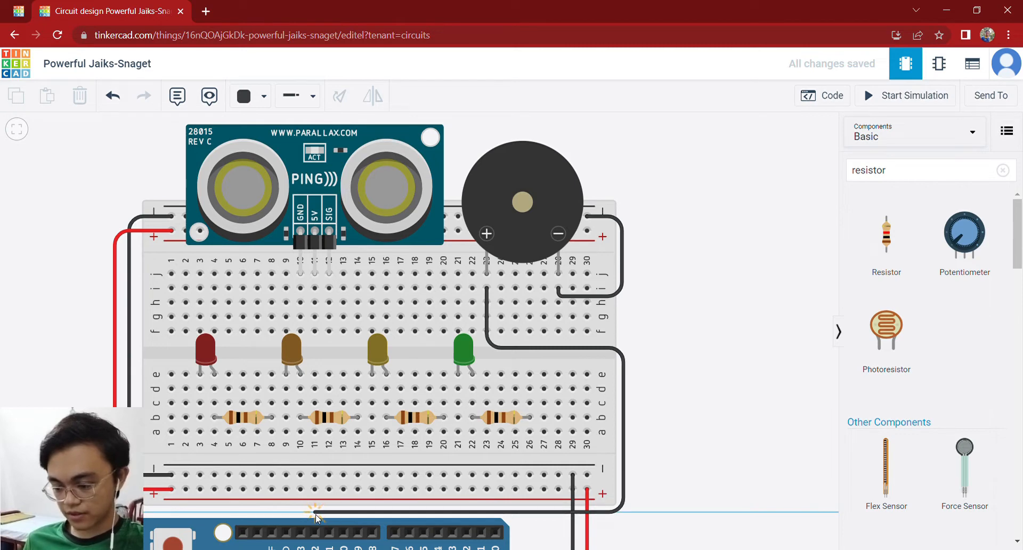
pyautogui.click(315, 513)
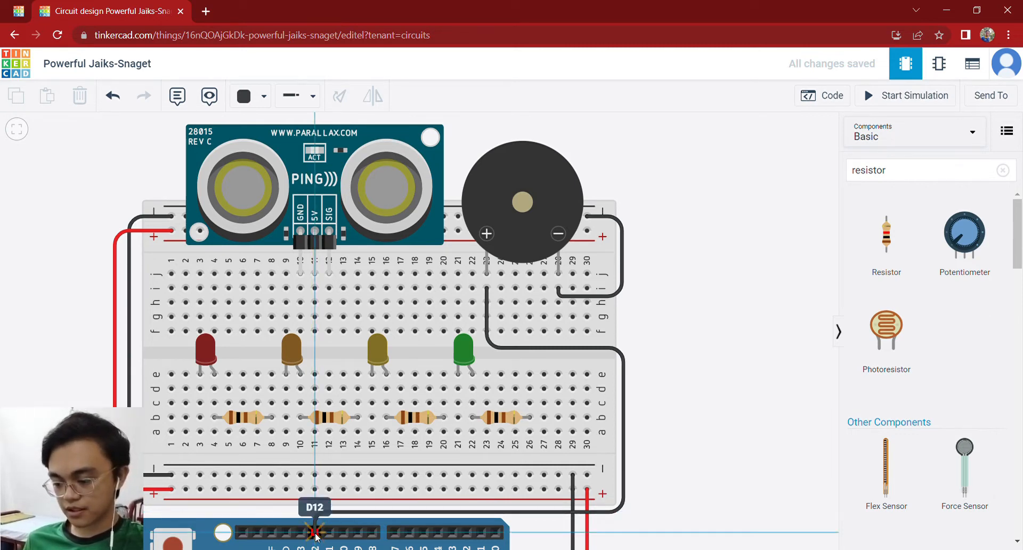
pyautogui.click(315, 532)
# Color the wire between the piezo's positive terminal and pin D12 orange
pyautogui.moveTo(673, 439); pyautogui.dragTo(669, 365)
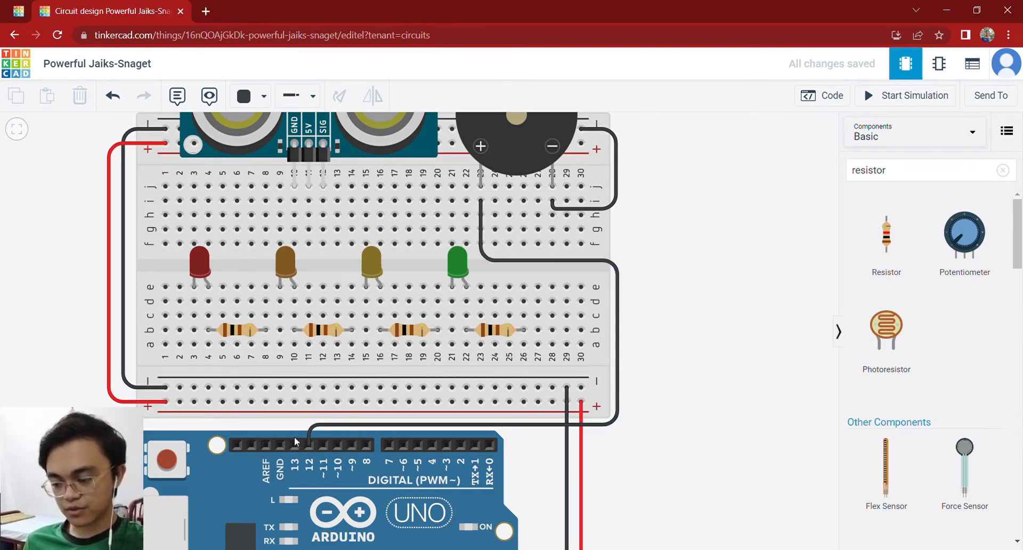
pyautogui.moveTo(650, 423); pyautogui.dragTo(706, 325)
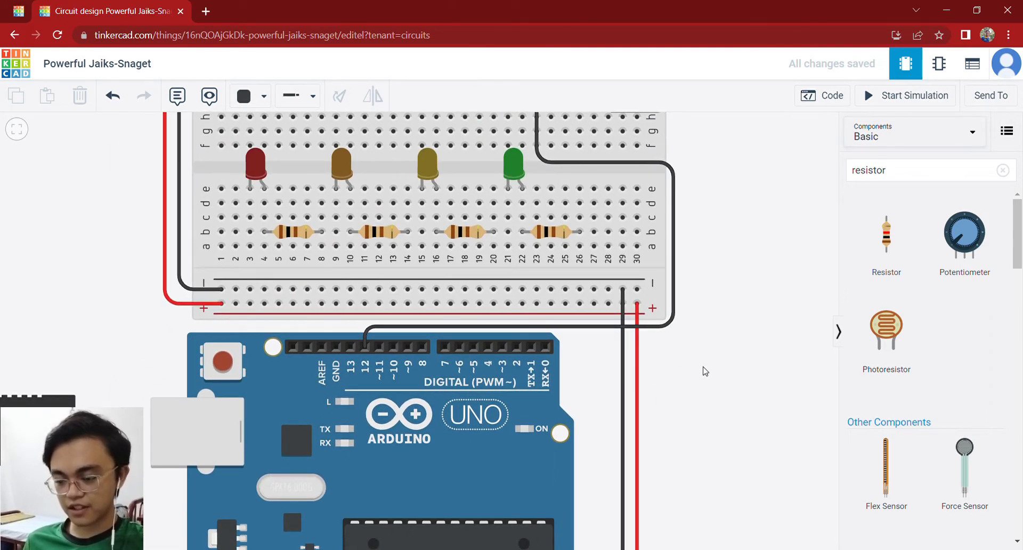
pyautogui.moveTo(703, 369); pyautogui.dragTo(708, 502)
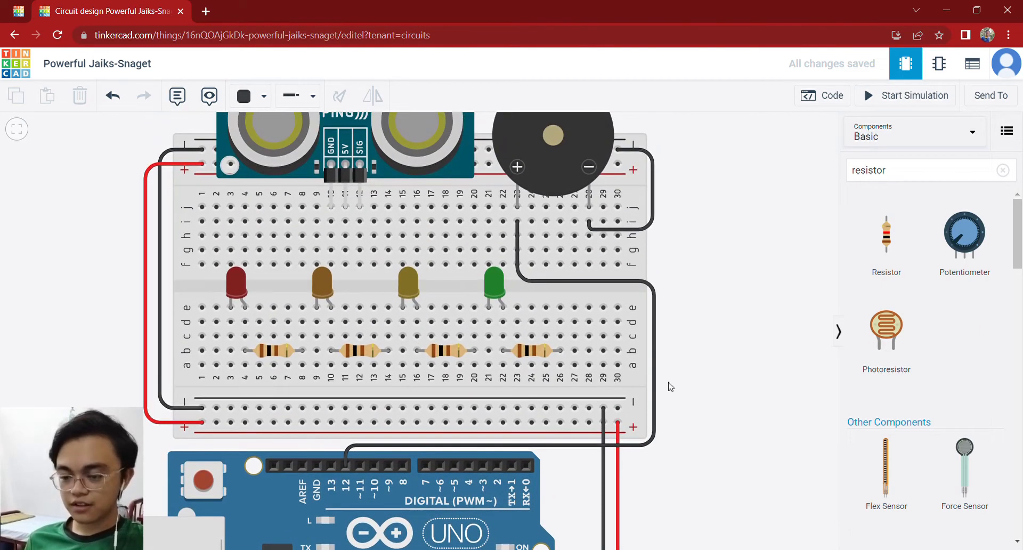
pyautogui.click(655, 372)
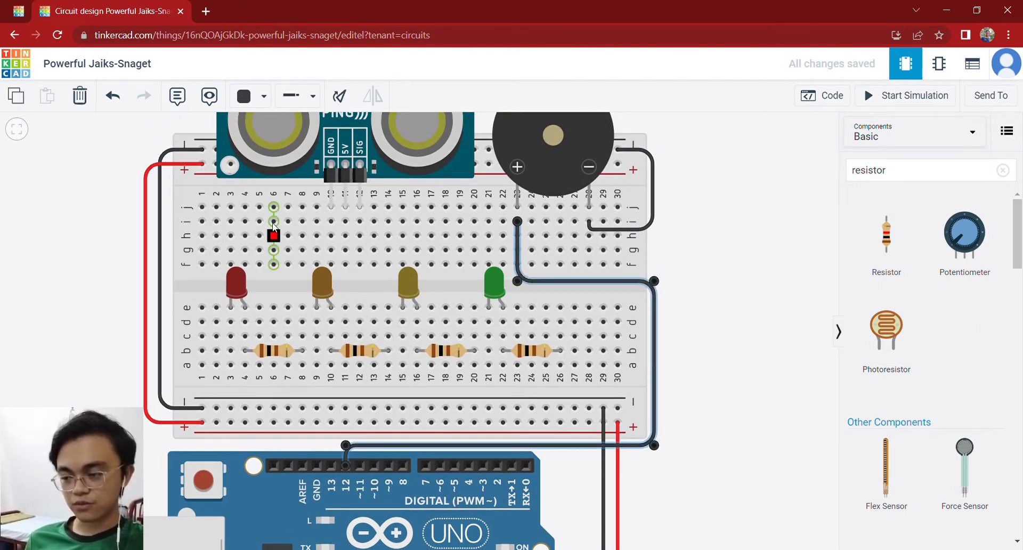
pyautogui.click(248, 95)
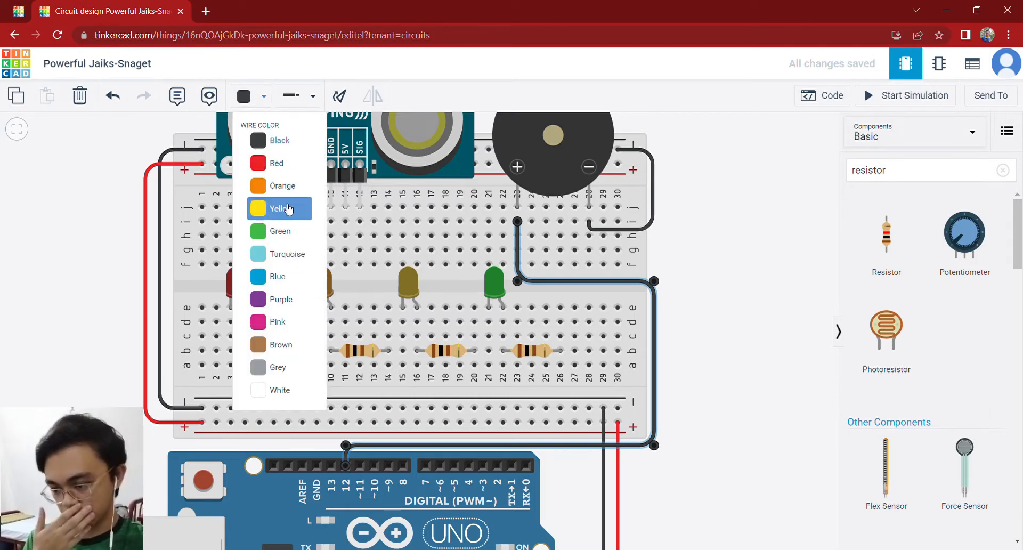
pyautogui.click(282, 187)
pyautogui.click(695, 248)
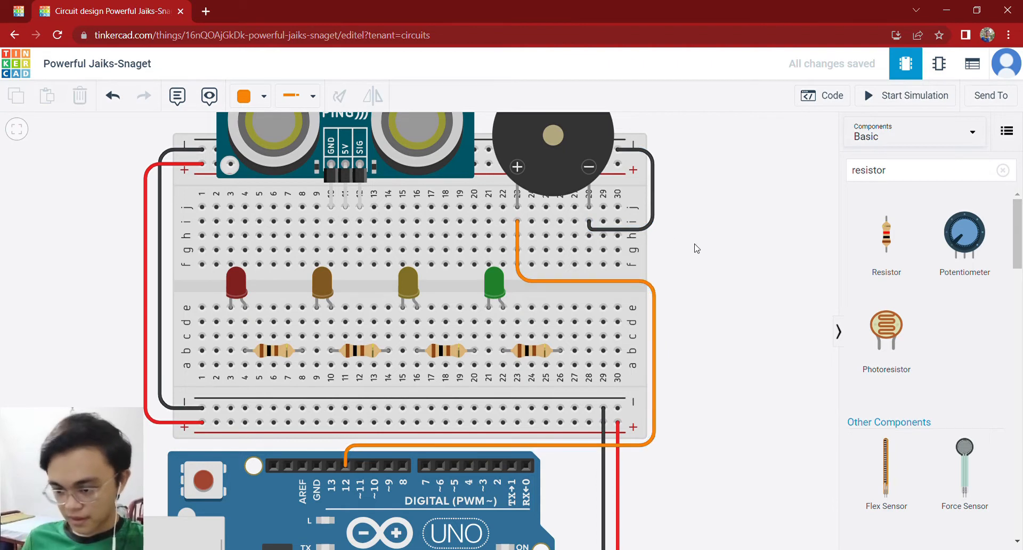
# Wire the distance sensor's GND pin from column 10, row i, to the upper negative rail at column 21
pyautogui.moveTo(695, 248); pyautogui.dragTo(698, 271)
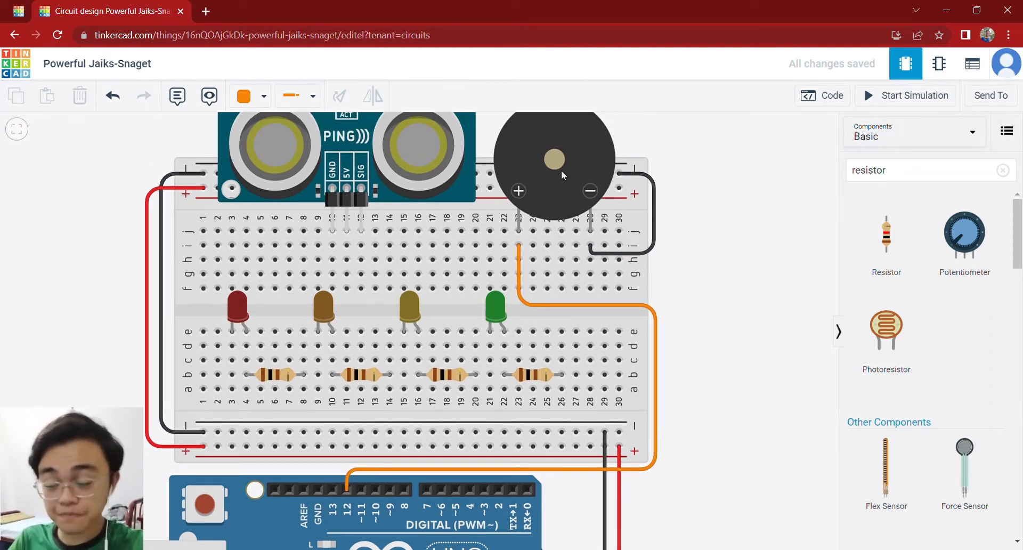
pyautogui.moveTo(683, 235); pyautogui.dragTo(697, 264)
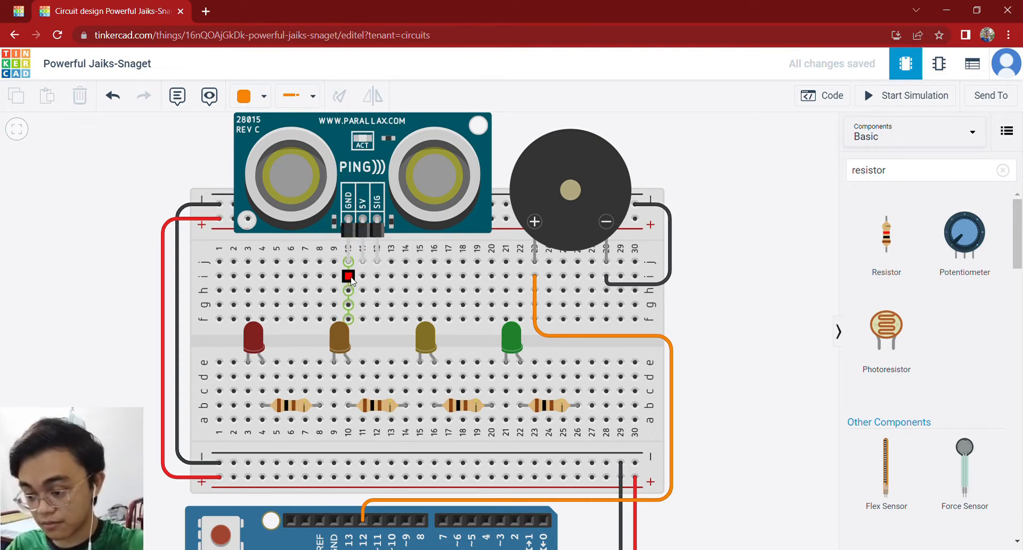
pyautogui.click(349, 276)
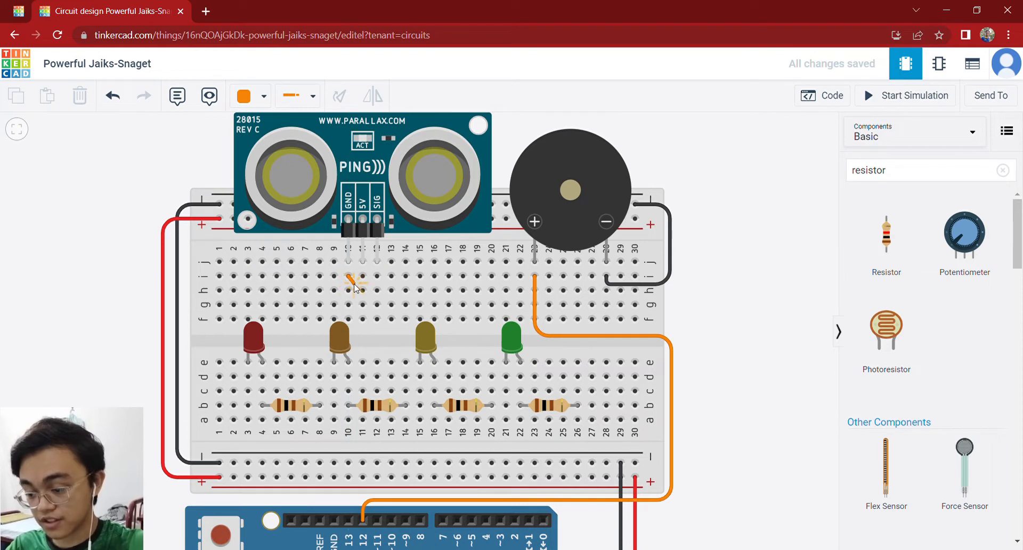
pyautogui.click(513, 283)
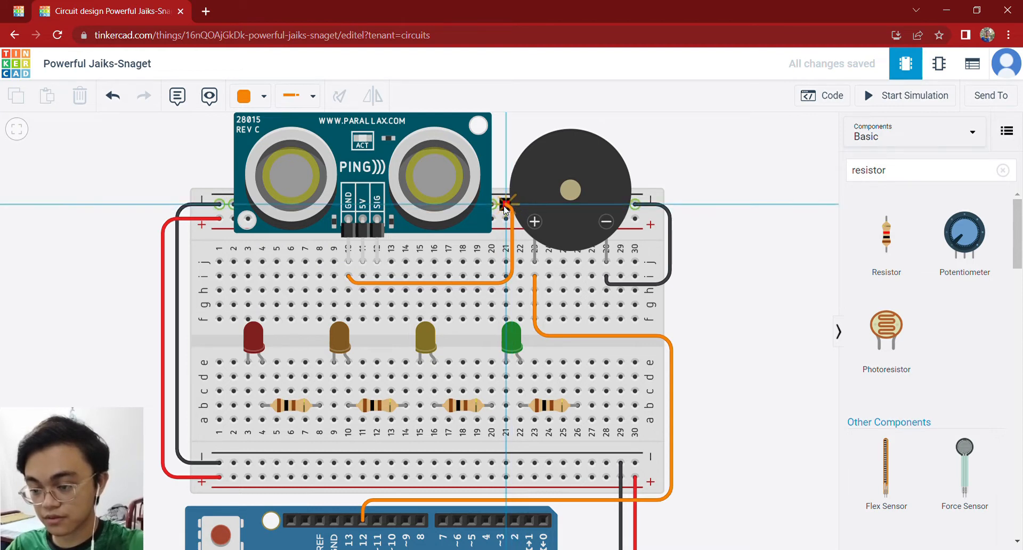
pyautogui.click(514, 209)
# Straighten the sensor's ground wire by aligning its bend points, and color the wire black
pyautogui.moveTo(513, 208); pyautogui.dragTo(512, 206)
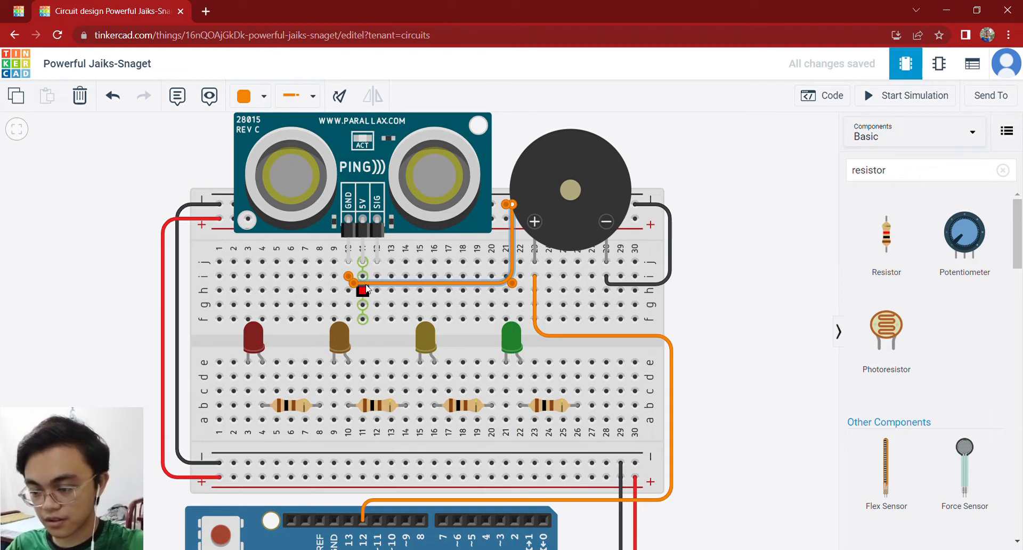
pyautogui.moveTo(353, 283); pyautogui.dragTo(352, 288)
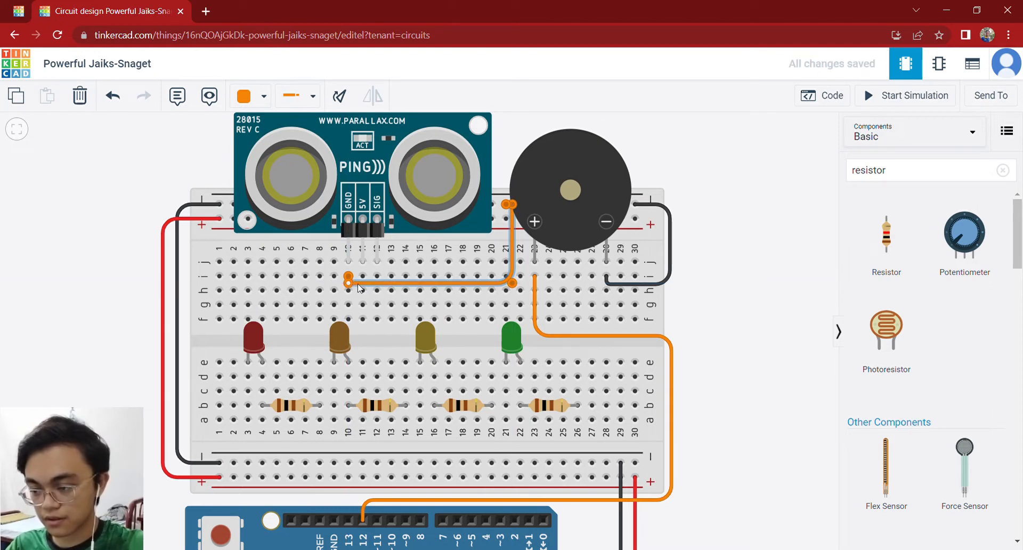
pyautogui.click(245, 96)
pyautogui.click(270, 141)
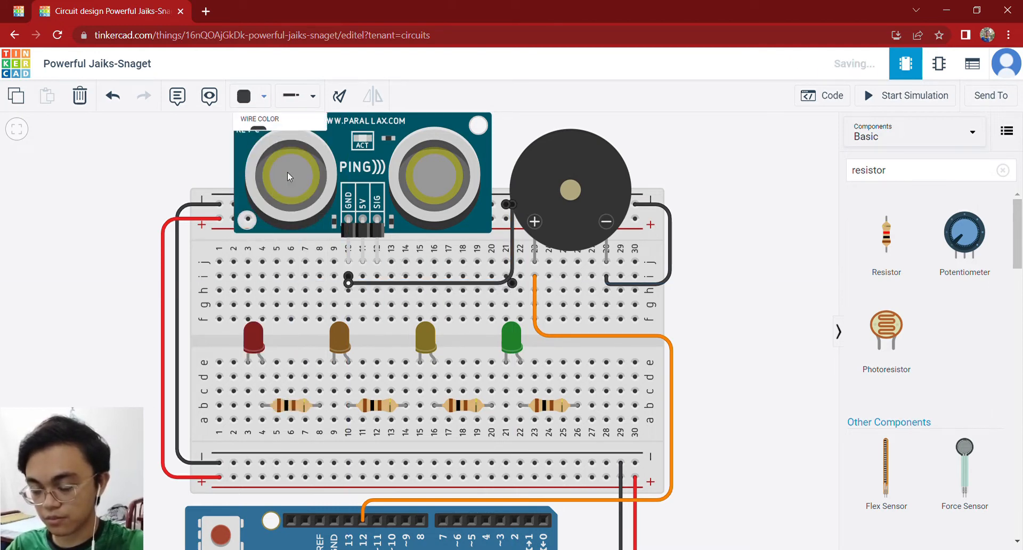
pyautogui.click(736, 312)
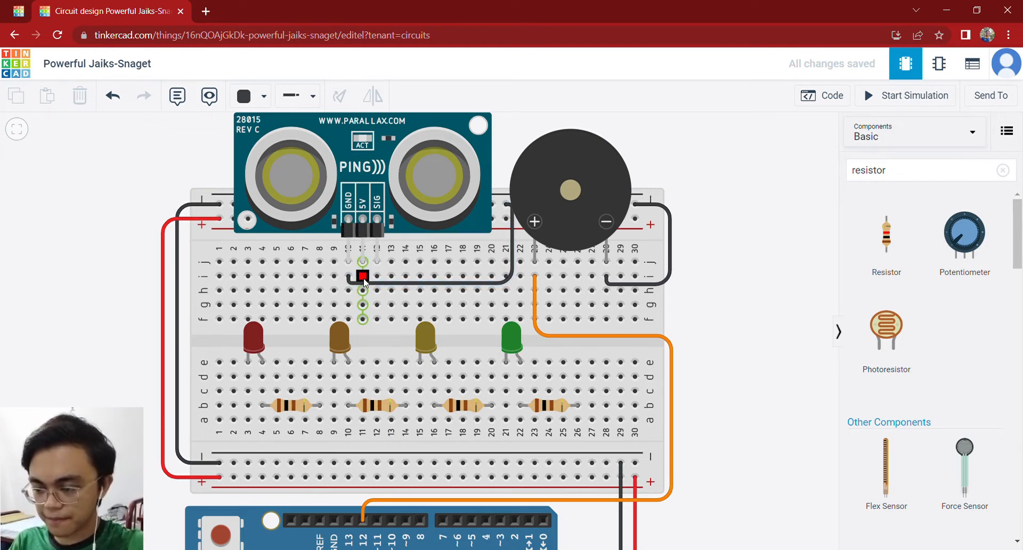
# Wire the distance sensor's 5V pin from column 11, row i, to the upper positive rail at column 21
pyautogui.click(363, 276)
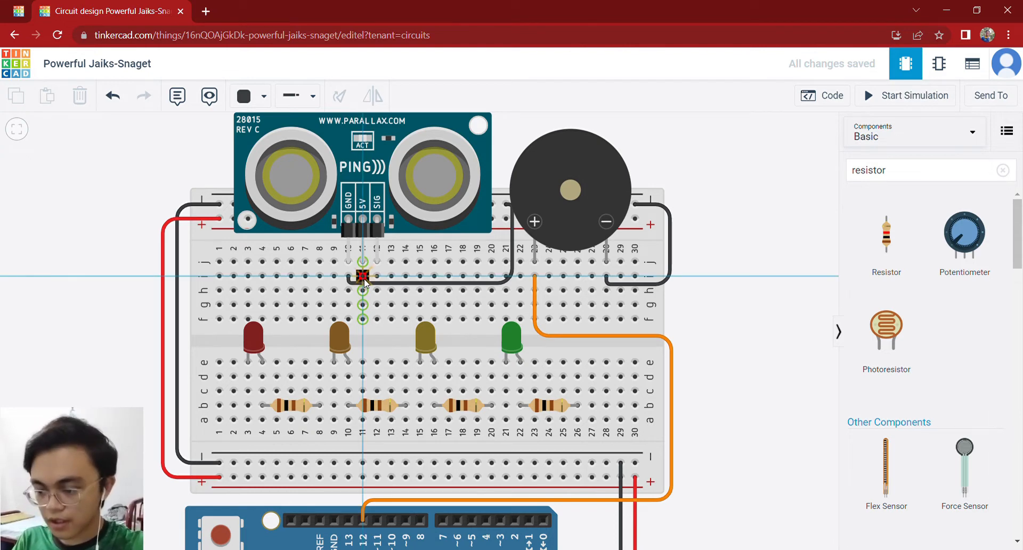
pyautogui.click(365, 280)
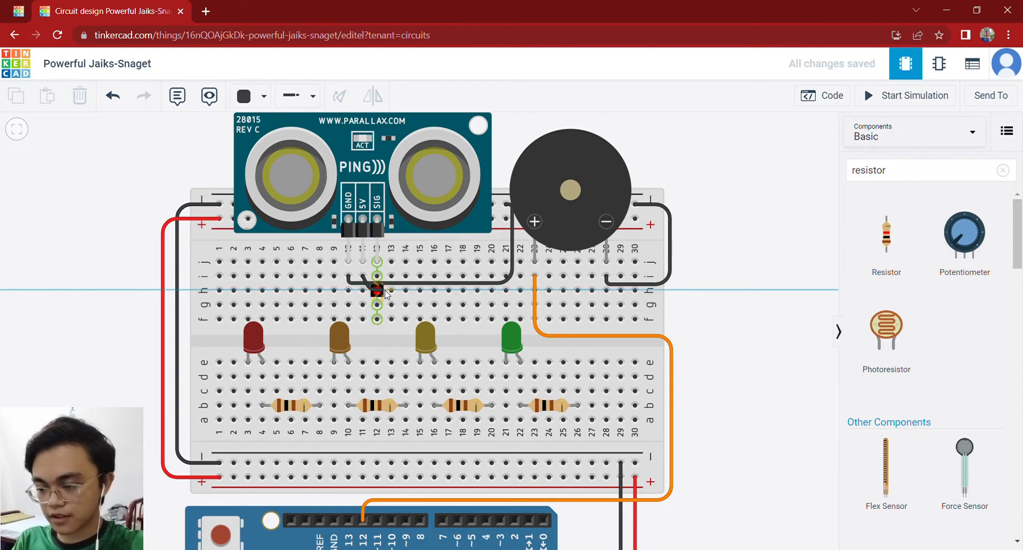
pyautogui.click(518, 291)
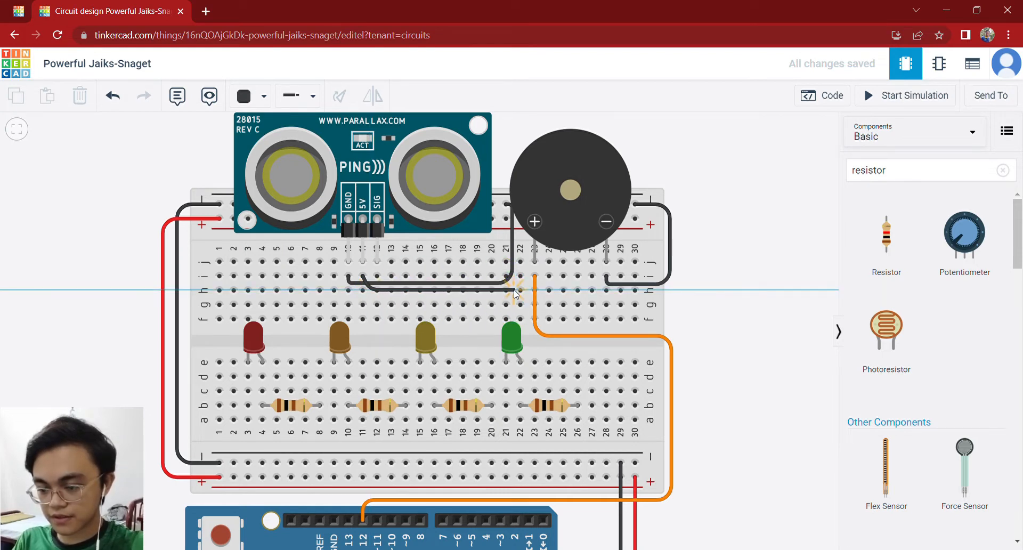
pyautogui.click(515, 227)
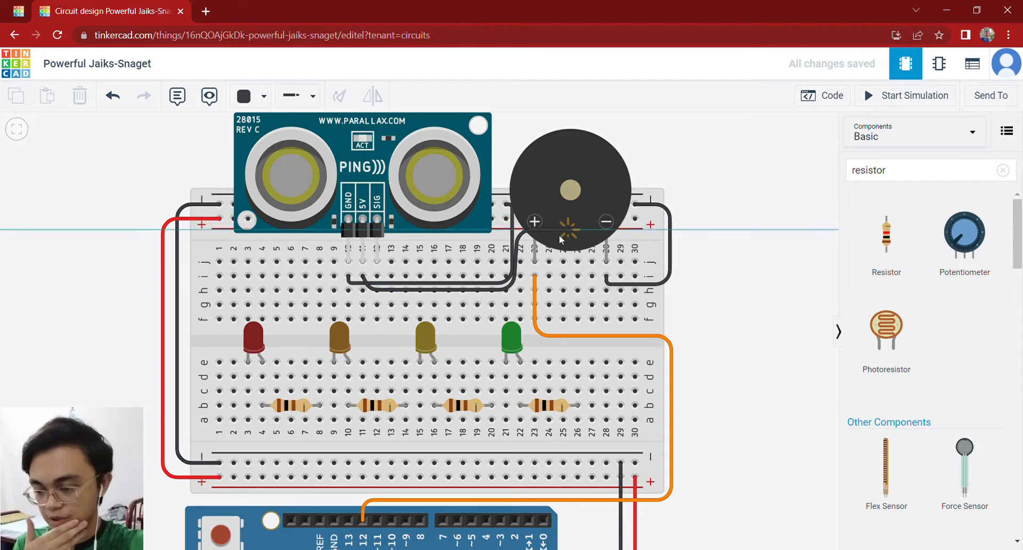
pyautogui.click(506, 218)
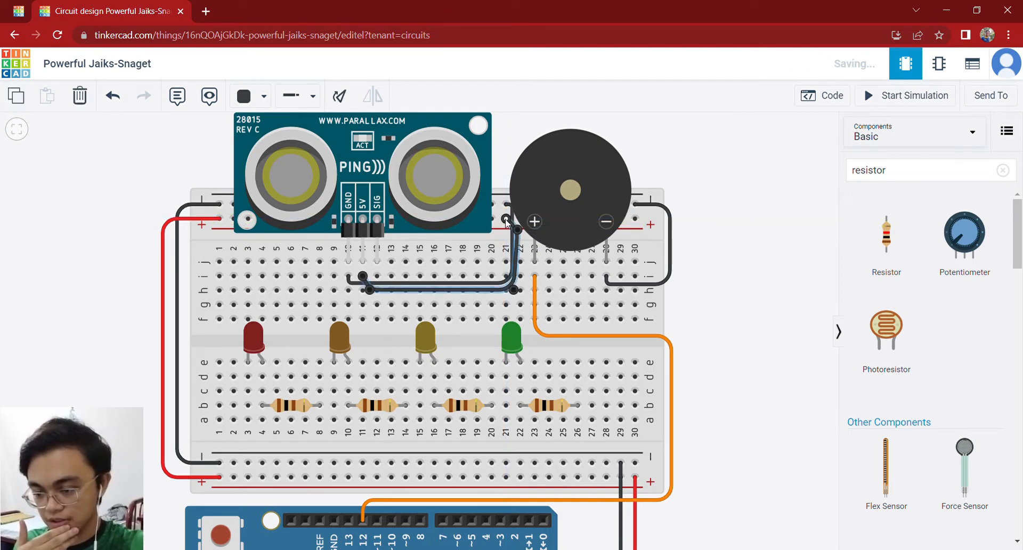
# Align the bend points of the sensor's 5V wire into horizontal and vertical segments, and color the wire red
pyautogui.moveTo(521, 232); pyautogui.dragTo(520, 218)
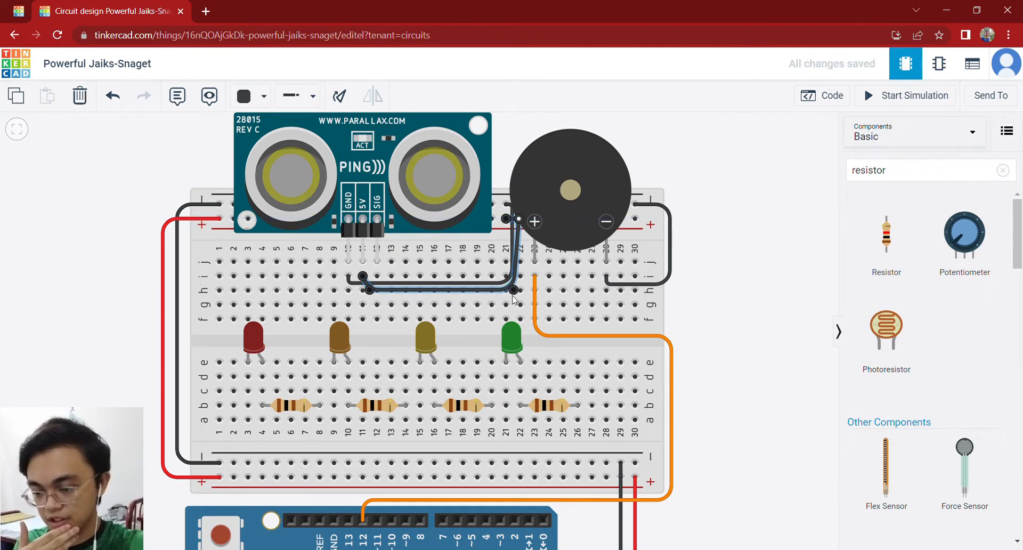
pyautogui.moveTo(515, 293); pyautogui.dragTo(520, 293)
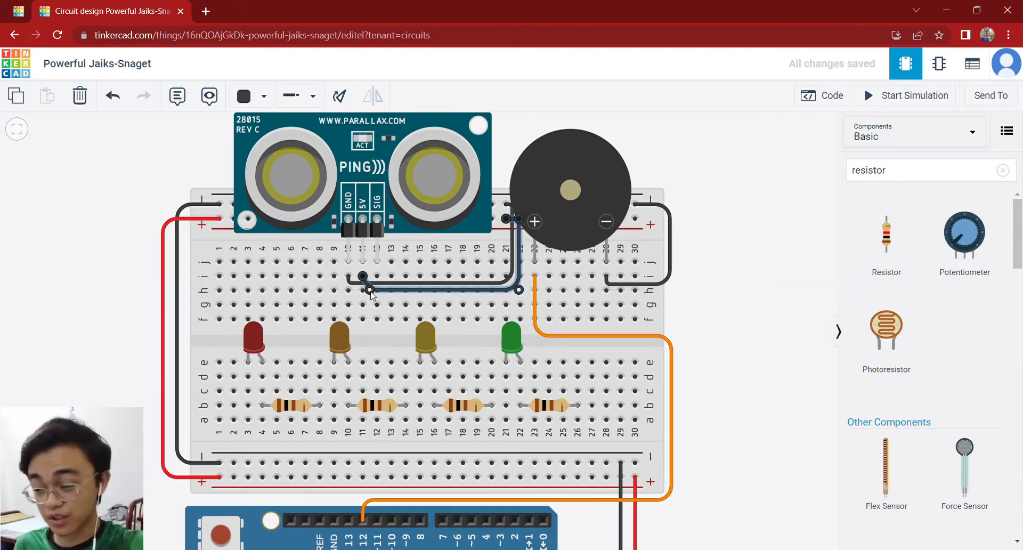
pyautogui.moveTo(370, 293); pyautogui.dragTo(366, 294)
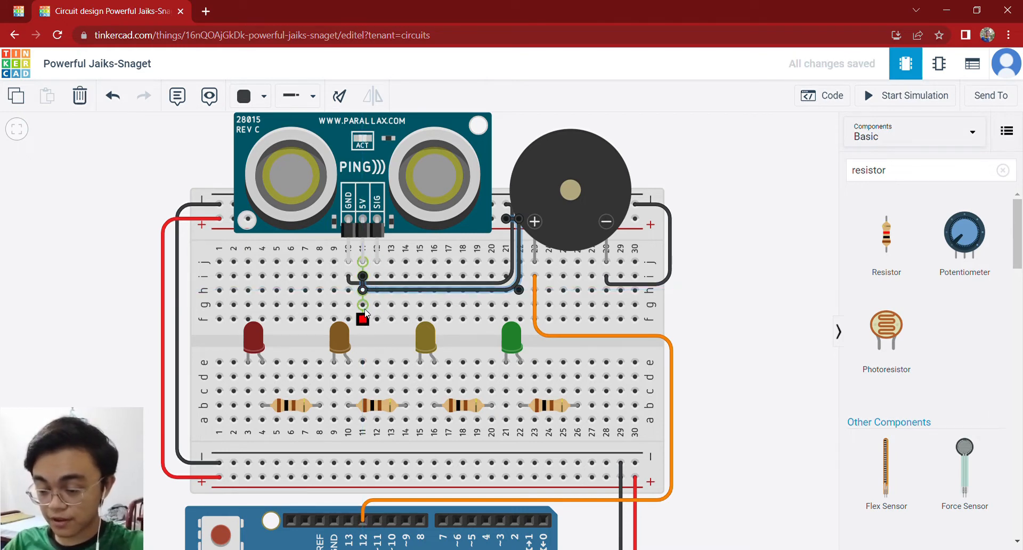
pyautogui.click(261, 96)
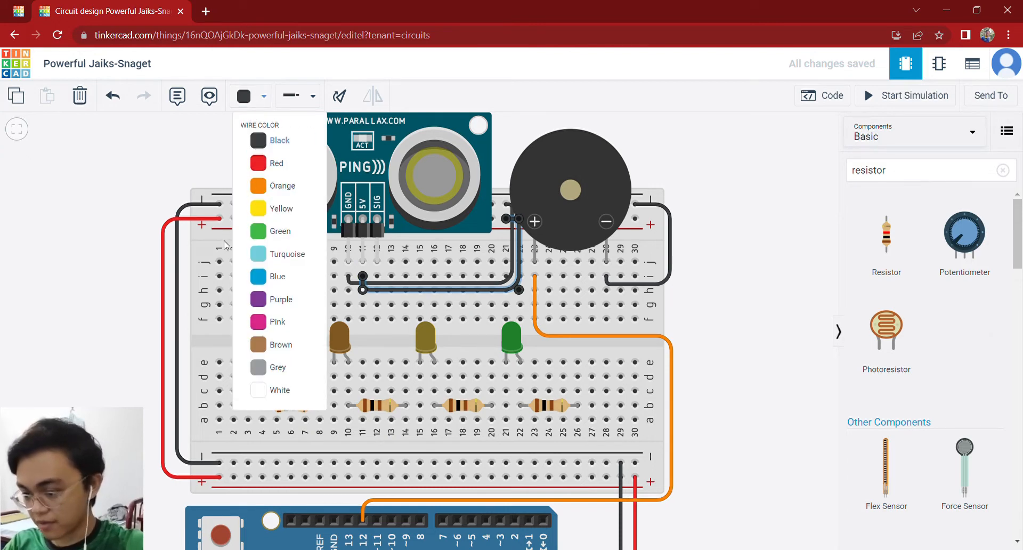
pyautogui.click(275, 166)
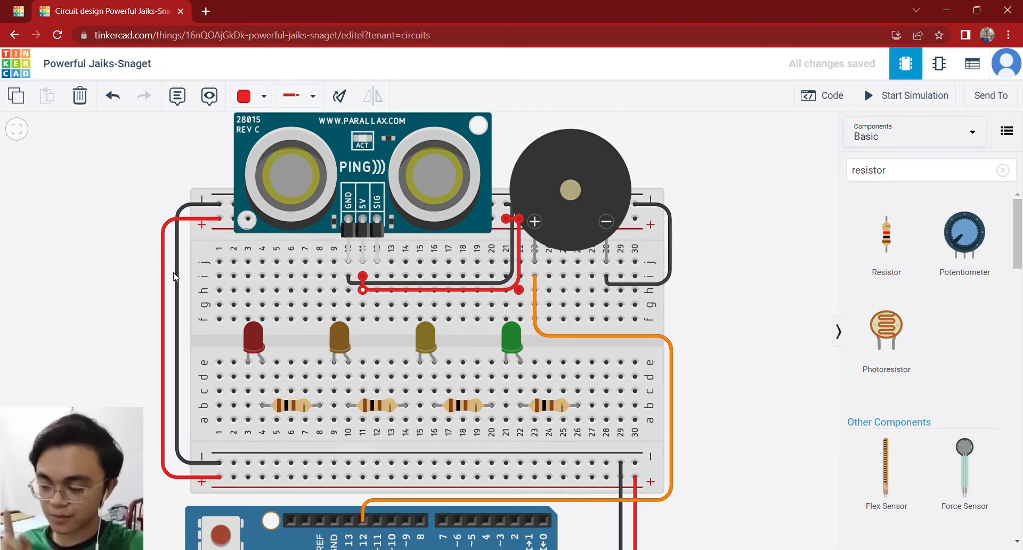
pyautogui.click(714, 283)
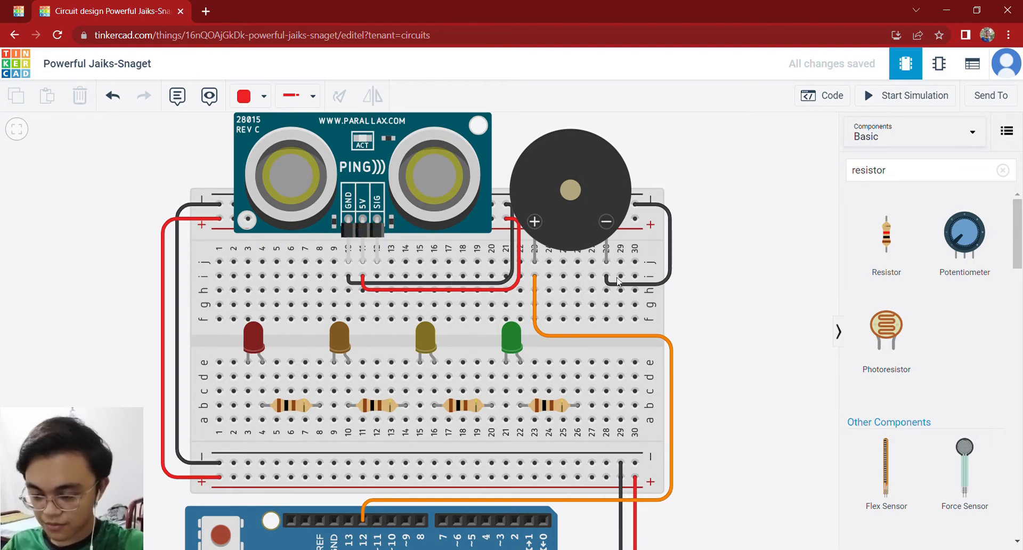
# Wire the distance sensor's SIG pin from column 12, row i, around the breadboard's left edge to Arduino digital pin 13
pyautogui.moveTo(736, 288)
pyautogui.mouseDown()
pyautogui.moveTo(735, 255)
pyautogui.moveTo(739, 290)
pyautogui.mouseUp()
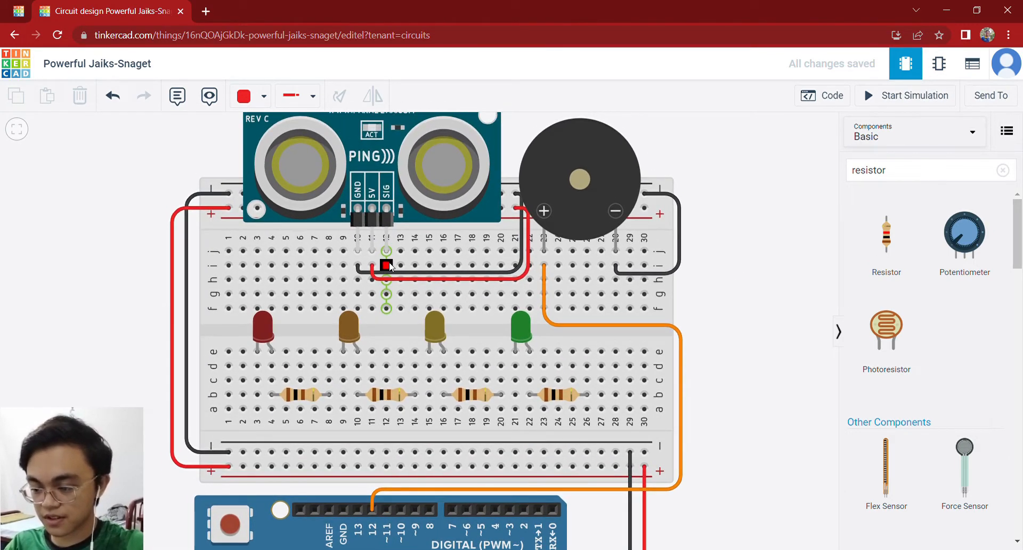
pyautogui.click(386, 265)
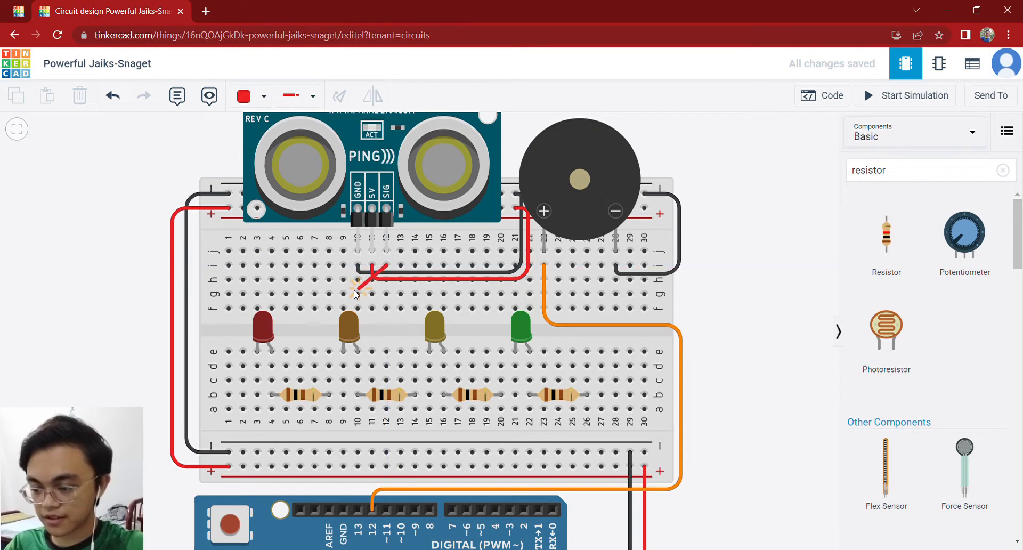
pyautogui.click(383, 285)
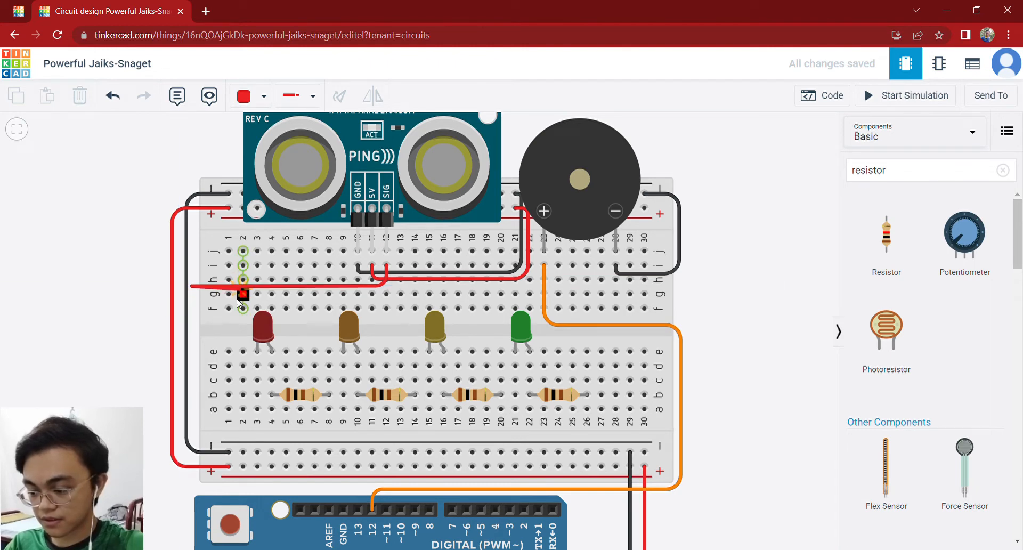
pyautogui.click(178, 287)
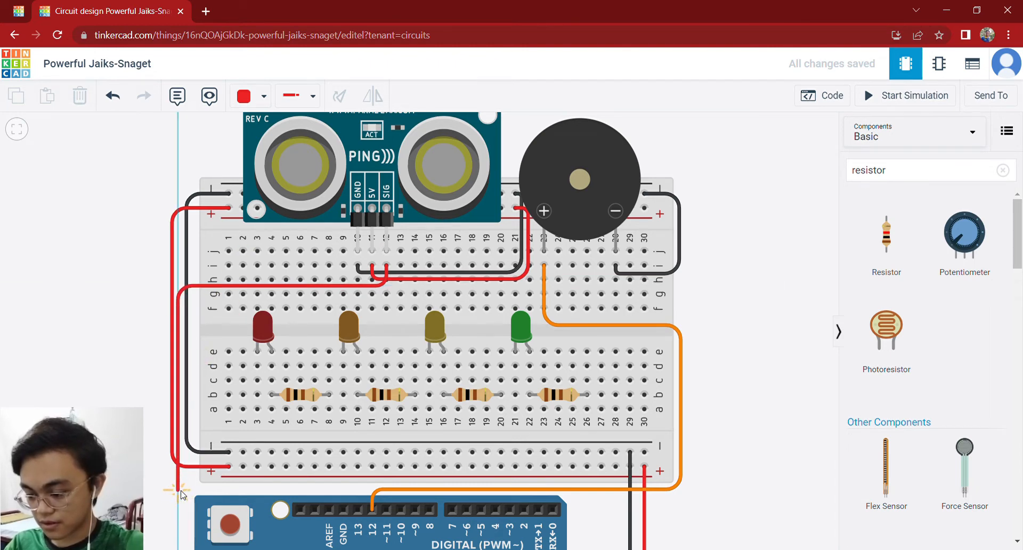
pyautogui.click(178, 490)
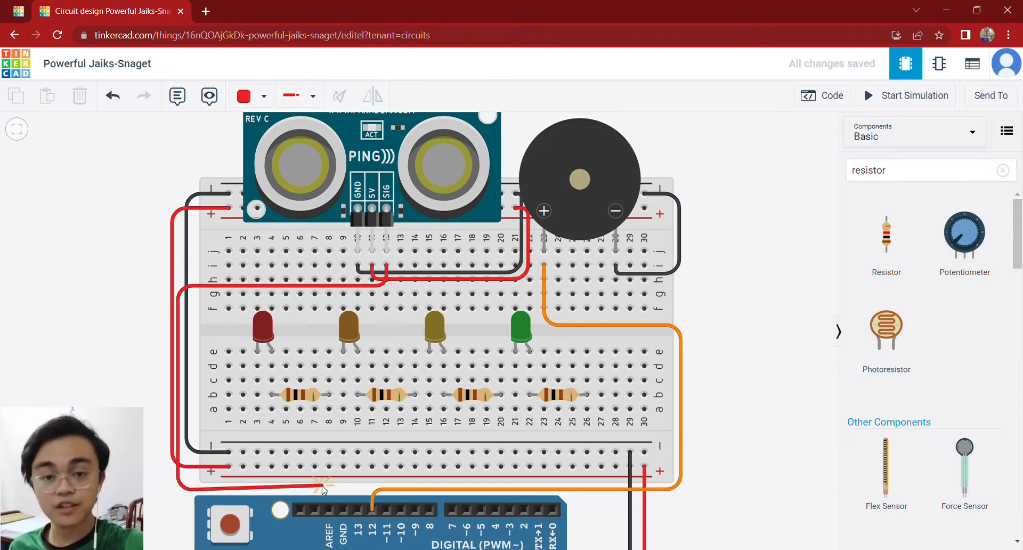
pyautogui.click(356, 502)
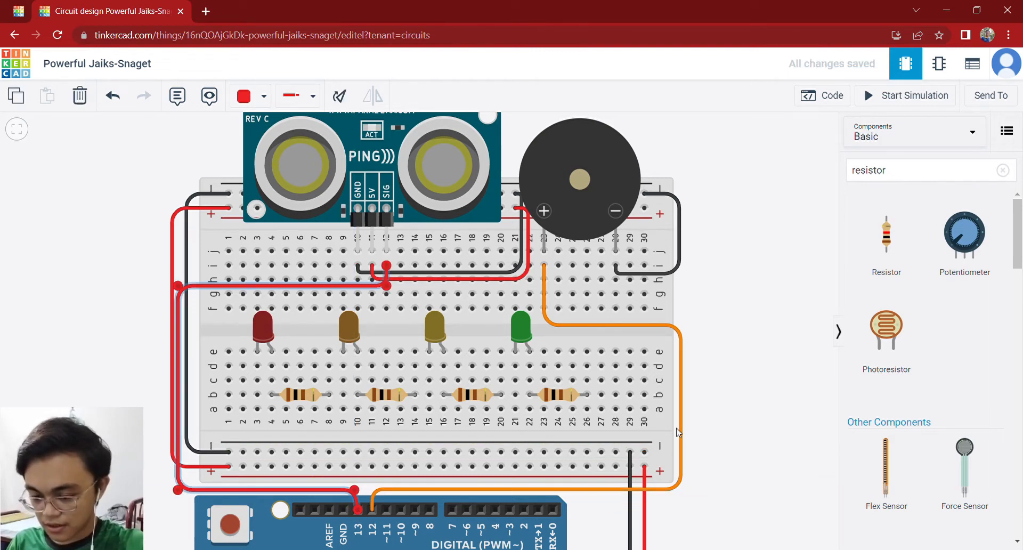
# Align the bend points of the sensor's signal wire near Arduino pin 13 and below column 12
pyautogui.moveTo(706, 435); pyautogui.dragTo(713, 366)
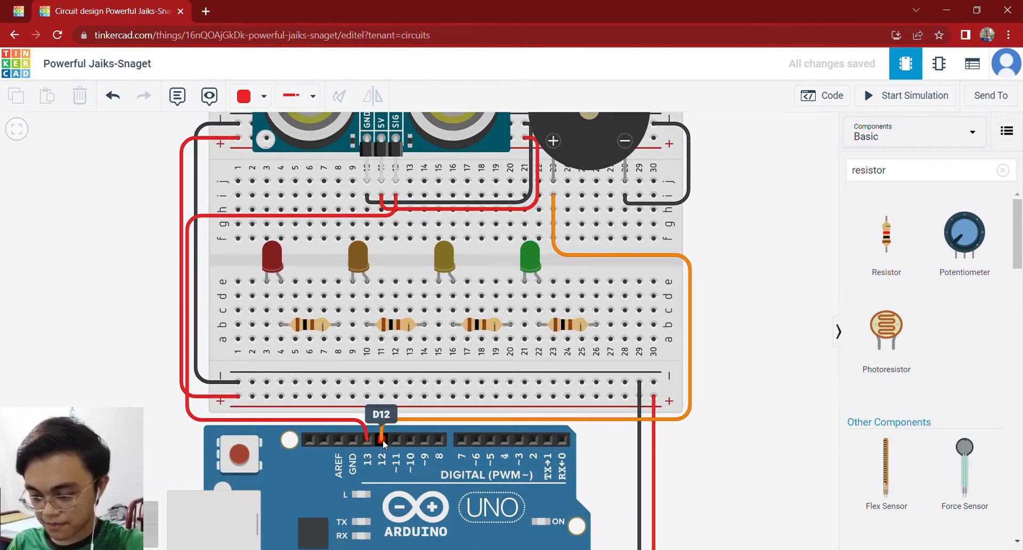
pyautogui.scroll(2, 385, 463)
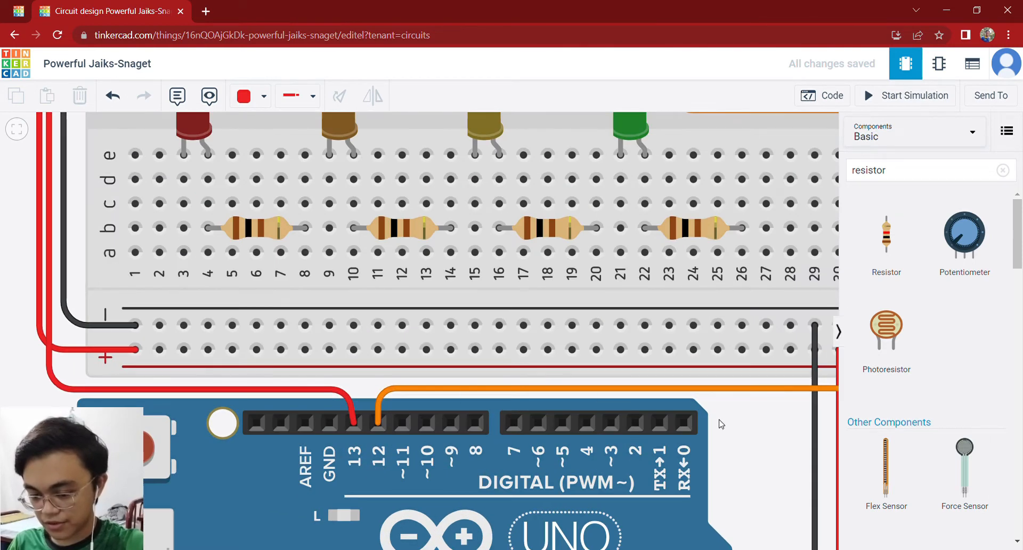
pyautogui.scroll(-4, 747, 451)
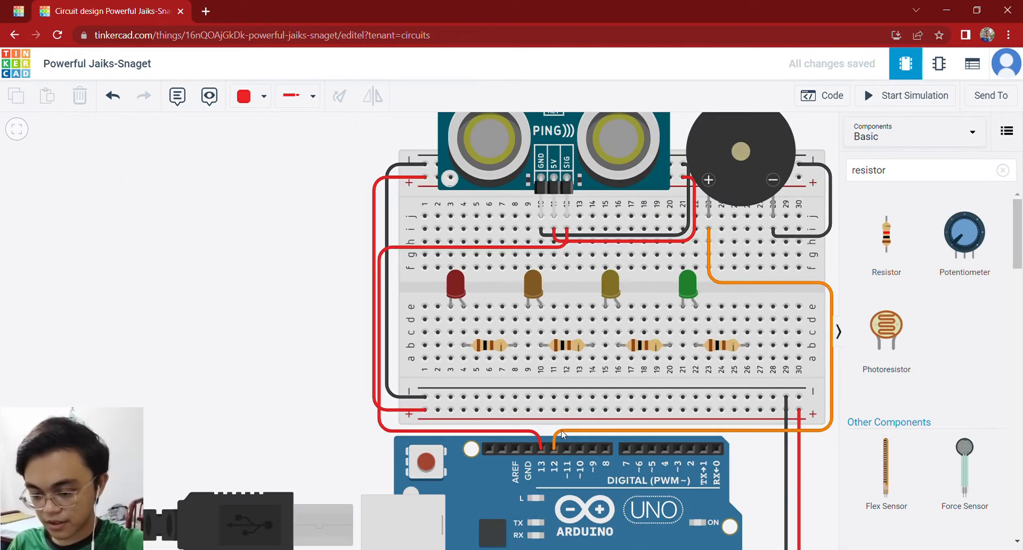
pyautogui.click(532, 435)
pyautogui.moveTo(541, 434); pyautogui.dragTo(544, 434)
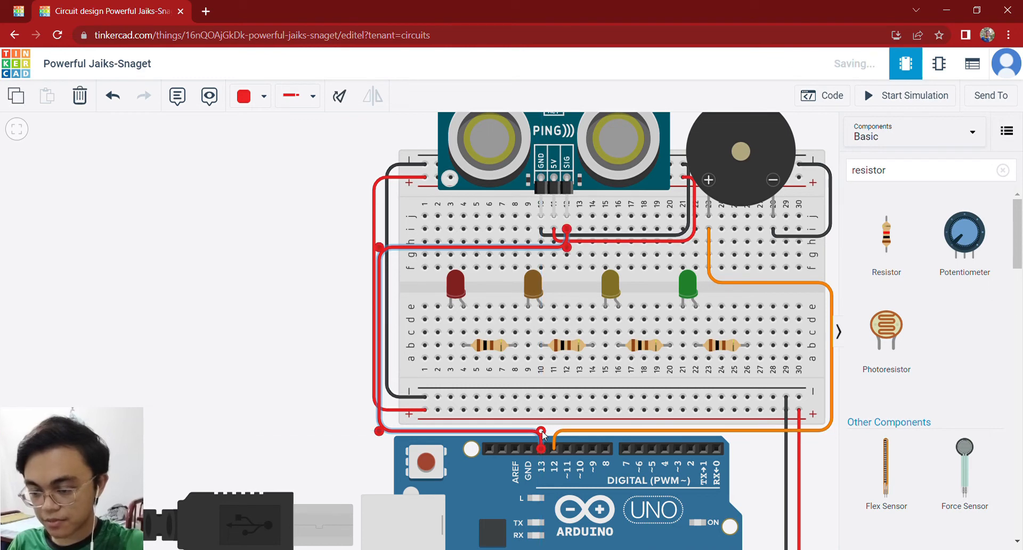
pyautogui.moveTo(569, 247); pyautogui.dragTo(567, 247)
# Color the distance sensor's signal wire blue
pyautogui.click(292, 335)
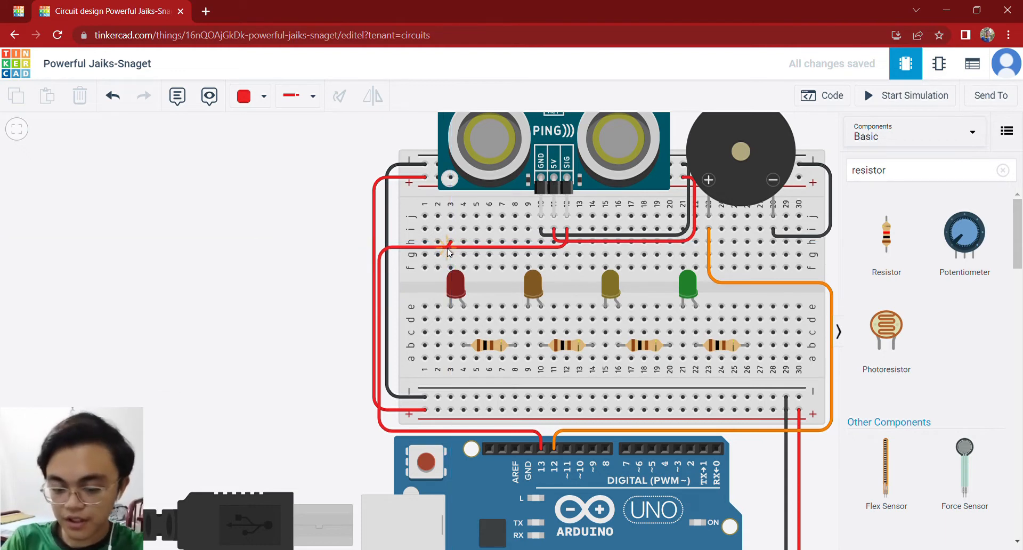
pyautogui.click(465, 248)
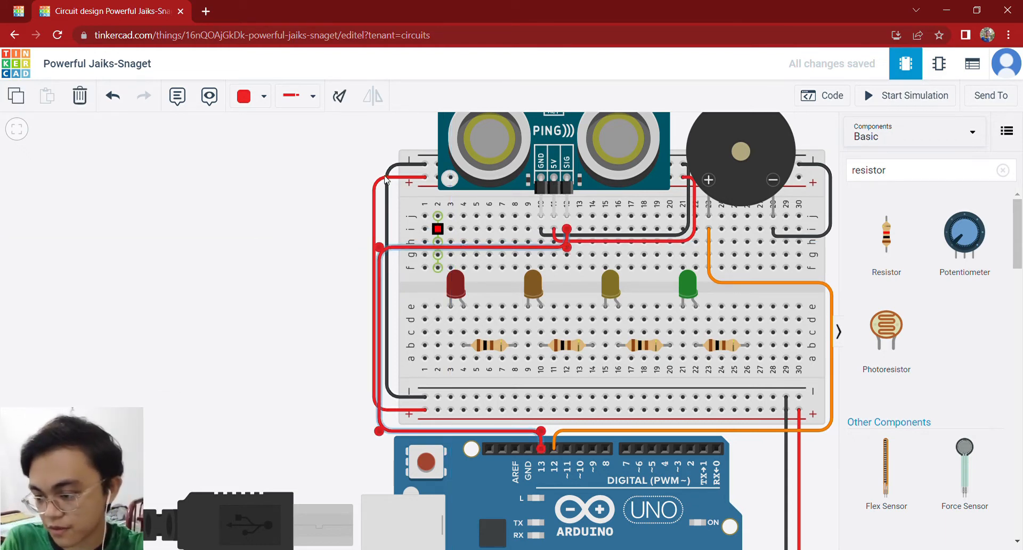
pyautogui.click(264, 98)
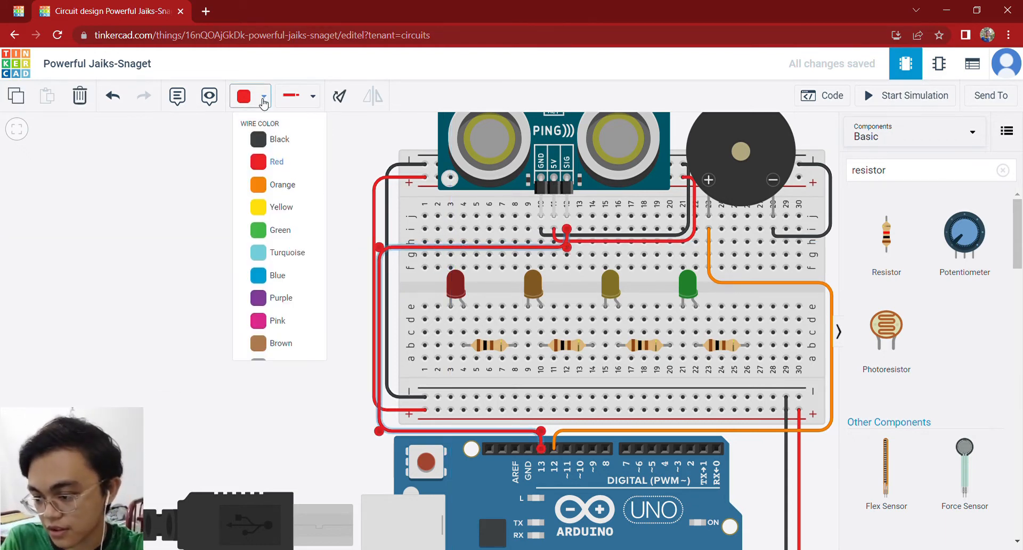
pyautogui.click(296, 277)
pyautogui.click(317, 313)
# Wire the red LED's cathode from column 3, row d, to the lower negative rail at column 2, with straightened bends
pyautogui.moveTo(317, 312); pyautogui.dragTo(185, 280)
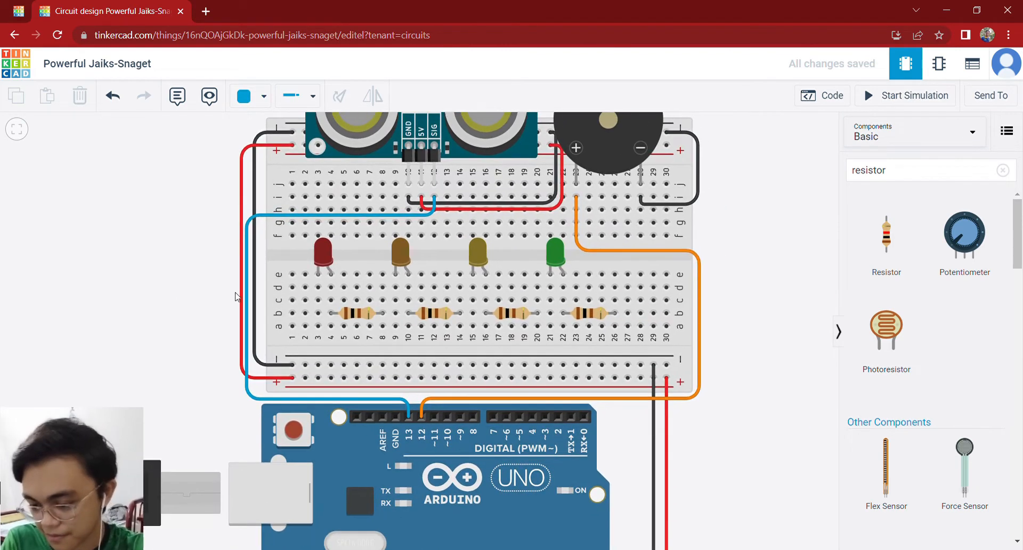
pyautogui.scroll(3, 736, 320)
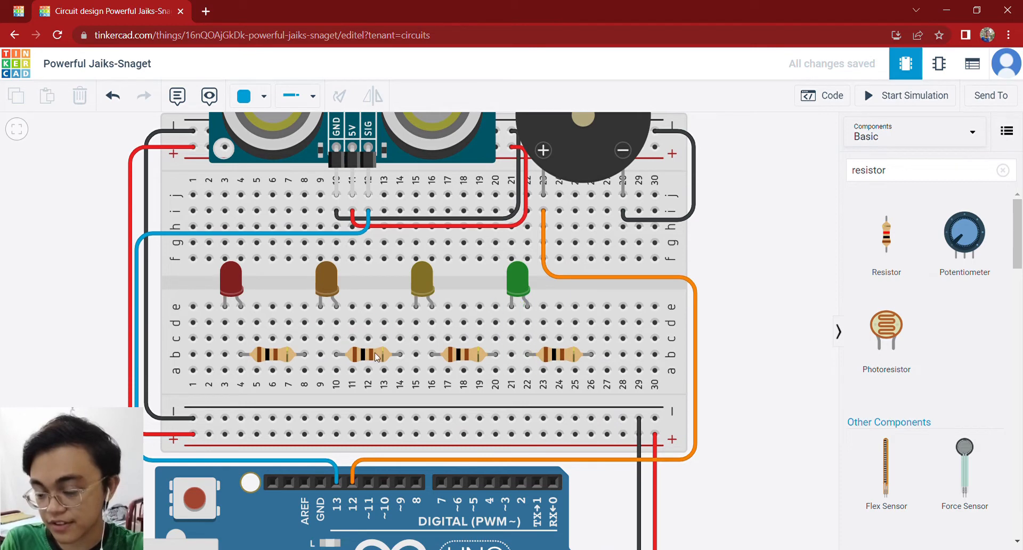
pyautogui.scroll(3, 781, 313)
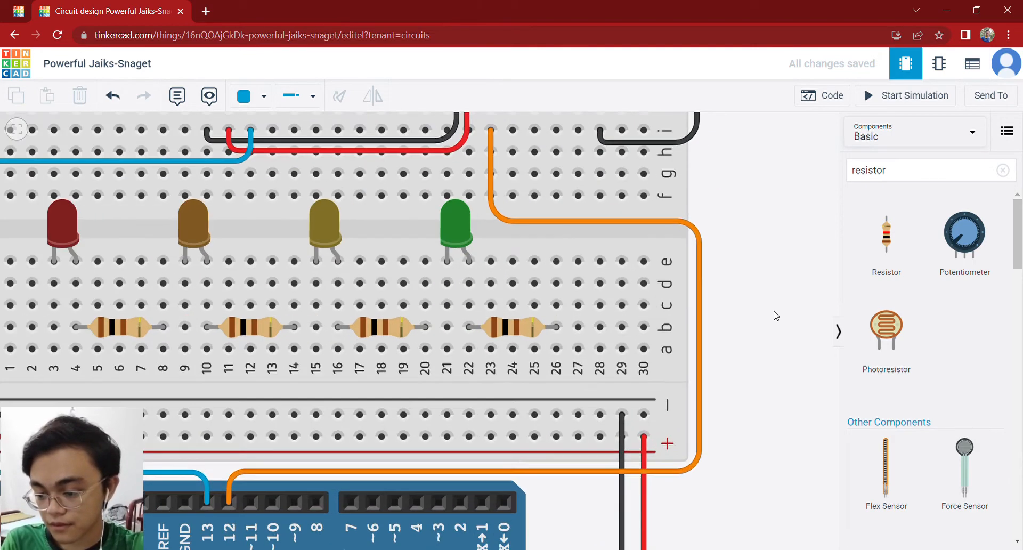
pyautogui.scroll(-5, 775, 315)
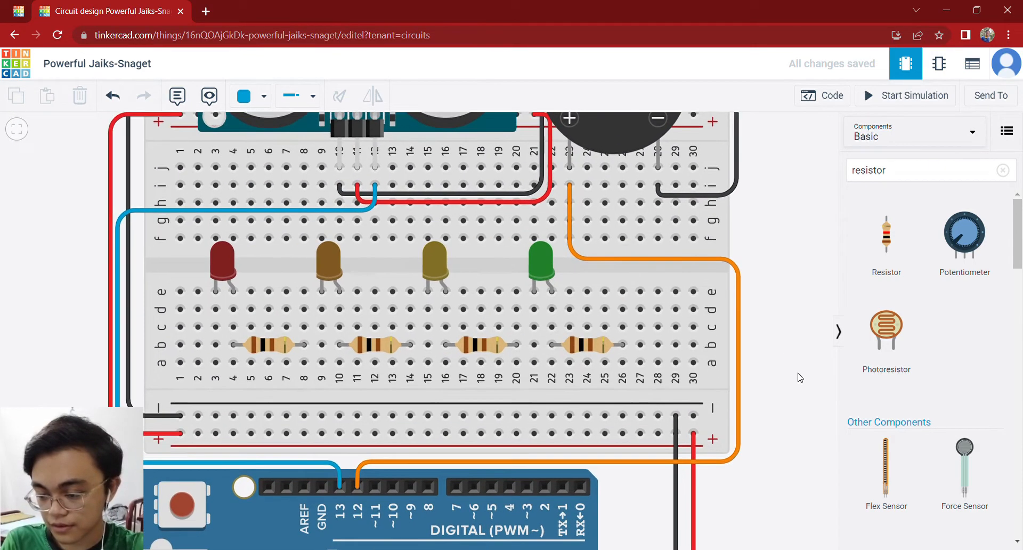
pyautogui.moveTo(797, 373); pyautogui.dragTo(811, 388)
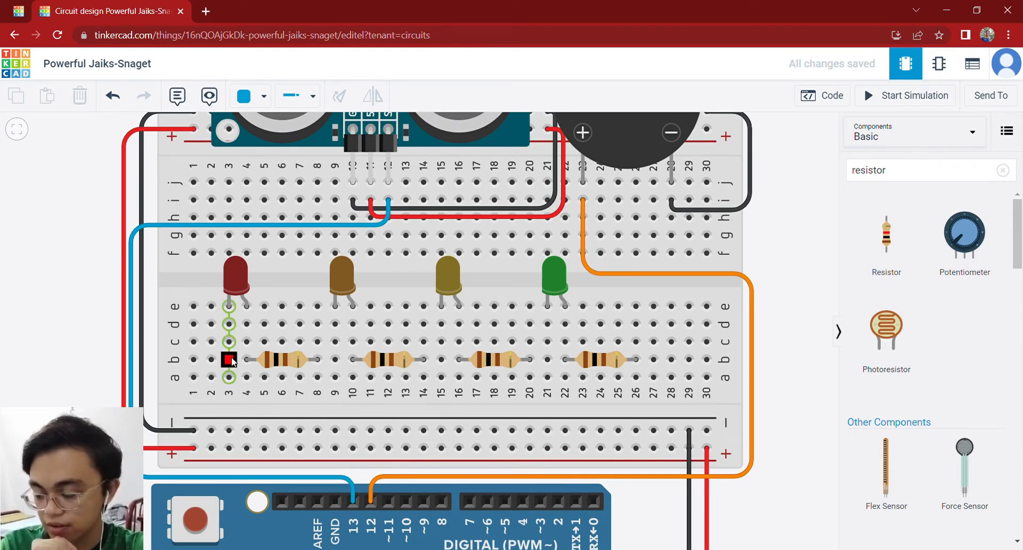
pyautogui.click(232, 325)
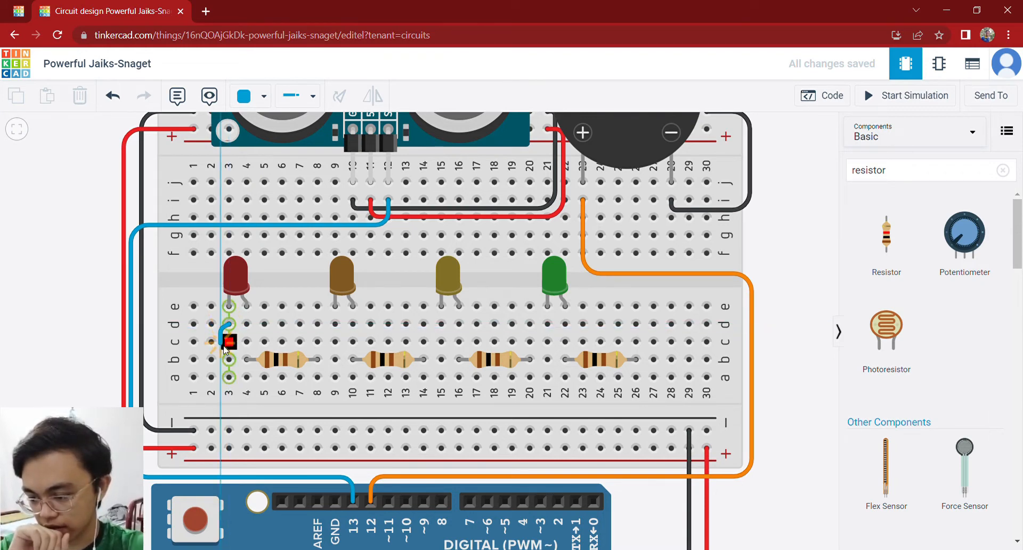
pyautogui.click(211, 430)
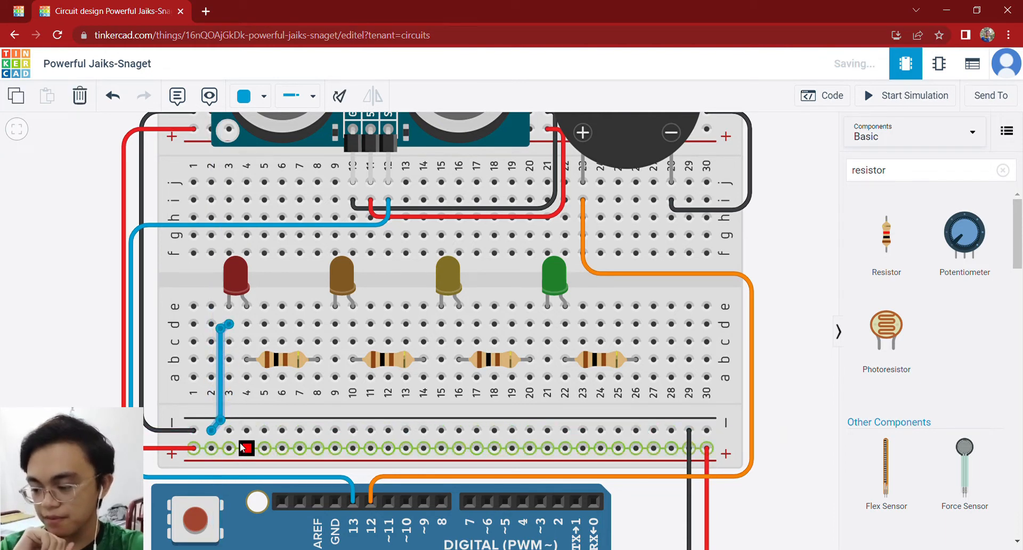
pyautogui.moveTo(221, 420); pyautogui.dragTo(222, 430)
pyautogui.moveTo(219, 332); pyautogui.dragTo(219, 328)
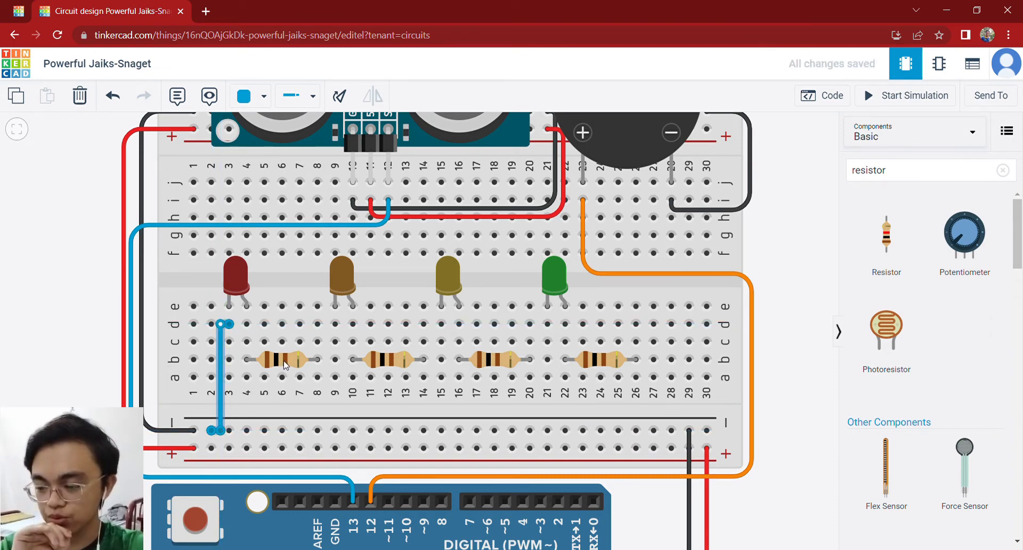
# Wire the orange and yellow LEDs' cathodes from row d, columns 9 and 15, to the lower negative rail at columns 8 and 14
pyautogui.click(334, 323)
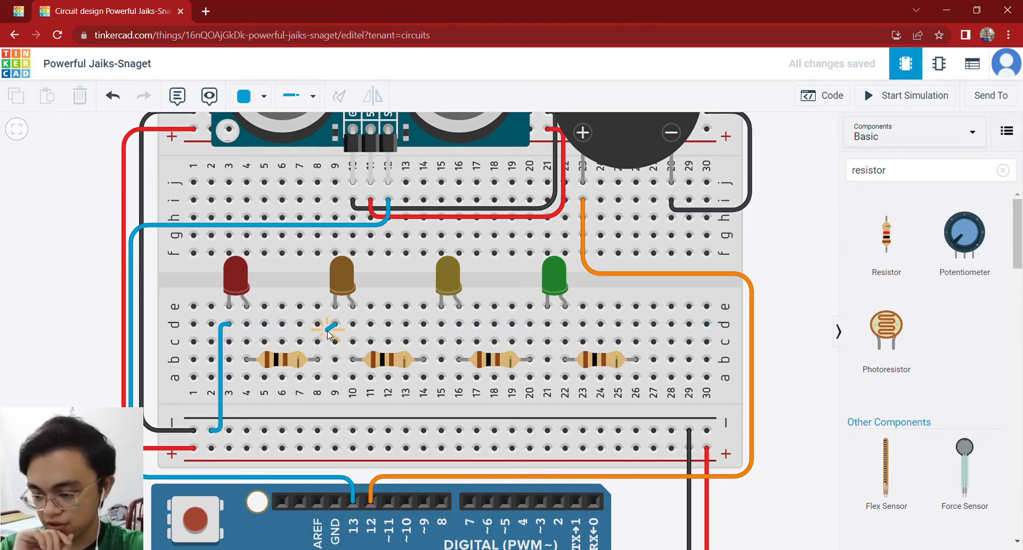
pyautogui.click(325, 434)
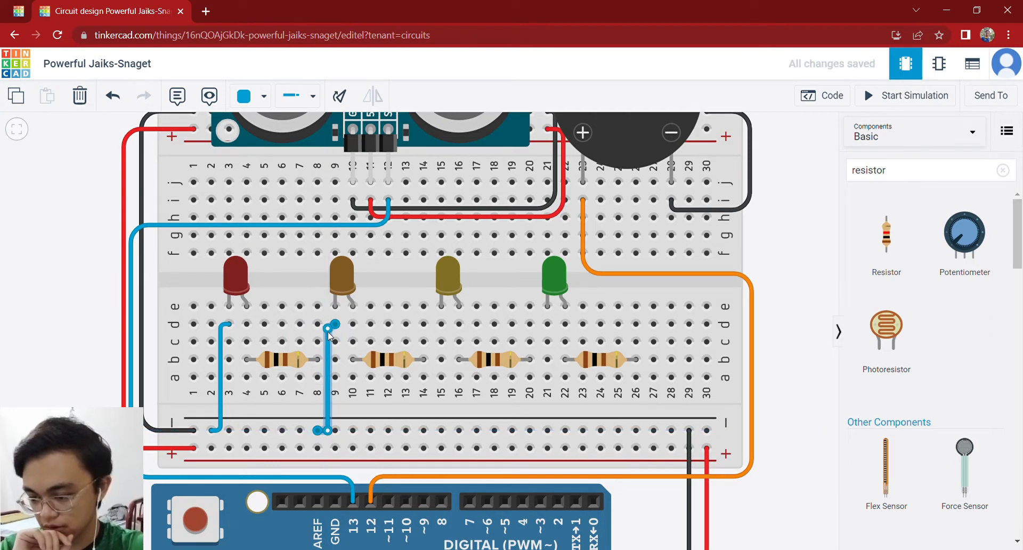
pyautogui.click(442, 323)
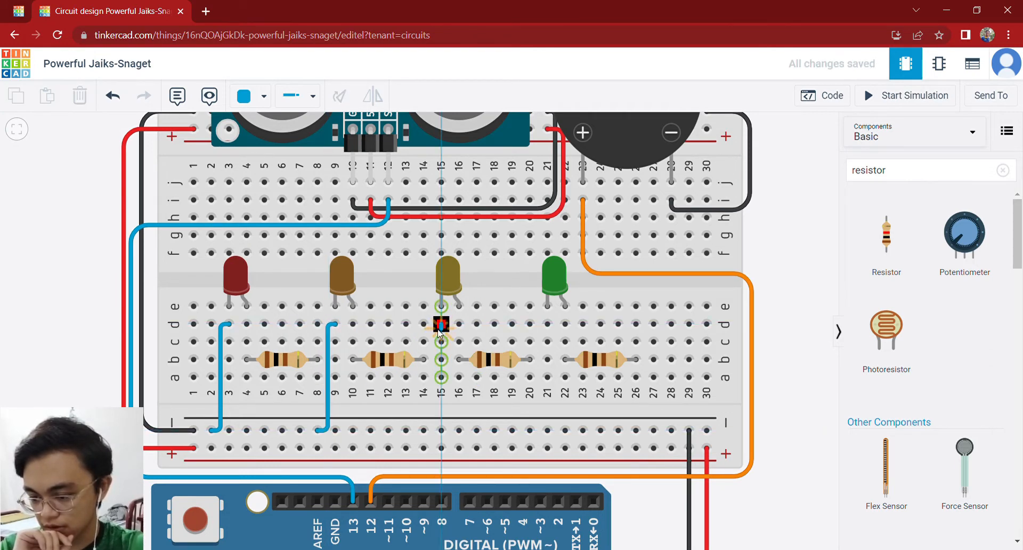
pyautogui.click(425, 432)
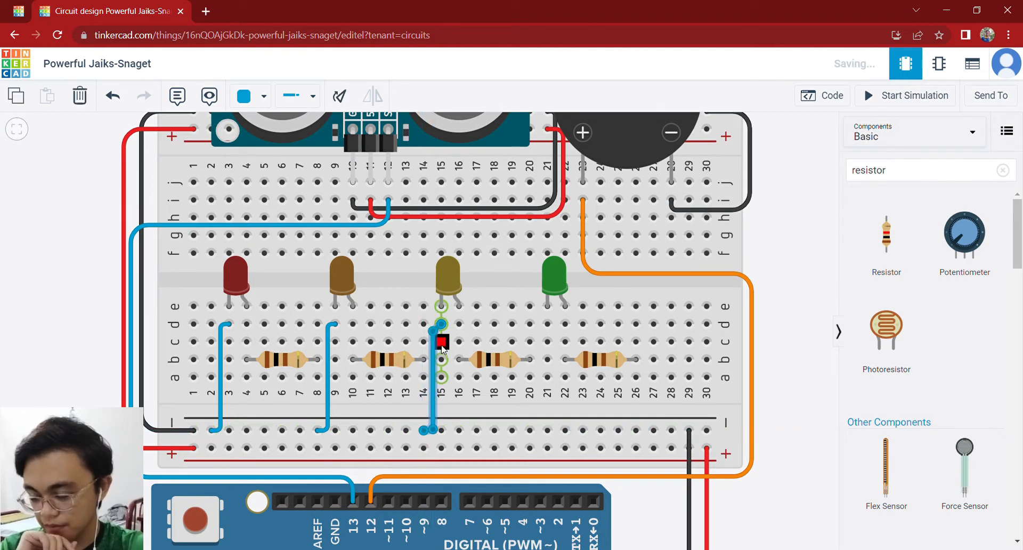
pyautogui.moveTo(435, 331)
pyautogui.mouseDown()
pyautogui.moveTo(433, 149)
pyautogui.moveTo(433, 323)
pyautogui.mouseUp()
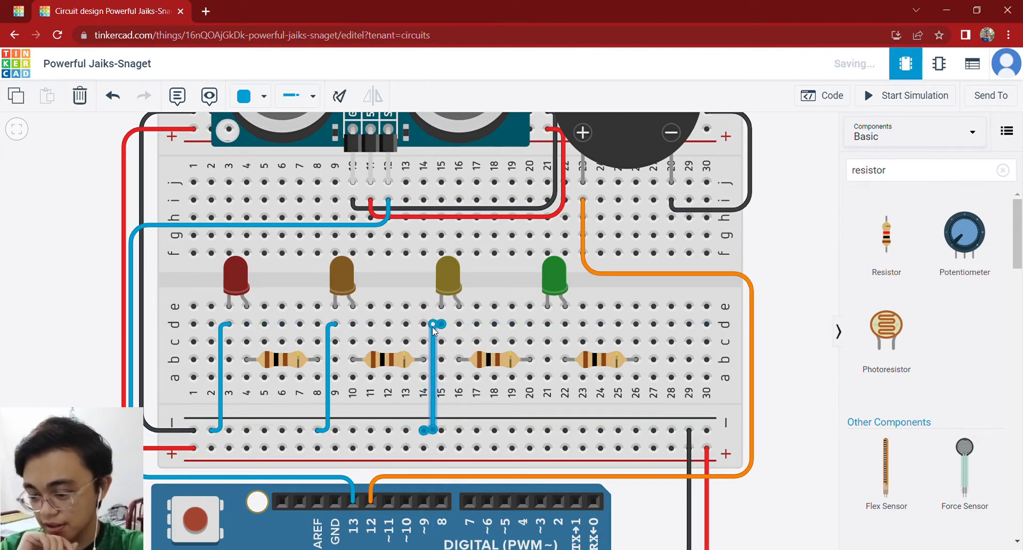
pyautogui.moveTo(433, 430); pyautogui.dragTo(434, 432)
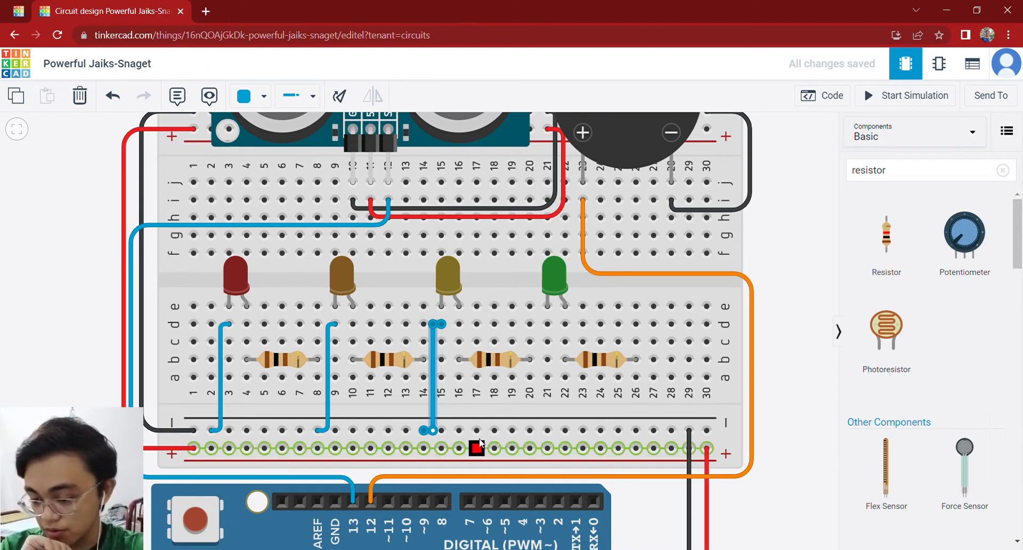
# Wire the green LED's cathode from column 21, row d, to the lower negative rail at column 20, and straighten its bends
pyautogui.click(547, 323)
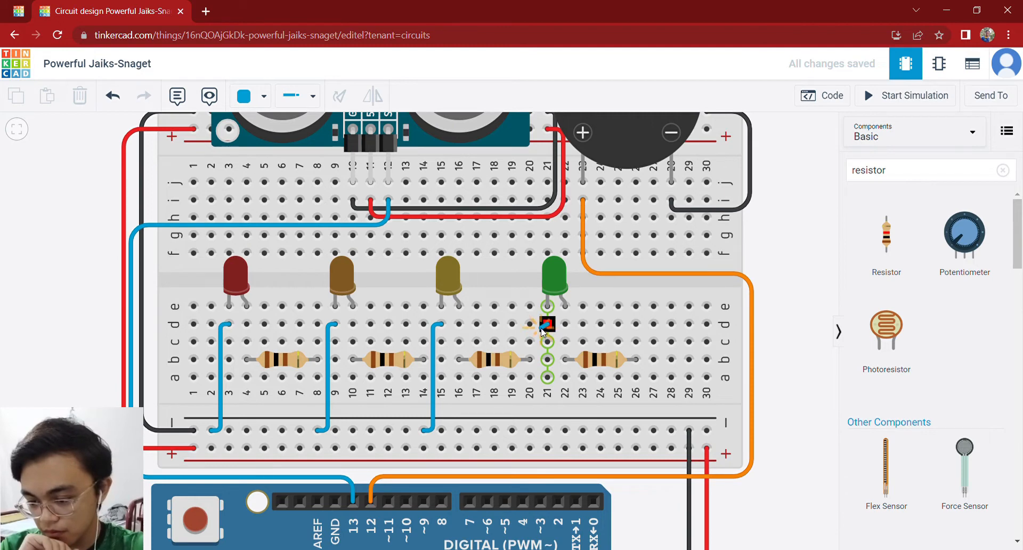
pyautogui.click(539, 327)
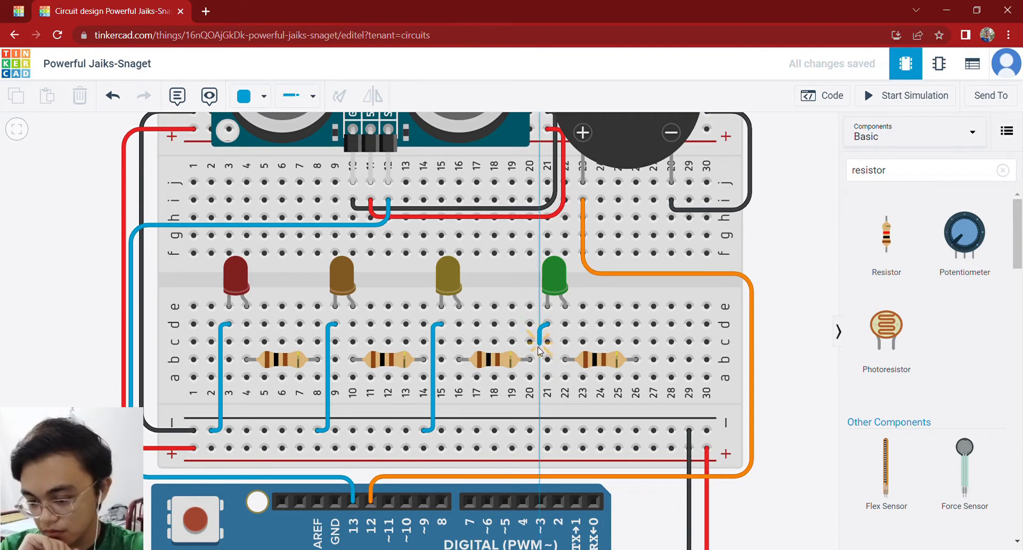
pyautogui.click(538, 431)
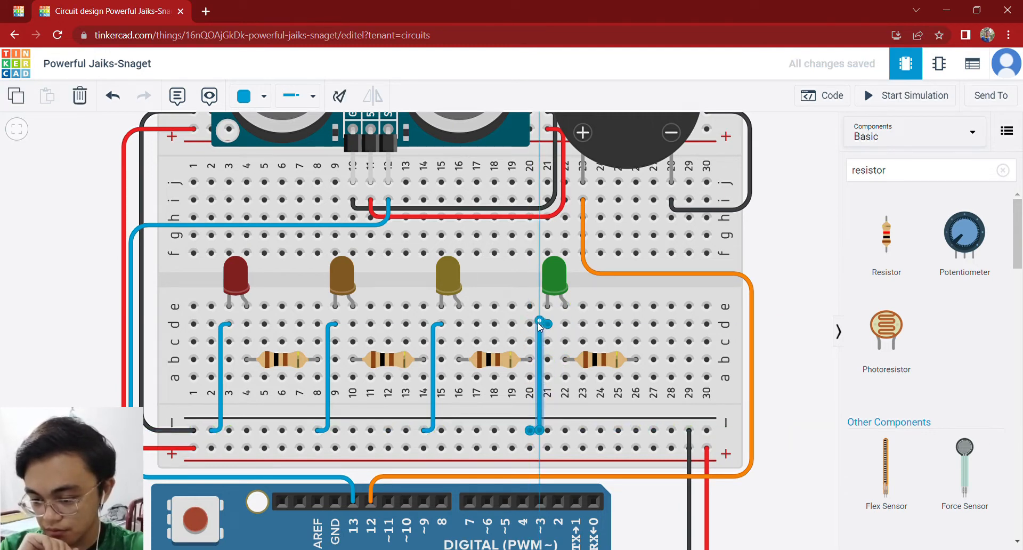
pyautogui.moveTo(540, 430); pyautogui.dragTo(539, 433)
pyautogui.click(540, 431)
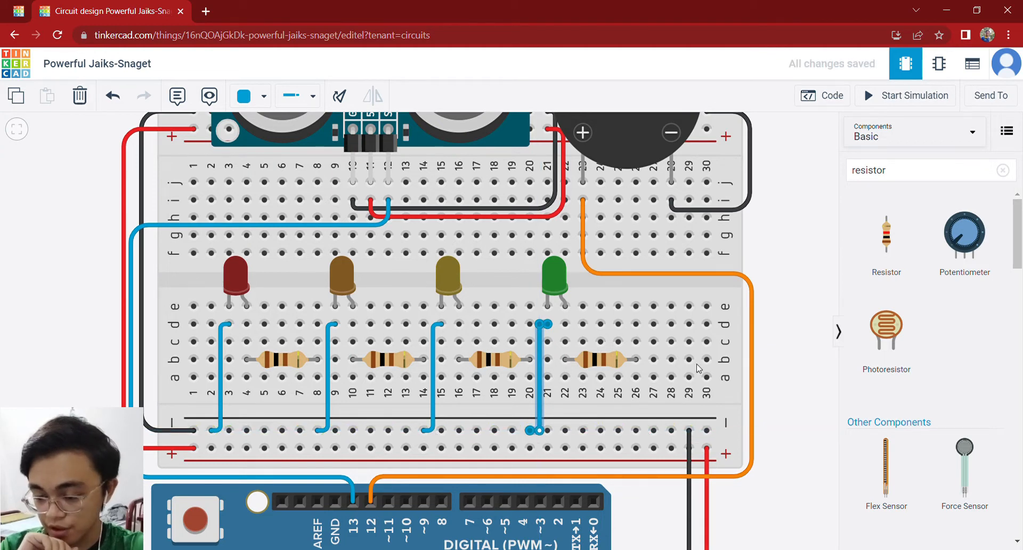
# Color the red LED's cathode wire grey
pyautogui.click(221, 354)
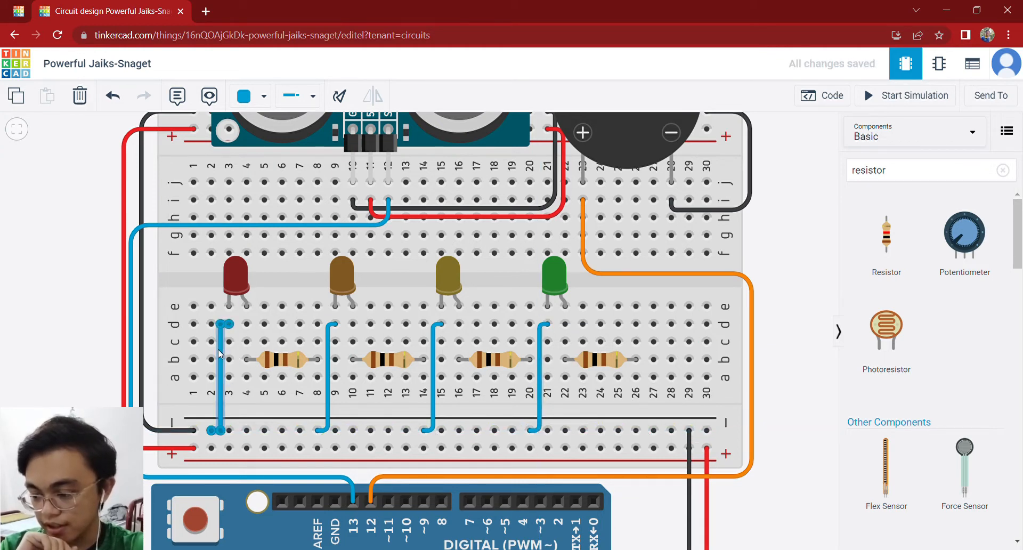
pyautogui.click(253, 107)
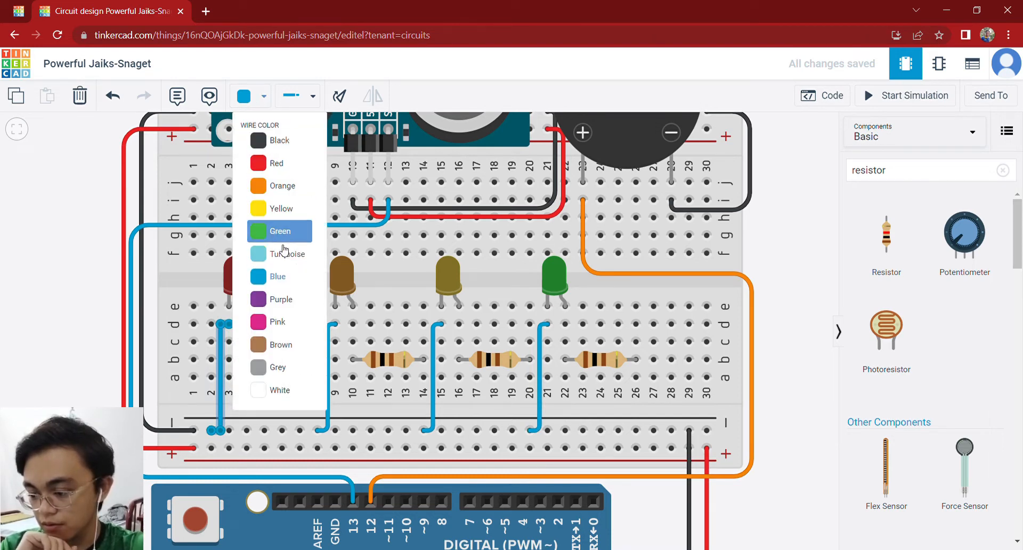
pyautogui.click(292, 366)
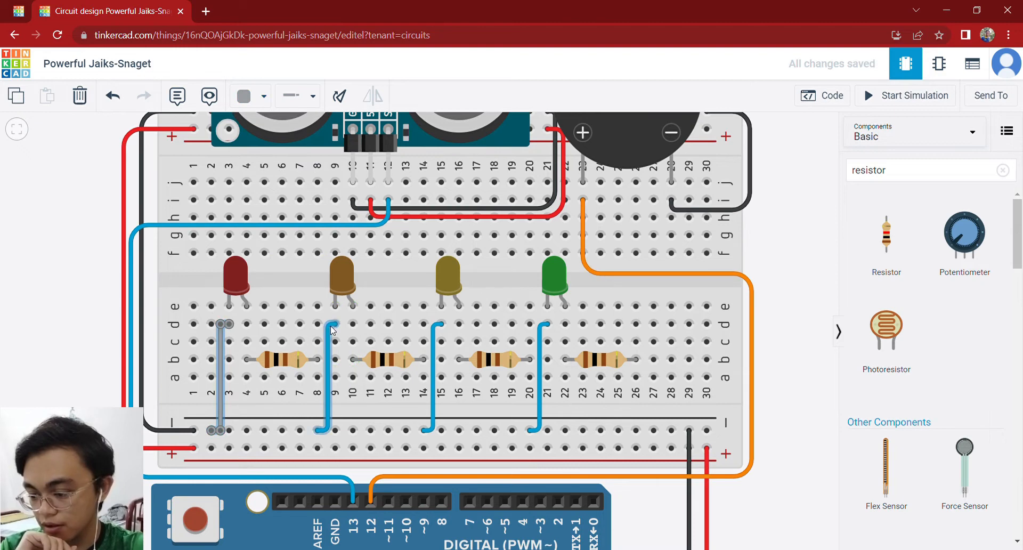
# Color the cathode wires of the orange LED and the red LED purple
pyautogui.click(327, 373)
pyautogui.click(259, 97)
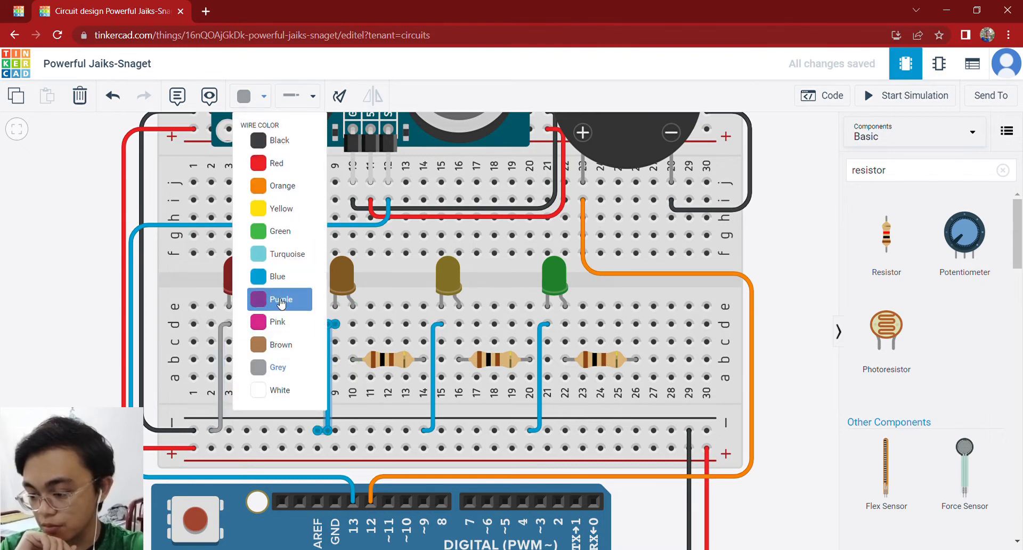
pyautogui.click(280, 296)
pyautogui.click(226, 342)
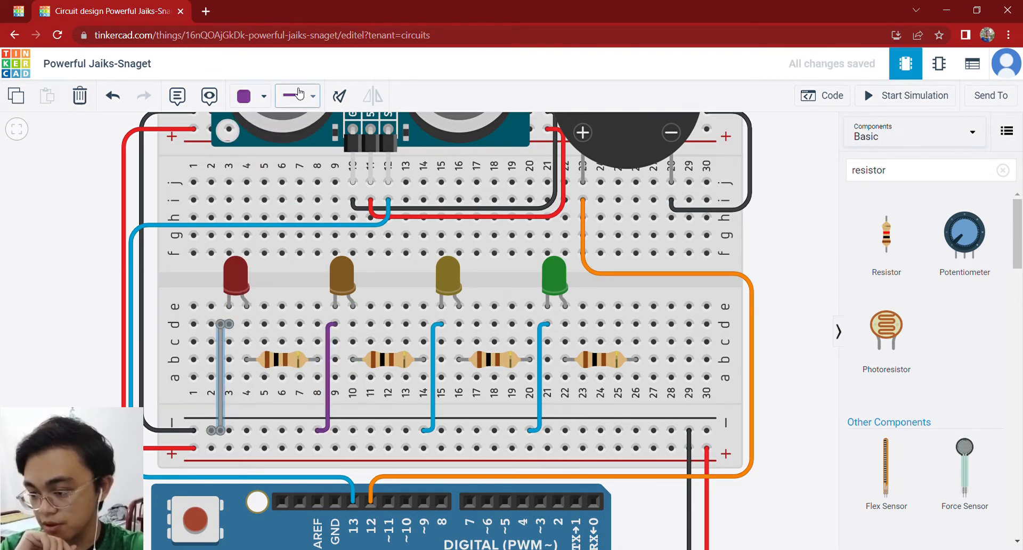
pyautogui.click(260, 97)
pyautogui.click(293, 300)
# Color the cathode wires of the yellow LED and the green LED purple
pyautogui.click(433, 372)
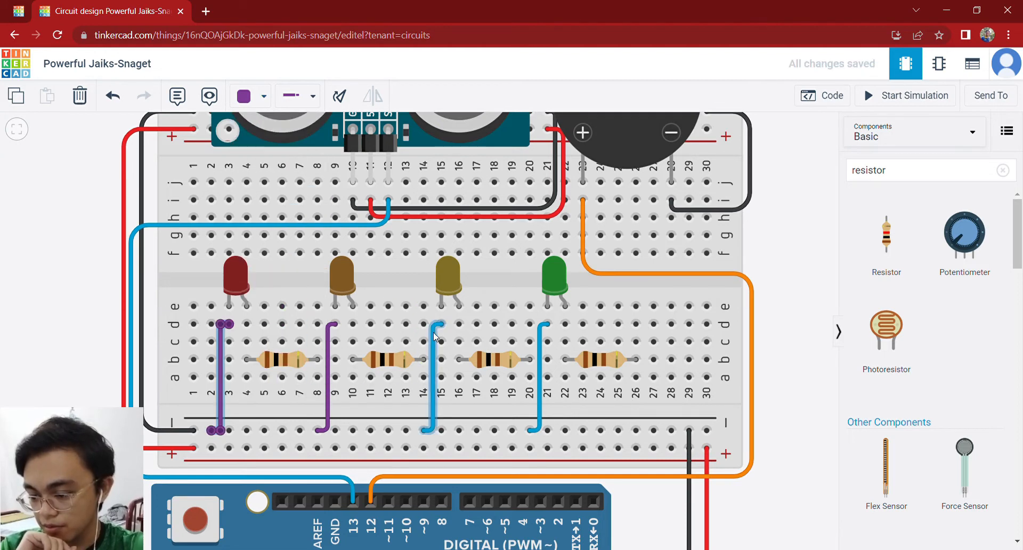
pyautogui.click(263, 97)
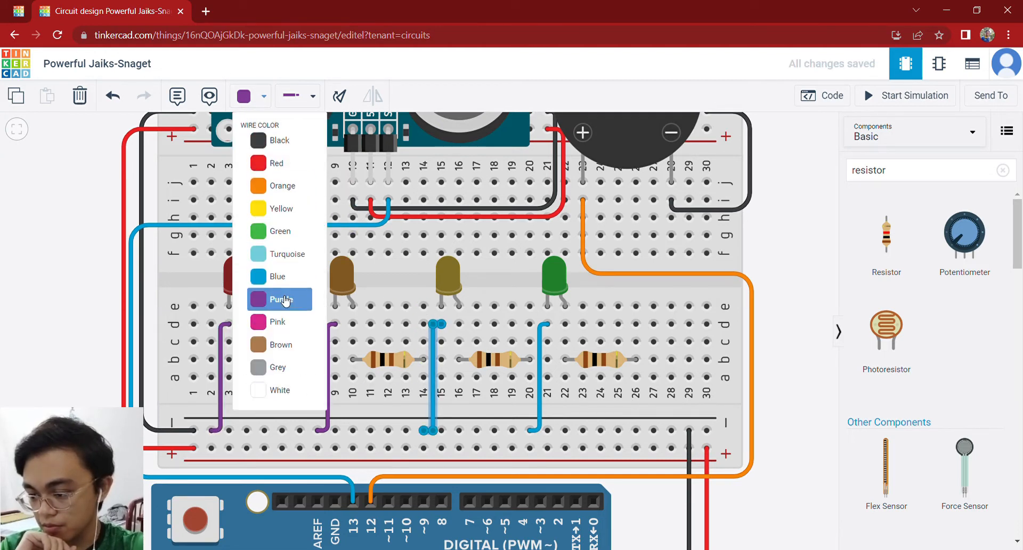
pyautogui.click(280, 297)
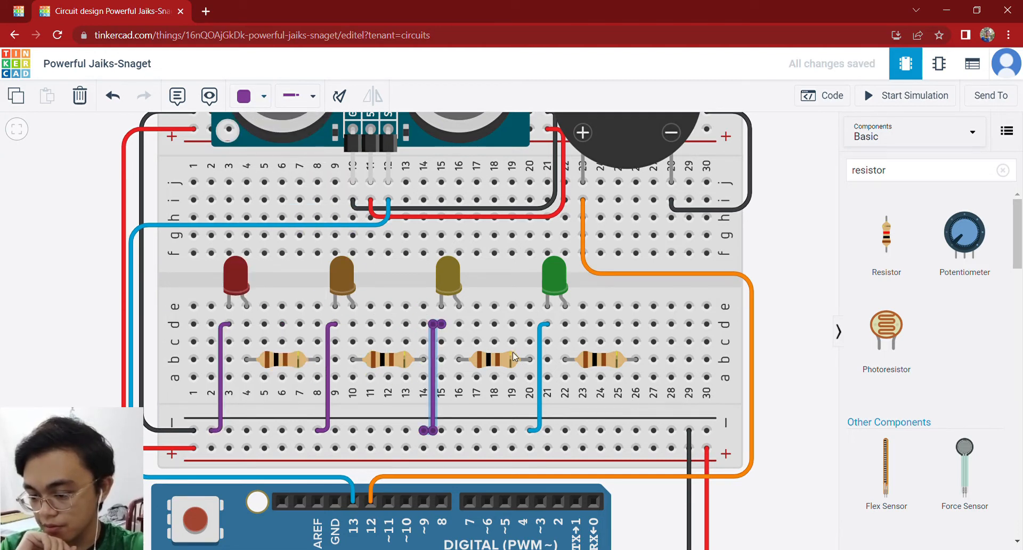
pyautogui.click(540, 341)
pyautogui.click(263, 97)
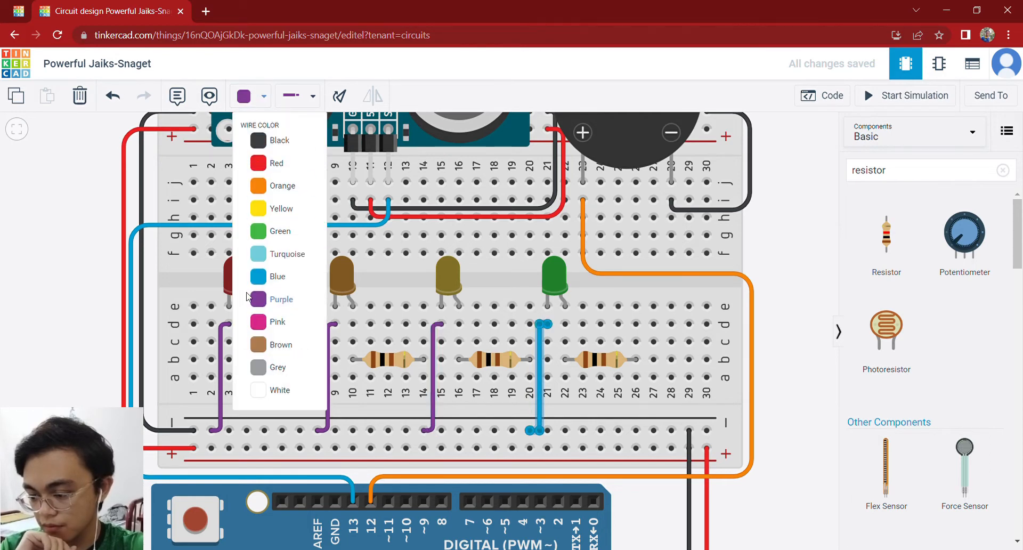
pyautogui.click(280, 296)
pyautogui.click(762, 307)
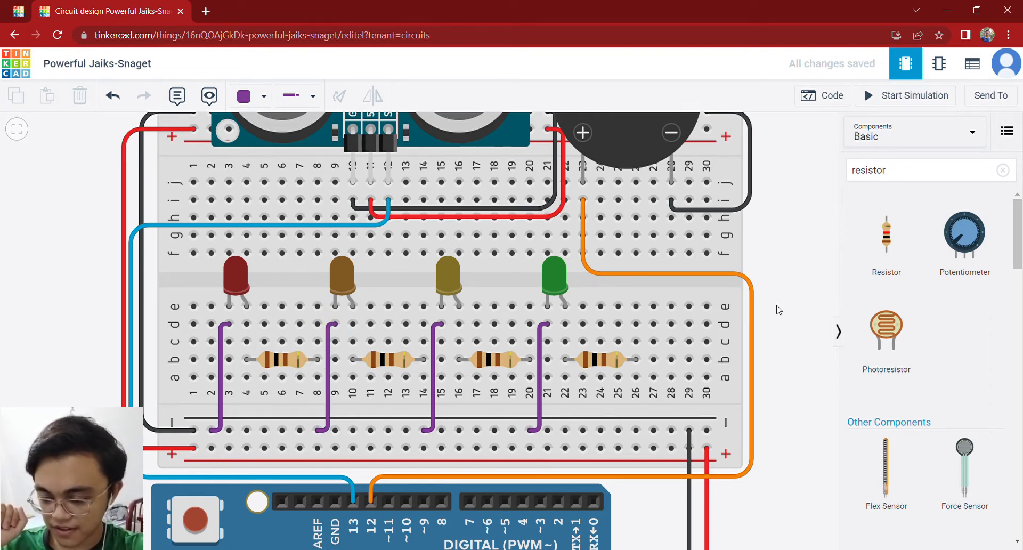
# Wire the red LED's resistor from column 8, row a, to Arduino pin 7, with straightened bends below the breadboard rows
pyautogui.moveTo(779, 309); pyautogui.dragTo(778, 270)
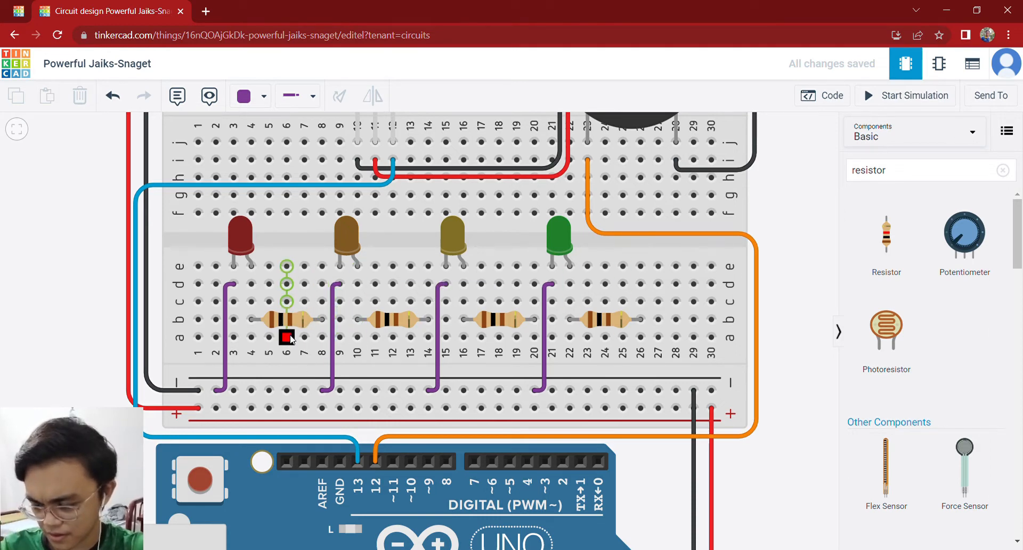
pyautogui.click(322, 337)
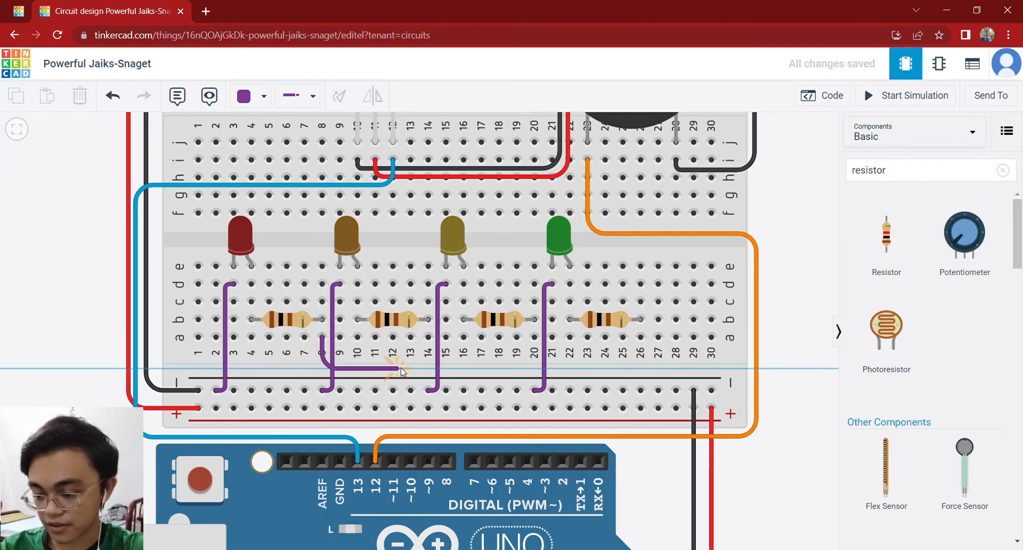
pyautogui.click(461, 369)
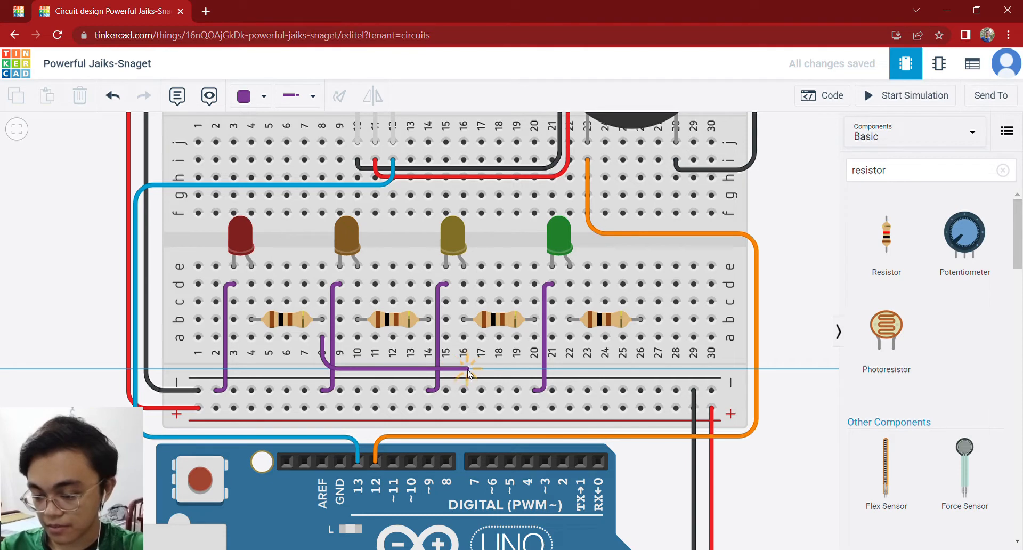
pyautogui.click(479, 438)
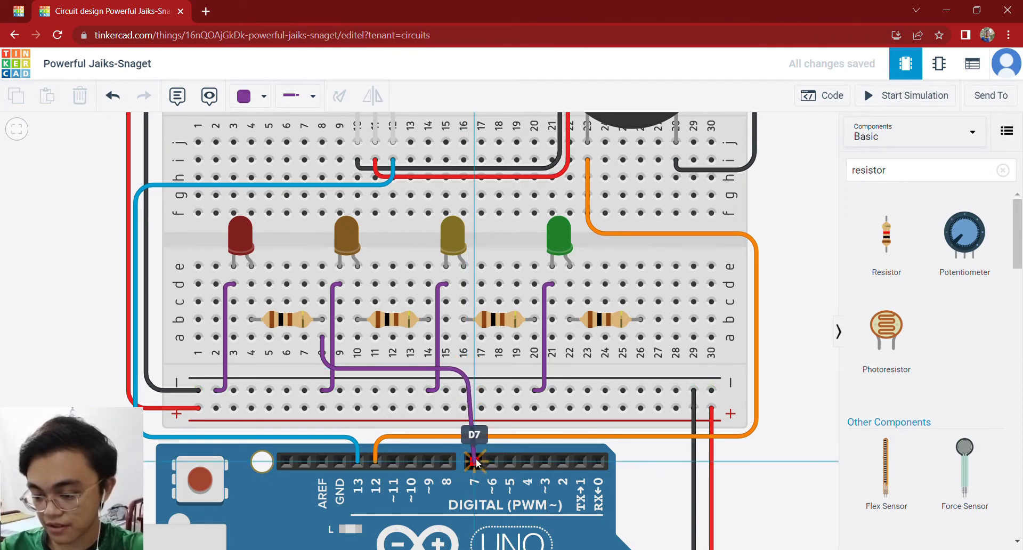
pyautogui.click(474, 461)
pyautogui.moveTo(468, 370); pyautogui.dragTo(474, 378)
pyautogui.moveTo(321, 368); pyautogui.dragTo(322, 378)
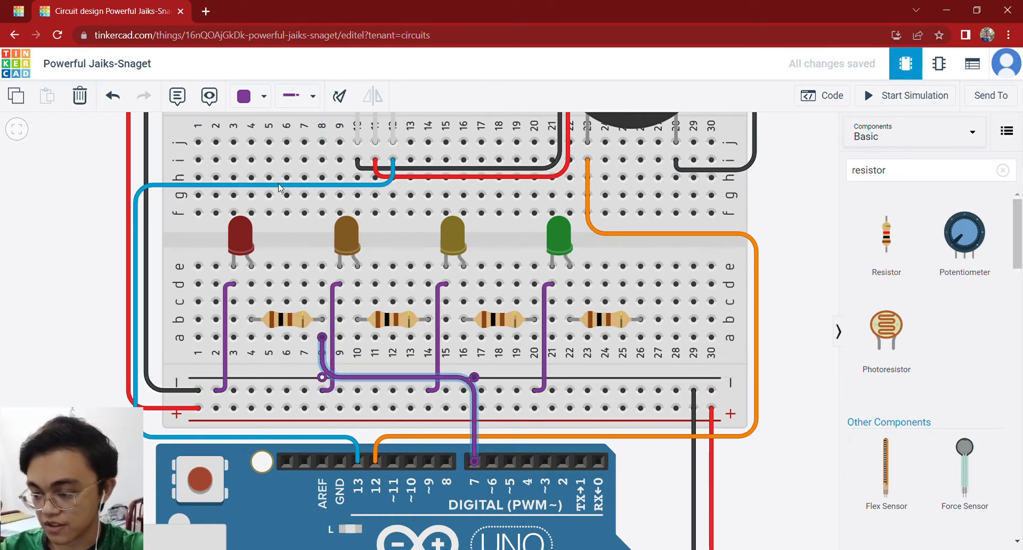
# Try brown and white as the color of the wire to Arduino pin 7
pyautogui.click(265, 100)
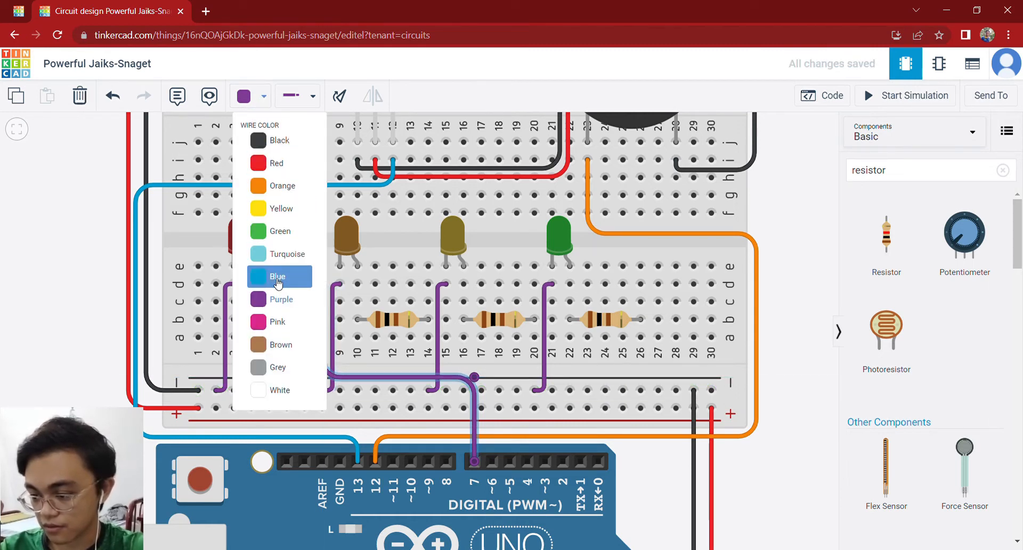
pyautogui.click(285, 349)
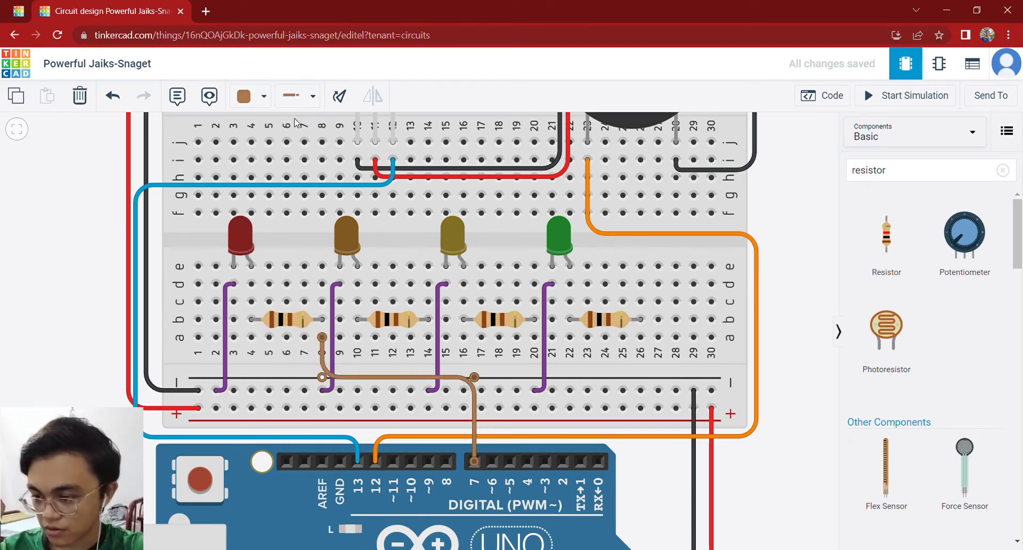
pyautogui.click(254, 96)
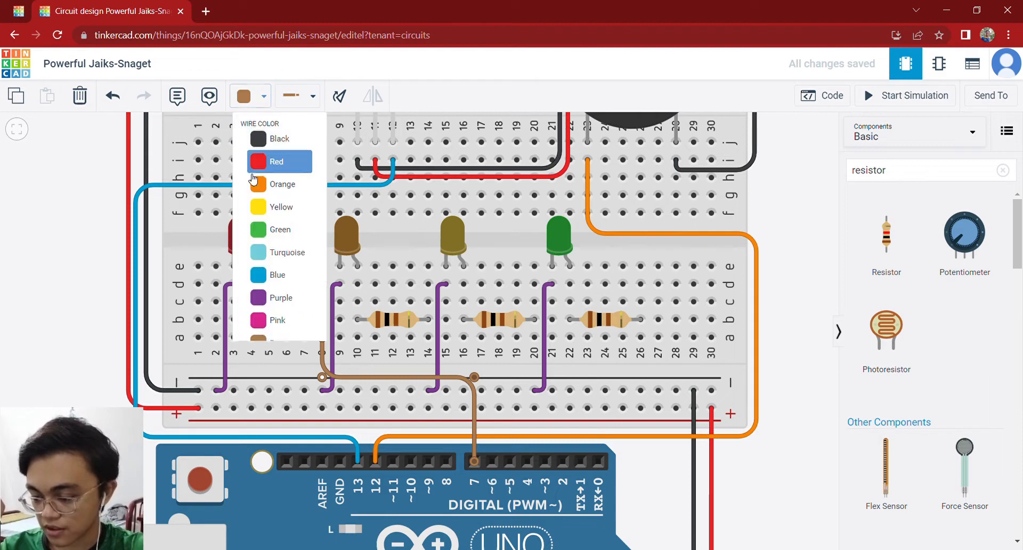
pyautogui.click(275, 379)
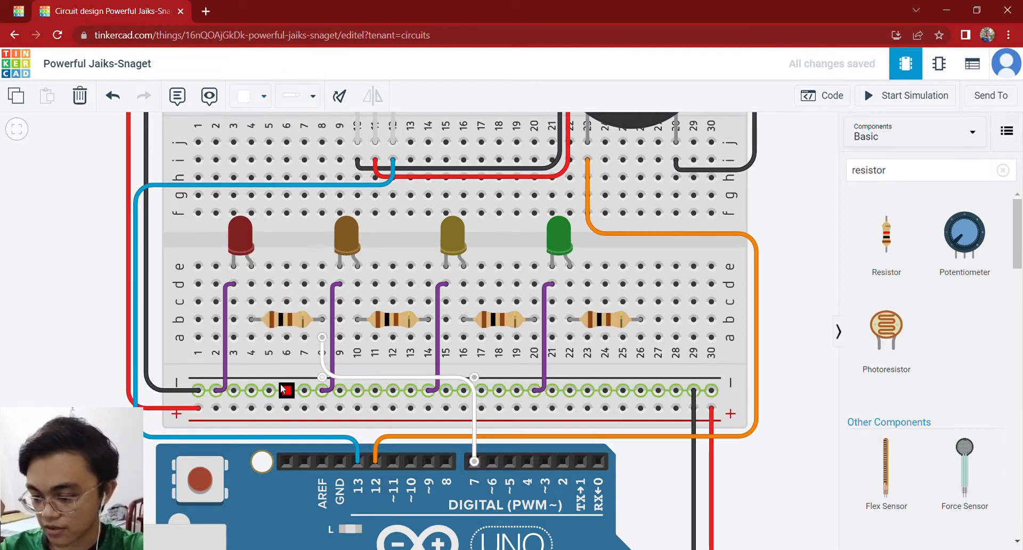
# Color the wire from the red LED's resistor to Arduino pin 7 green
pyautogui.click(253, 96)
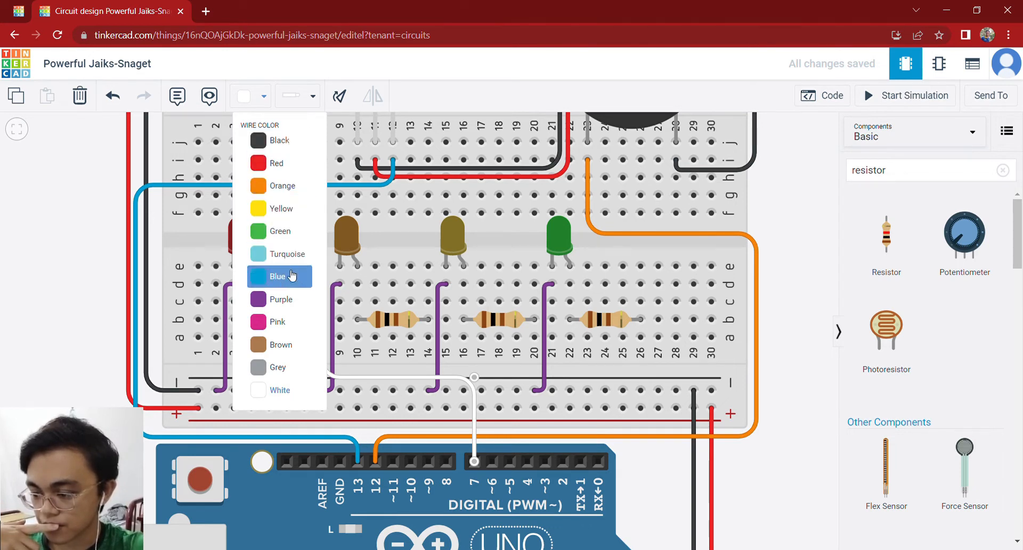
pyautogui.click(299, 229)
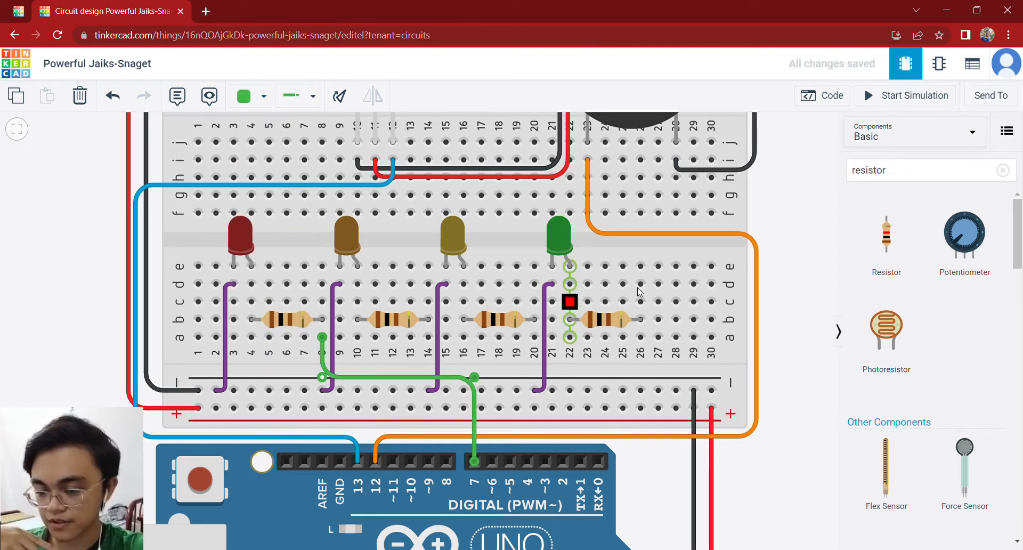
pyautogui.click(787, 246)
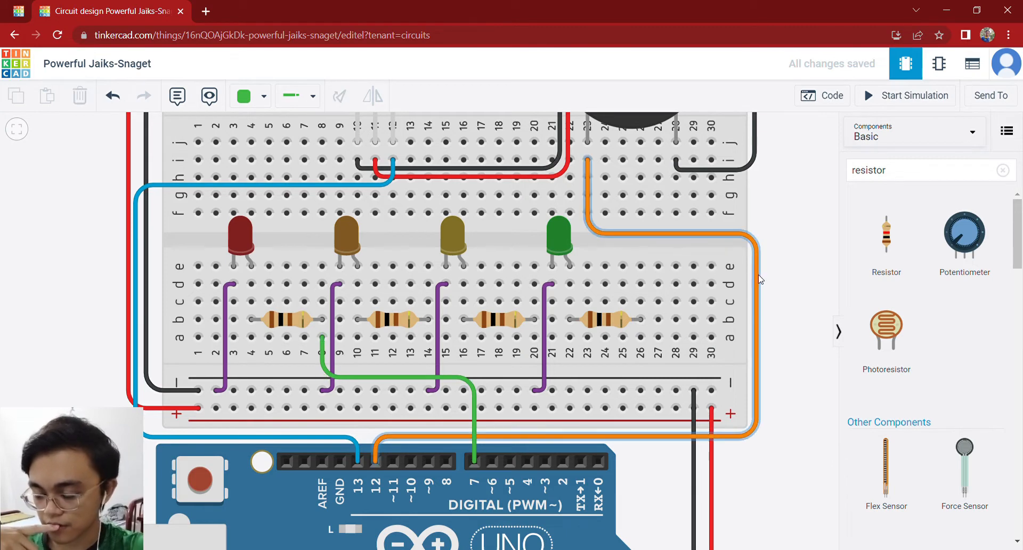
# Wire the orange LED's resistor from column 14, row a, to Arduino pin 6 in green and adjust its bends
pyautogui.click(430, 340)
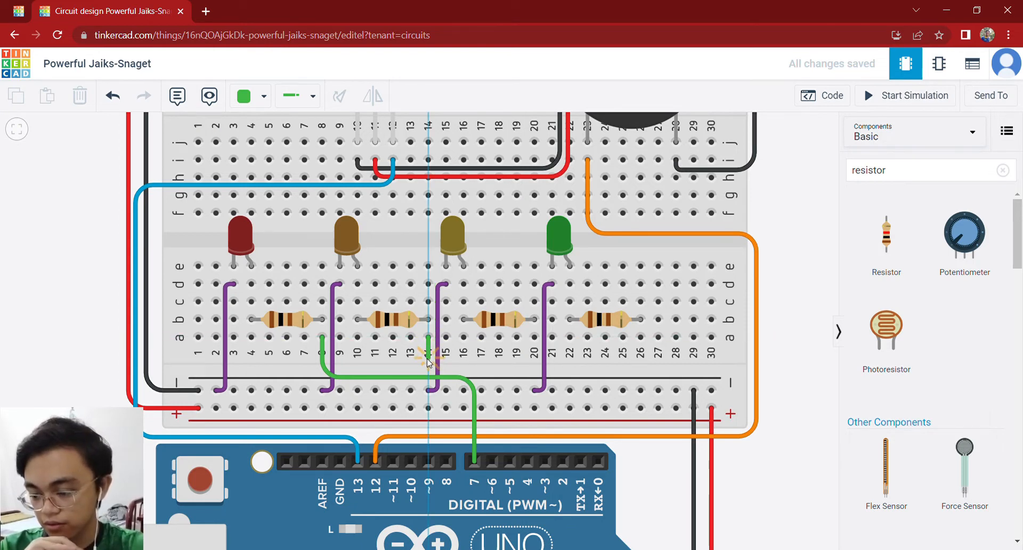
pyautogui.click(427, 360)
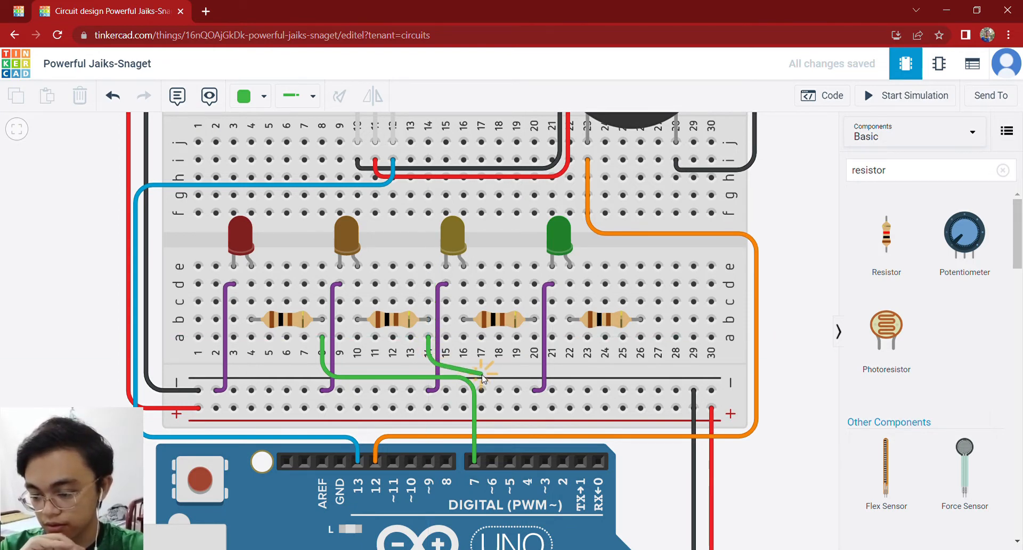
pyautogui.click(491, 460)
pyautogui.moveTo(480, 363); pyautogui.dragTo(491, 364)
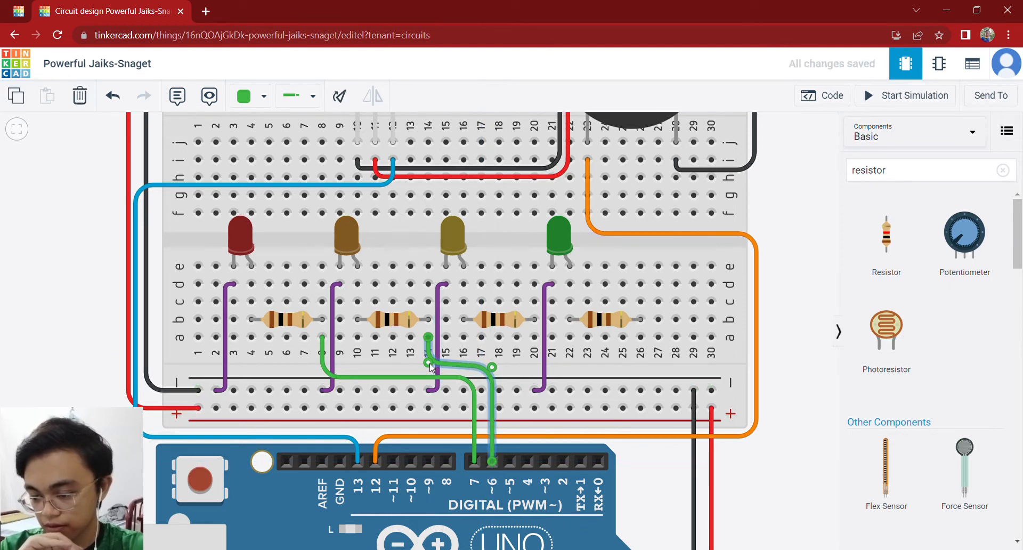
pyautogui.moveTo(426, 362); pyautogui.dragTo(429, 359)
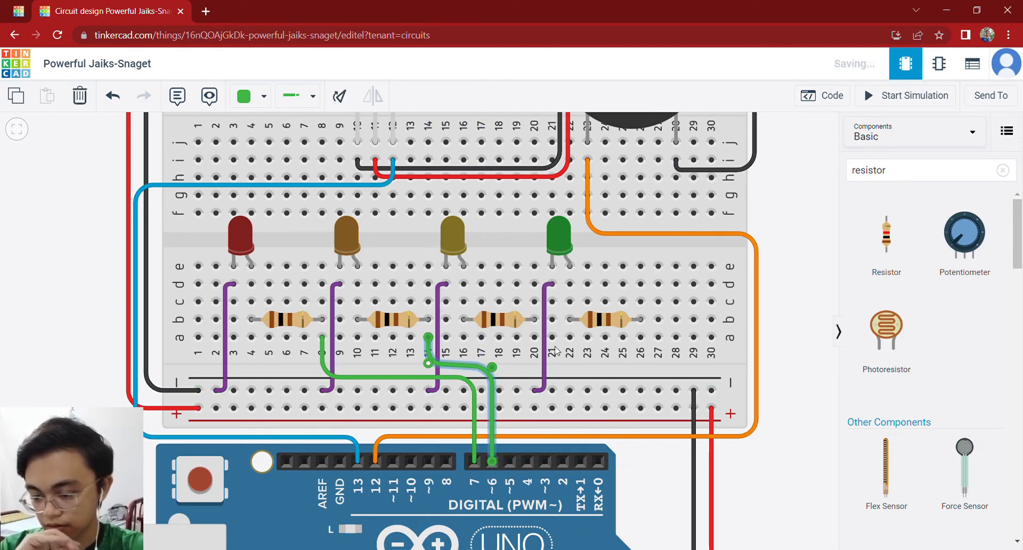
# Wire the yellow LED's resistor from column 20, row a, to Arduino pin 5 in green with two bends
pyautogui.click(535, 337)
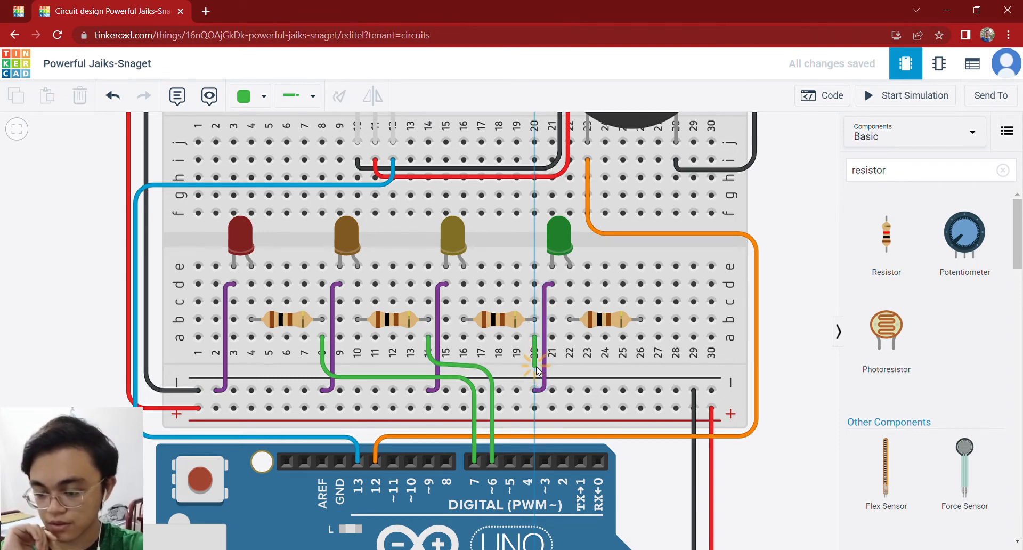
pyautogui.click(534, 366)
pyautogui.click(507, 365)
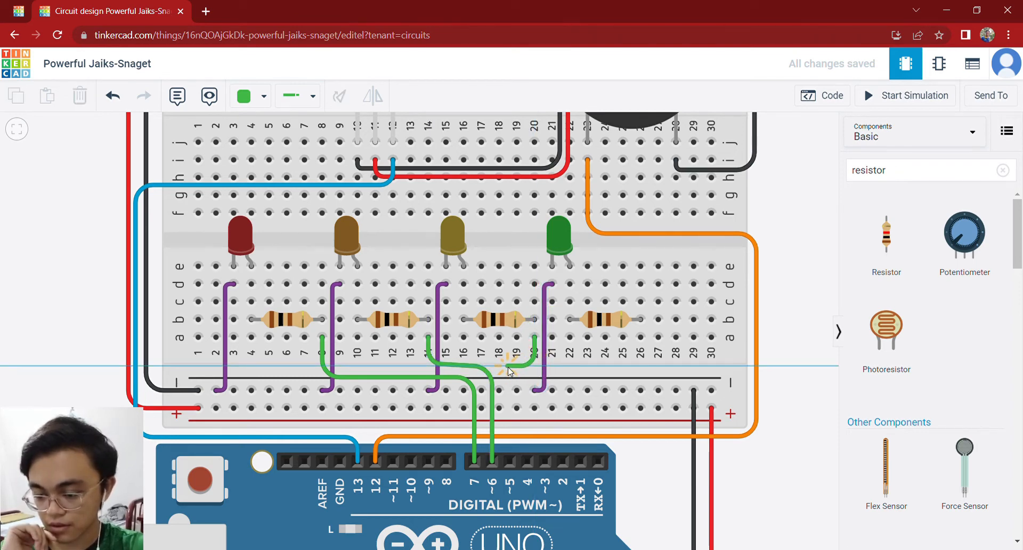
pyautogui.click(509, 460)
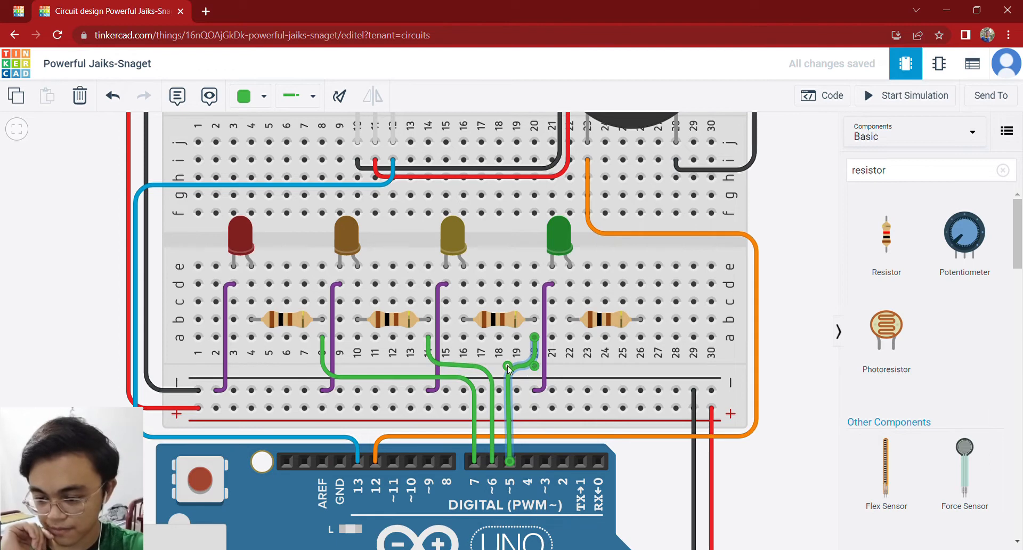
# Wire the green LED's resistor from column 26, row a, to Arduino pin 4 in green and straighten its bends
pyautogui.click(640, 337)
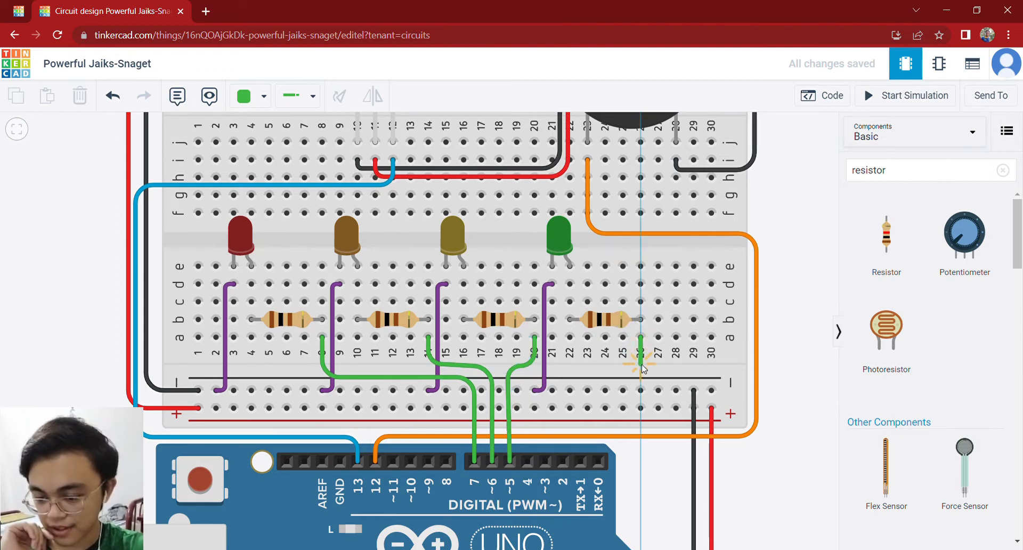
pyautogui.click(641, 373)
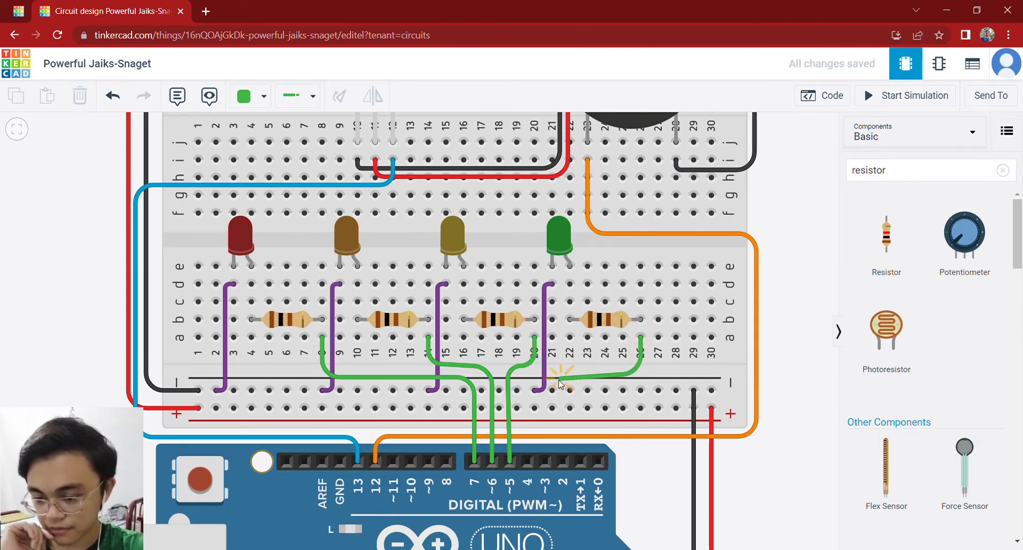
pyautogui.click(533, 369)
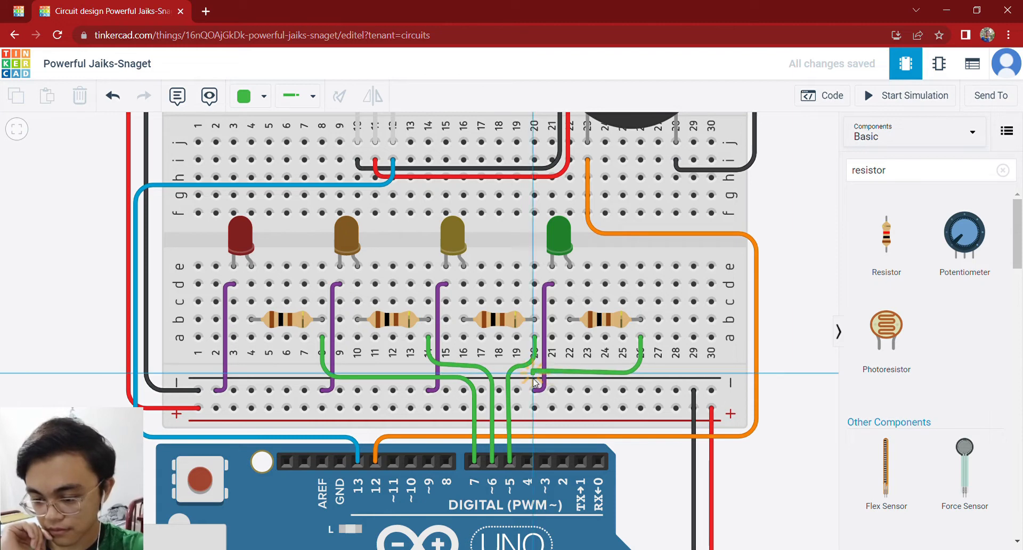
pyautogui.click(528, 463)
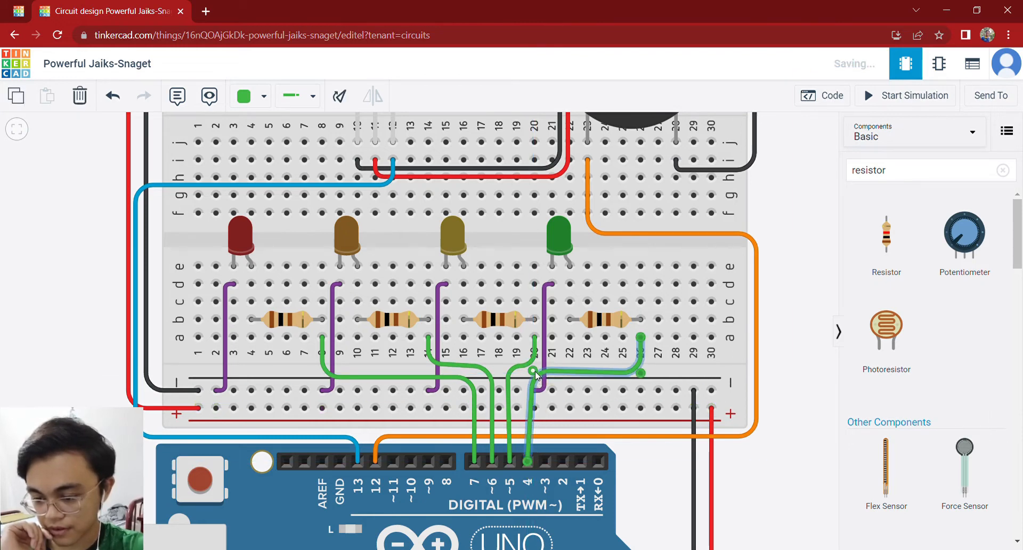
pyautogui.moveTo(535, 371); pyautogui.dragTo(535, 375)
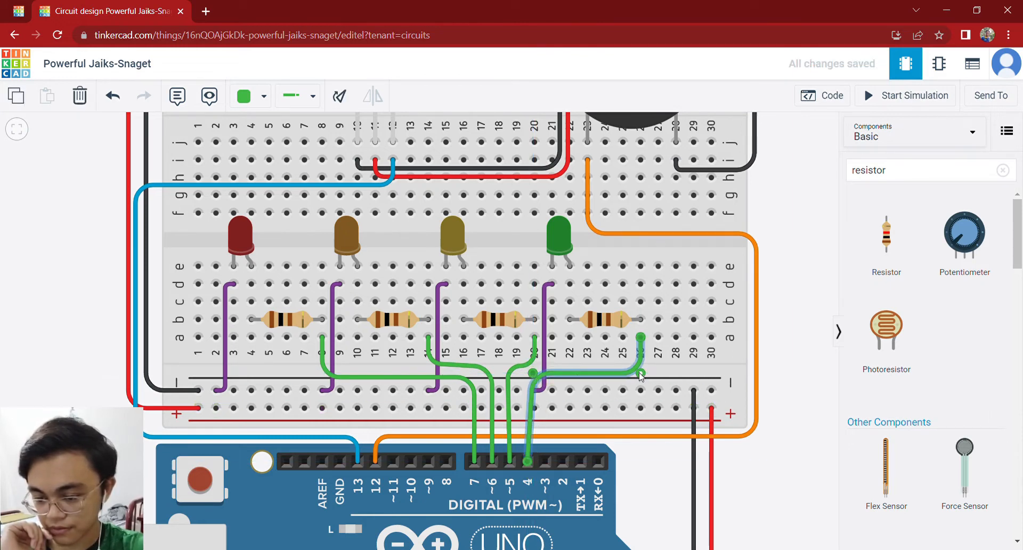
pyautogui.moveTo(641, 376); pyautogui.dragTo(640, 373)
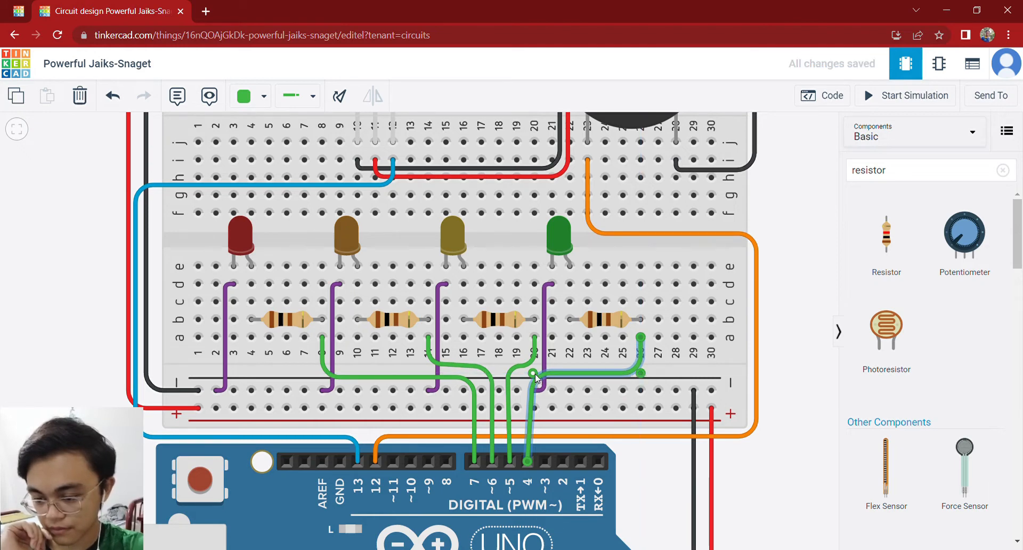
pyautogui.moveTo(536, 378); pyautogui.dragTo(530, 380)
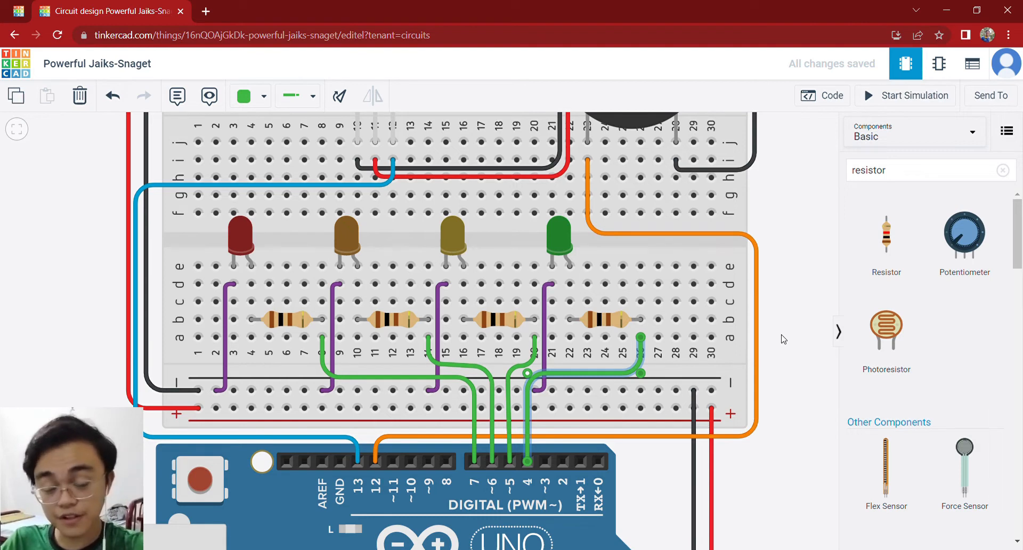
pyautogui.scroll(-3, 805, 285)
pyautogui.moveTo(805, 285); pyautogui.dragTo(742, 391)
pyautogui.scroll(-2, 732, 370)
pyautogui.scroll(2, 732, 369)
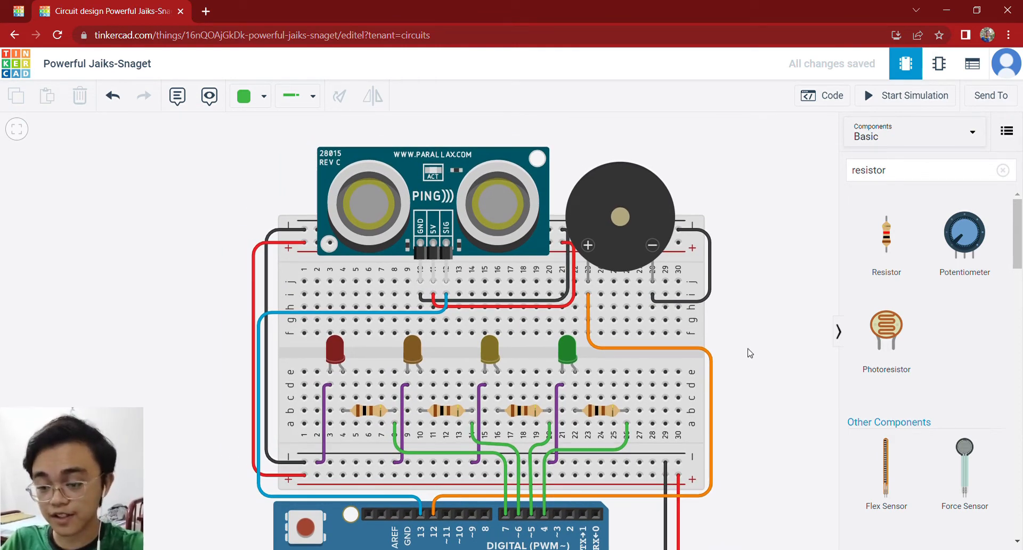
# Open the Arduino's block code editor and delete the default forever and on start blocks
pyautogui.scroll(-2, 762, 356)
pyautogui.moveTo(770, 366); pyautogui.dragTo(754, 289)
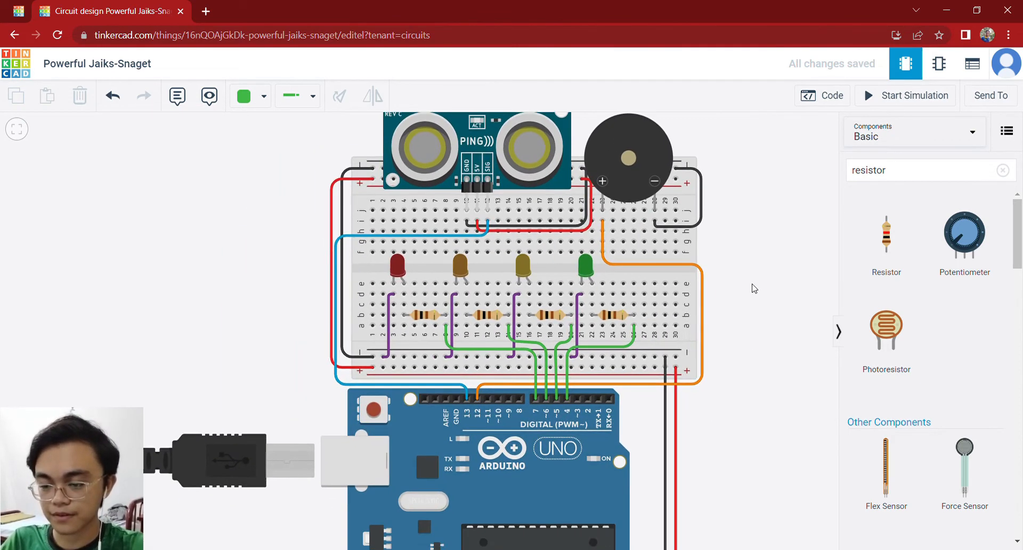
pyautogui.scroll(-1, 751, 304)
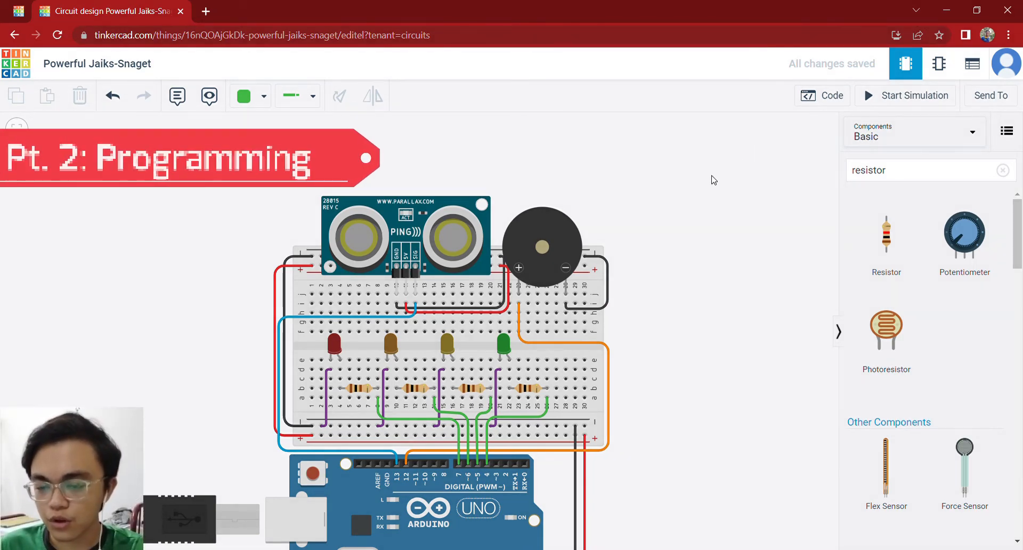
pyautogui.moveTo(672, 204); pyautogui.dragTo(722, 224)
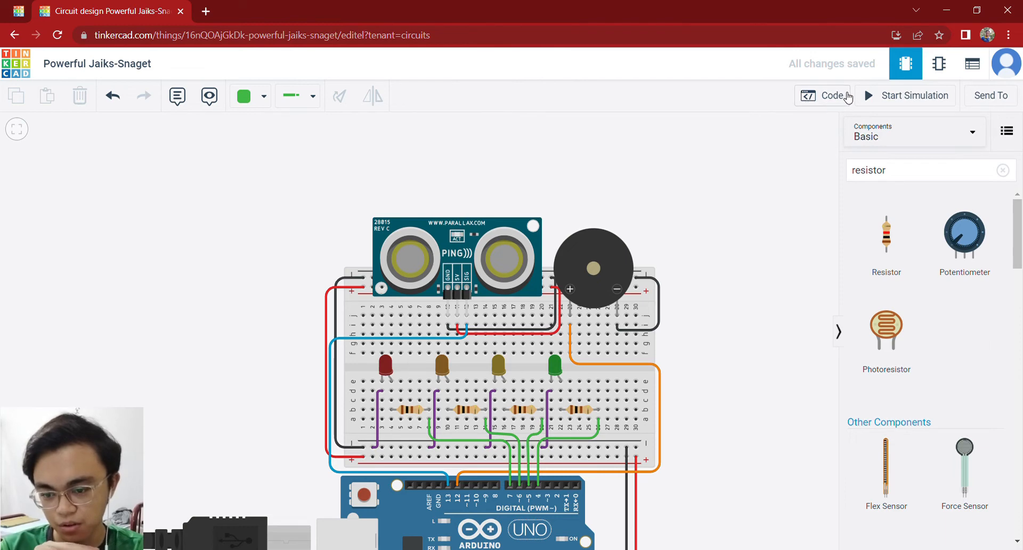
pyautogui.click(816, 109)
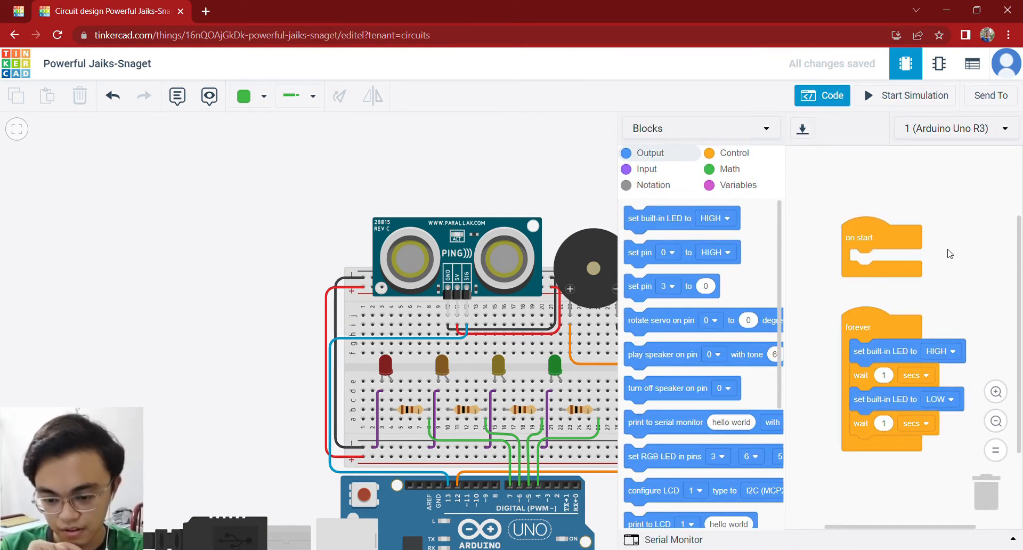
pyautogui.moveTo(894, 324); pyautogui.dragTo(986, 488)
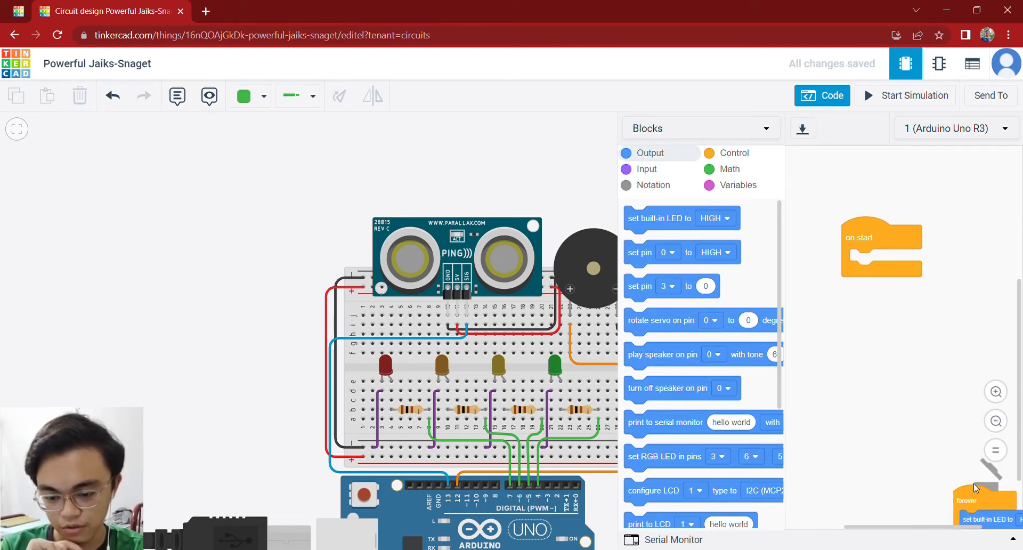
pyautogui.moveTo(866, 248); pyautogui.dragTo(968, 489)
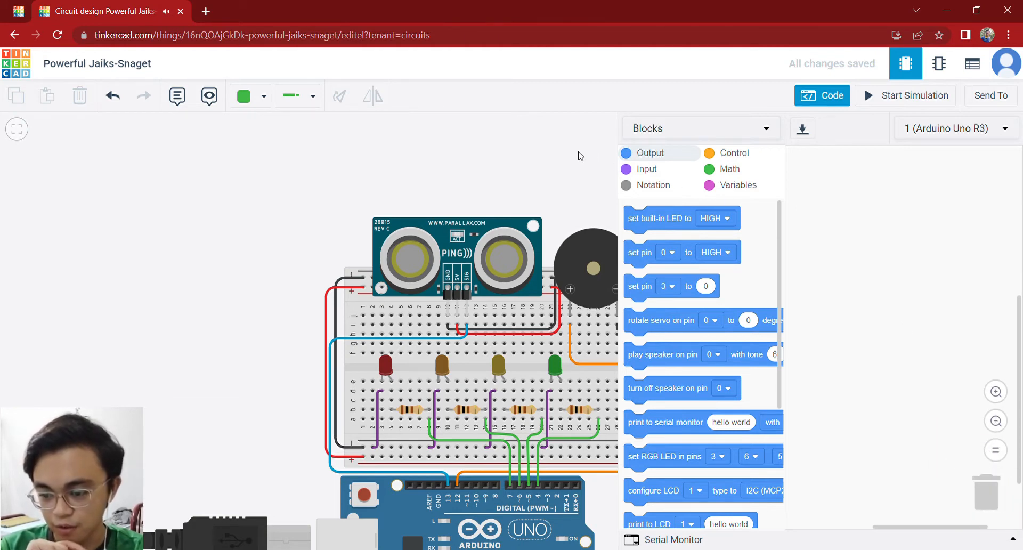
# Create a new variable named dist_sensor for the block program
pyautogui.moveTo(575, 151); pyautogui.dragTo(497, 133)
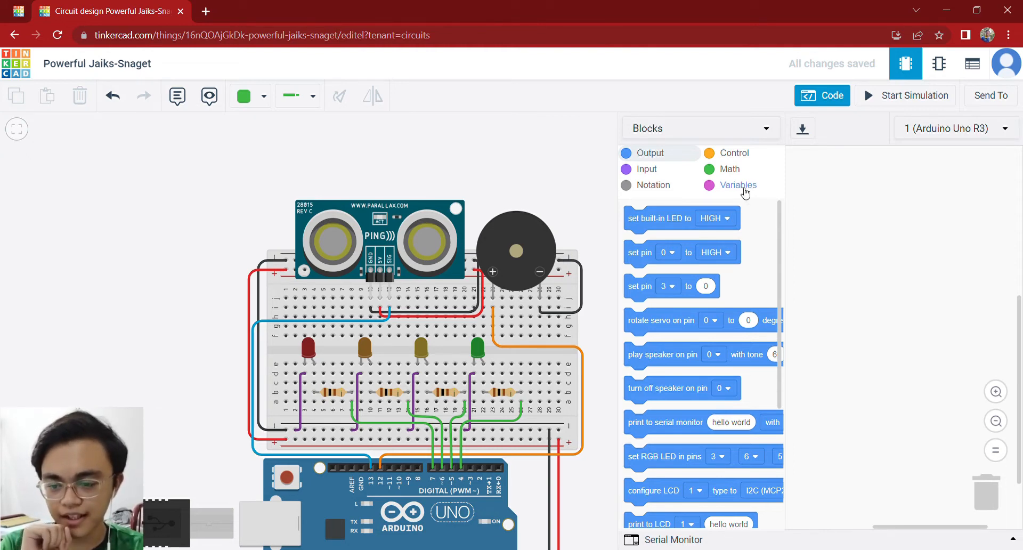
pyautogui.click(740, 187)
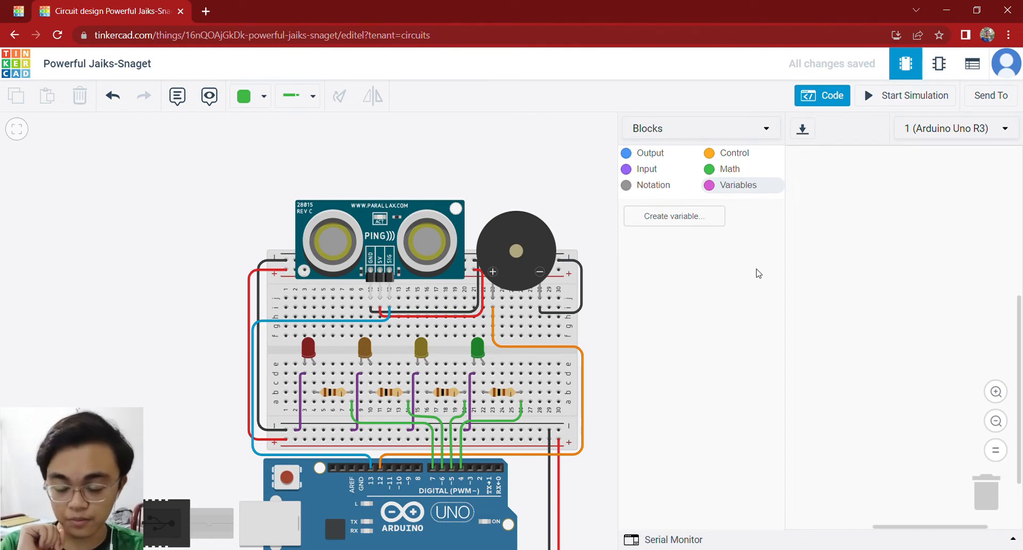
pyautogui.click(685, 216)
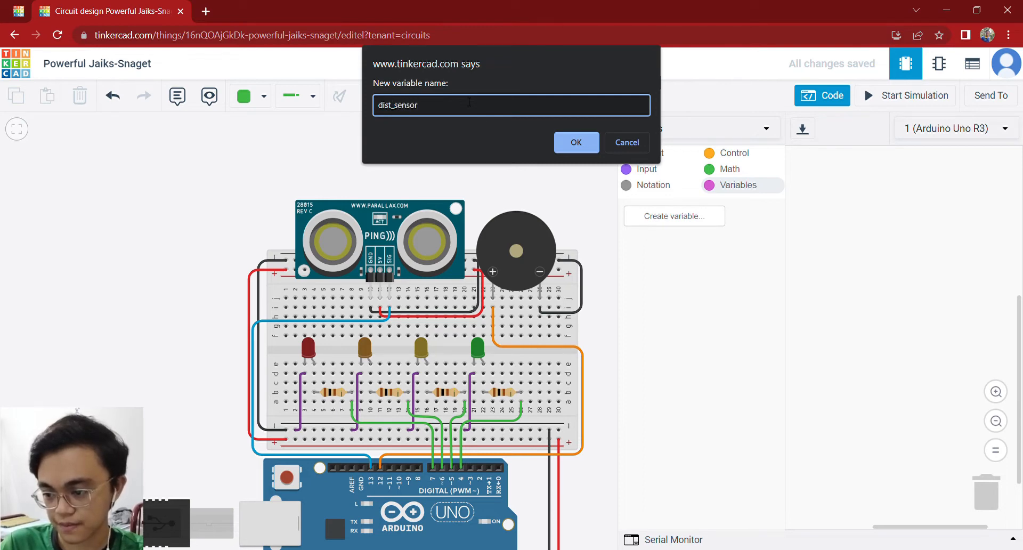
pyautogui.click(576, 142)
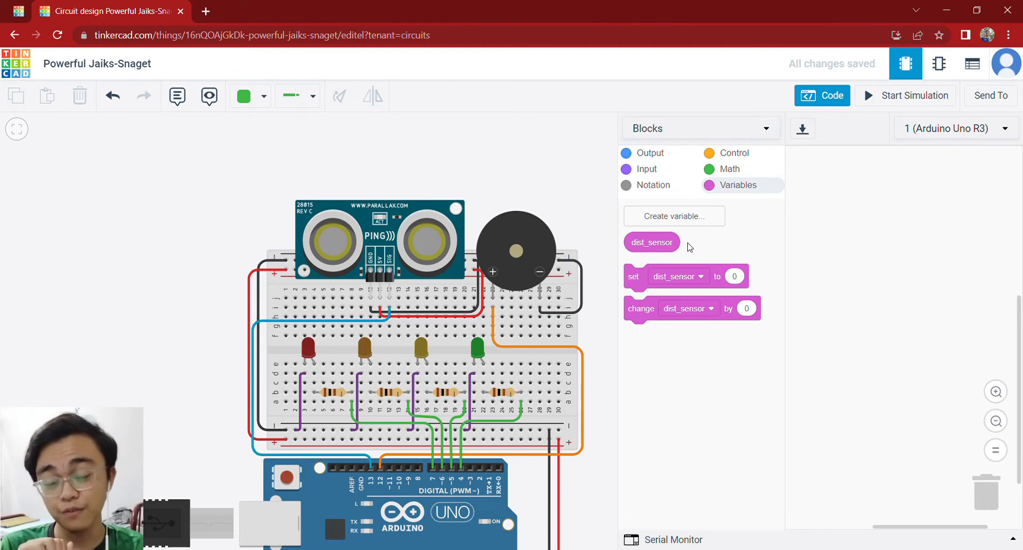
# Create a second variable named limit1
pyautogui.click(697, 219)
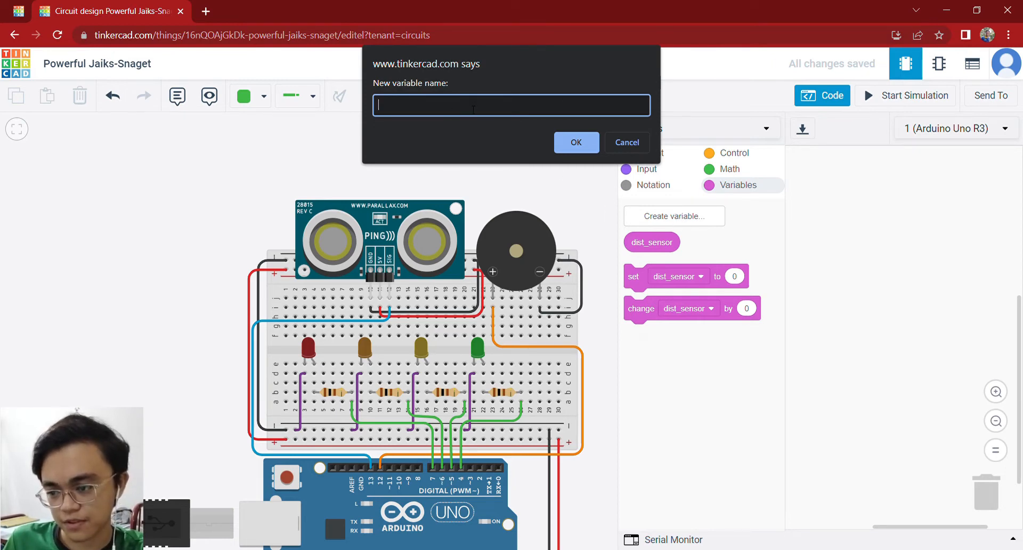
pyautogui.write('limit1')
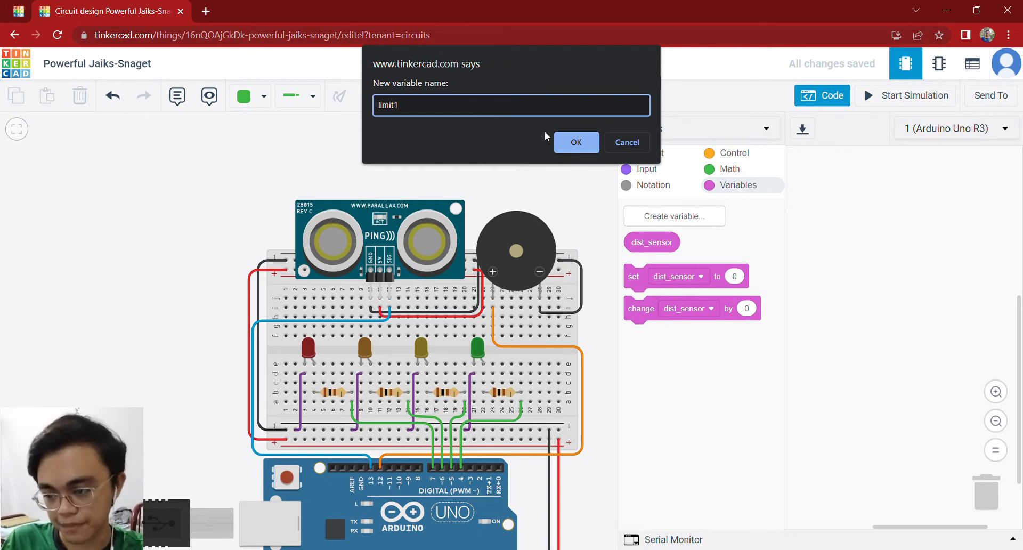
pyautogui.click(564, 142)
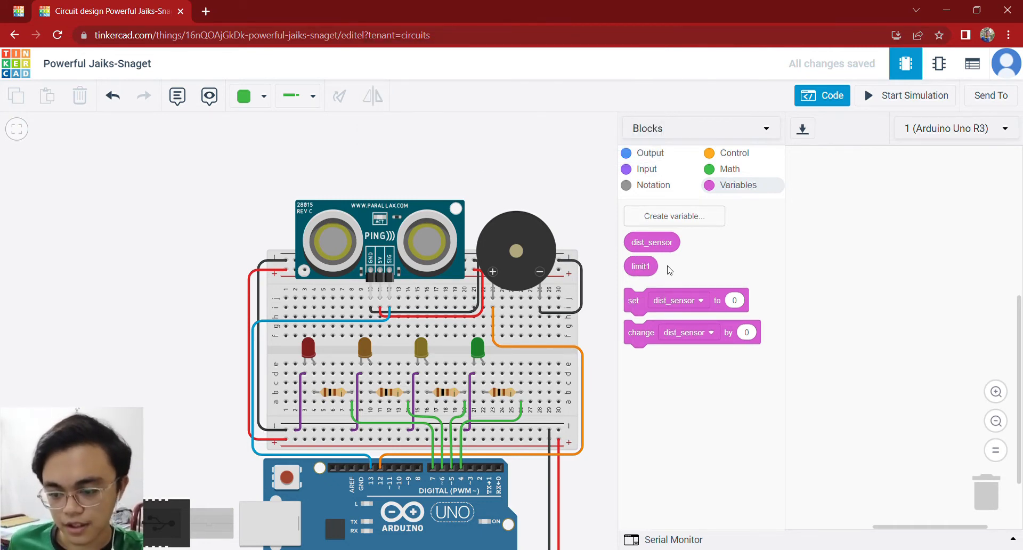
# Add a variable set block to the empty workspace that assigns 50 to limit1
pyautogui.moveTo(647, 309); pyautogui.dragTo(831, 204)
pyautogui.click(852, 207)
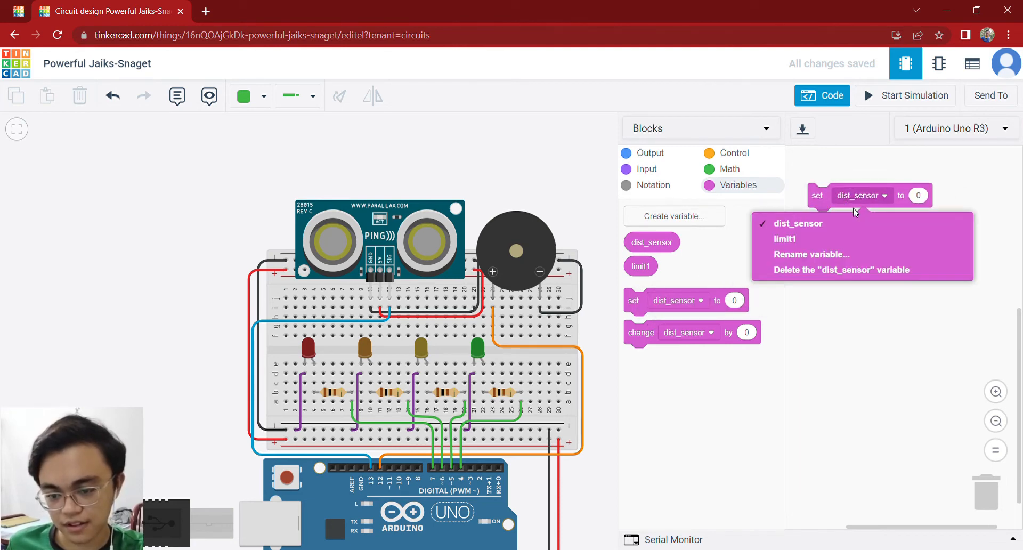
pyautogui.click(834, 242)
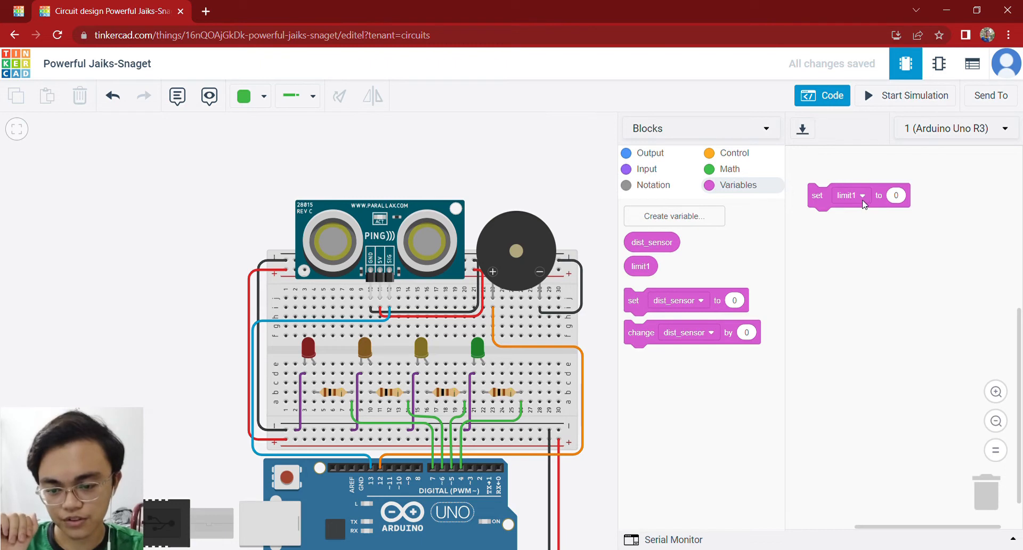
pyautogui.click(897, 196)
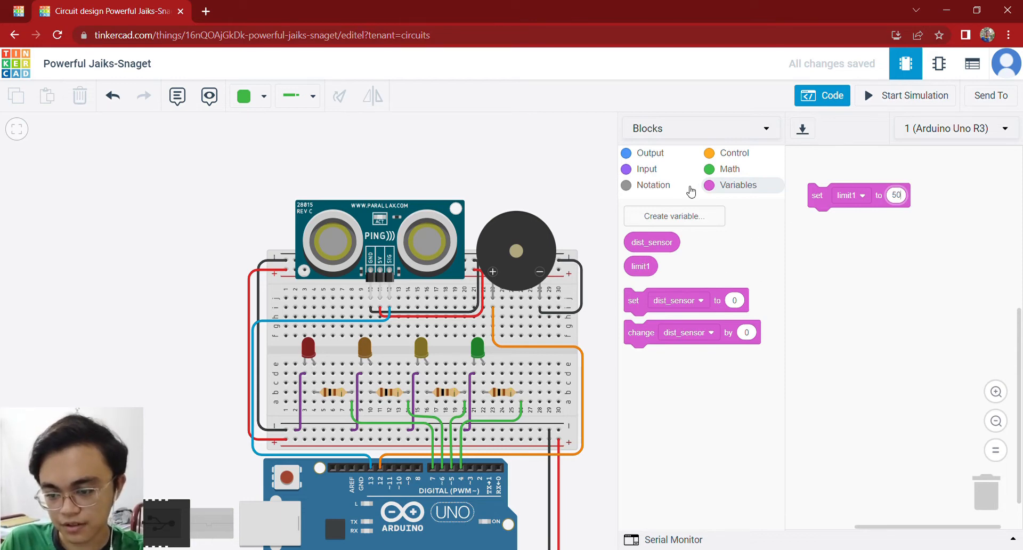
pyautogui.click(672, 157)
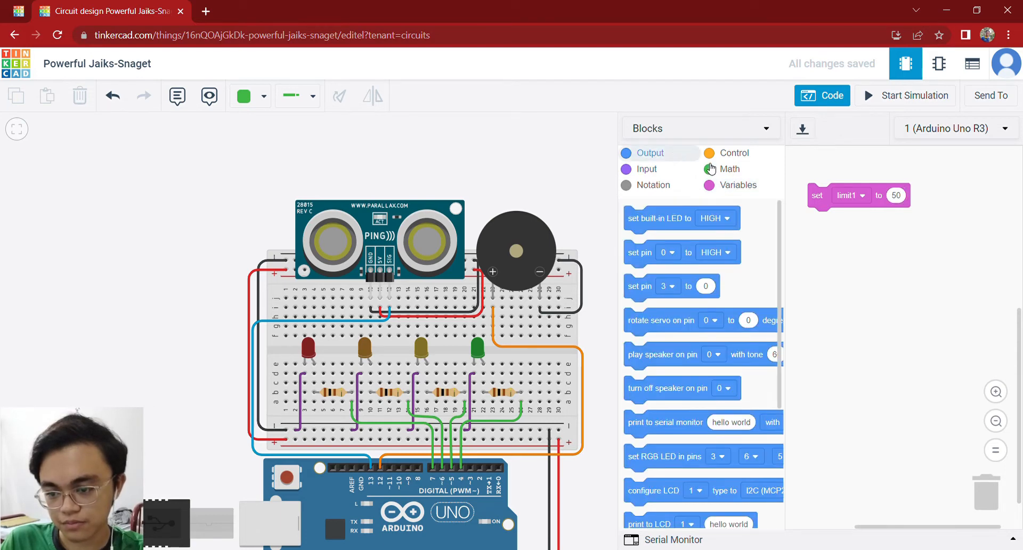
# Attach a set dist_sensor block below the limit1 block and use the ultrasonic distance sensor reading as its value
pyautogui.click(733, 188)
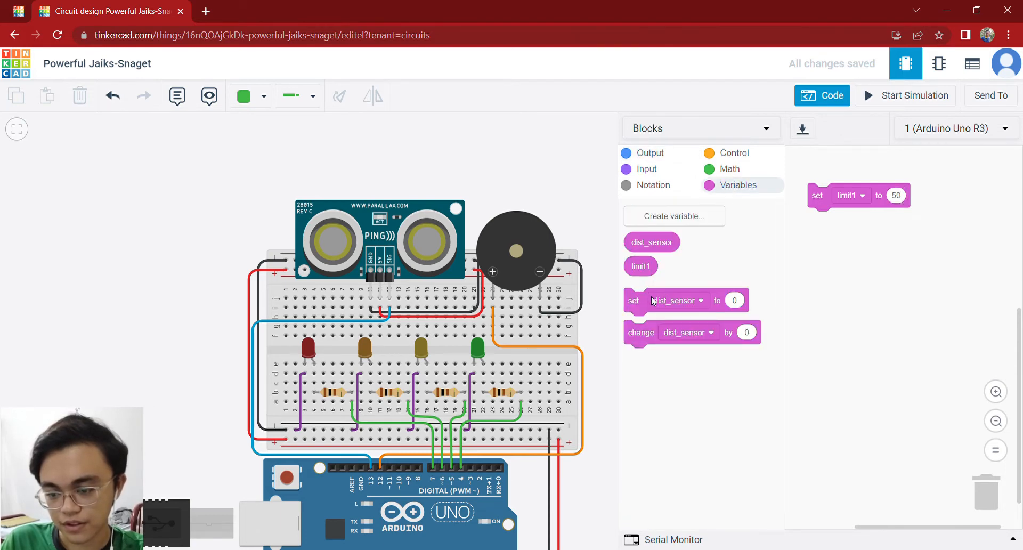
pyautogui.moveTo(644, 308); pyautogui.dragTo(831, 236)
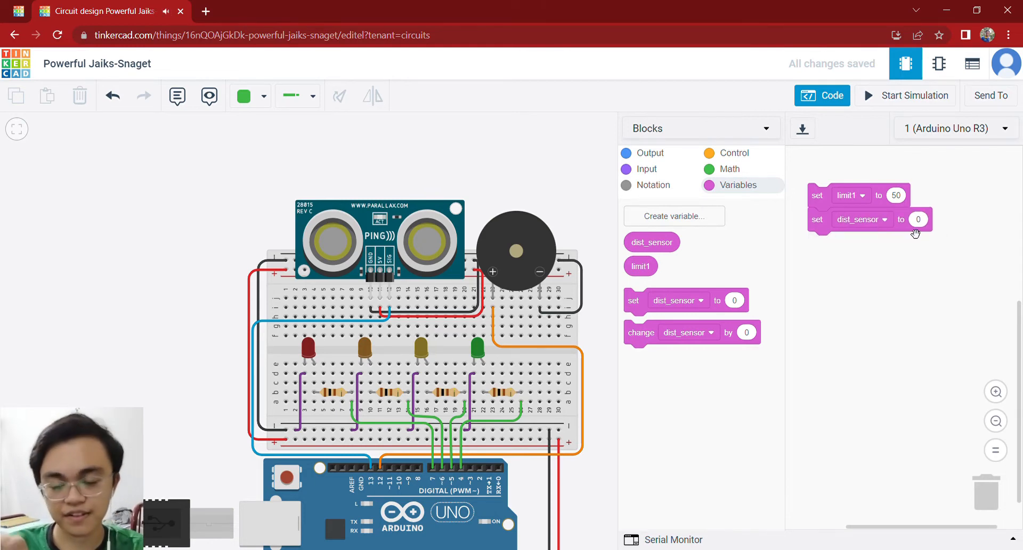
pyautogui.click(657, 171)
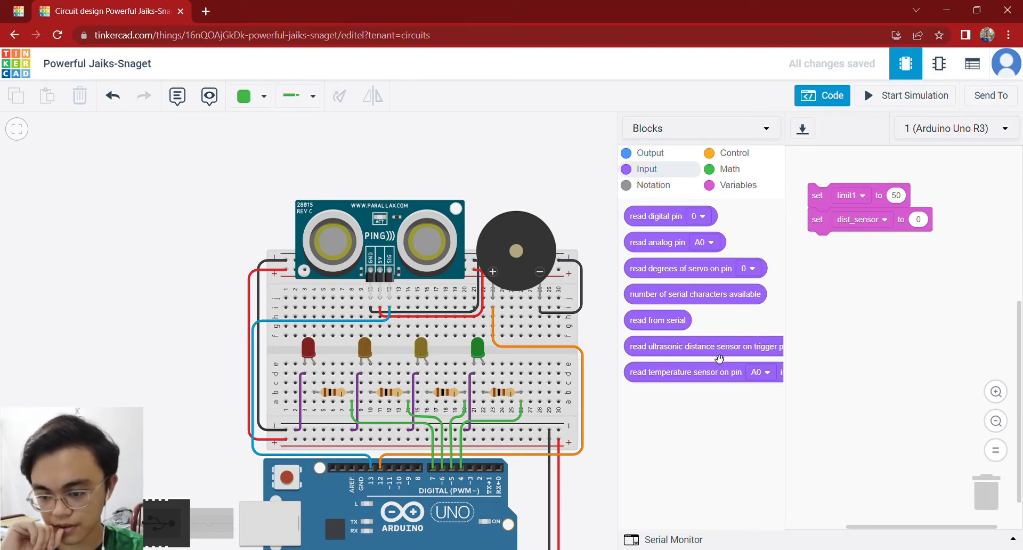
pyautogui.moveTo(710, 358); pyautogui.dragTo(984, 233)
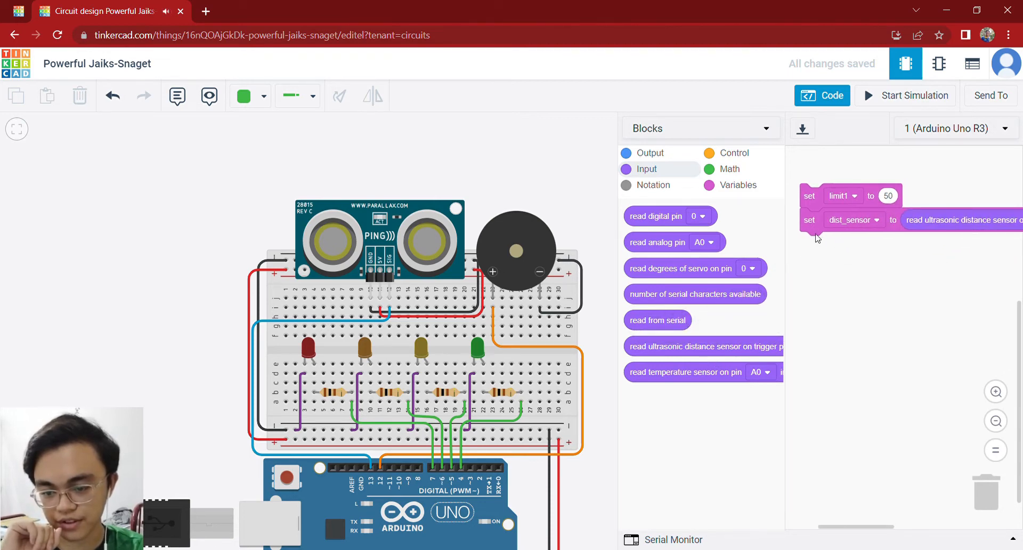
# Set the ultrasonic distance sensor block's trigger pin to 13, matching the sensor's SIG wire on the Arduino
pyautogui.hscroll(5, 912, 245)
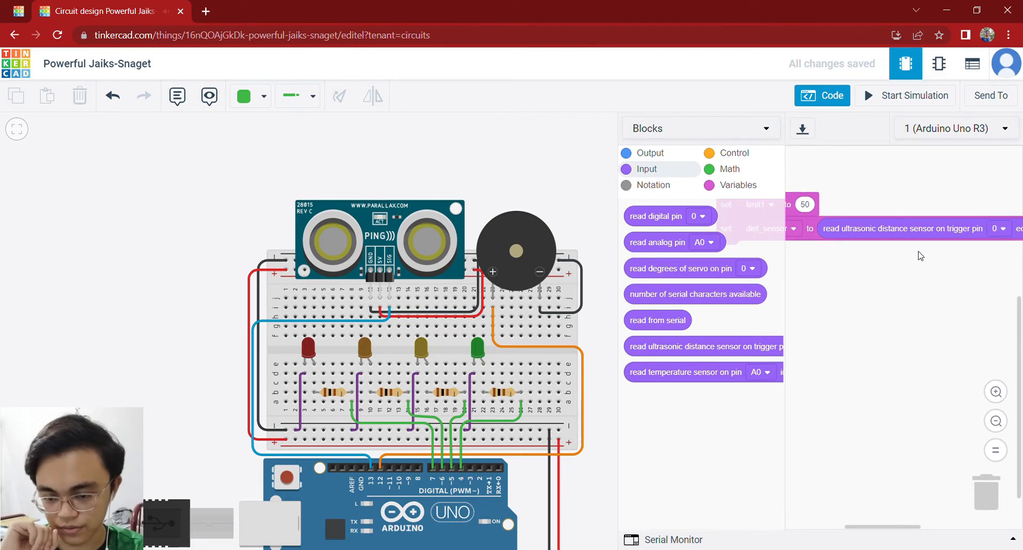
pyautogui.hscroll(2, 863, 253)
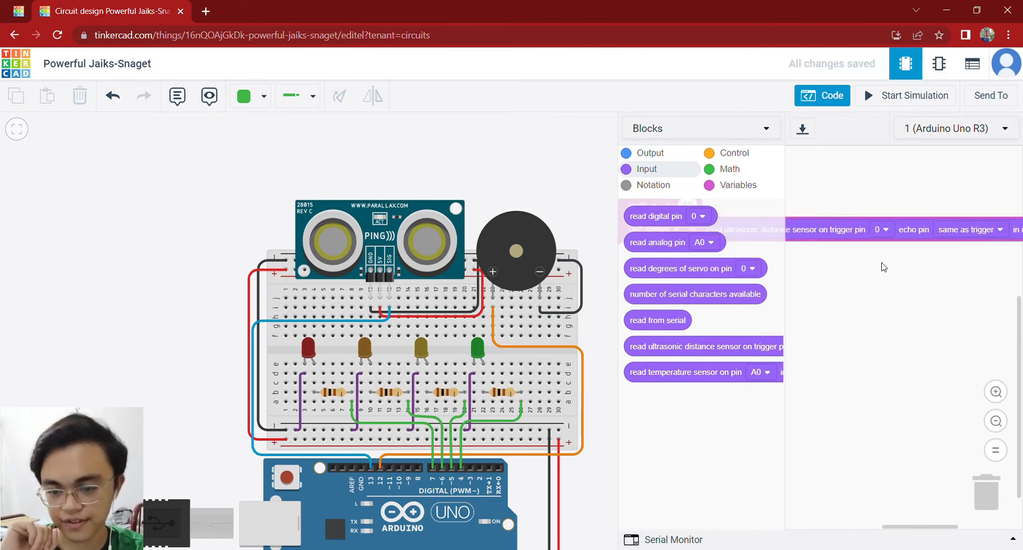
pyautogui.scroll(-1, 613, 325)
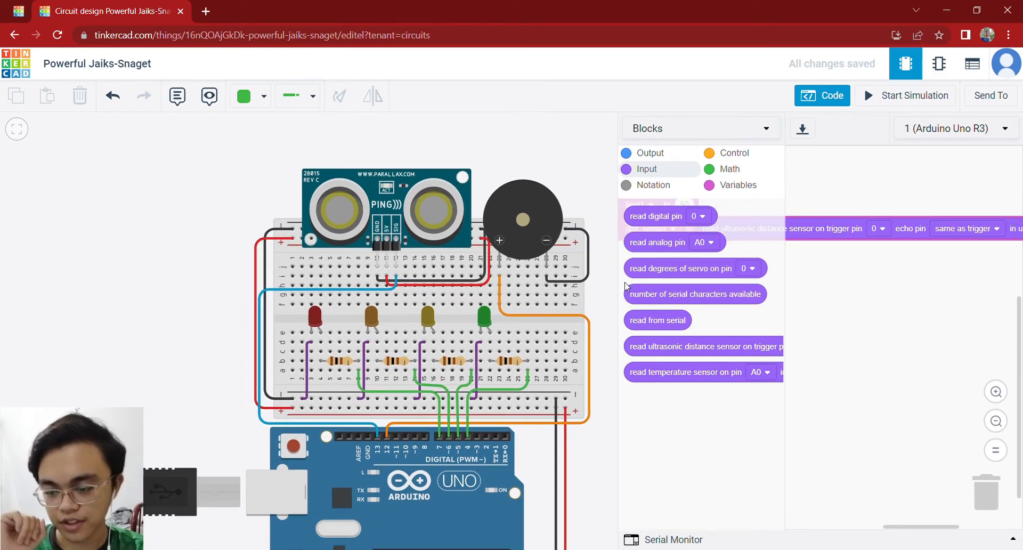
pyautogui.scroll(-3, 608, 282)
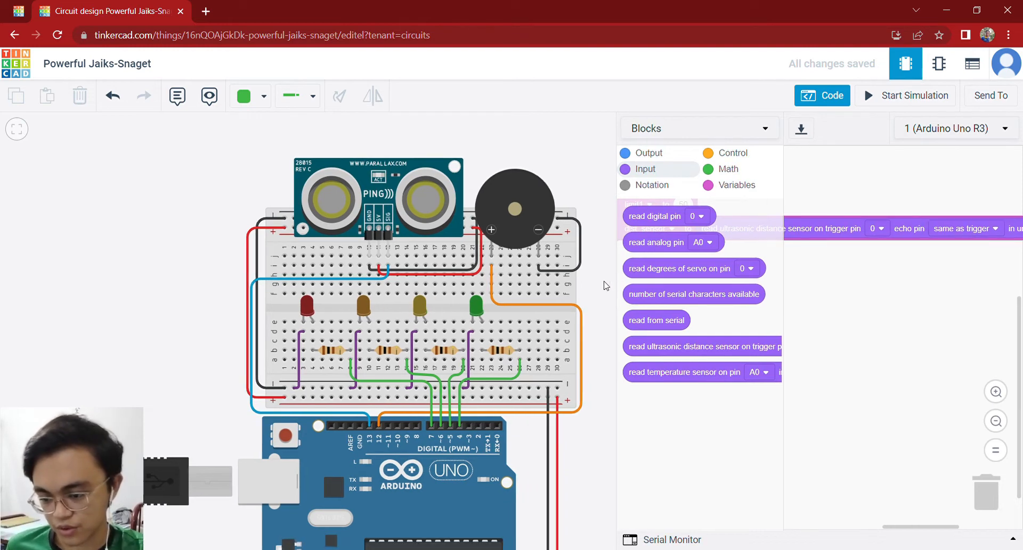
pyautogui.hscroll(3, 477, 281)
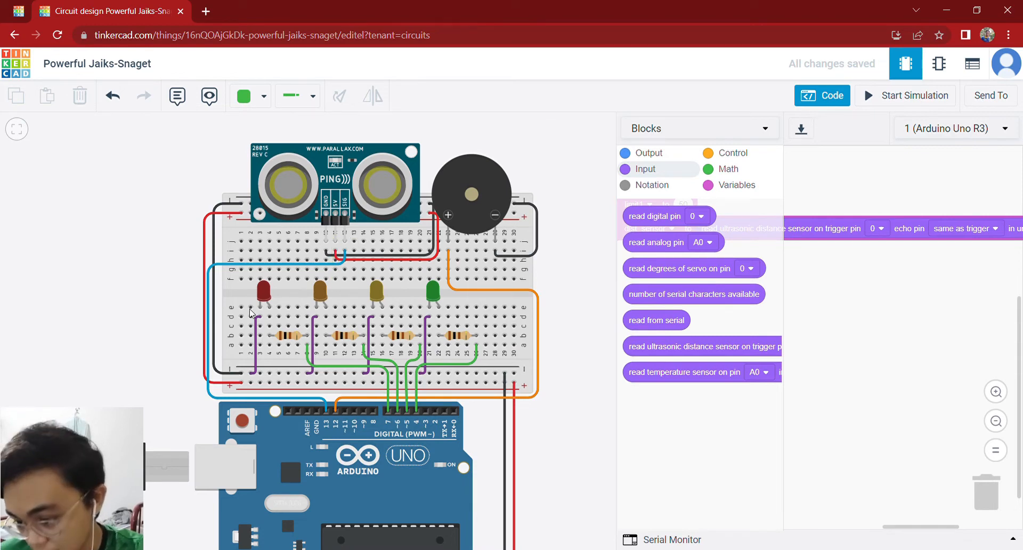
pyautogui.scroll(2, 343, 405)
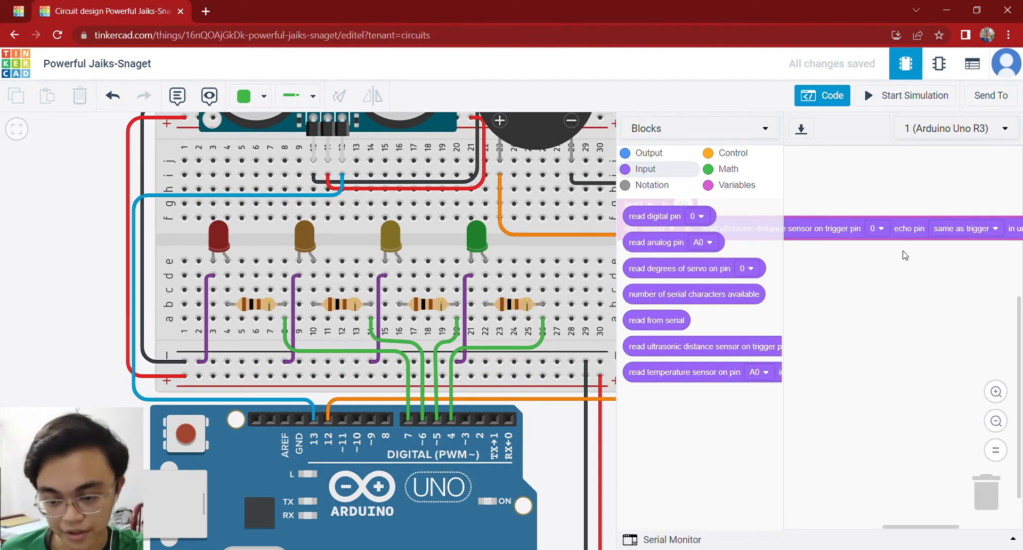
pyautogui.click(881, 230)
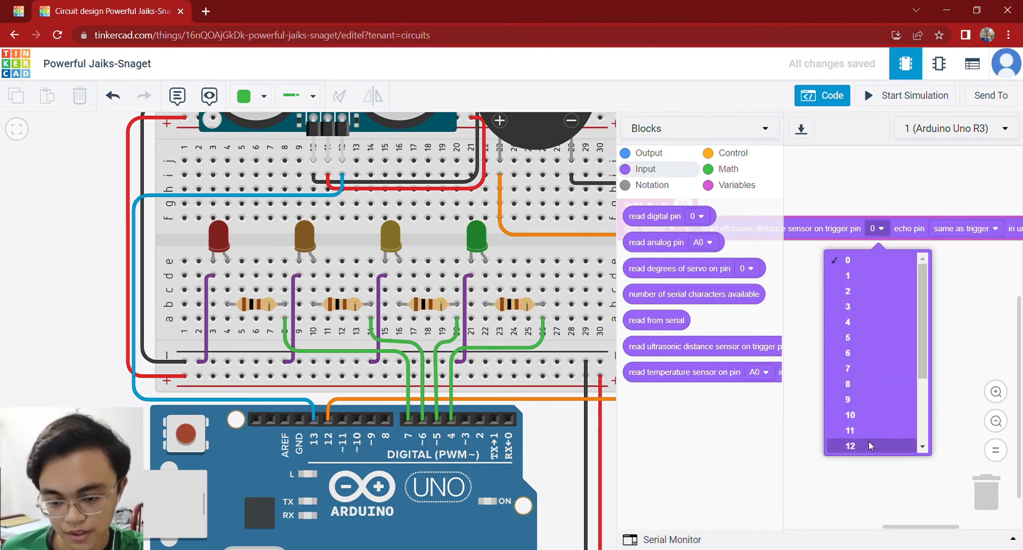
pyautogui.scroll(-3, 863, 426)
pyautogui.click(861, 354)
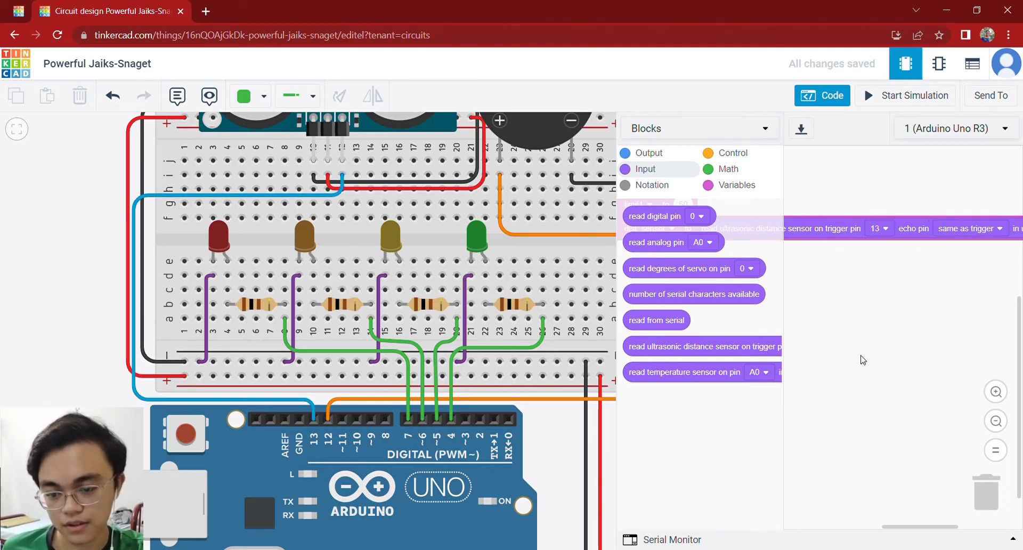
# Review the echo pin and units settings at the end of the ultrasonic distance sensor block
pyautogui.moveTo(907, 329); pyautogui.dragTo(837, 324)
pyautogui.moveTo(897, 301); pyautogui.dragTo(888, 303)
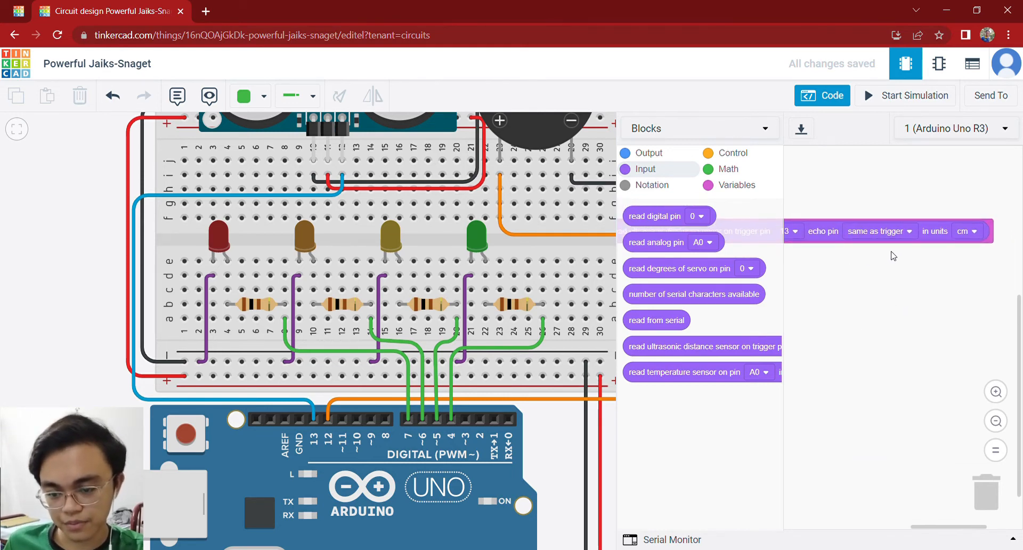
pyautogui.moveTo(918, 253); pyautogui.dragTo(889, 258)
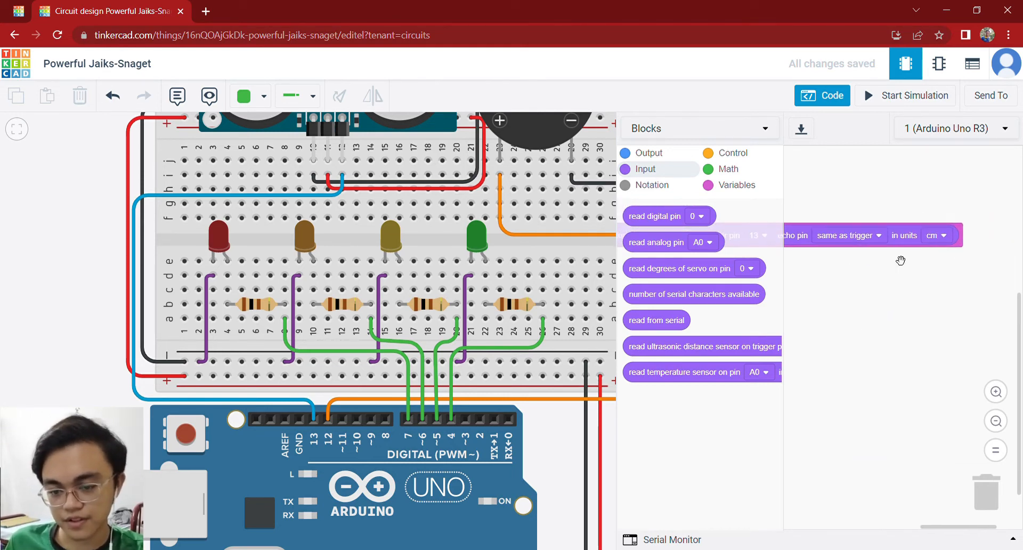
pyautogui.moveTo(837, 319); pyautogui.dragTo(879, 314)
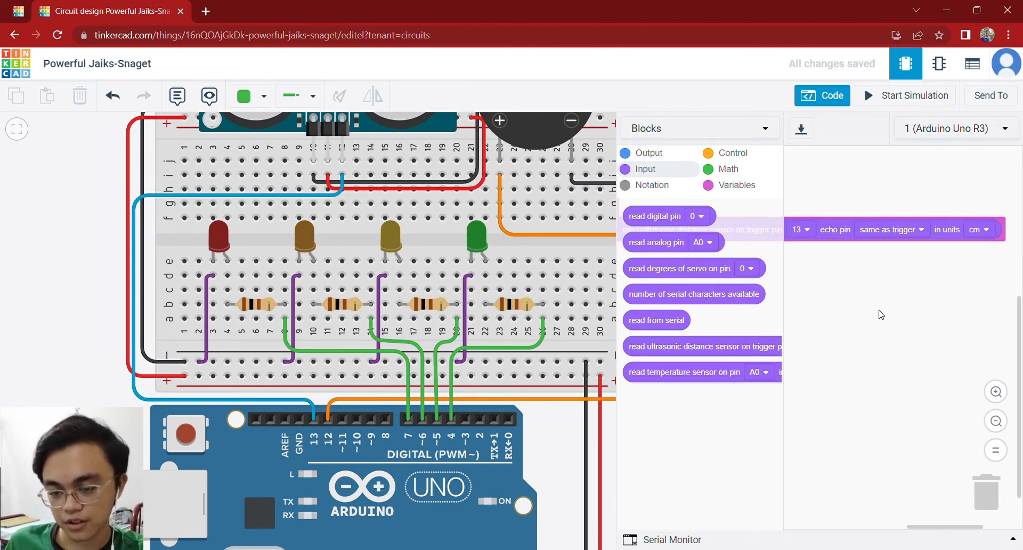
pyautogui.moveTo(835, 290); pyautogui.dragTo(890, 286)
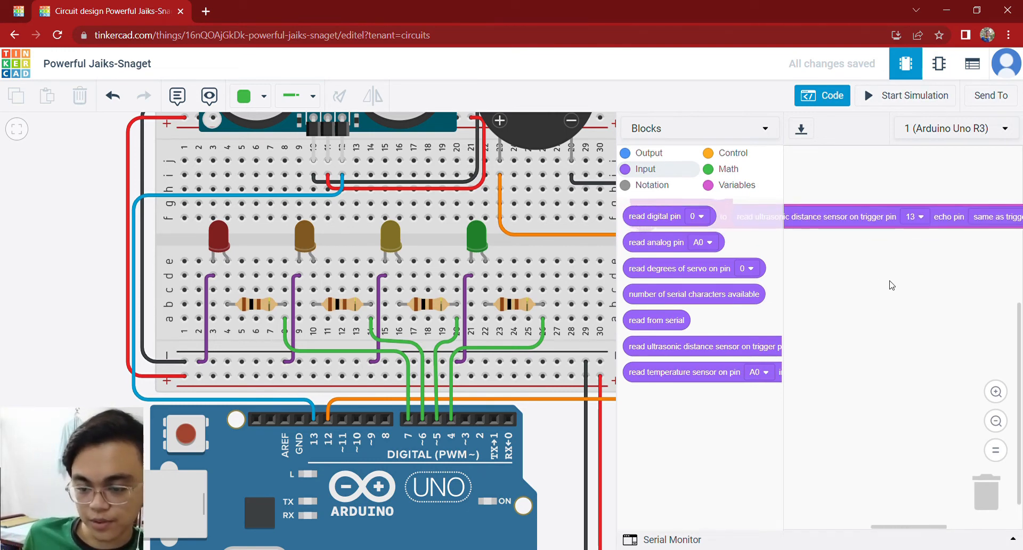
pyautogui.moveTo(832, 271); pyautogui.dragTo(951, 293)
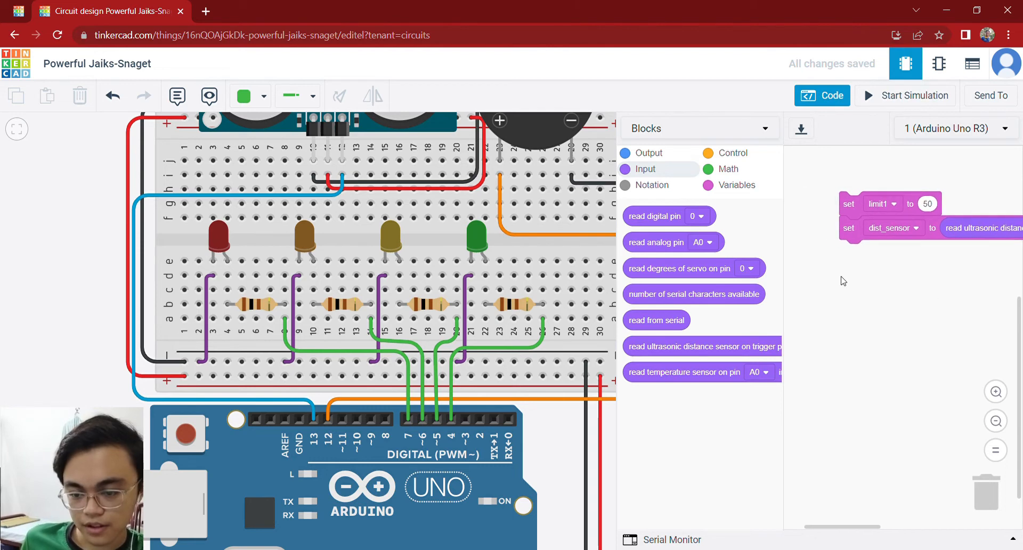
# Attach a print to serial monitor block below the set dist_sensor block, printing the dist_sensor variable
pyautogui.click(649, 153)
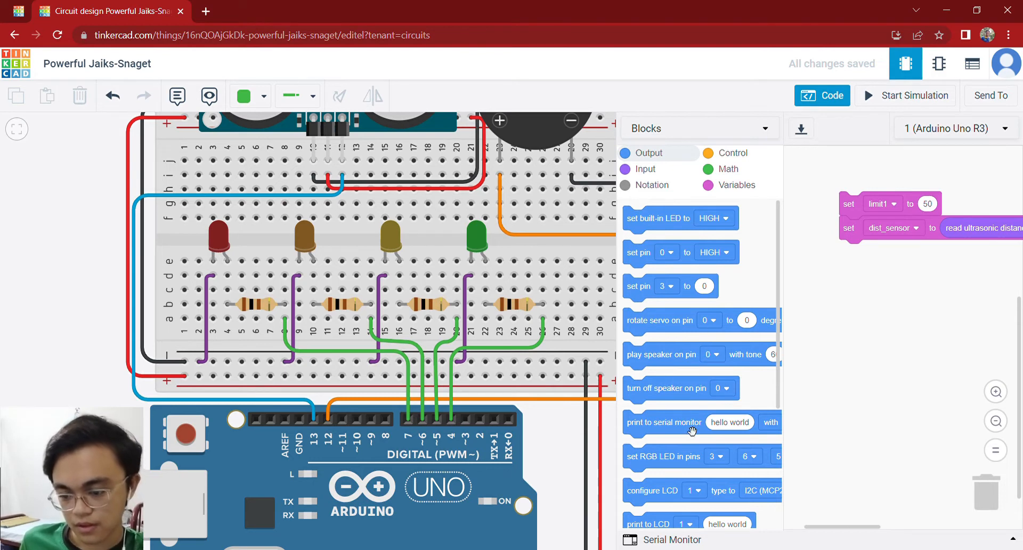
pyautogui.moveTo(685, 424); pyautogui.dragTo(828, 314)
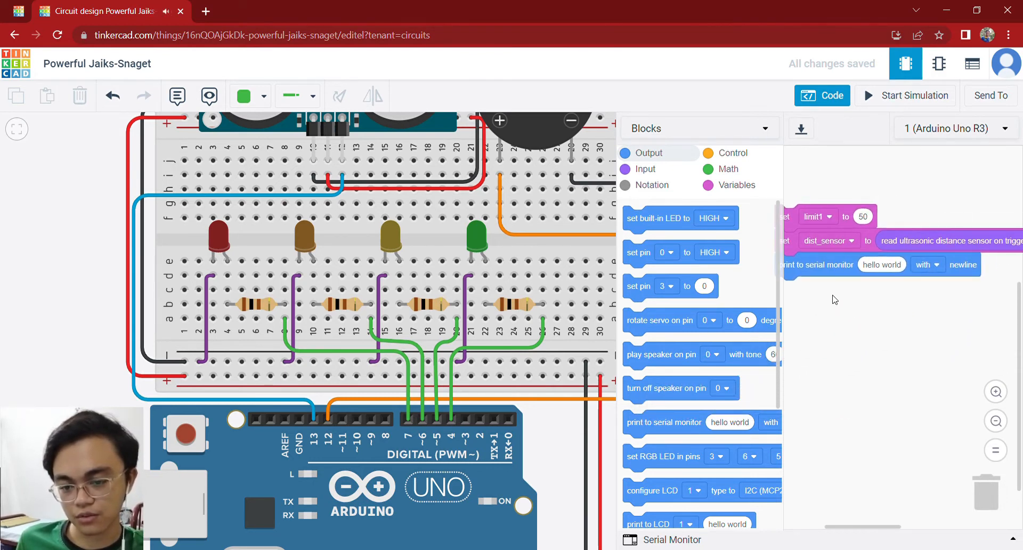
pyautogui.click(745, 186)
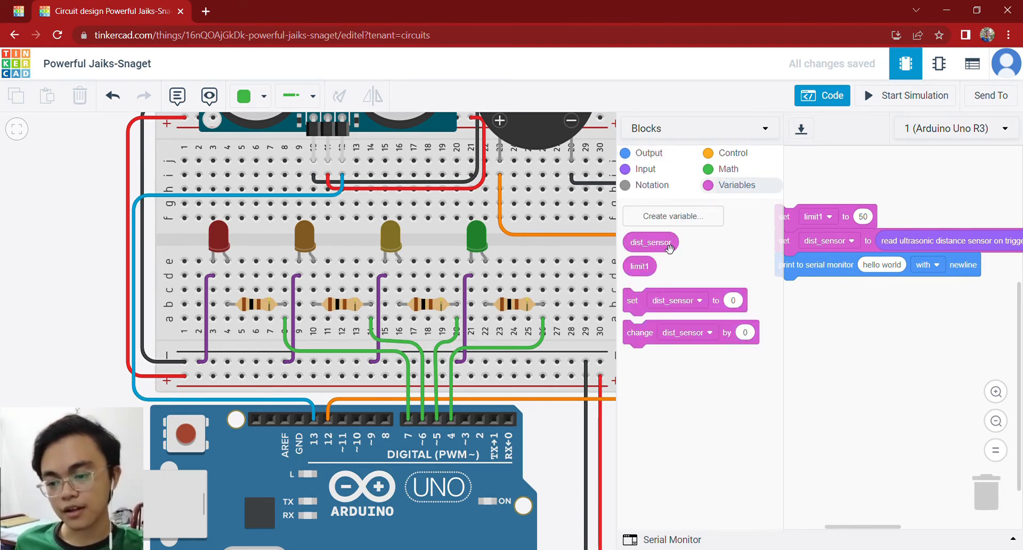
pyautogui.moveTo(666, 248); pyautogui.dragTo(900, 278)
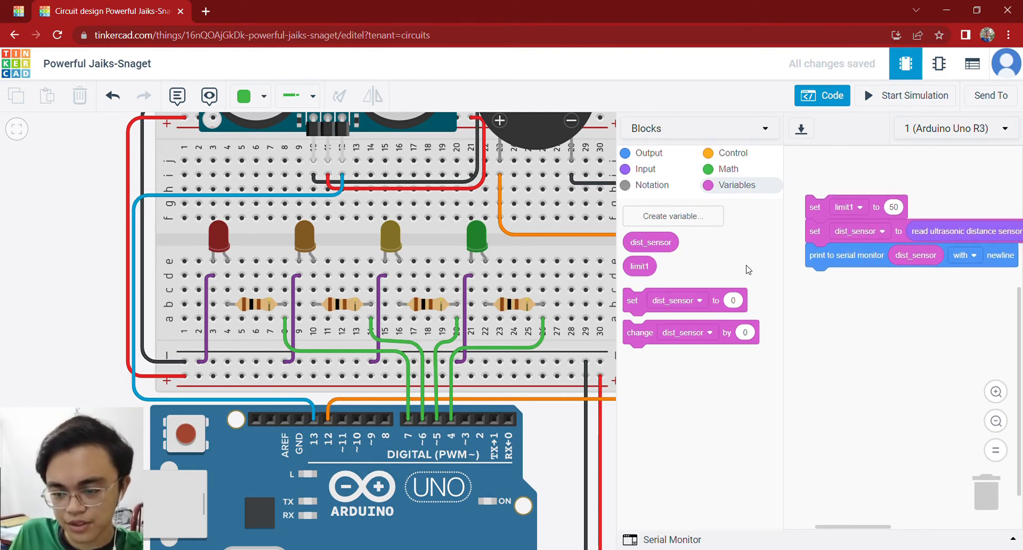
# Attach an if-then-else block below the print to serial monitor block
pyautogui.click(732, 153)
pyautogui.scroll(-2, 735, 236)
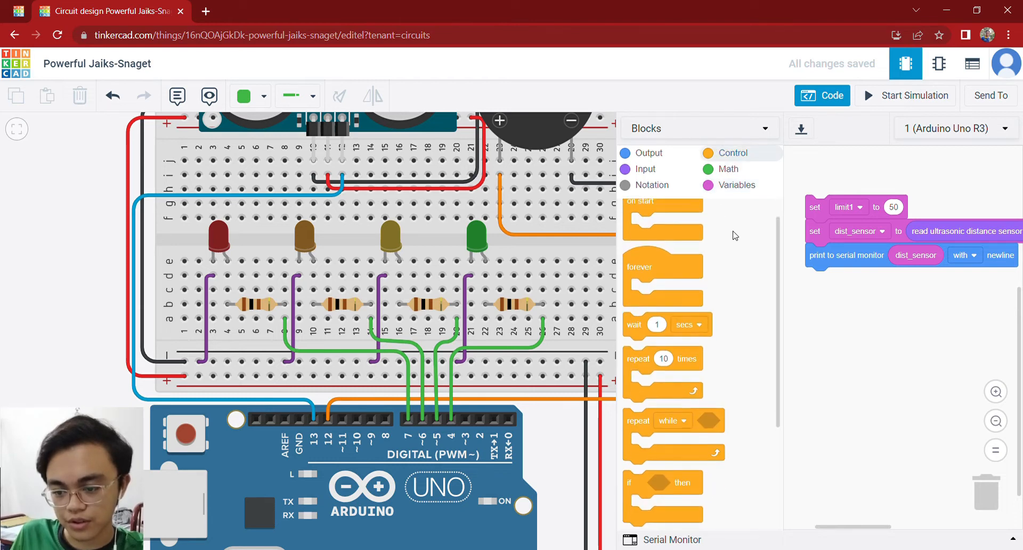
pyautogui.scroll(-4, 735, 237)
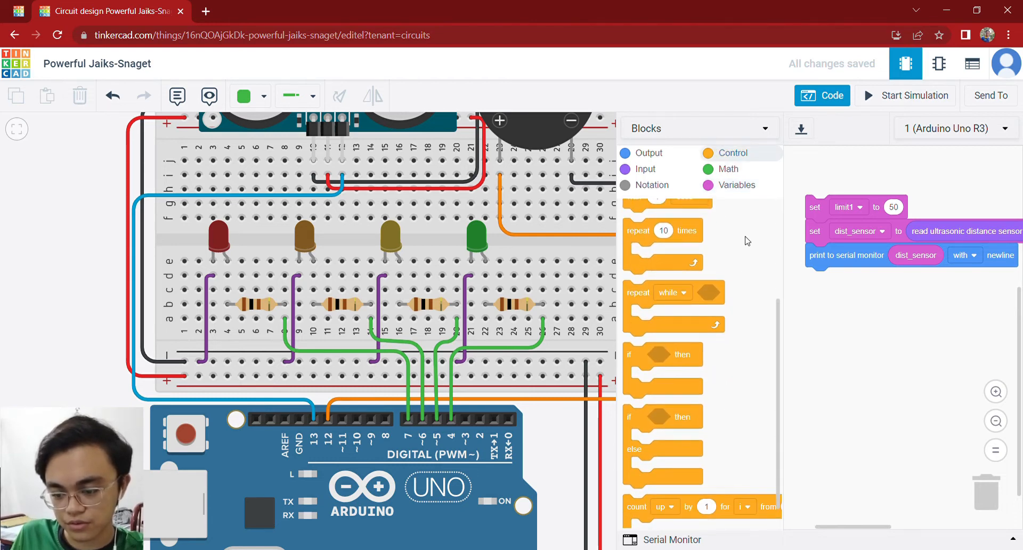
pyautogui.scroll(-1, 746, 235)
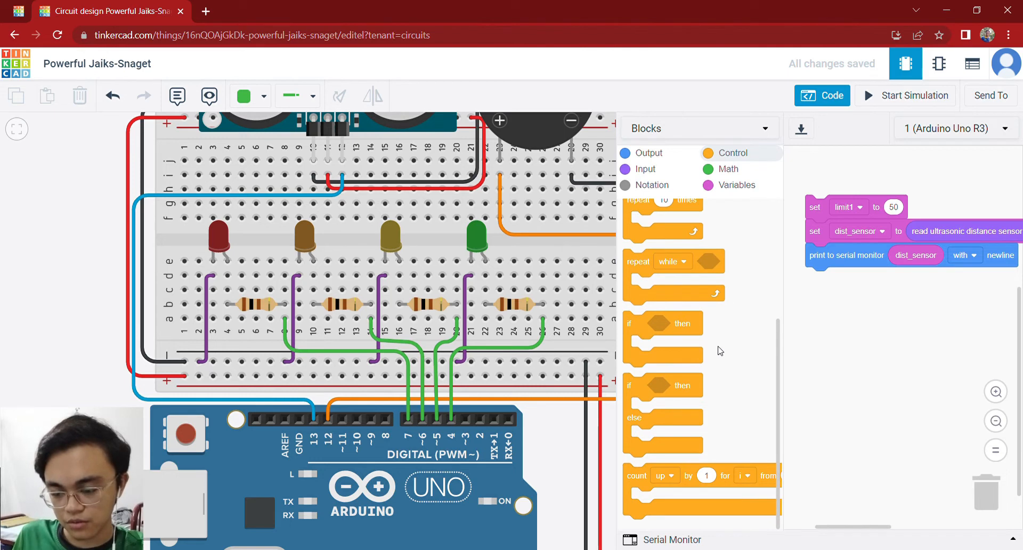
pyautogui.moveTo(645, 402); pyautogui.dragTo(828, 304)
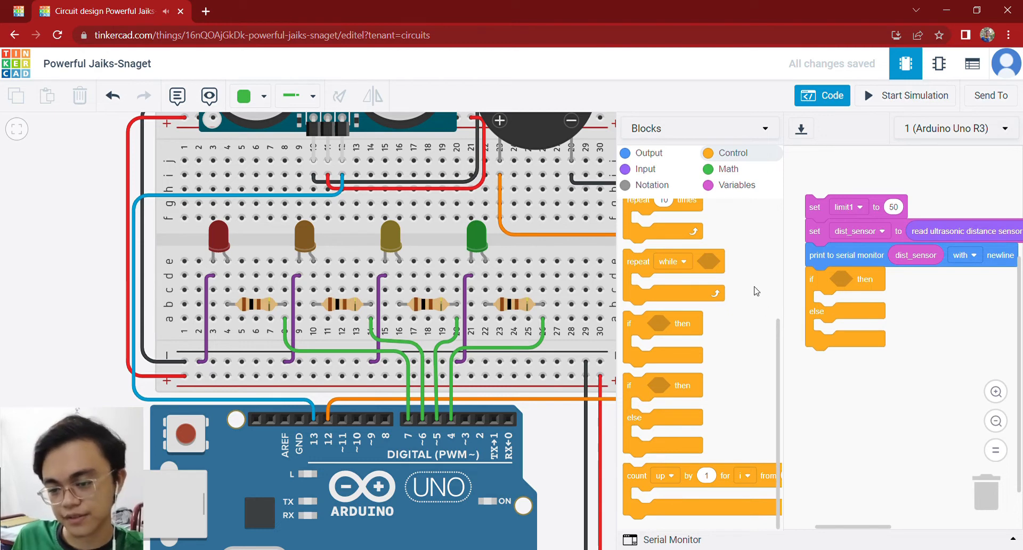
# Set the if block's condition to dist_sensor ≤ limit1 using a comparison block and the two variables
pyautogui.click(734, 166)
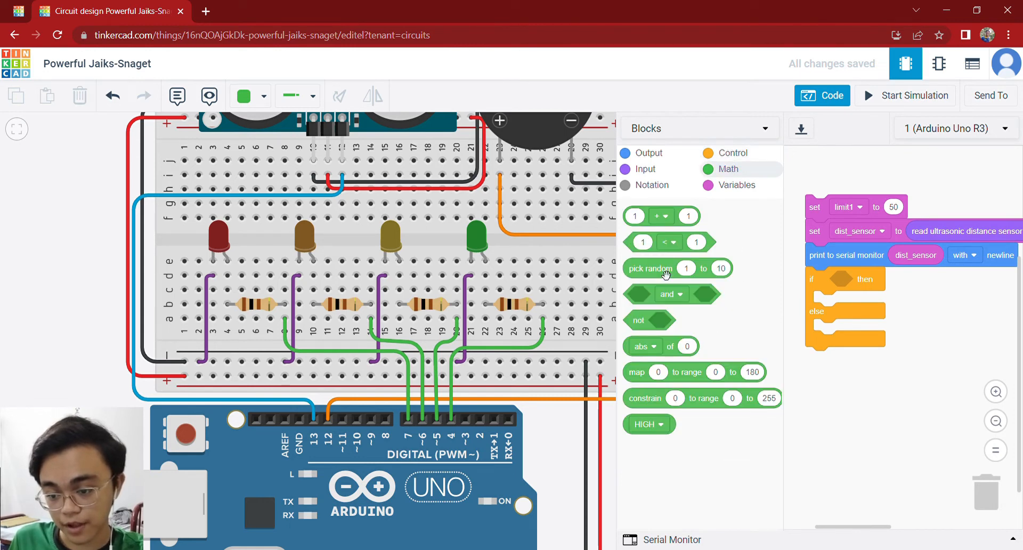
pyautogui.moveTo(656, 251); pyautogui.dragTo(862, 297)
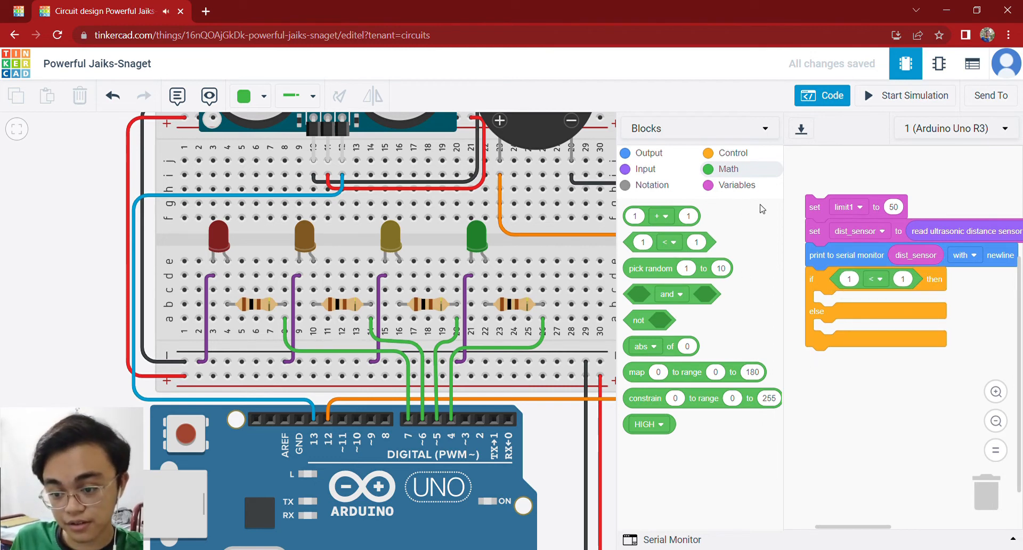
pyautogui.click(877, 279)
pyautogui.click(868, 325)
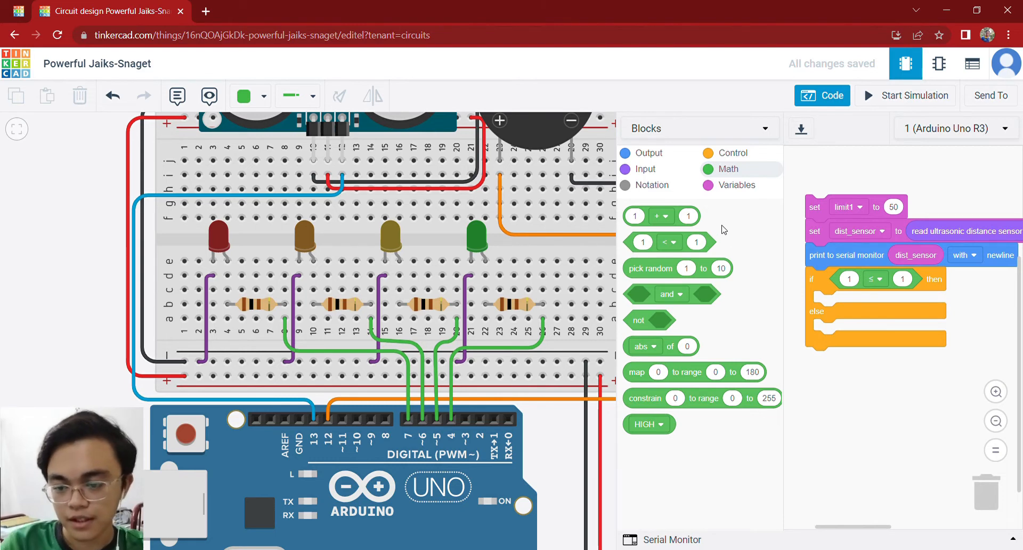
pyautogui.click(737, 185)
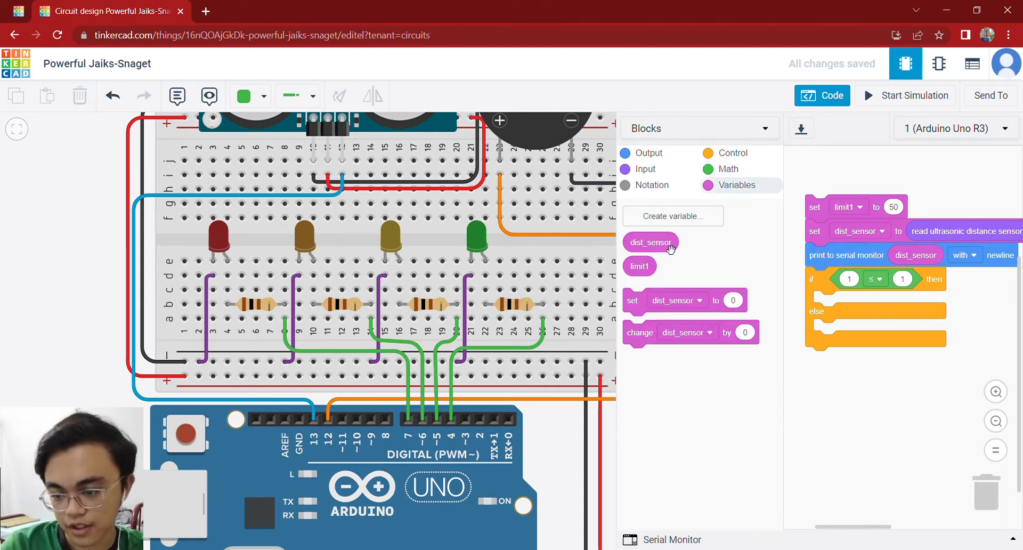
pyautogui.moveTo(670, 250); pyautogui.dragTo(875, 293)
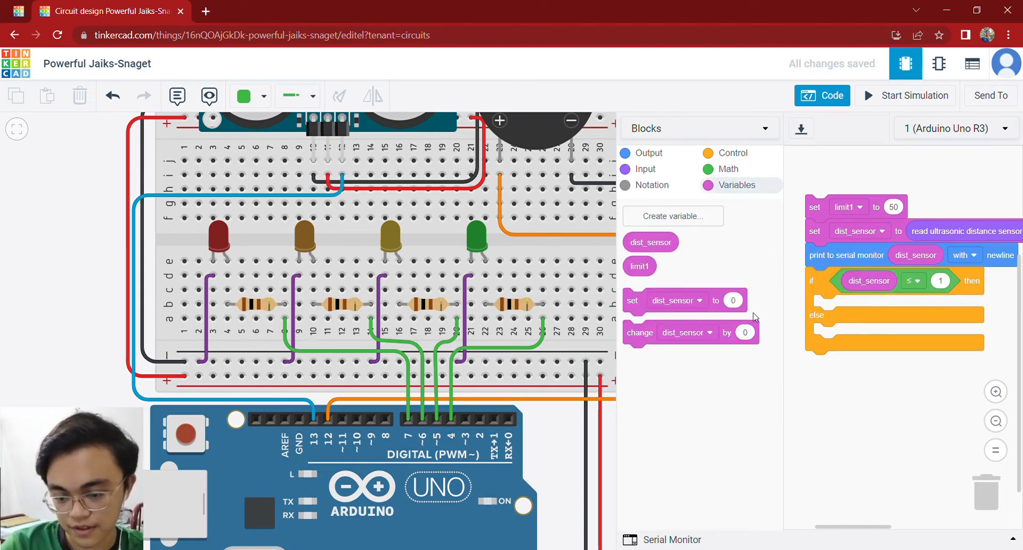
pyautogui.moveTo(641, 269); pyautogui.dragTo(955, 272)
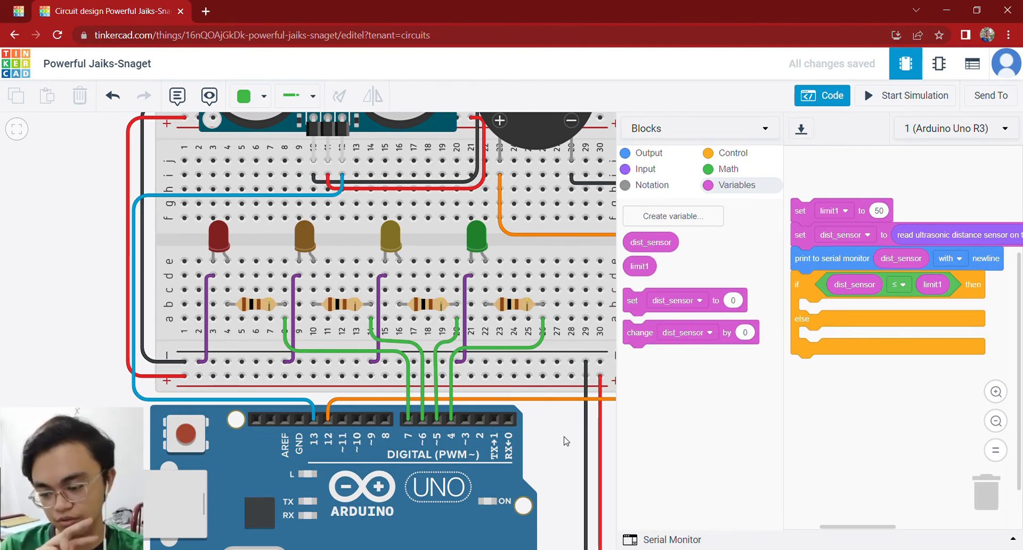
# Add a digital set pin block in the then branch that sets the buzzer's pin 12 to HIGH
pyautogui.moveTo(564, 437); pyautogui.dragTo(566, 502)
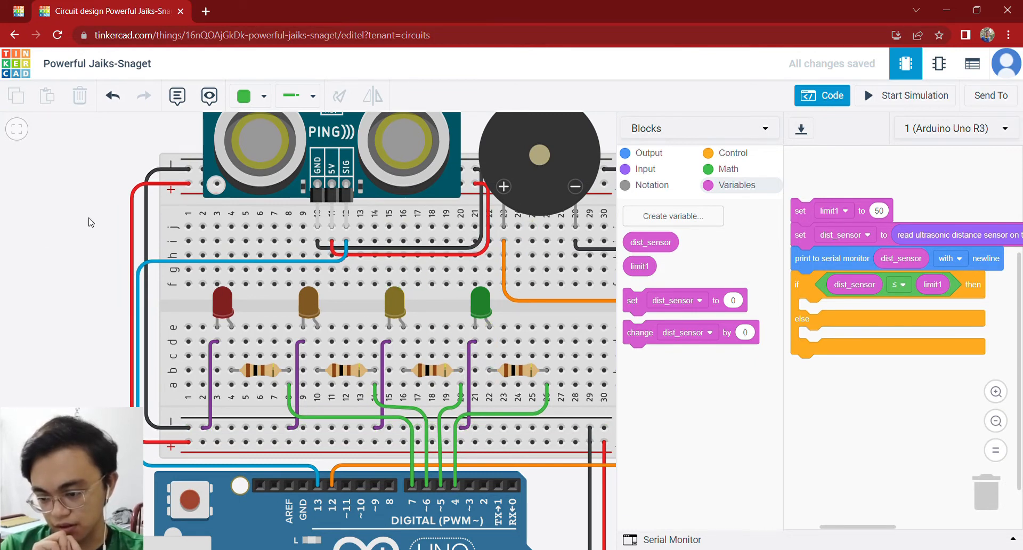
pyautogui.moveTo(82, 259); pyautogui.dragTo(25, 217)
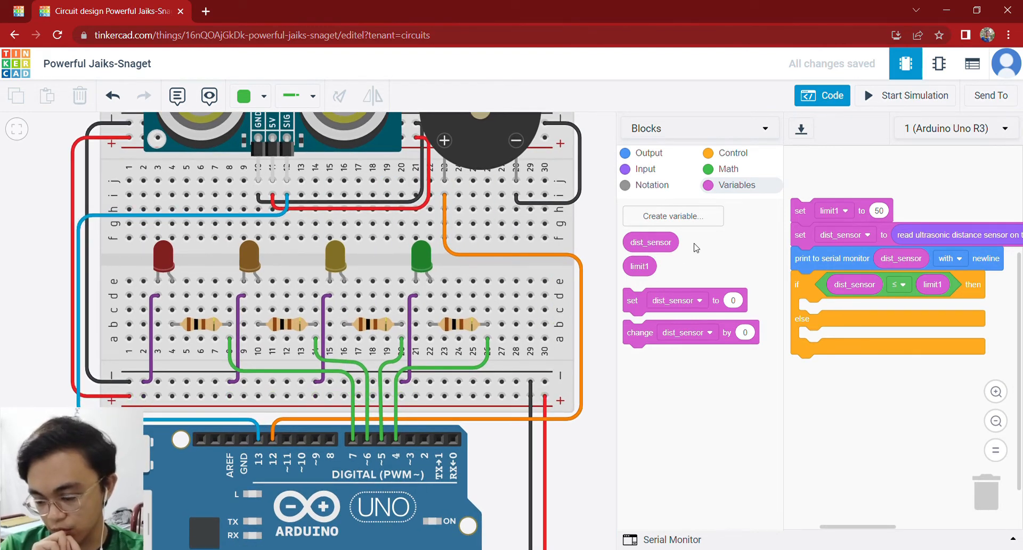
pyautogui.click(659, 154)
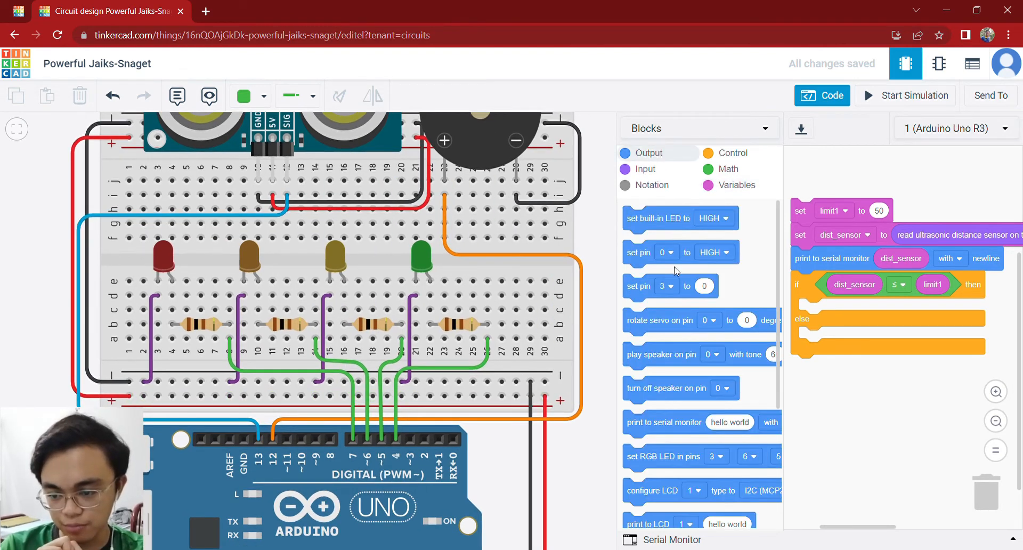
pyautogui.moveTo(647, 262); pyautogui.dragTo(840, 314)
pyautogui.click(841, 312)
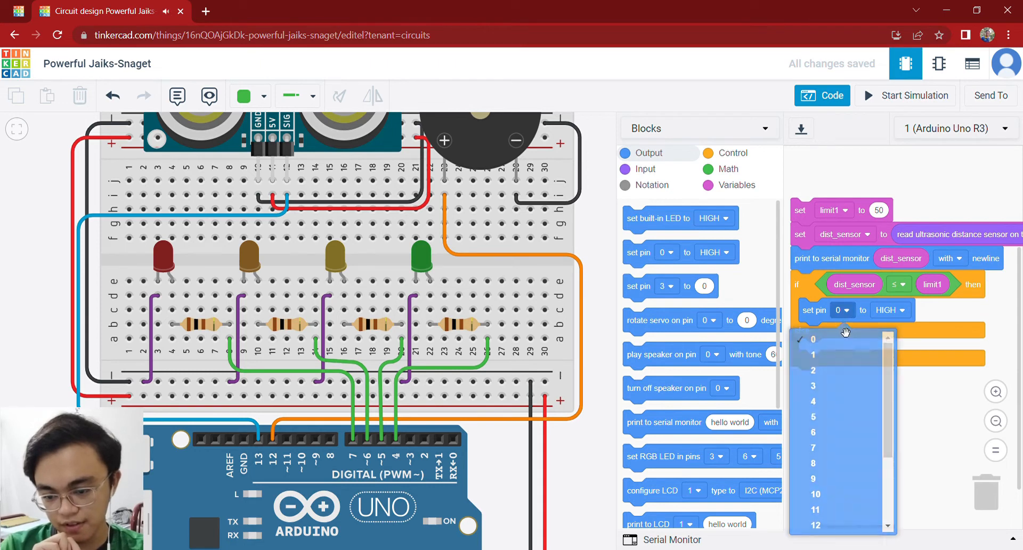
pyautogui.scroll(-1, 873, 453)
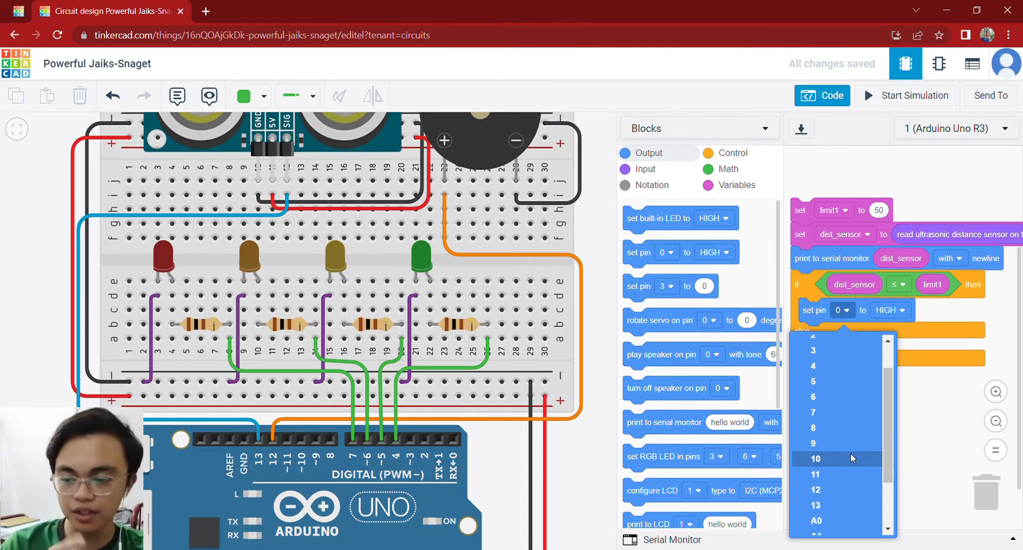
pyautogui.click(856, 491)
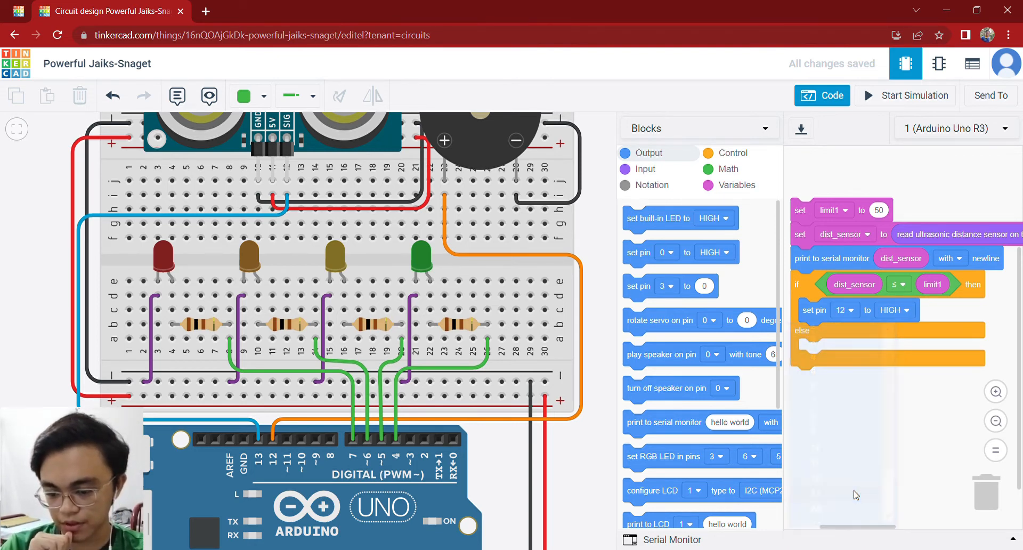
pyautogui.moveTo(872, 441); pyautogui.dragTo(866, 420)
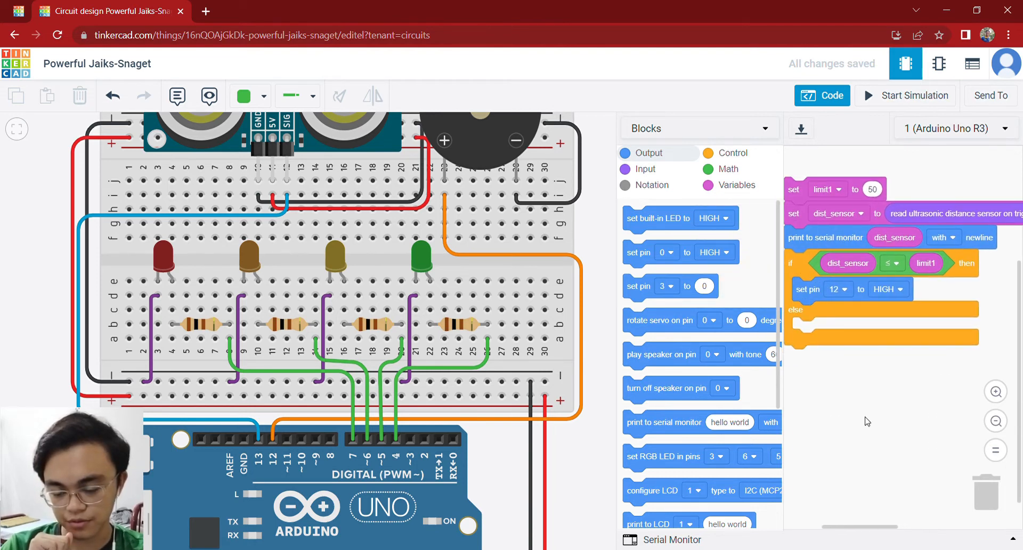
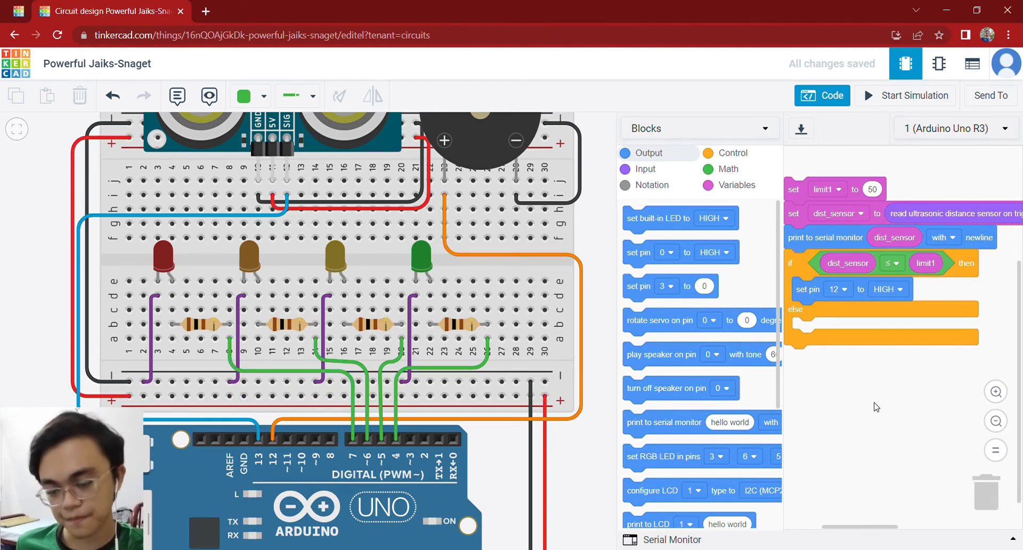
# Add a set pin block below the pin 12 block in the then branch, setting the red LED's pin 7 to HIGH
pyautogui.moveTo(657, 226); pyautogui.dragTo(831, 325)
pyautogui.click(839, 314)
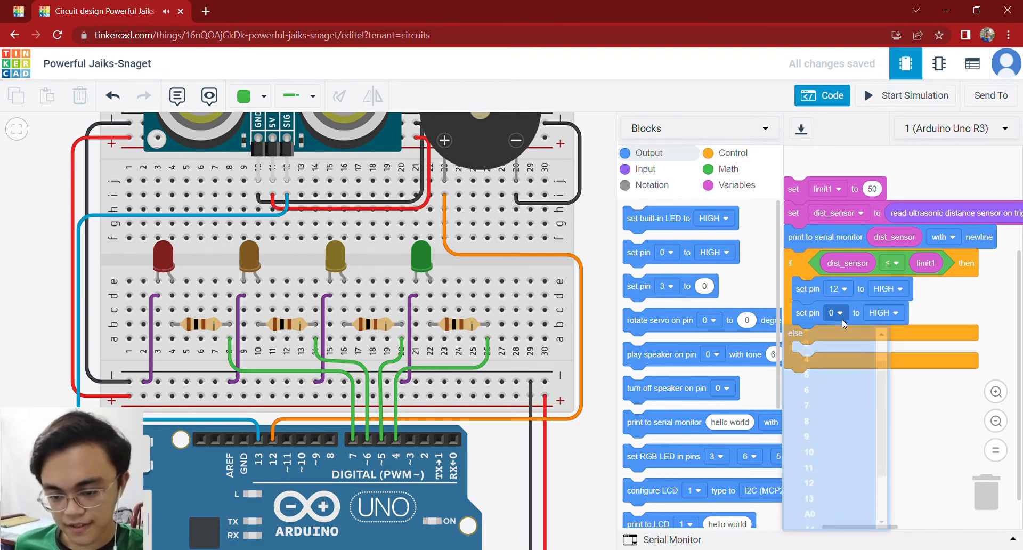
pyautogui.click(832, 413)
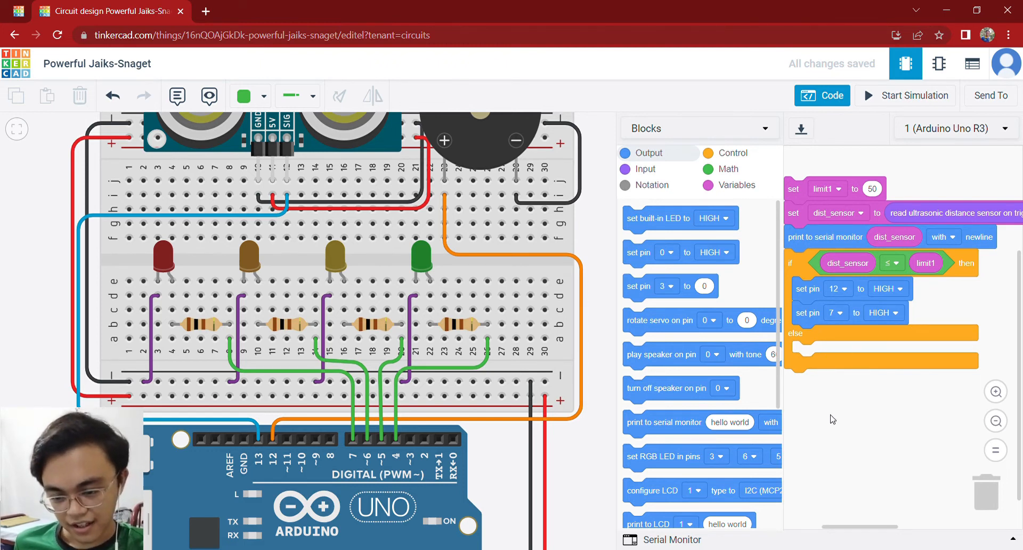
# Add a set pin block in the else branch that sets the buzzer's pin 12 to LOW
pyautogui.moveTo(832, 417); pyautogui.dragTo(849, 408)
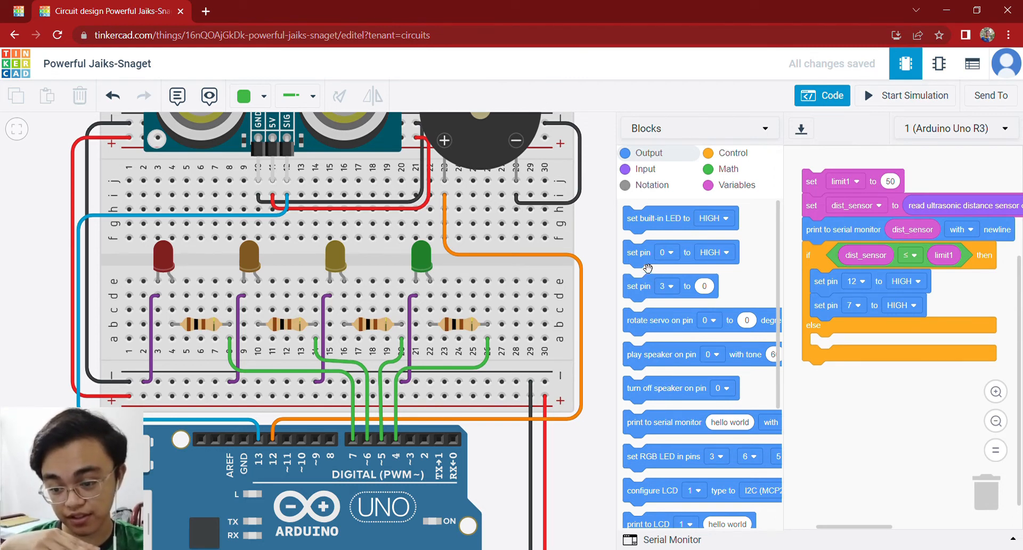
pyautogui.moveTo(648, 268)
pyautogui.mouseDown()
pyautogui.moveTo(841, 328)
pyautogui.moveTo(852, 358)
pyautogui.moveTo(837, 366)
pyautogui.mouseUp()
pyautogui.click(853, 344)
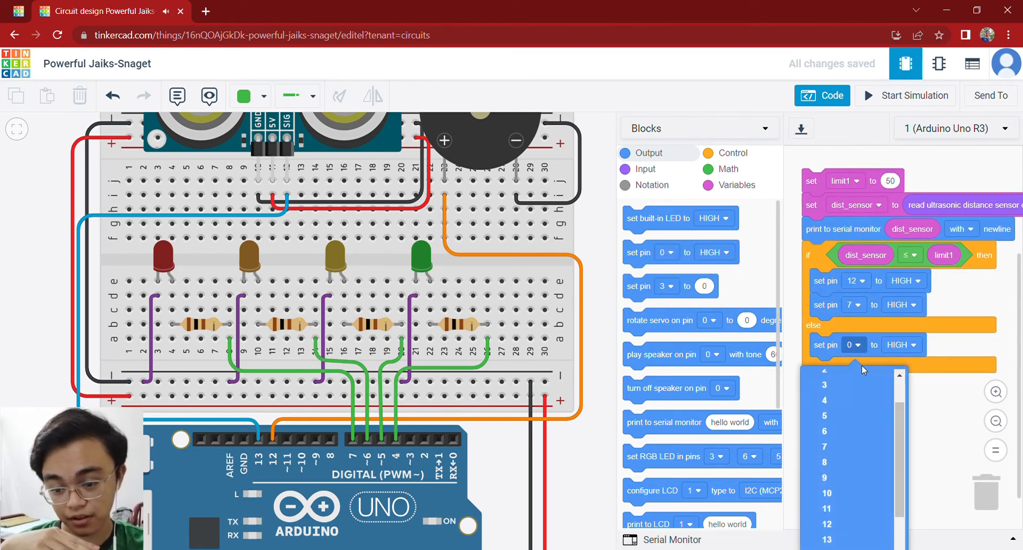
pyautogui.click(835, 524)
pyautogui.click(914, 345)
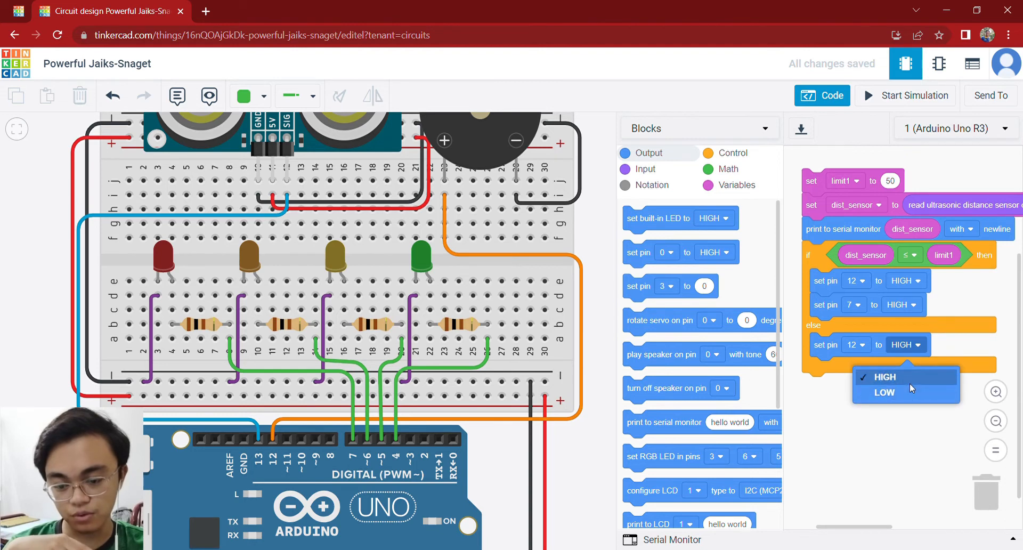
pyautogui.click(908, 393)
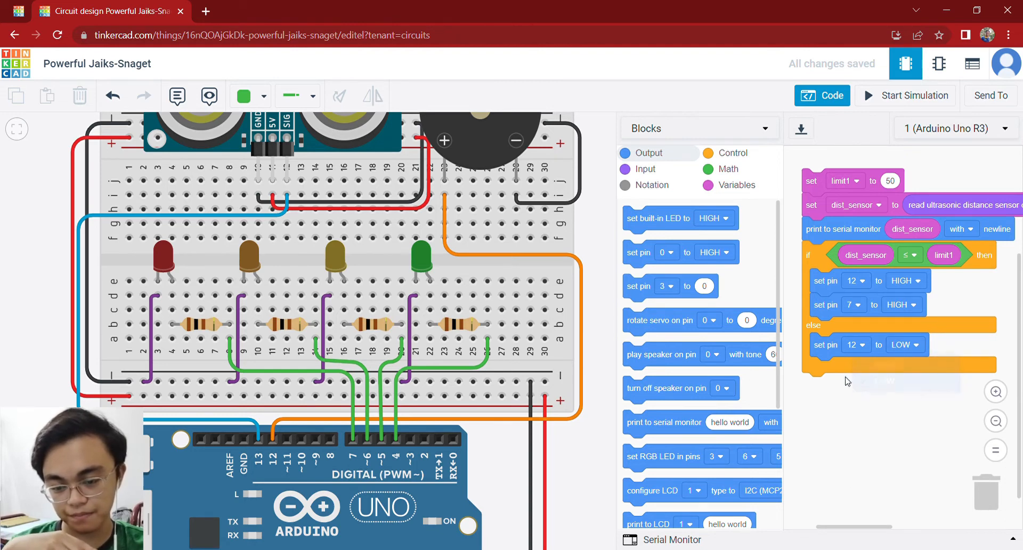
pyautogui.moveTo(648, 302); pyautogui.dragTo(857, 387)
pyautogui.click(851, 369)
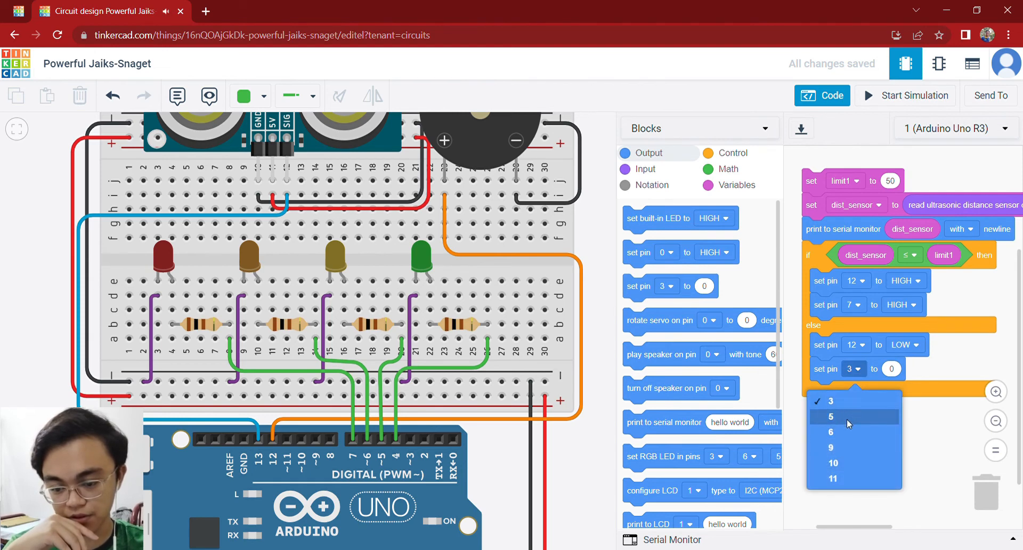
pyautogui.moveTo(833, 369); pyautogui.dragTo(1012, 509)
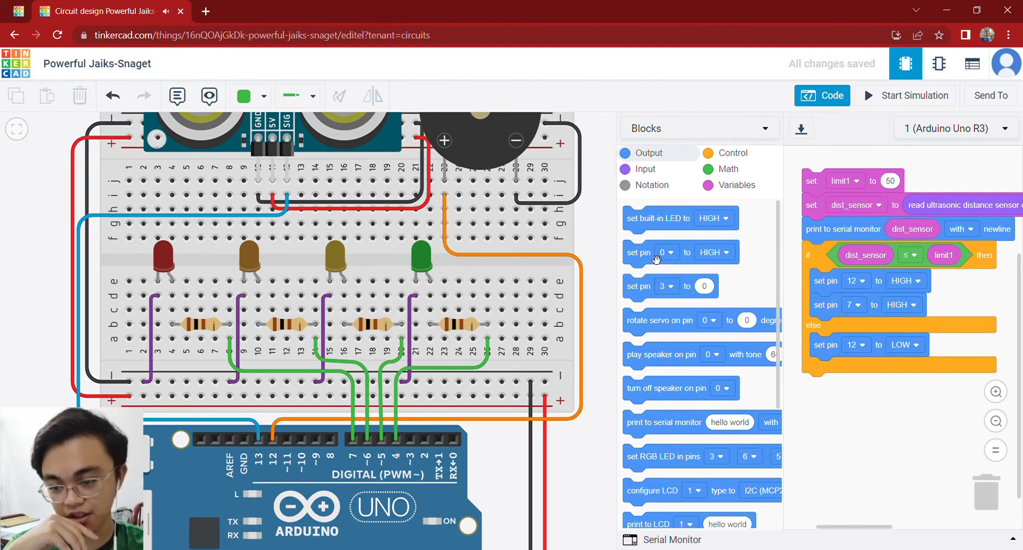
# Add a digital set pin block below pin 12 in the else branch, setting the red LED's pin 7 to LOW
pyautogui.moveTo(656, 259); pyautogui.dragTo(850, 383)
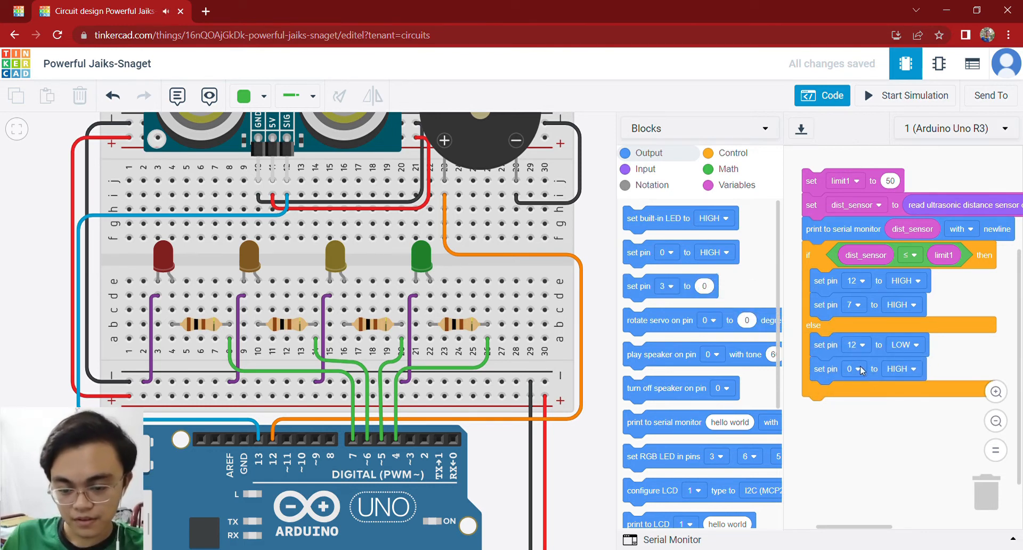
pyautogui.click(860, 366)
pyautogui.click(855, 252)
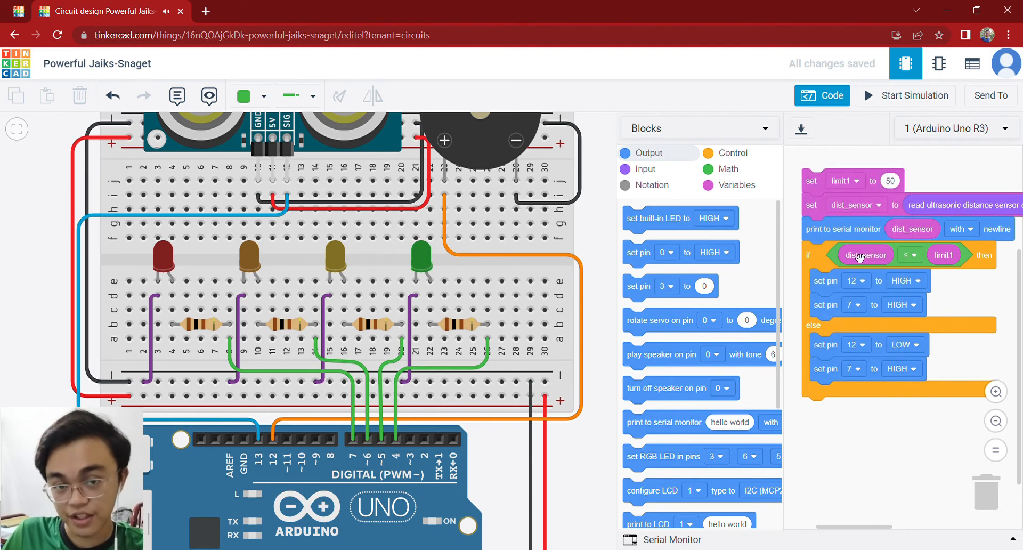
pyautogui.click(906, 372)
pyautogui.click(909, 414)
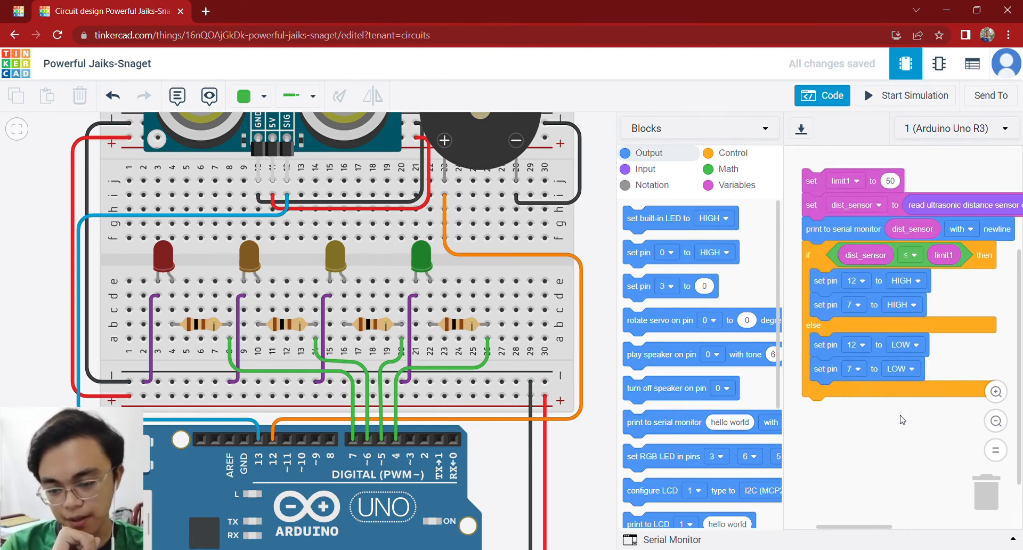
pyautogui.scroll(1, 902, 419)
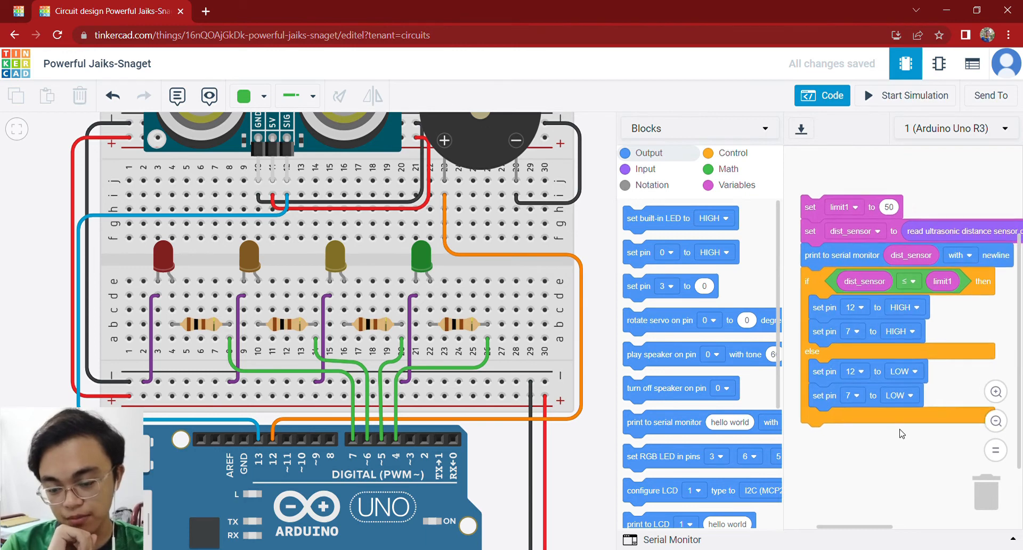
pyautogui.scroll(-3, 901, 433)
pyautogui.scroll(3, 906, 414)
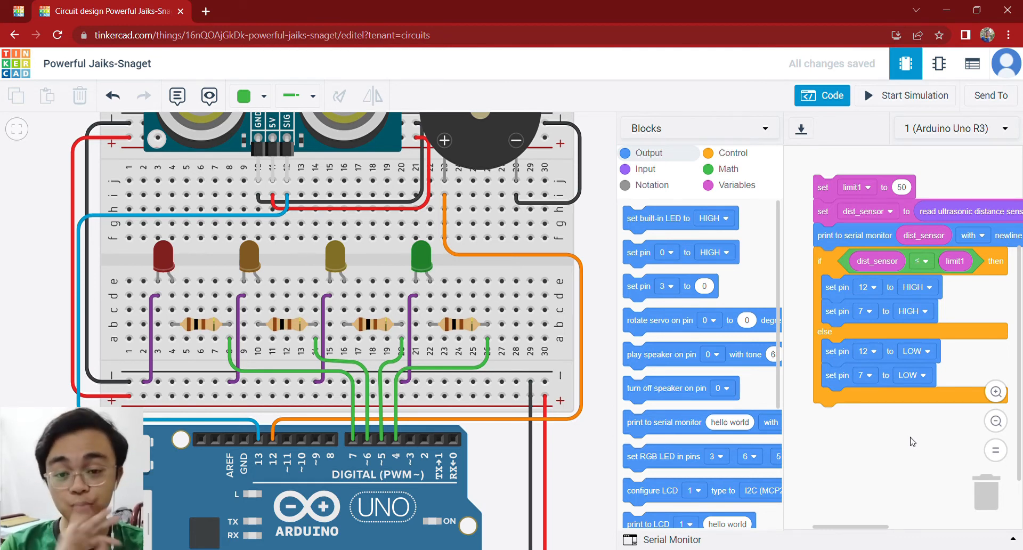
# Create a new variable named limit2
pyautogui.scroll(-1, 914, 421)
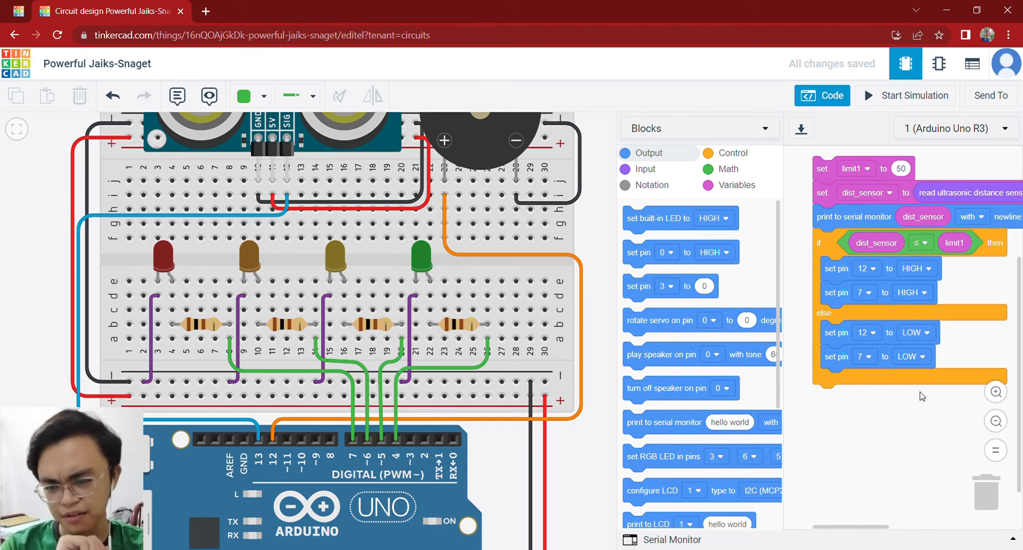
pyautogui.click(737, 186)
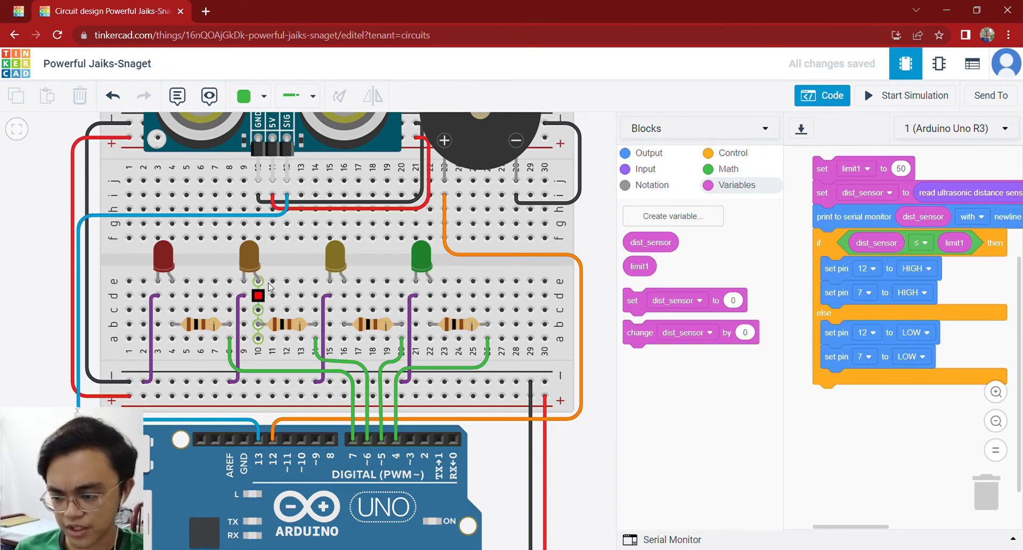
pyautogui.click(698, 228)
pyautogui.write('li')
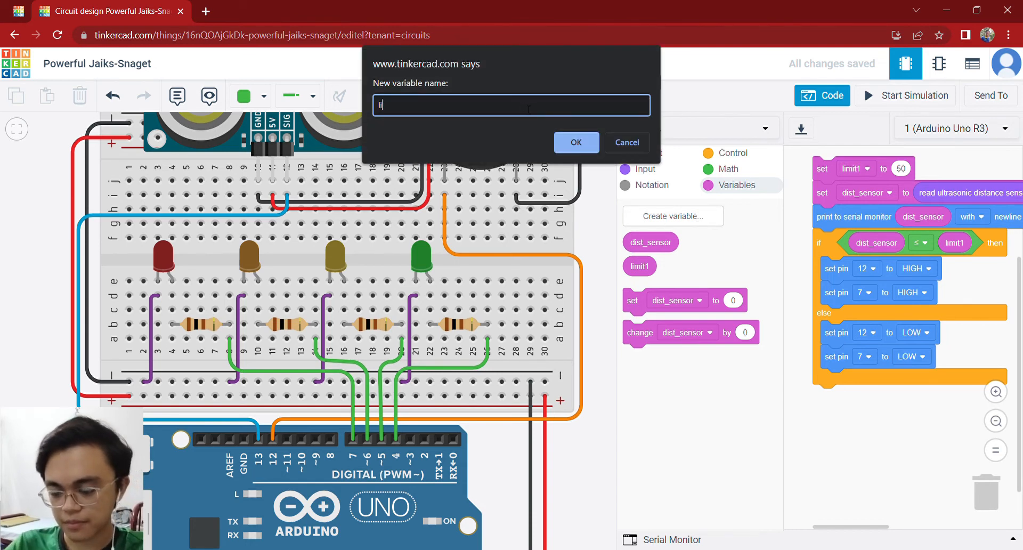
pyautogui.write('mit')
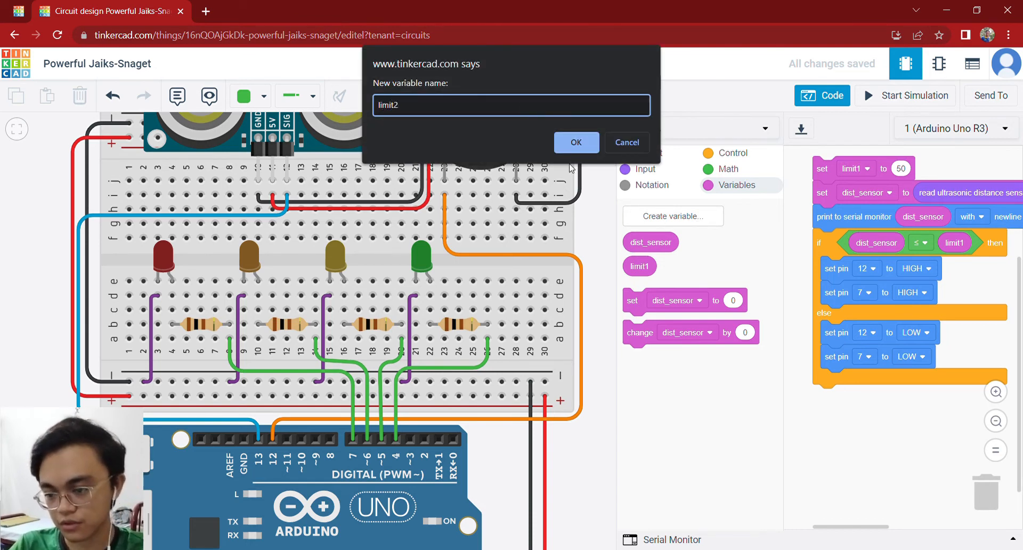
pyautogui.write('2')
pyautogui.click(574, 143)
# Add a set variable block below the if-else block that sets limit2 to 100
pyautogui.moveTo(652, 340); pyautogui.dragTo(841, 412)
pyautogui.click(883, 401)
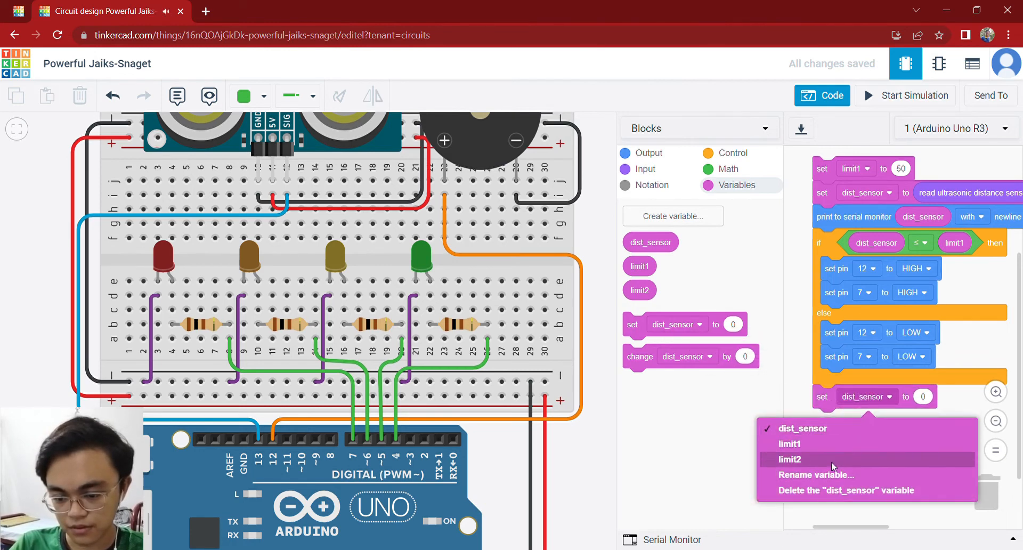
pyautogui.click(831, 459)
pyautogui.click(908, 400)
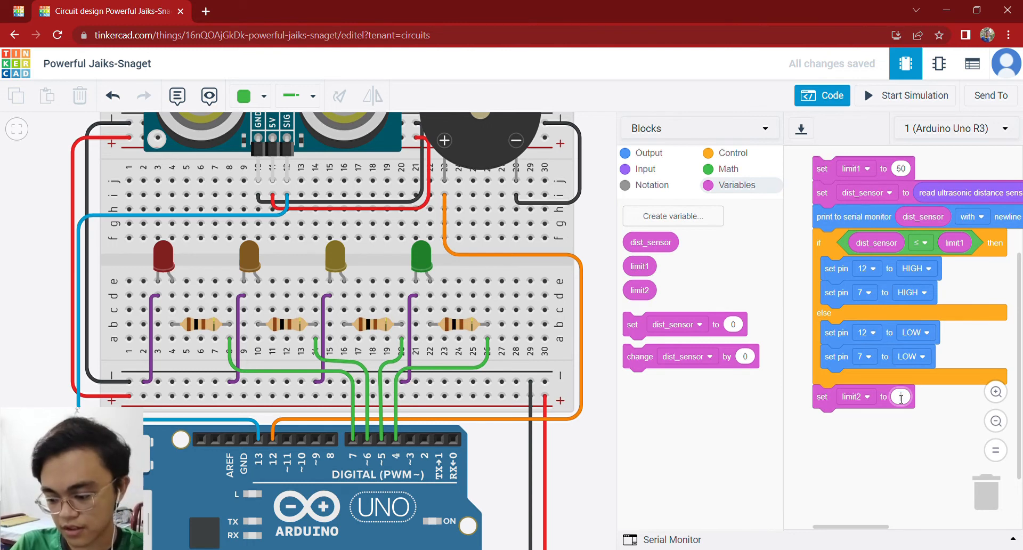
pyautogui.write('125')
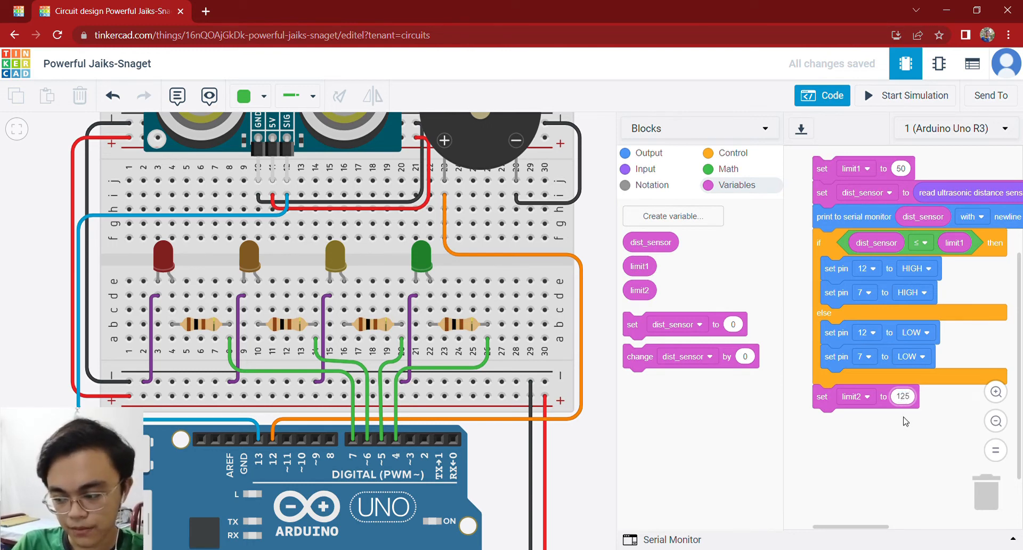
pyautogui.press('BackSpace')
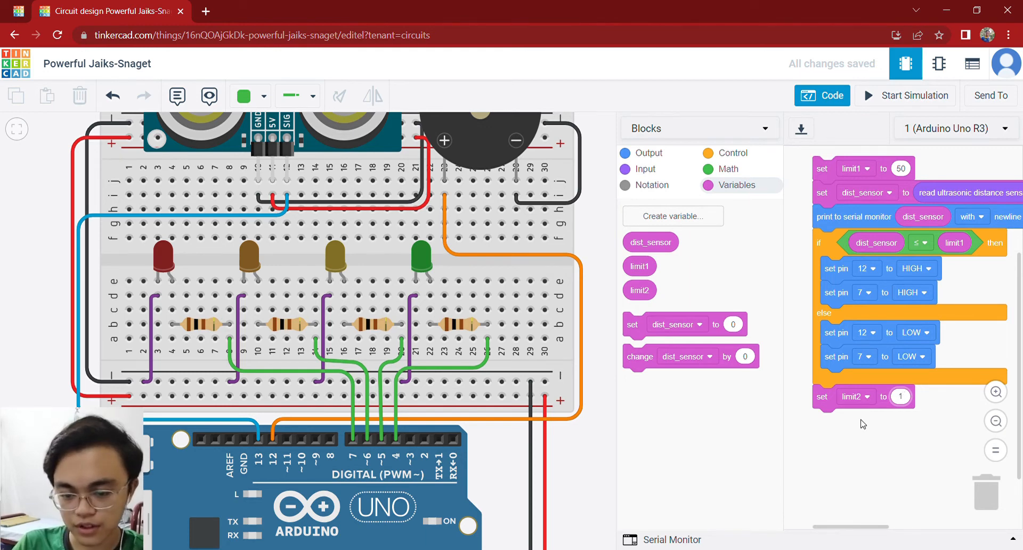
pyautogui.write('00')
pyautogui.click(863, 423)
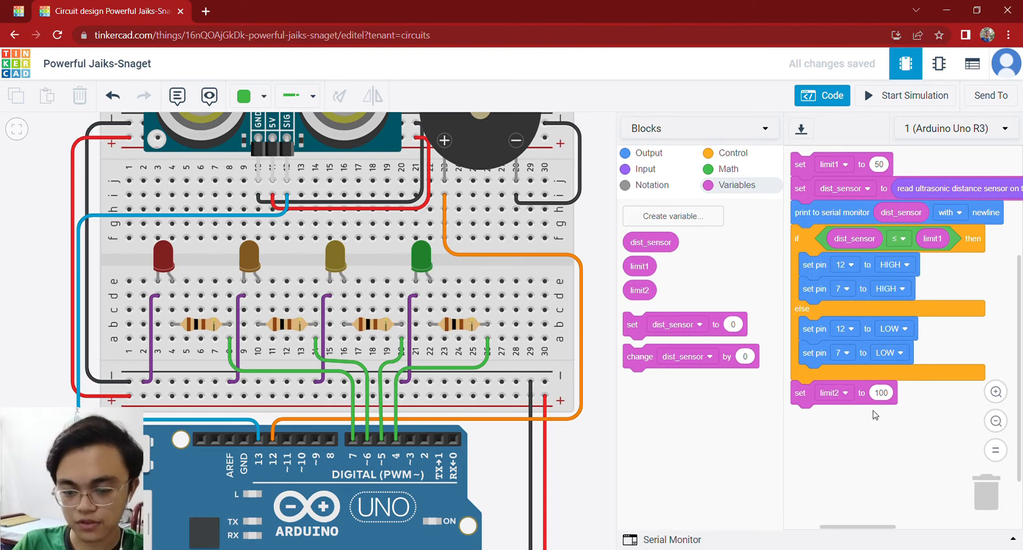
# Add an if-then-else block below the set limit2 block
pyautogui.moveTo(874, 423); pyautogui.dragTo(890, 426)
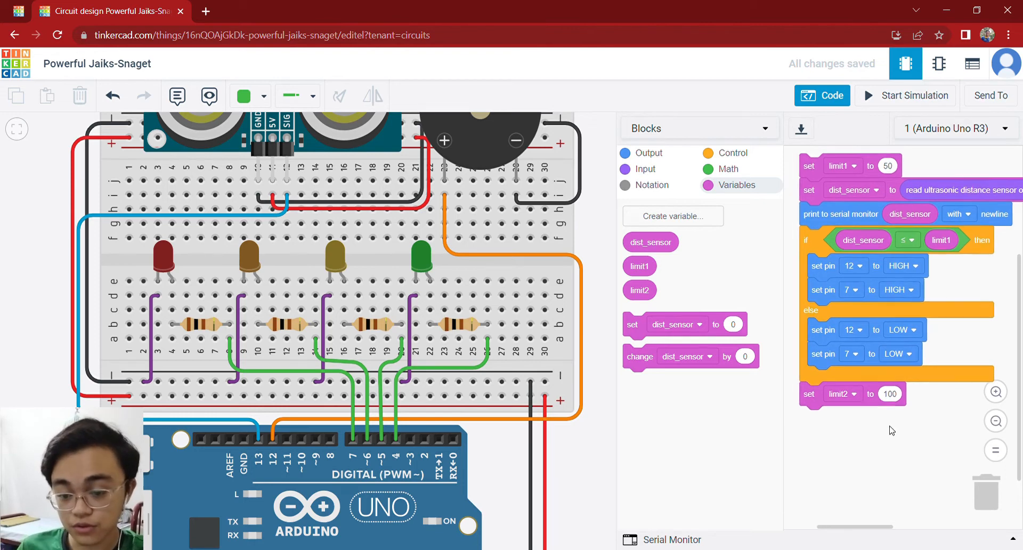
pyautogui.click(728, 153)
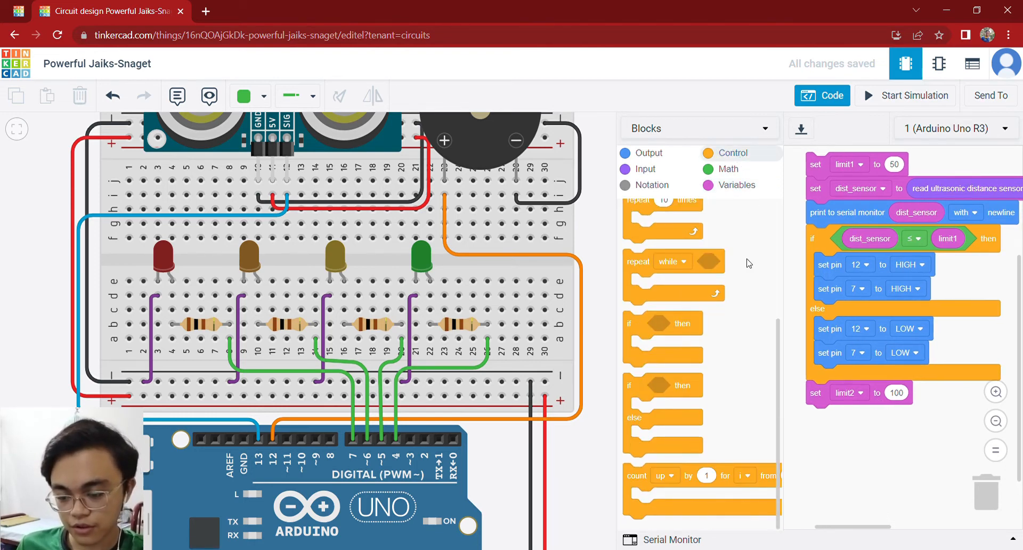
pyautogui.moveTo(657, 391); pyautogui.dragTo(825, 430)
pyautogui.moveTo(922, 450); pyautogui.dragTo(913, 438)
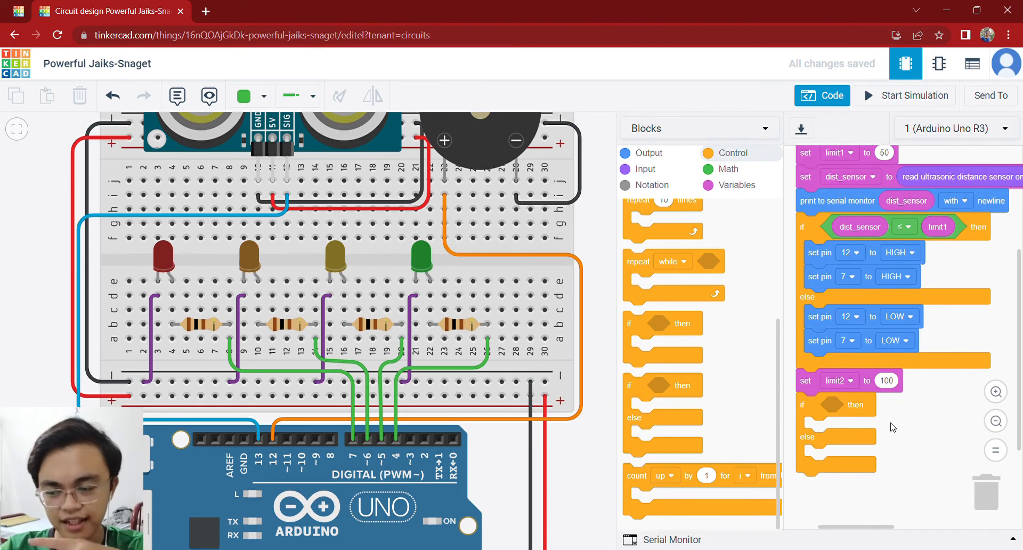
# Give the new if-else block the condition dist_sensor ≤ limit2, using a comparison block and the two variables
pyautogui.click(725, 169)
pyautogui.moveTo(659, 248); pyautogui.dragTo(852, 424)
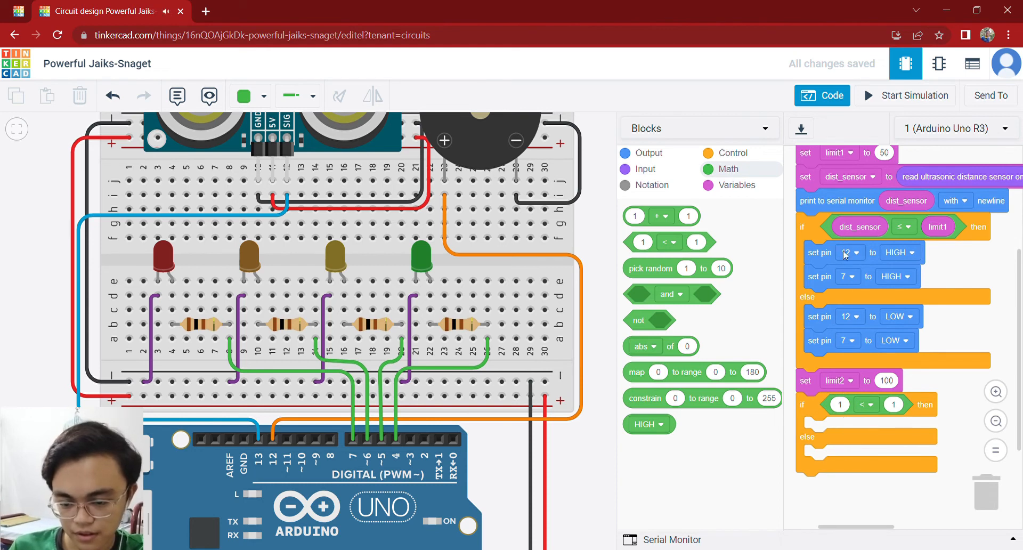
pyautogui.click(738, 186)
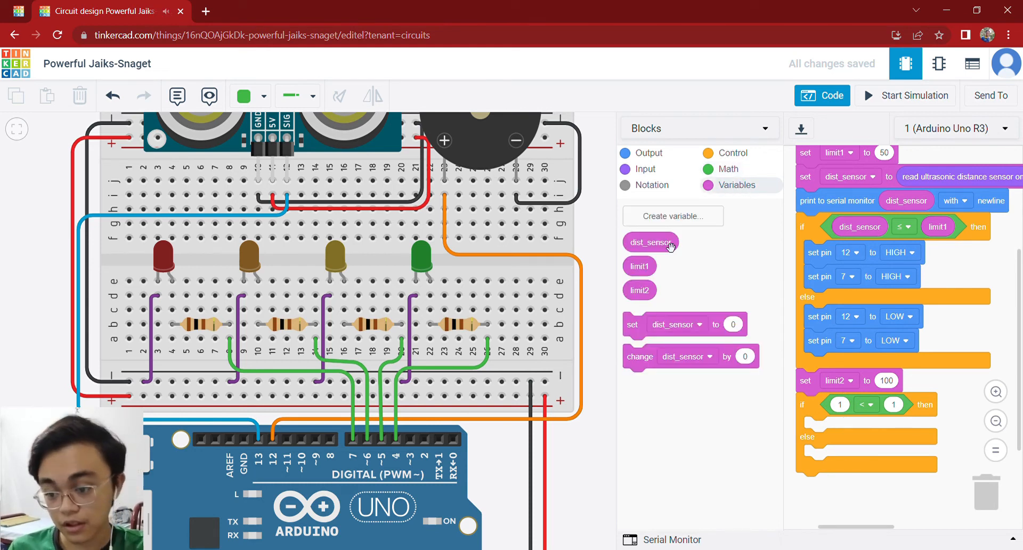
pyautogui.moveTo(670, 246); pyautogui.dragTo(849, 417)
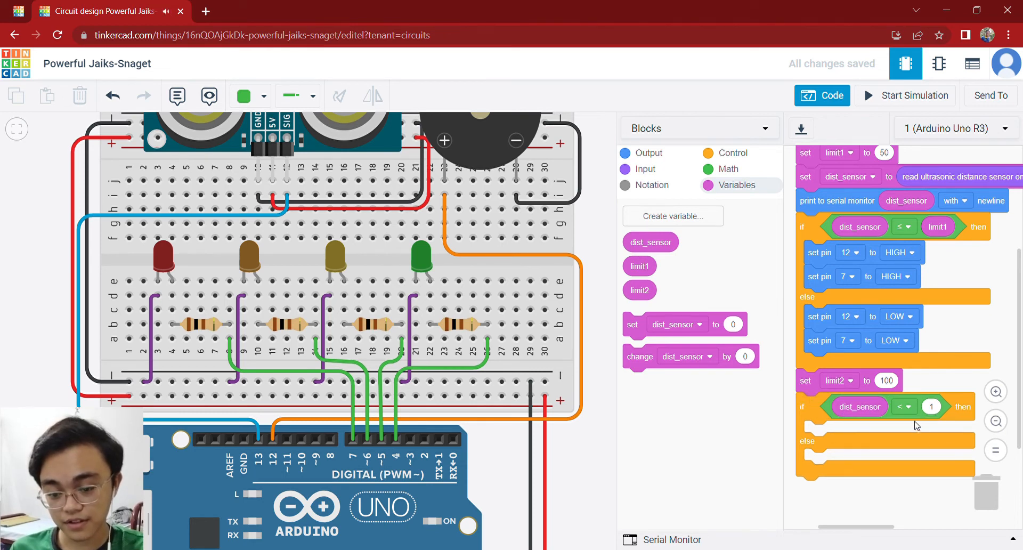
pyautogui.click(904, 407)
pyautogui.click(901, 448)
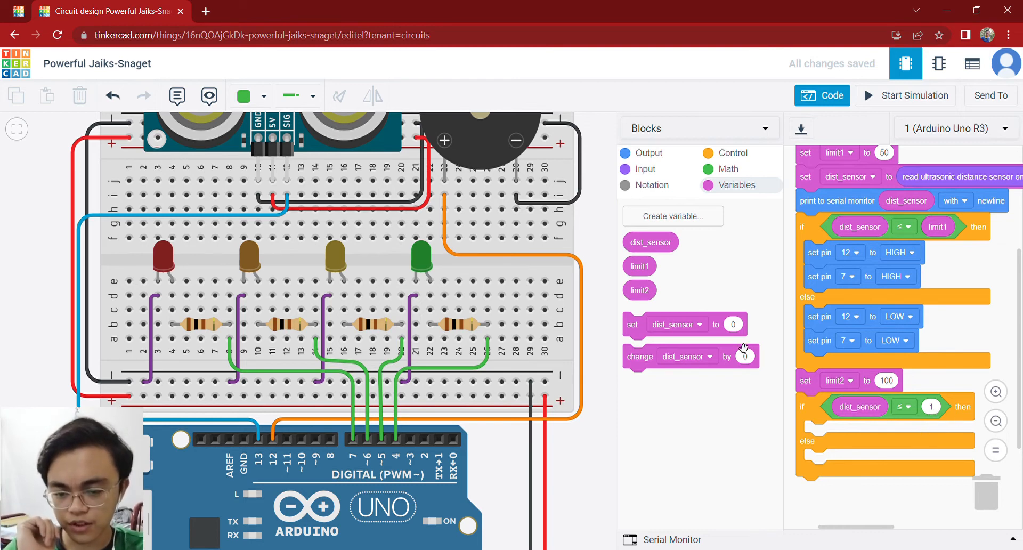
pyautogui.moveTo(654, 291); pyautogui.dragTo(955, 406)
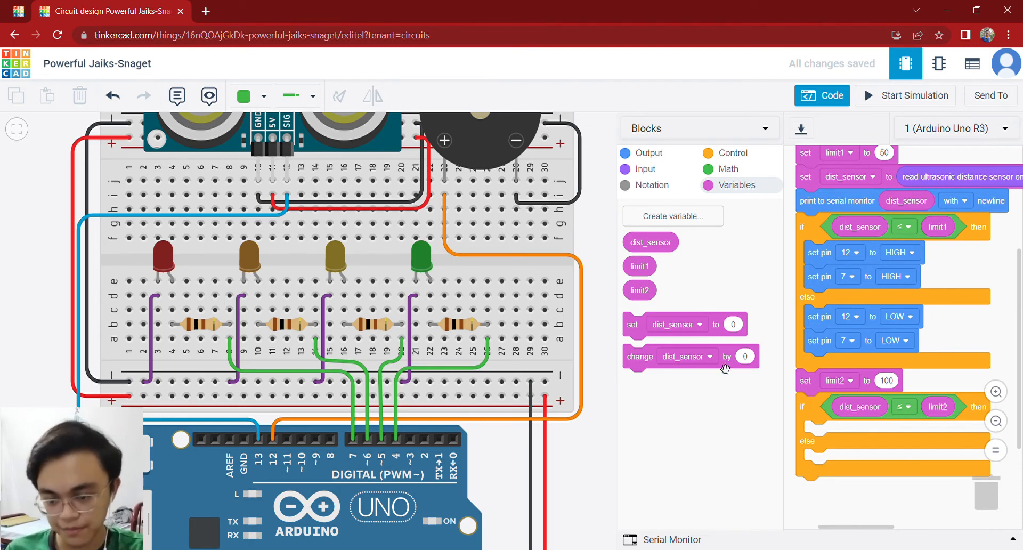
# Add a digital set pin block in the then branch of the limit2 condition, setting the orange LED's pin 6 to HIGH
pyautogui.click(662, 155)
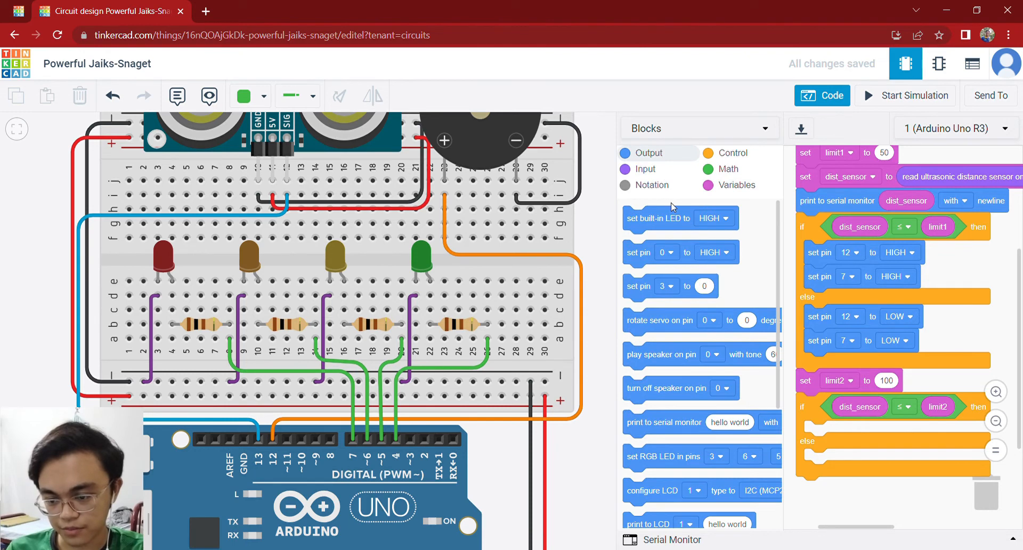
pyautogui.moveTo(644, 258); pyautogui.dragTo(839, 456)
pyautogui.click(851, 439)
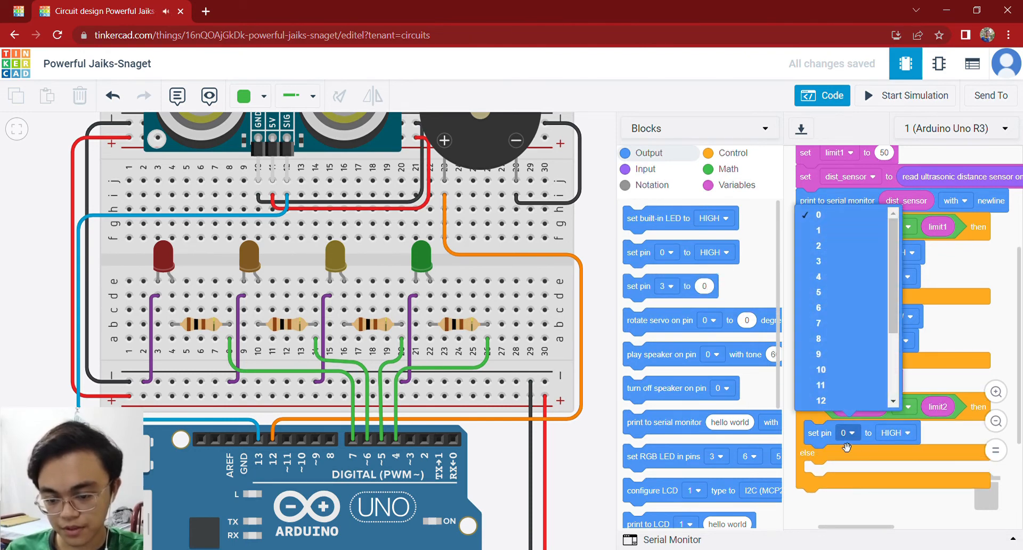
pyautogui.moveTo(589, 435); pyautogui.dragTo(622, 433)
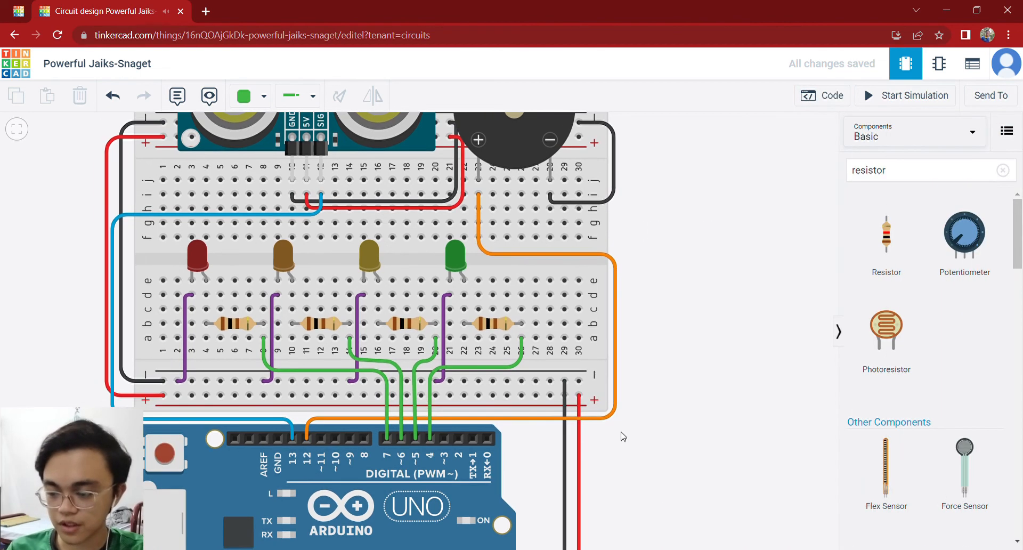
pyautogui.click(277, 294)
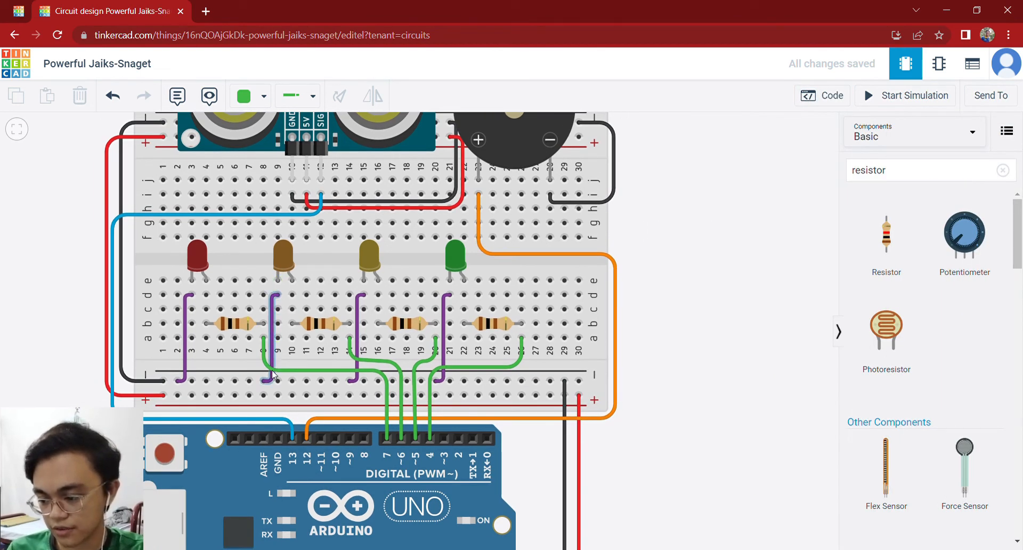
pyautogui.scroll(3, 346, 354)
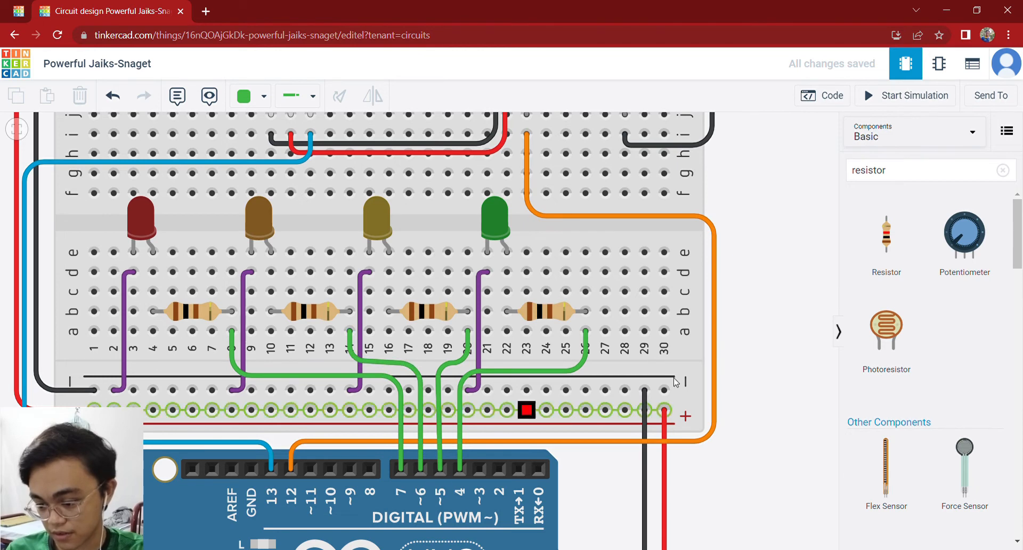
pyautogui.click(814, 96)
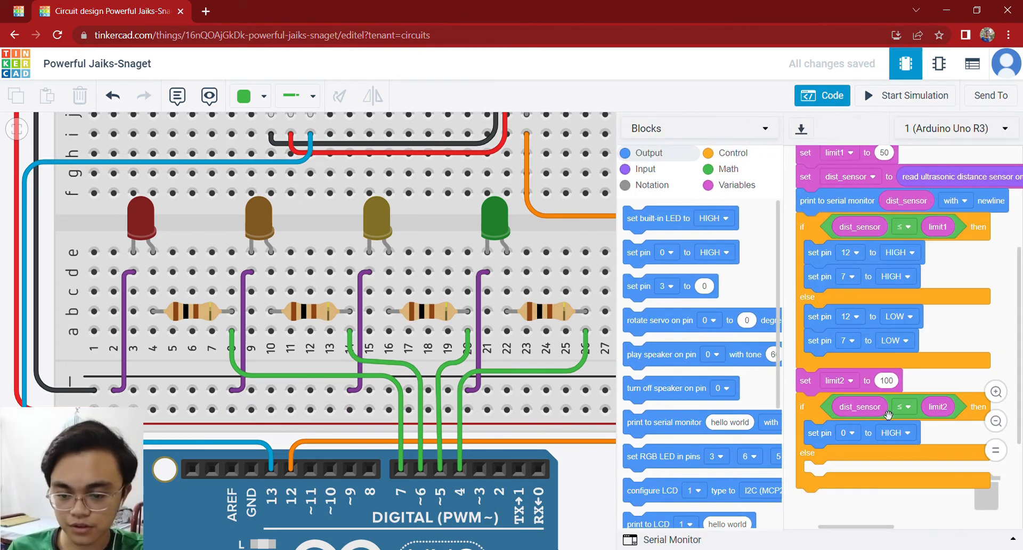
pyautogui.click(850, 432)
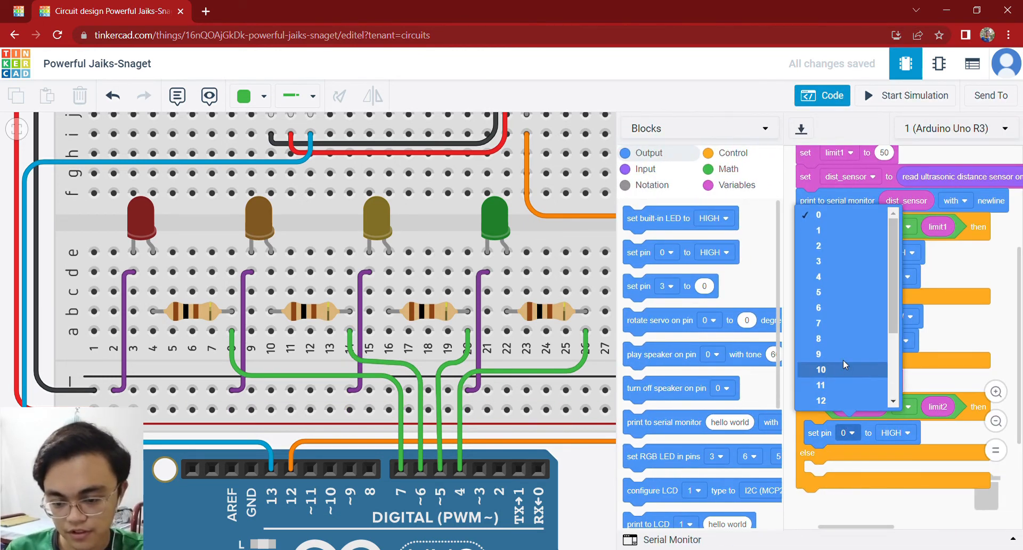
pyautogui.click(845, 307)
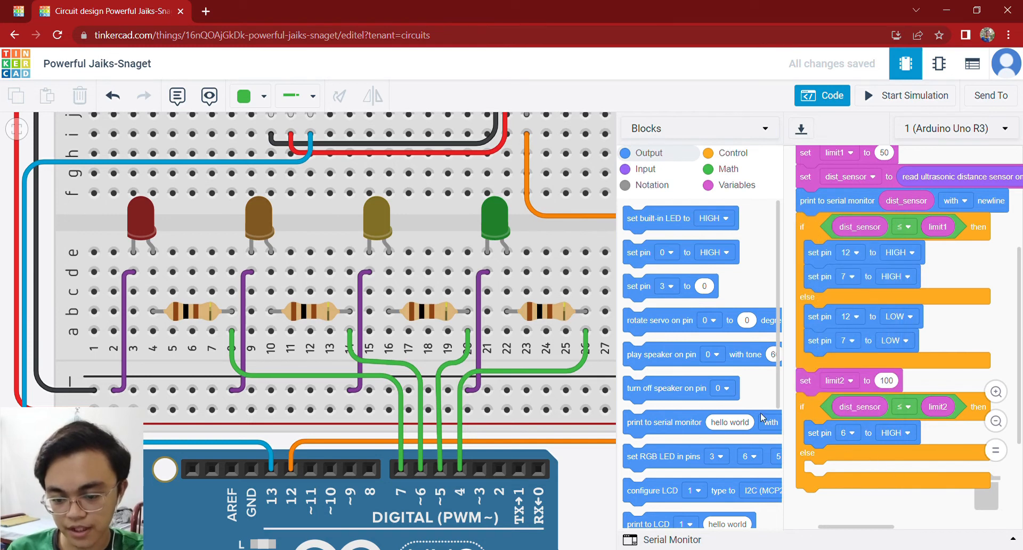
# Add a digital set pin block in the else branch of the limit2 condition, setting the orange LED's pin 6 to LOW
pyautogui.moveTo(647, 269)
pyautogui.mouseDown()
pyautogui.moveTo(776, 406)
pyautogui.moveTo(841, 504)
pyautogui.moveTo(832, 495)
pyautogui.mouseUp()
pyautogui.click(844, 473)
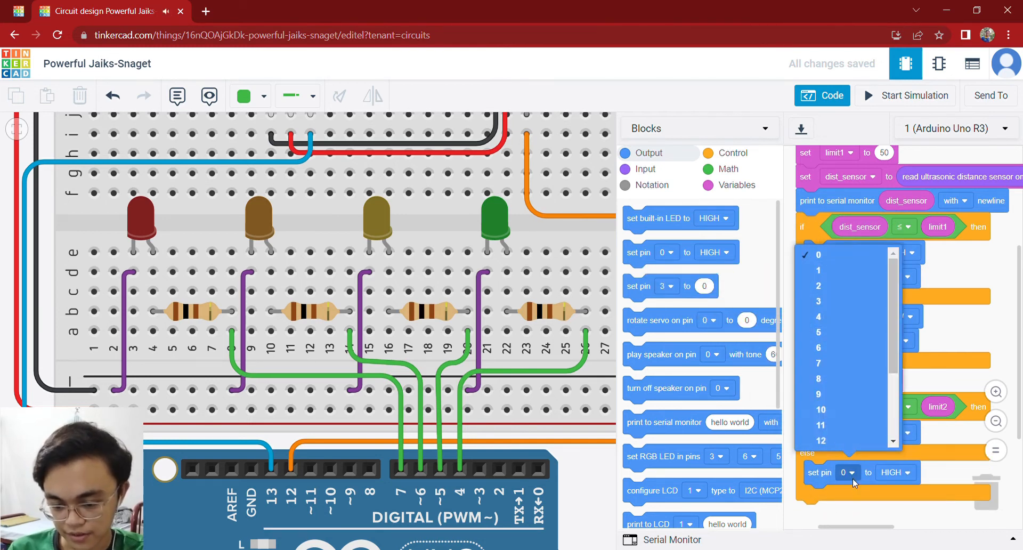
pyautogui.click(833, 346)
pyautogui.click(900, 484)
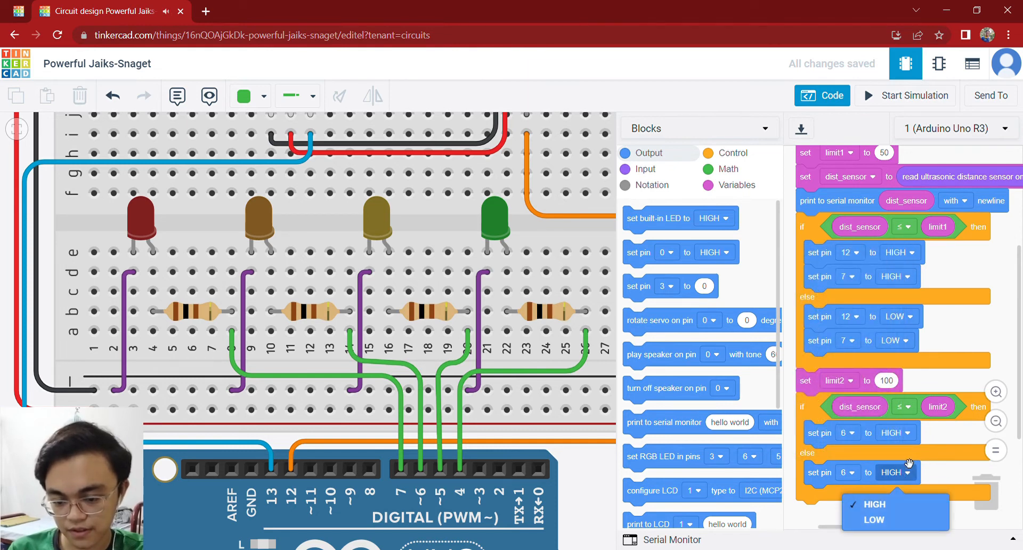
pyautogui.click(875, 522)
# Create a new variable named limit3
pyautogui.scroll(-3, 893, 485)
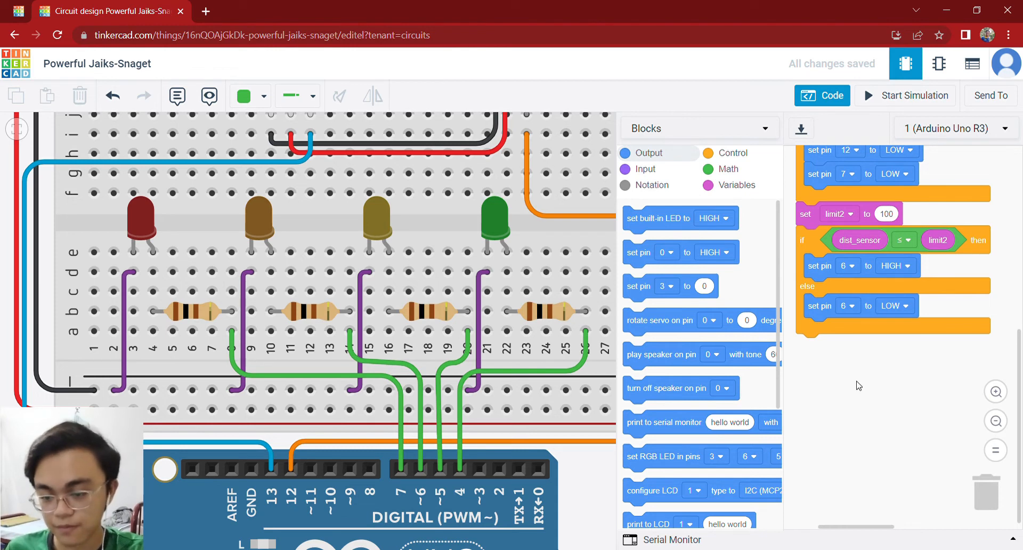
pyautogui.click(724, 184)
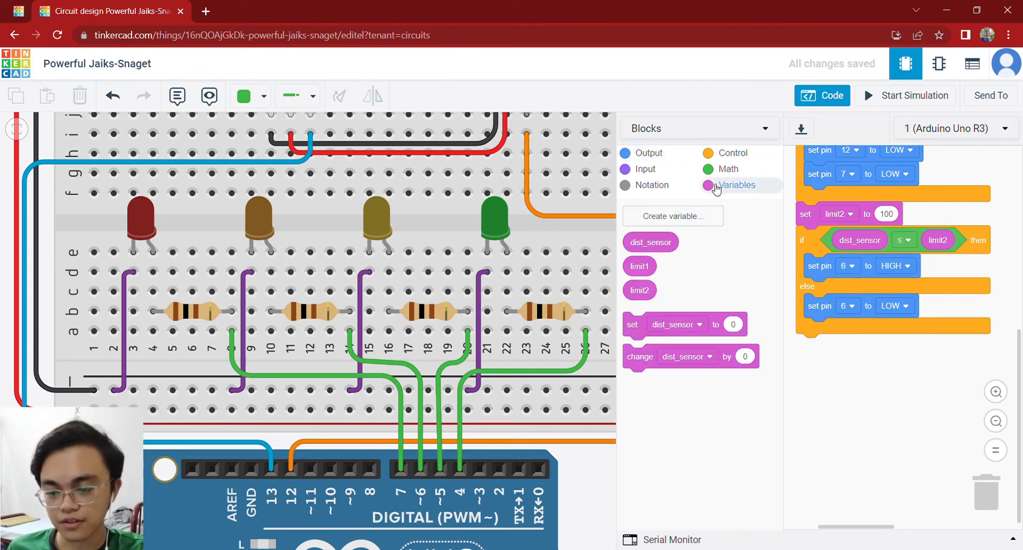
pyautogui.click(665, 230)
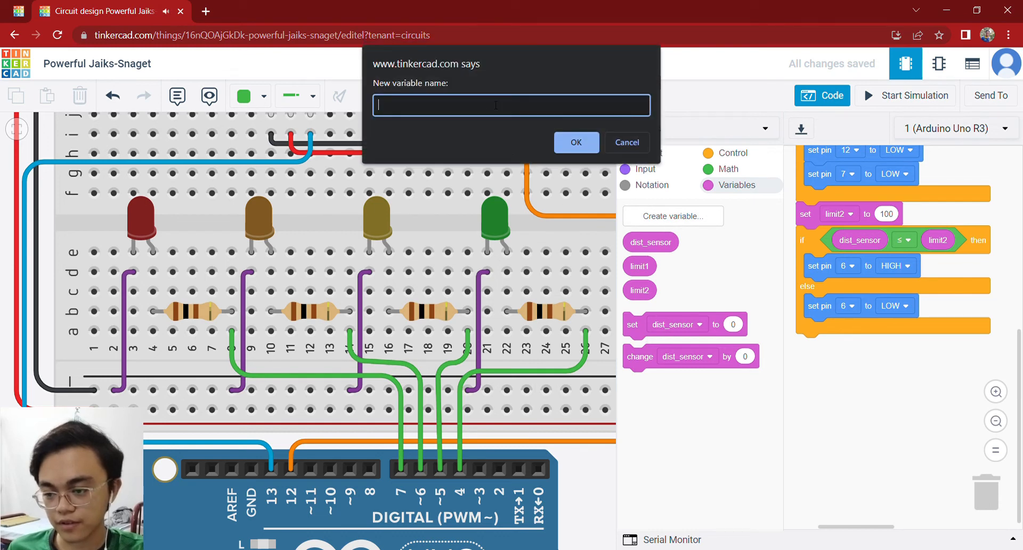
pyautogui.write('limit3')
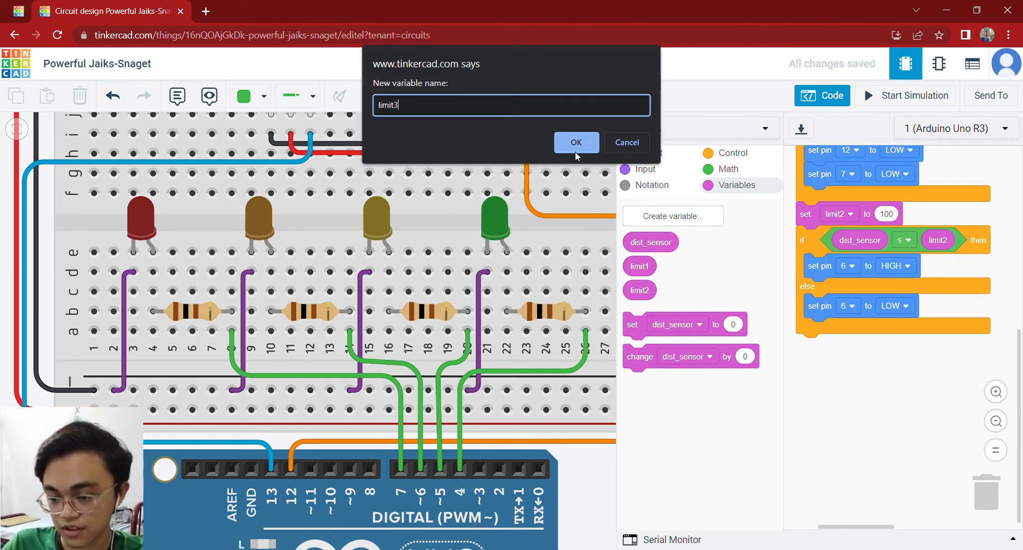
pyautogui.click(575, 153)
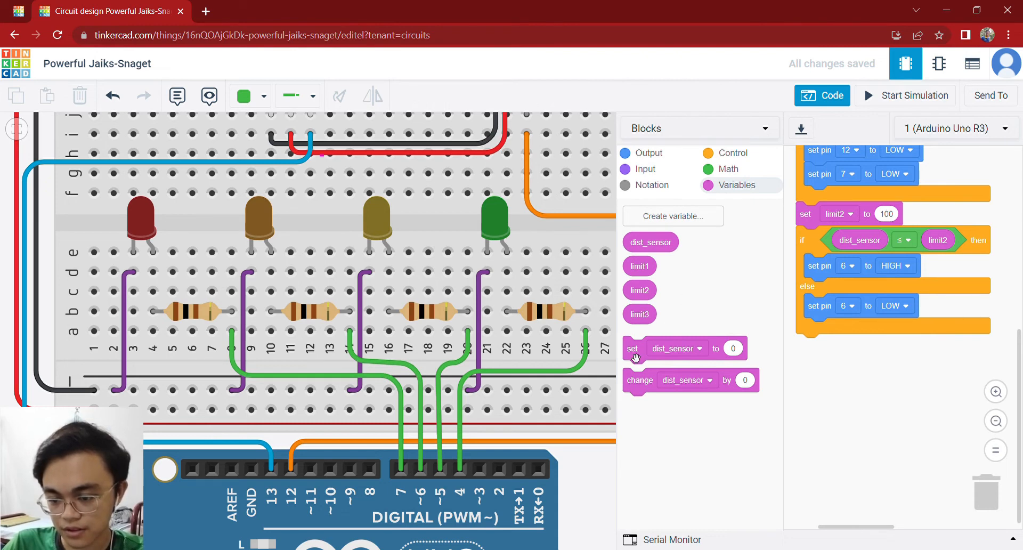
# Add a set variable block below the limit2 if-else block, assigning 225 to limit3
pyautogui.moveTo(632, 349); pyautogui.dragTo(817, 374)
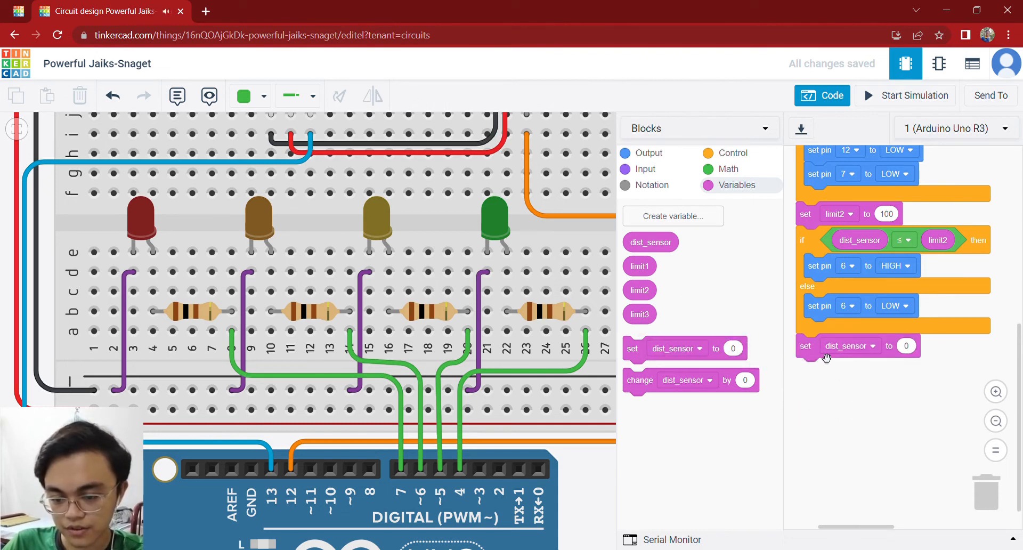
pyautogui.click(847, 351)
pyautogui.click(802, 423)
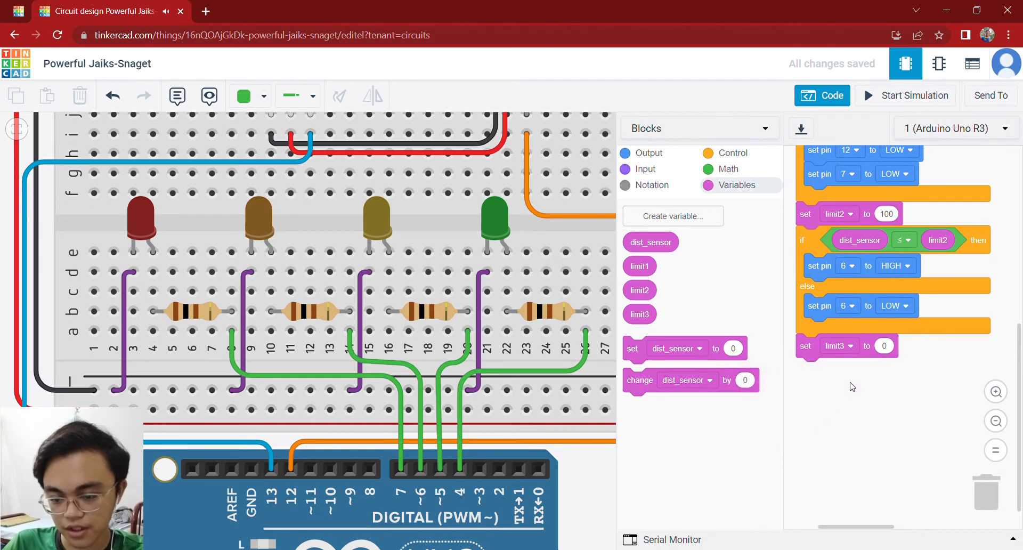
pyautogui.click(888, 348)
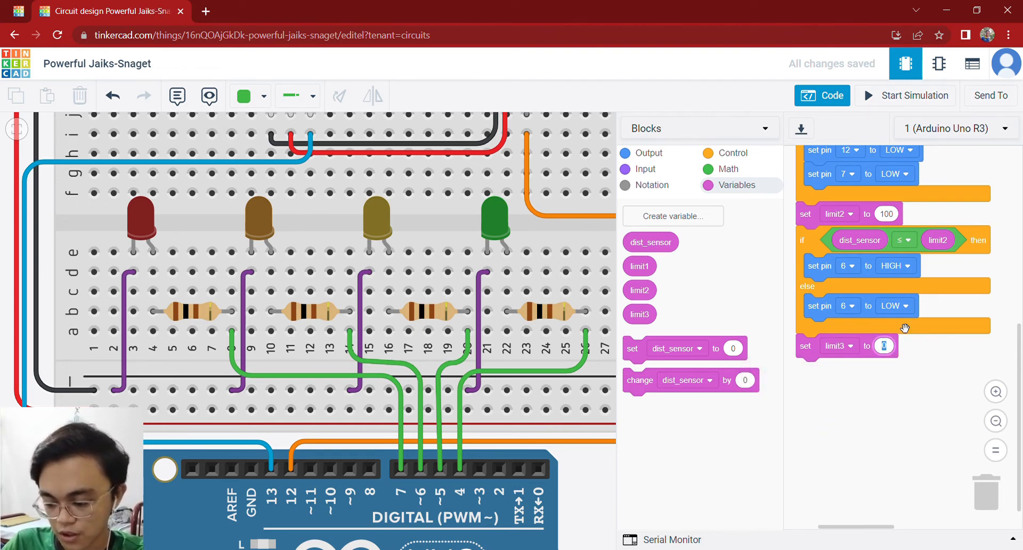
pyautogui.write('250')
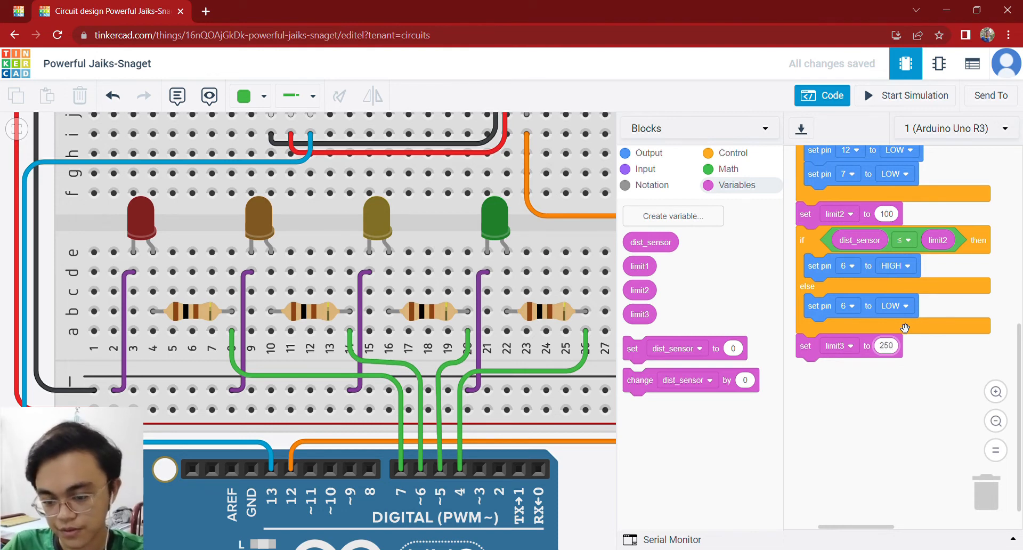
pyautogui.press('BackSpace')
pyautogui.press('BackSpace')
pyautogui.write('25')
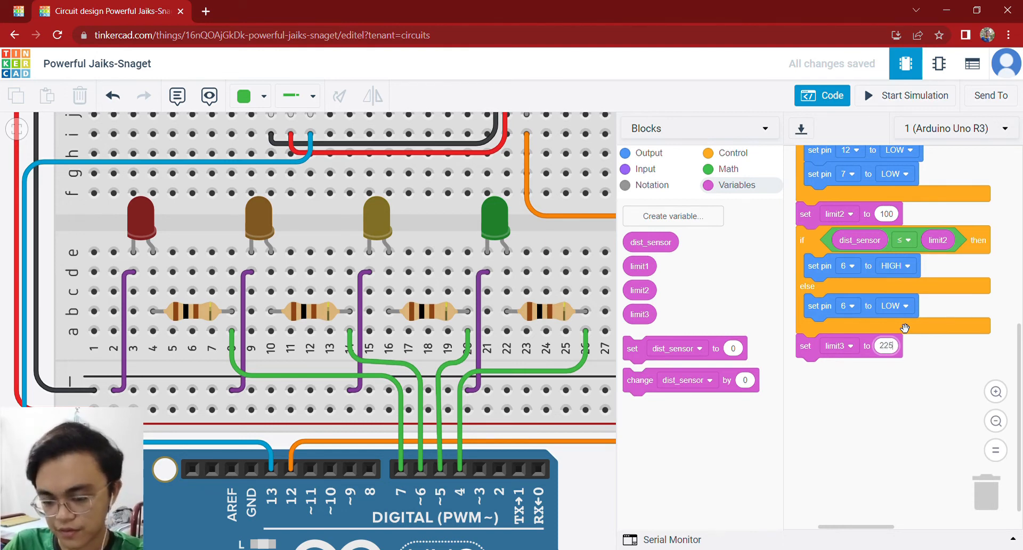
# Attach a new if-else block directly below the block that sets limit3
pyautogui.click(734, 153)
pyautogui.scroll(-3, 683, 349)
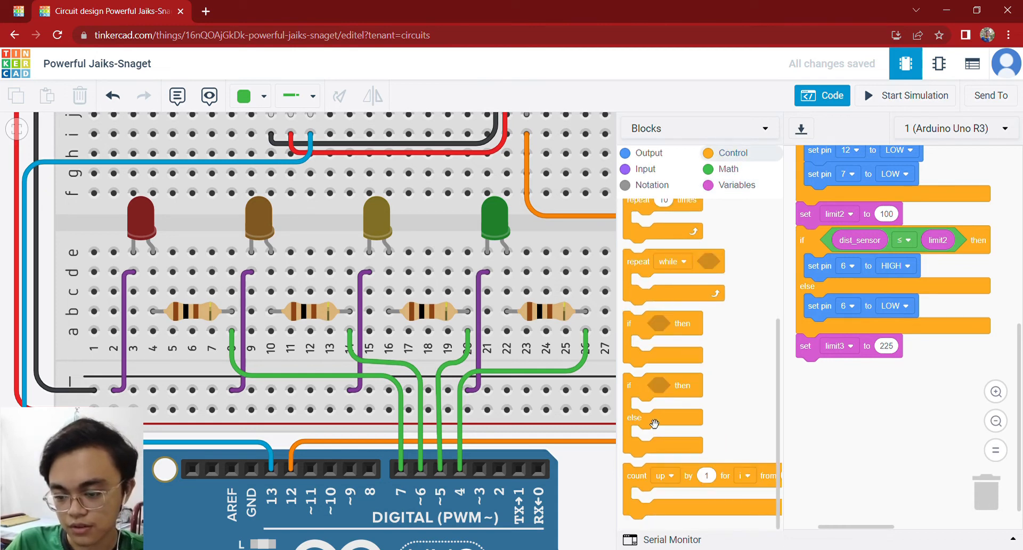
pyautogui.moveTo(638, 431); pyautogui.dragTo(813, 418)
pyautogui.moveTo(863, 473)
pyautogui.mouseDown()
pyautogui.moveTo(849, 468)
pyautogui.moveTo(851, 453)
pyautogui.moveTo(863, 454)
pyautogui.mouseUp()
# Give the new if-else block the condition dist_sensor ≤ limit3, using a comparison block and the two variables
pyautogui.click(731, 175)
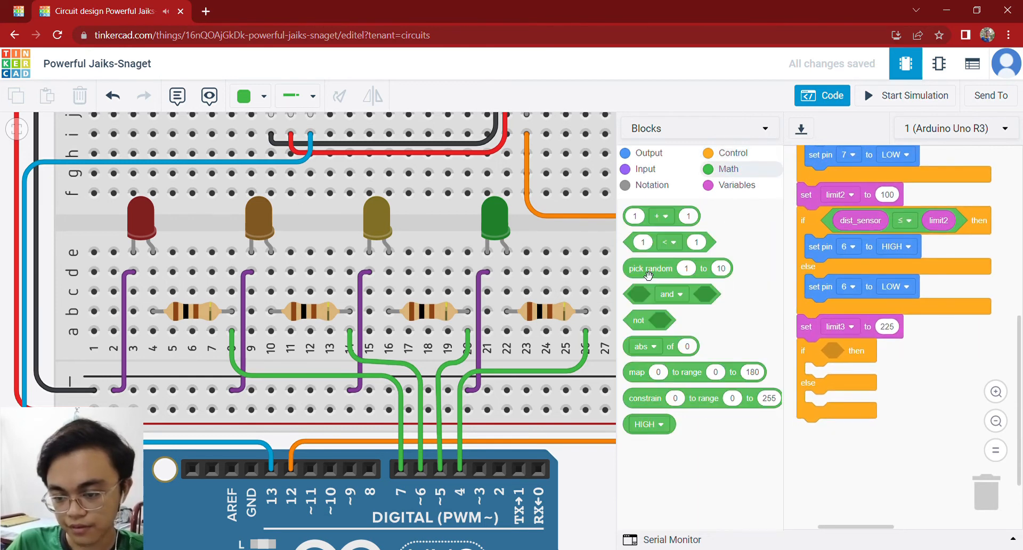
pyautogui.moveTo(635, 251); pyautogui.dragTo(846, 368)
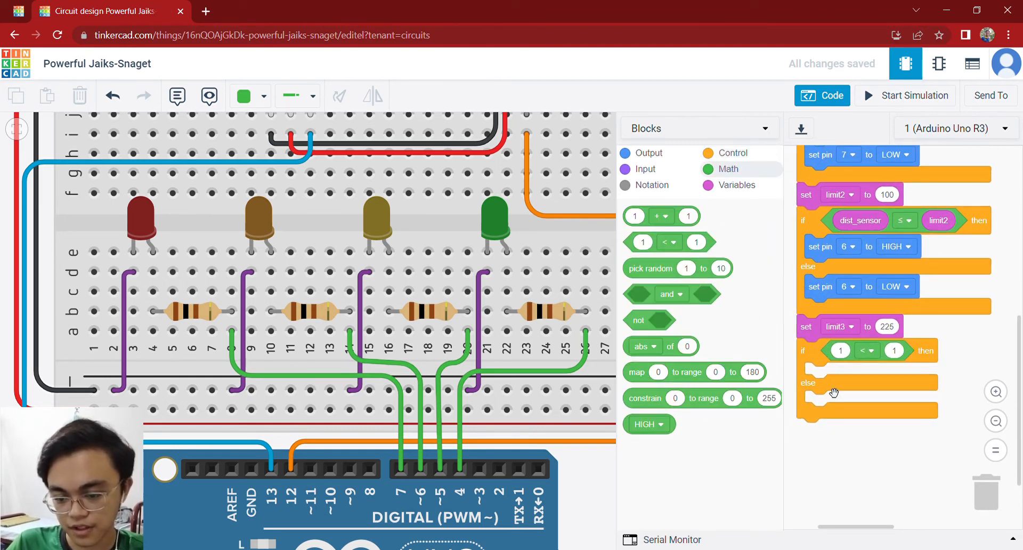
pyautogui.click(729, 187)
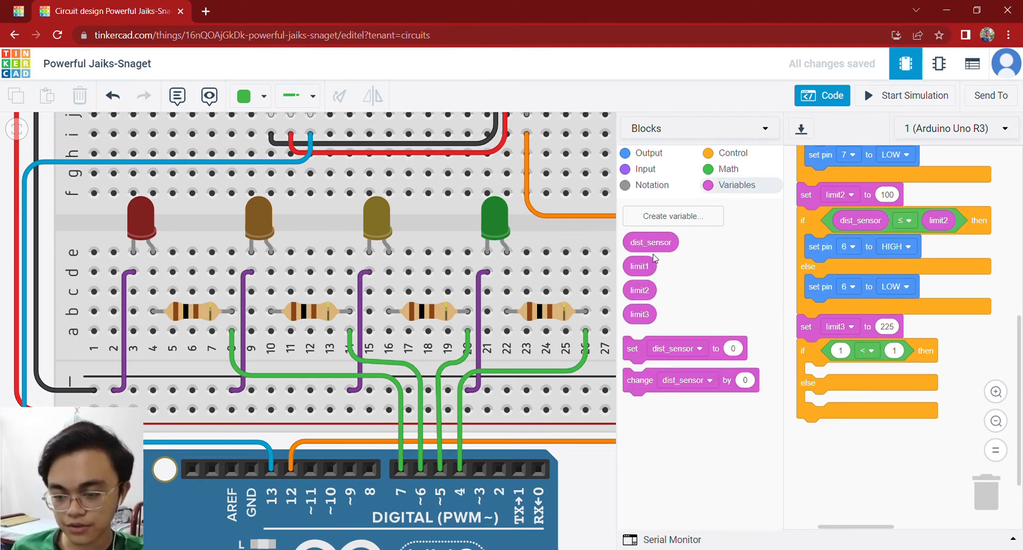
pyautogui.moveTo(653, 246); pyautogui.dragTo(858, 352)
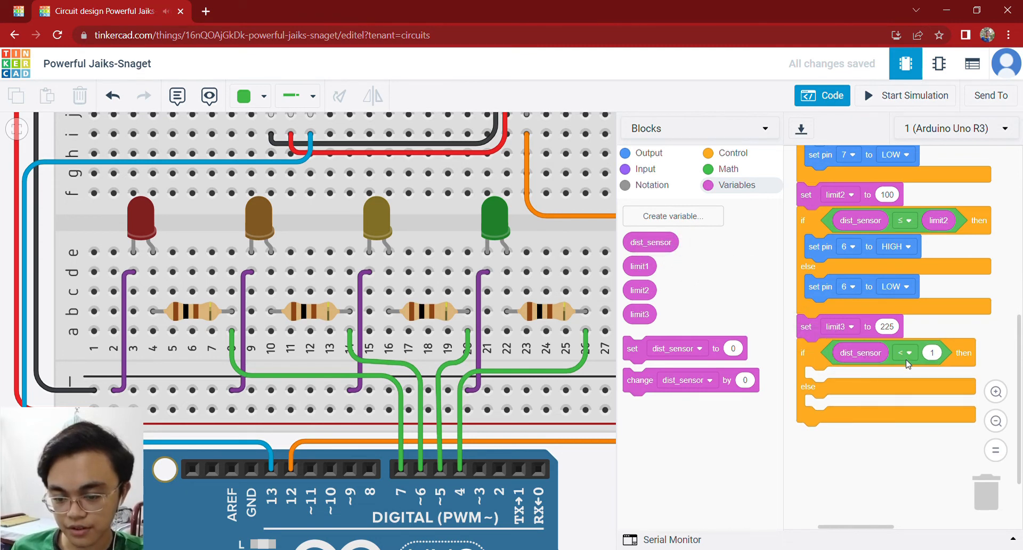
pyautogui.click(906, 359)
pyautogui.click(891, 407)
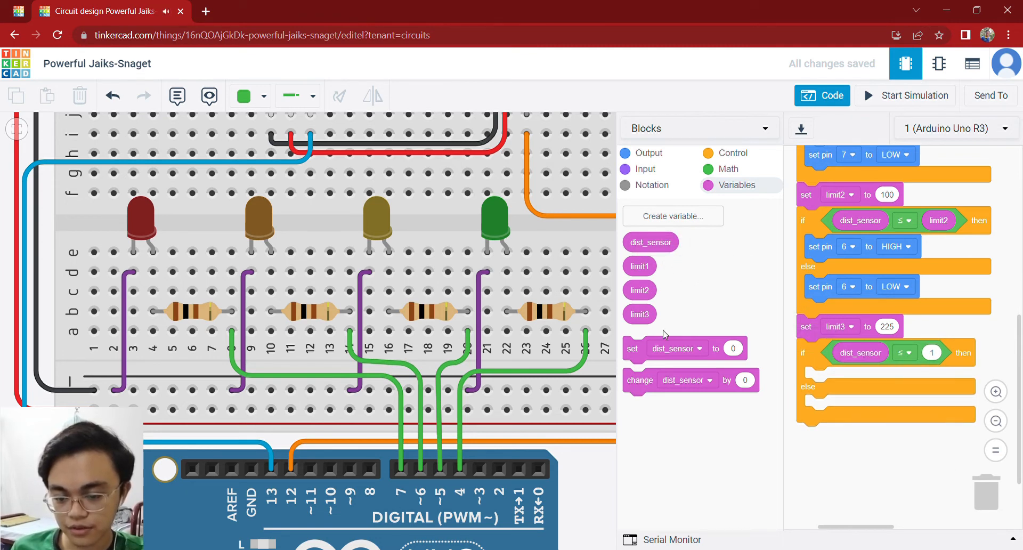
pyautogui.moveTo(646, 315); pyautogui.dragTo(936, 371)
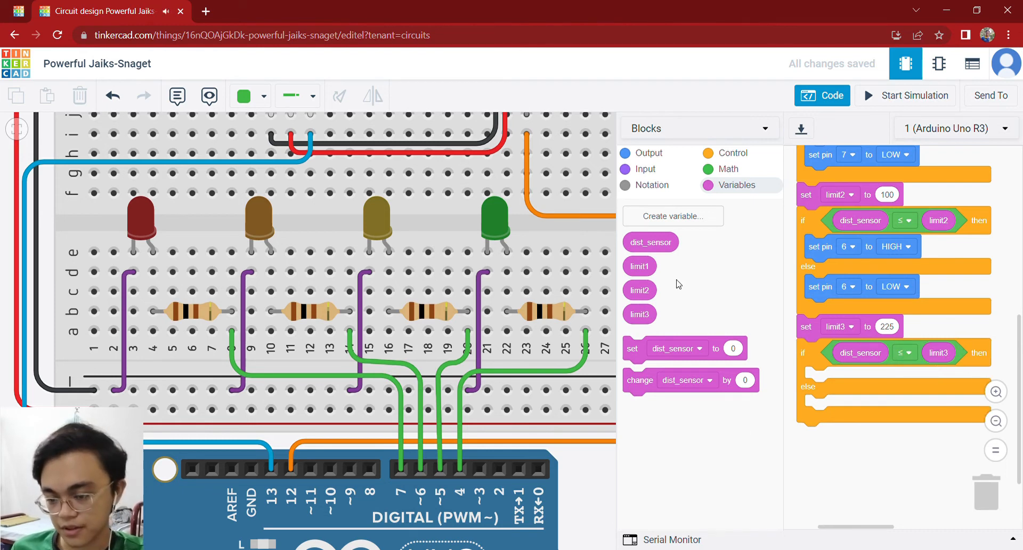
# Add a digital set pin block in the then branch of the limit3 condition, setting pin 5 to HIGH
pyautogui.click(658, 160)
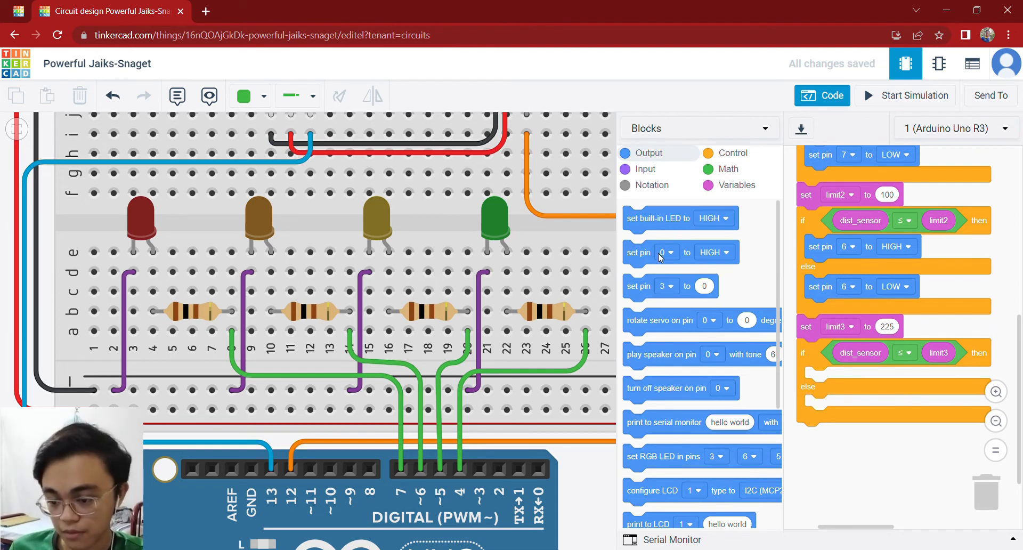
pyautogui.moveTo(650, 261); pyautogui.dragTo(838, 397)
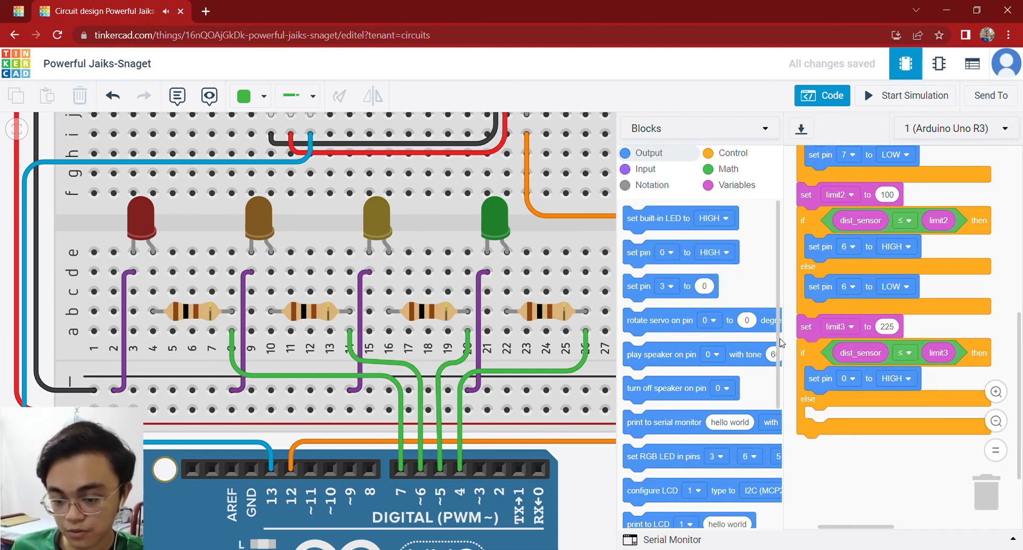
pyautogui.click(846, 378)
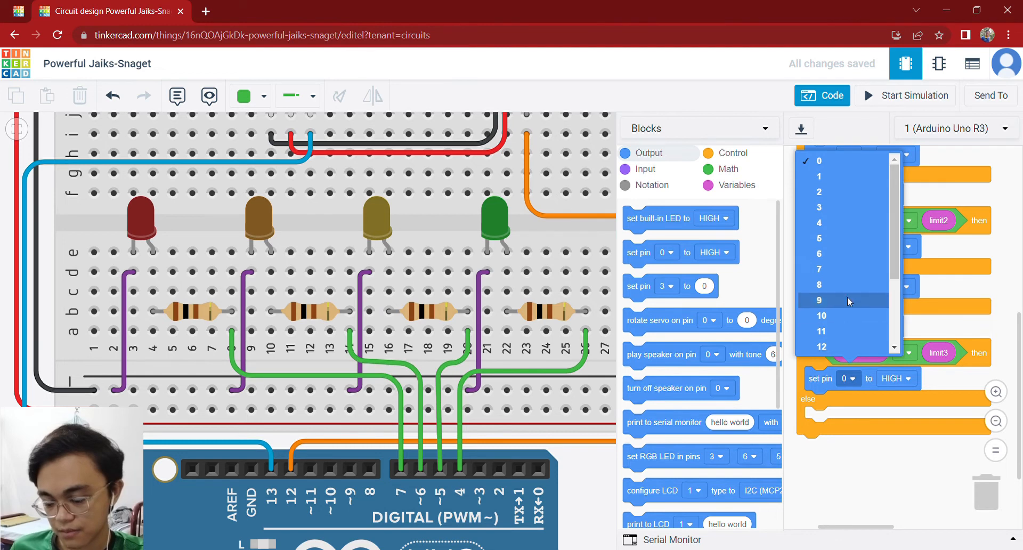
pyautogui.click(844, 243)
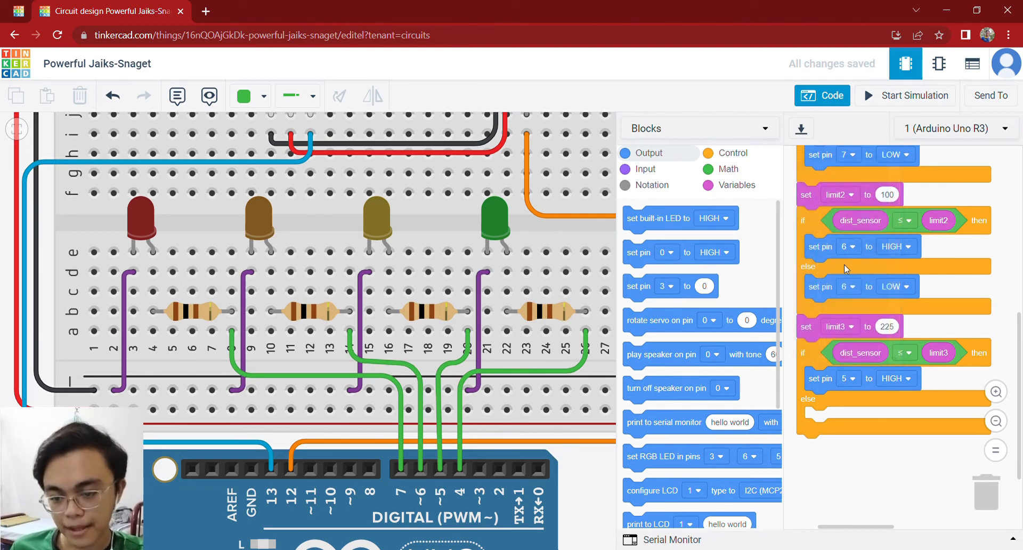
pyautogui.click(905, 380)
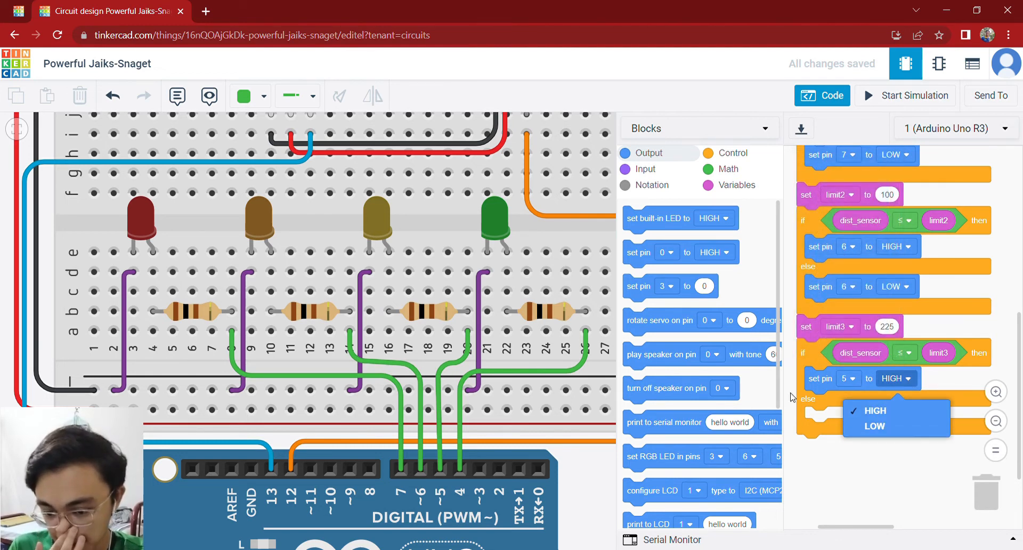
pyautogui.click(839, 465)
# Add a digital set pin block in the else branch of the limit3 condition, setting pin 5 to LOW
pyautogui.moveTo(637, 267); pyautogui.dragTo(839, 433)
pyautogui.click(845, 417)
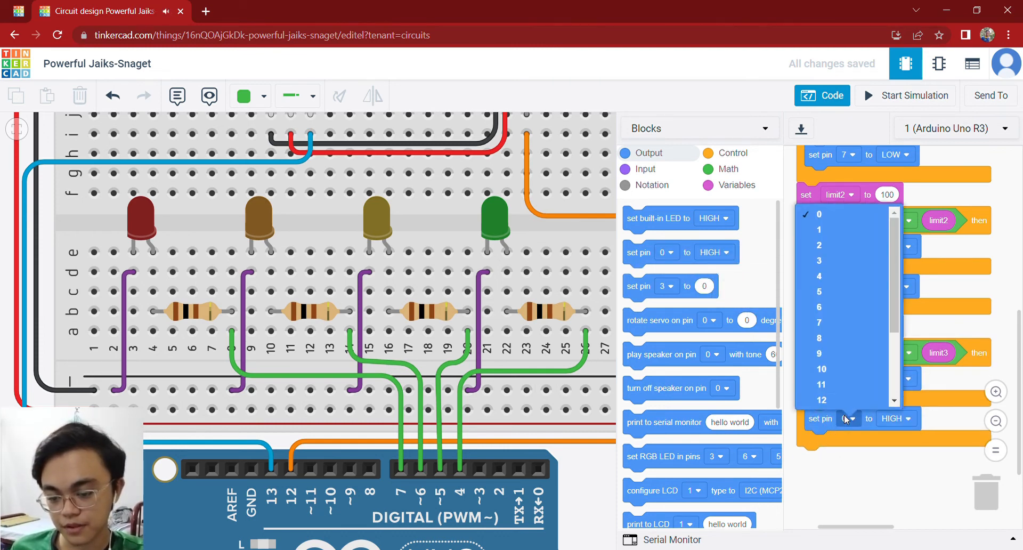
pyautogui.click(830, 277)
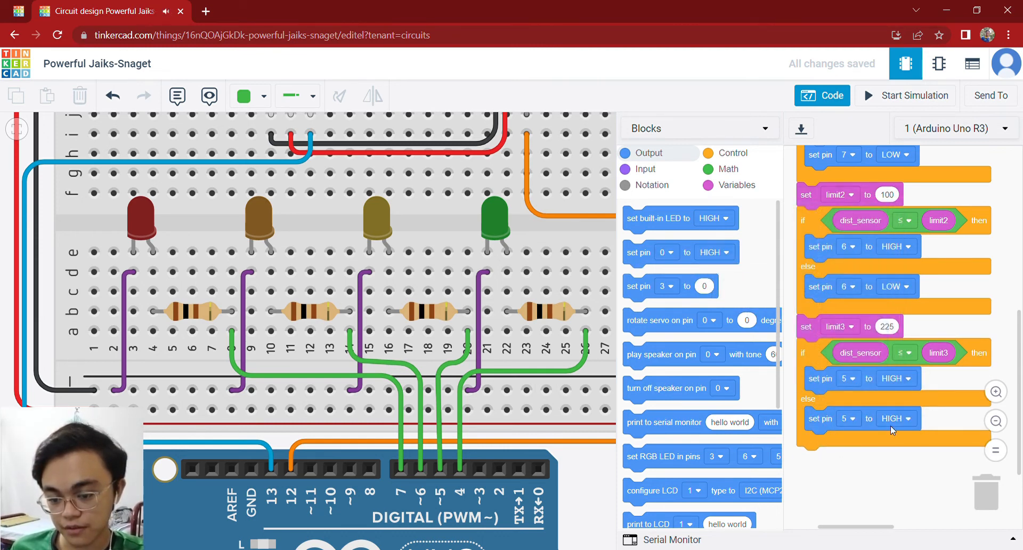
pyautogui.click(895, 419)
pyautogui.click(888, 461)
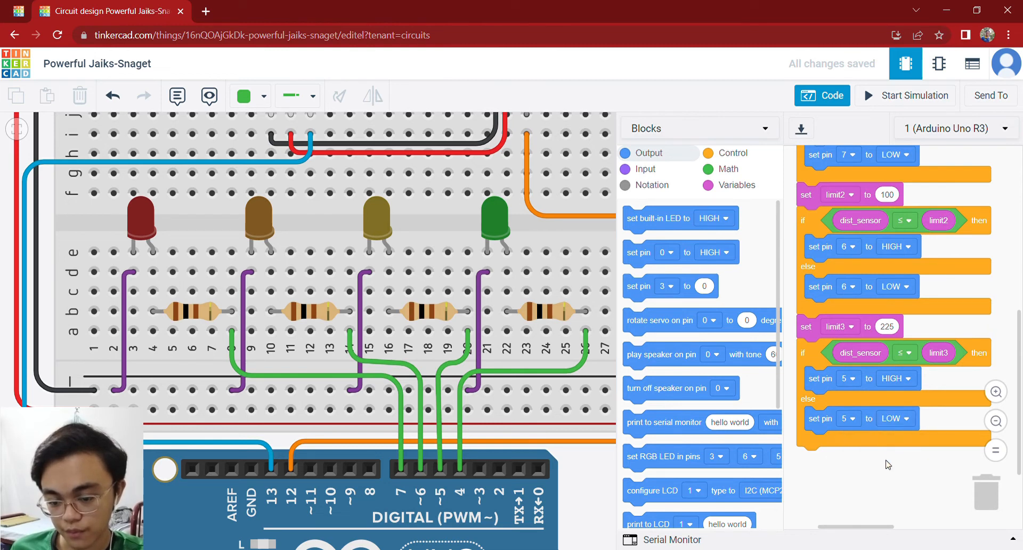
# Create a new variable named limit4
pyautogui.scroll(-3, 926, 419)
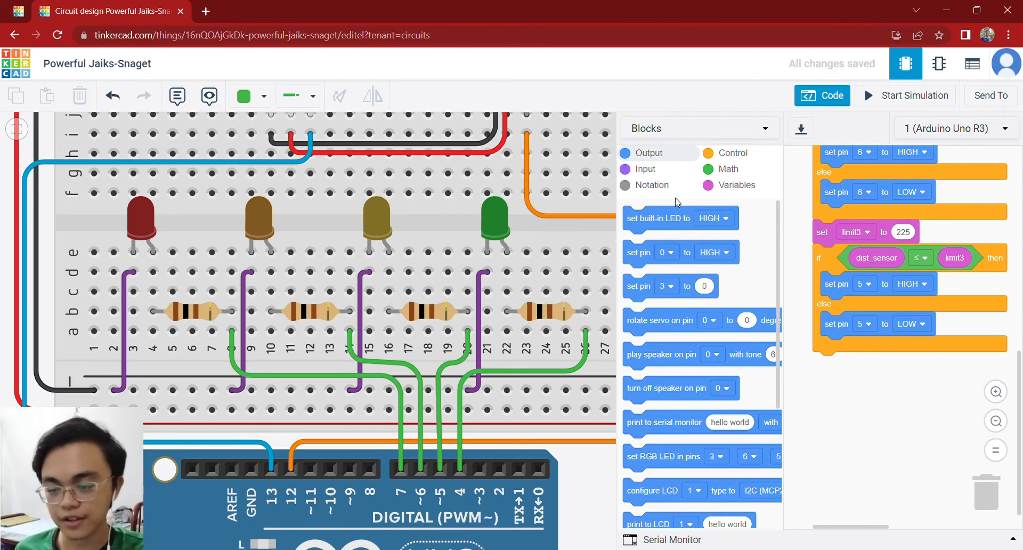
pyautogui.click(719, 185)
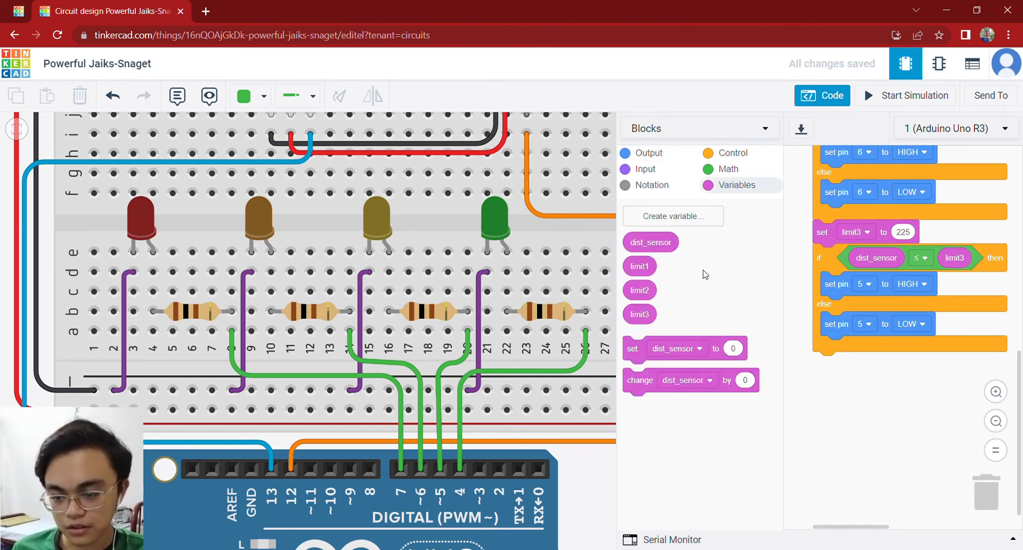
pyautogui.click(673, 216)
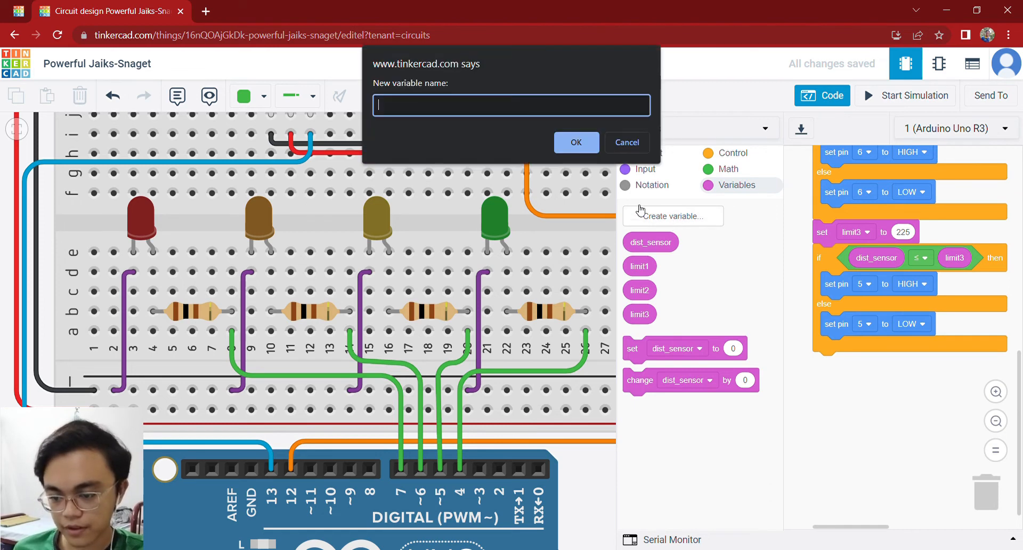
pyautogui.click(566, 144)
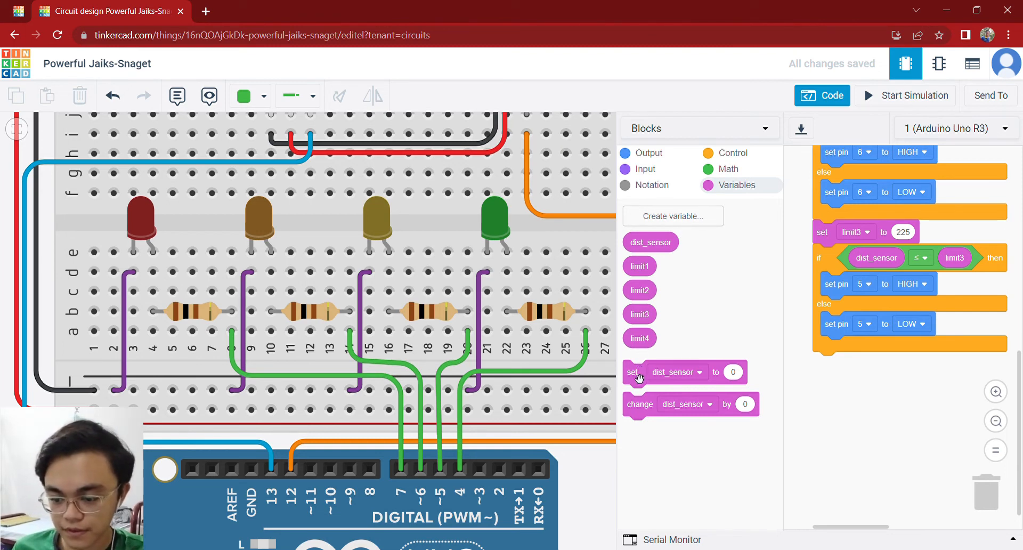
# Add a set variable block below the limit3 if-else block, assigning 225 to limit4
pyautogui.moveTo(640, 370); pyautogui.dragTo(834, 368)
pyautogui.click(886, 365)
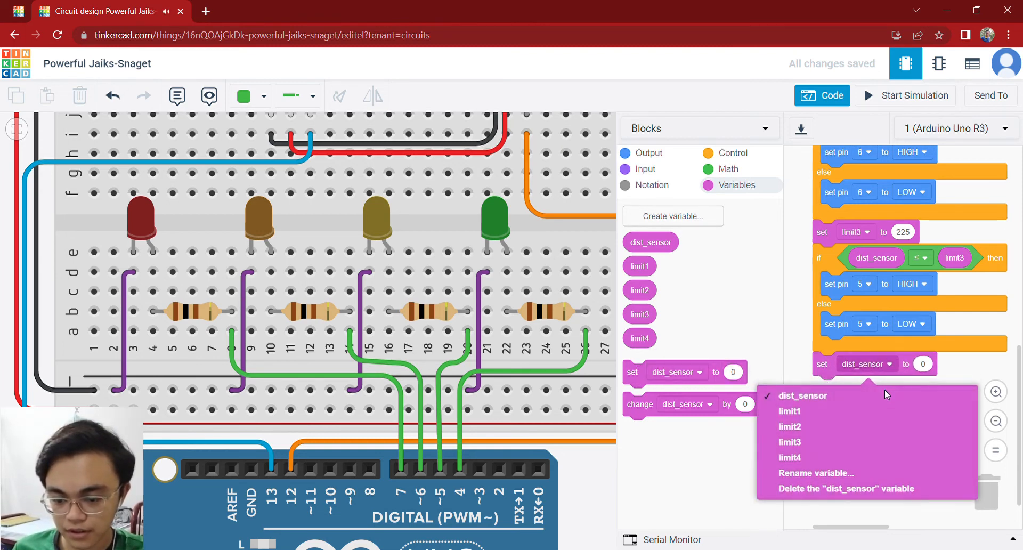
pyautogui.click(803, 458)
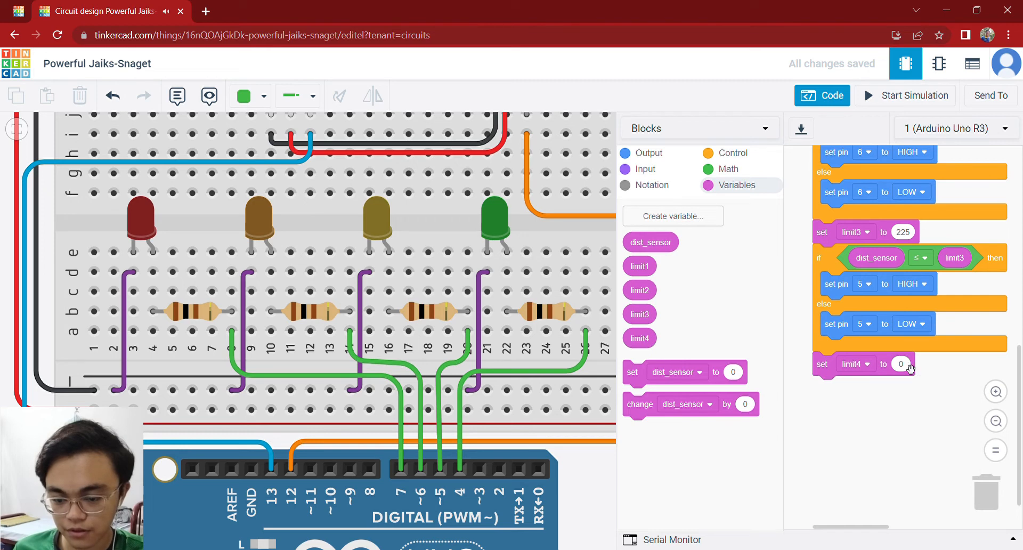
pyautogui.click(909, 366)
pyautogui.write('22')
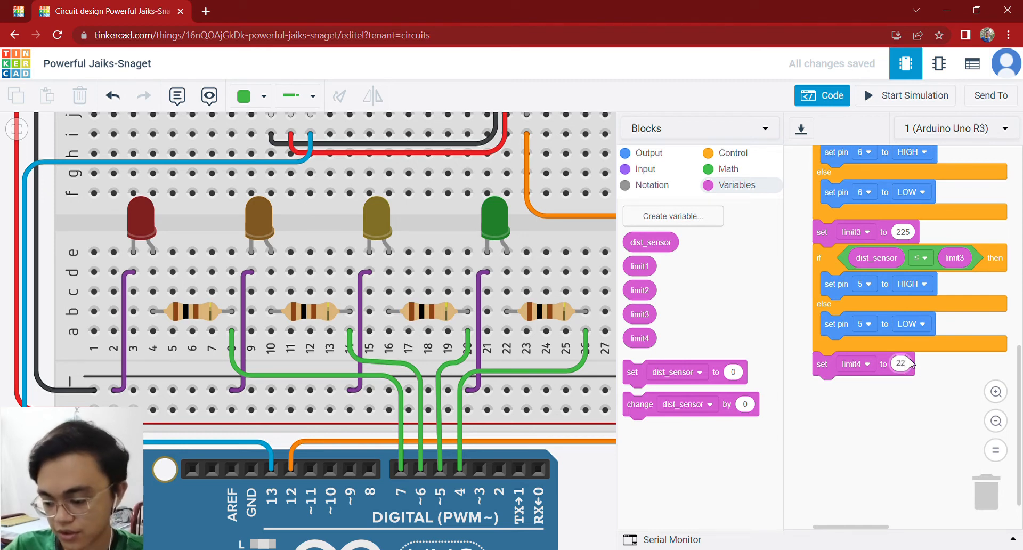
pyautogui.write('5')
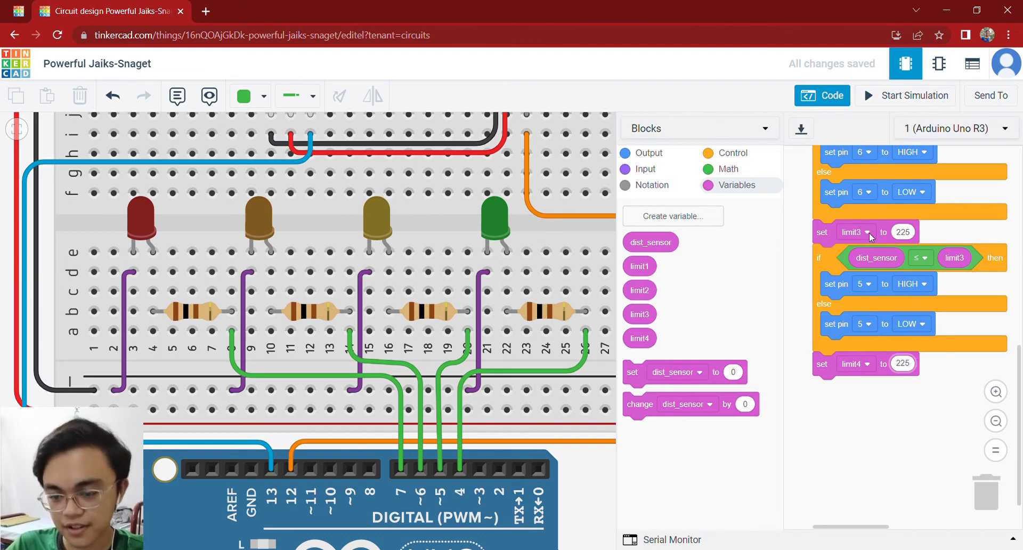
# Attach a new if-else block directly below the block that sets limit4
pyautogui.click(733, 155)
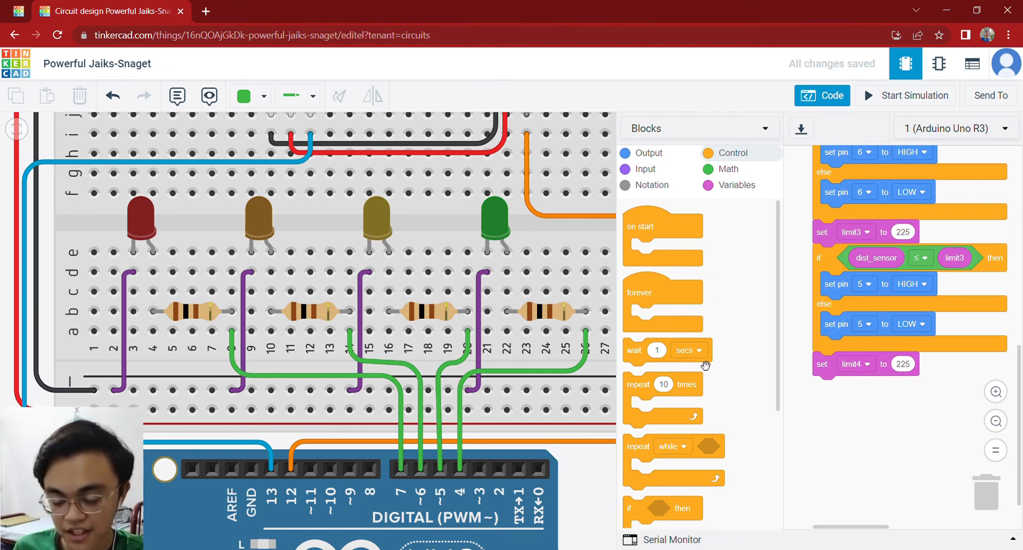
pyautogui.scroll(-3, 714, 373)
pyautogui.scroll(-1, 746, 394)
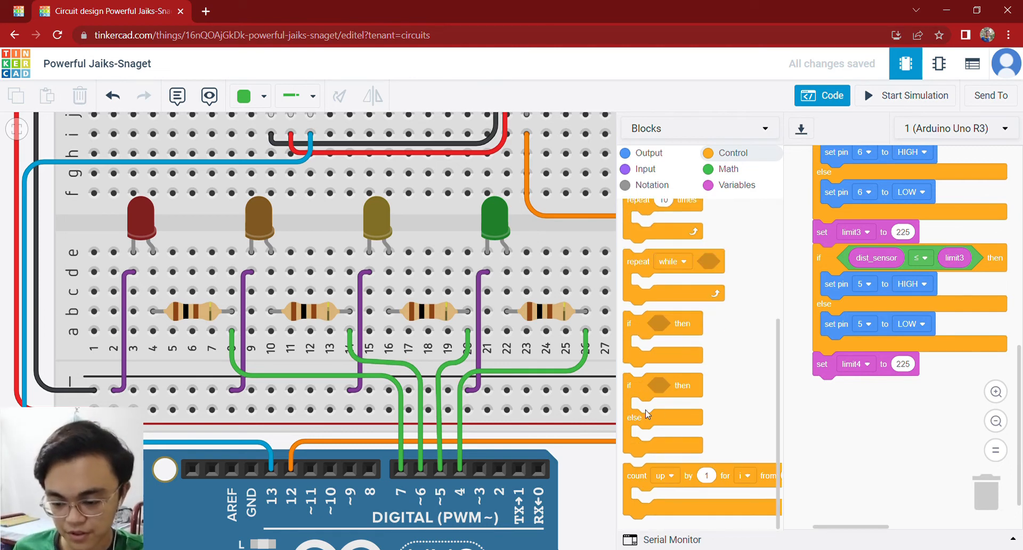
pyautogui.moveTo(670, 415); pyautogui.dragTo(849, 446)
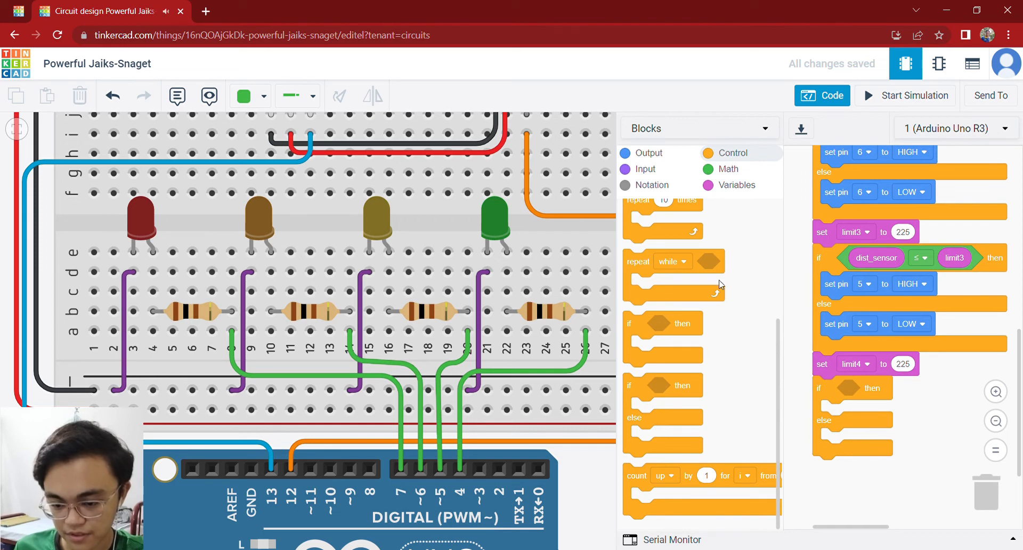
# Insert a comparison block as the last if-else block's condition, with dist_sensor as its first operand and limit4 as its second
pyautogui.click(730, 170)
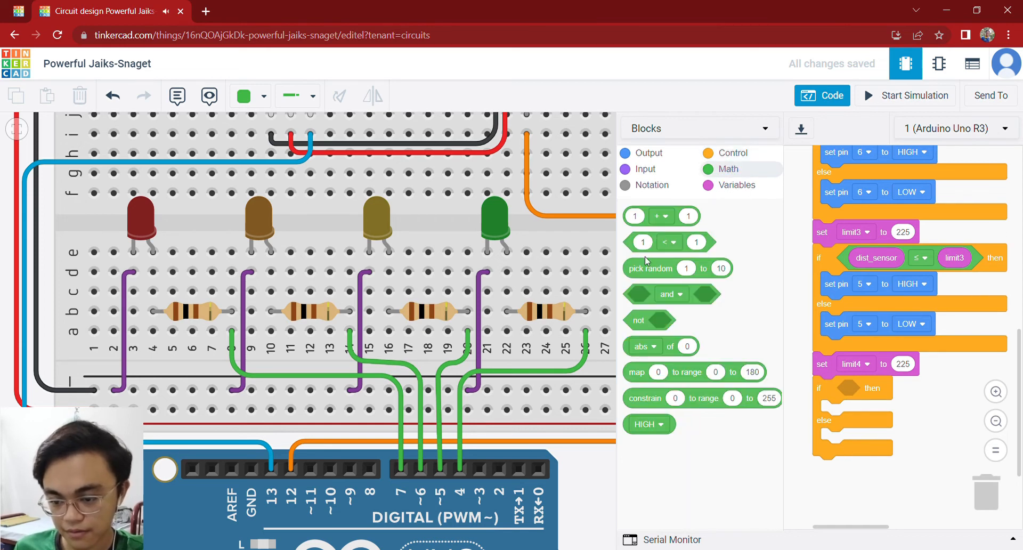
pyautogui.moveTo(654, 243); pyautogui.dragTo(854, 410)
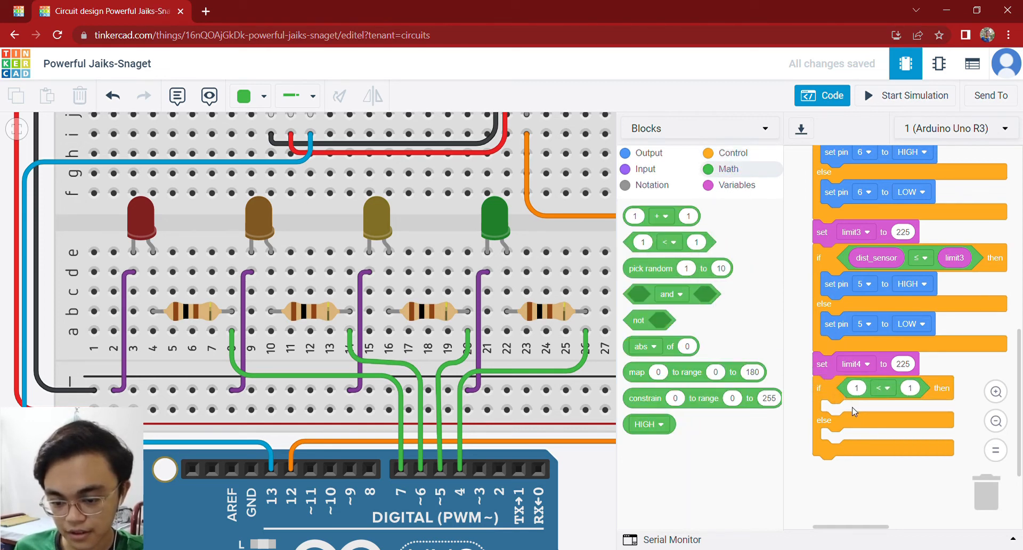
pyautogui.click(735, 184)
pyautogui.moveTo(670, 257); pyautogui.dragTo(853, 395)
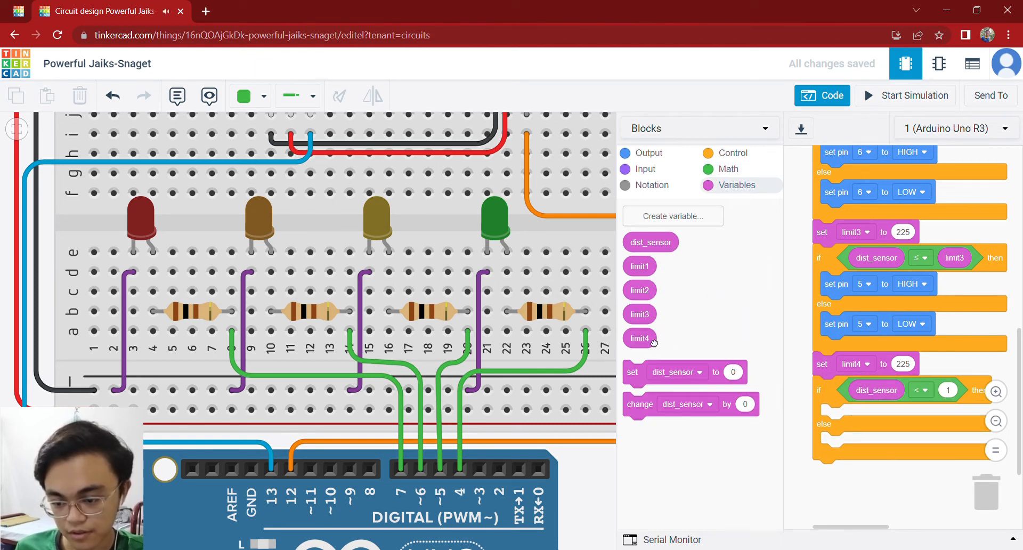
pyautogui.moveTo(654, 342); pyautogui.dragTo(953, 392)
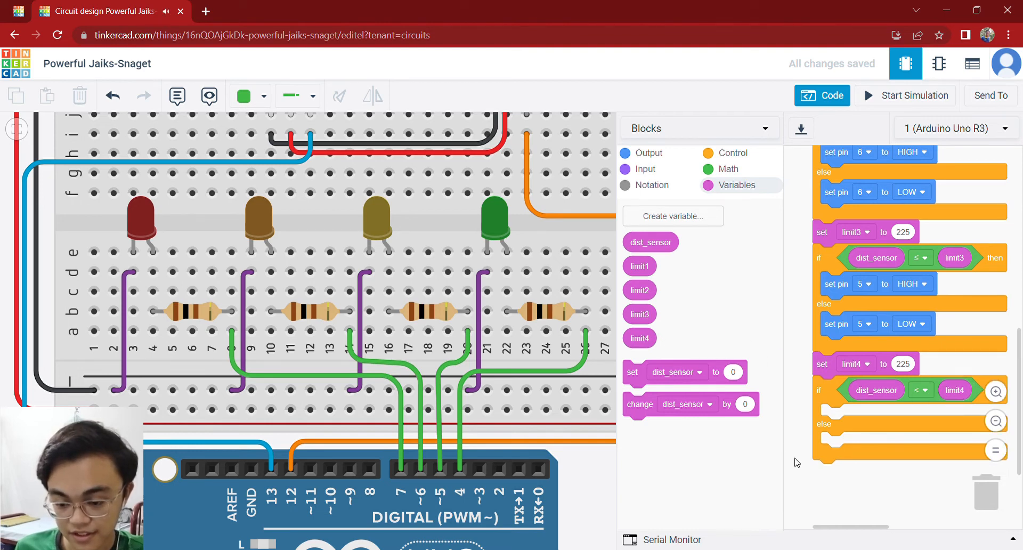
# Change the operator in the limit4 comparison so the condition tests dist_sensor > limit4
pyautogui.moveTo(795, 458); pyautogui.dragTo(766, 441)
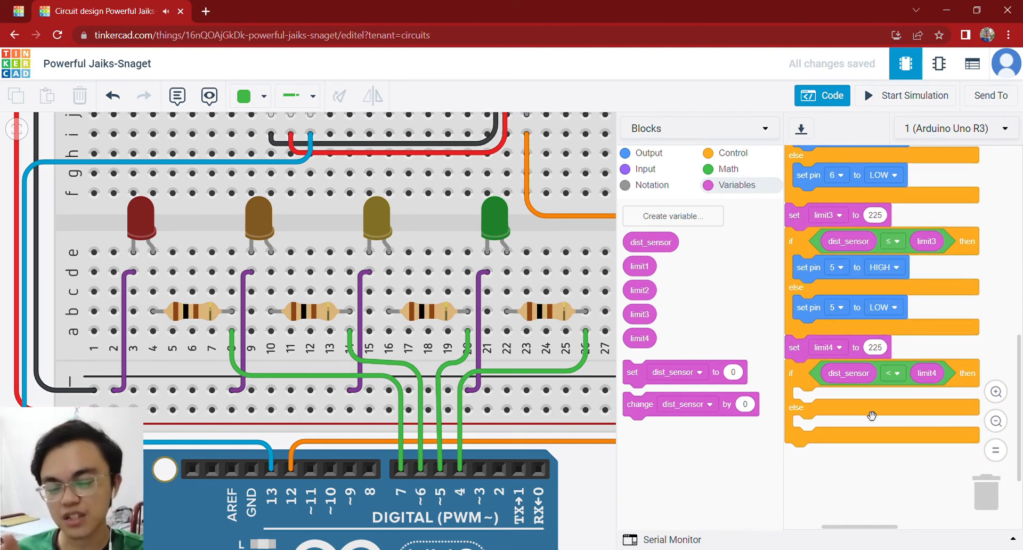
pyautogui.click(893, 374)
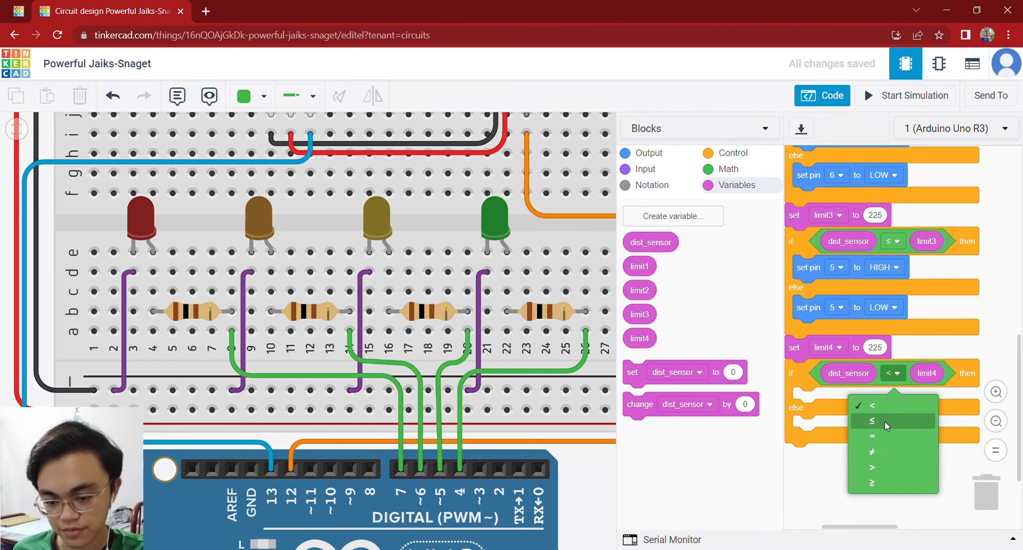
pyautogui.click(883, 409)
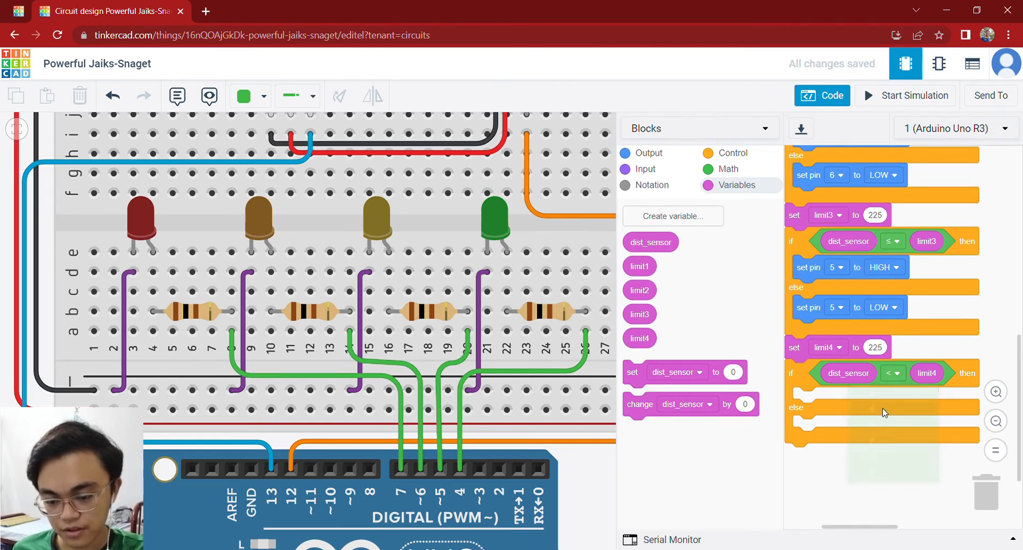
pyautogui.click(892, 374)
pyautogui.click(886, 467)
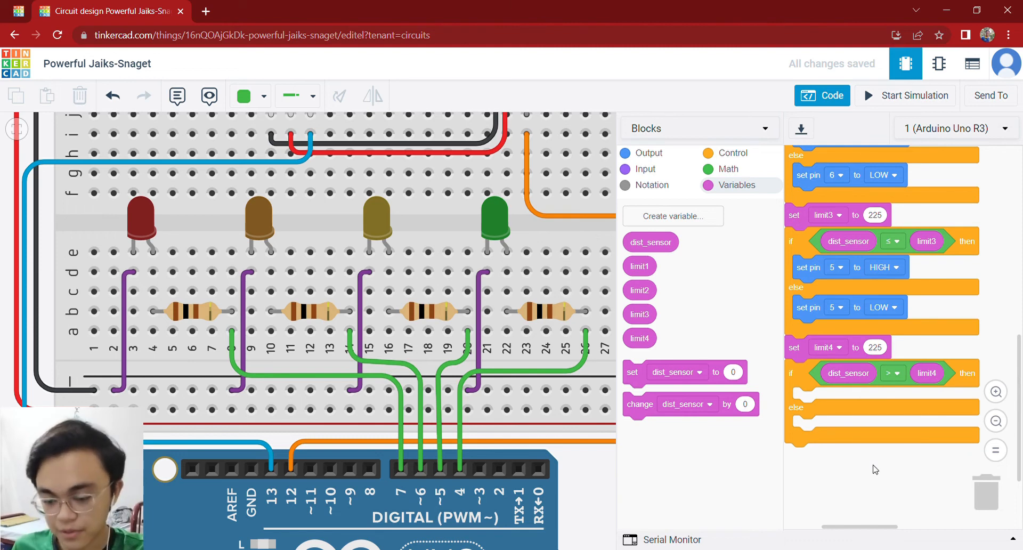
# Add a set pin block to the then branch of the limit4 if-else block, setting pin 4 to HIGH
pyautogui.moveTo(873, 479); pyautogui.dragTo(887, 471)
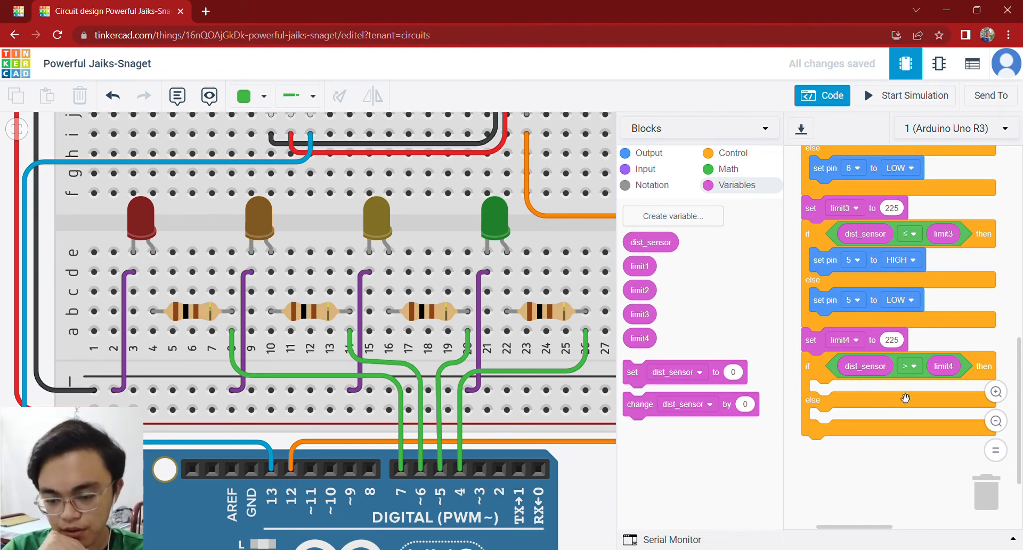
pyautogui.moveTo(903, 465); pyautogui.dragTo(901, 464)
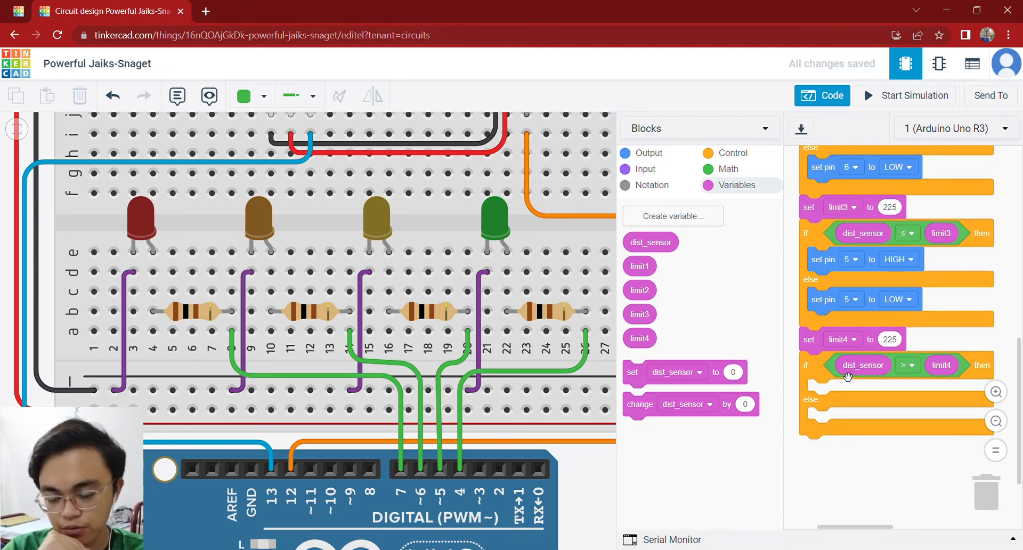
pyautogui.click(642, 155)
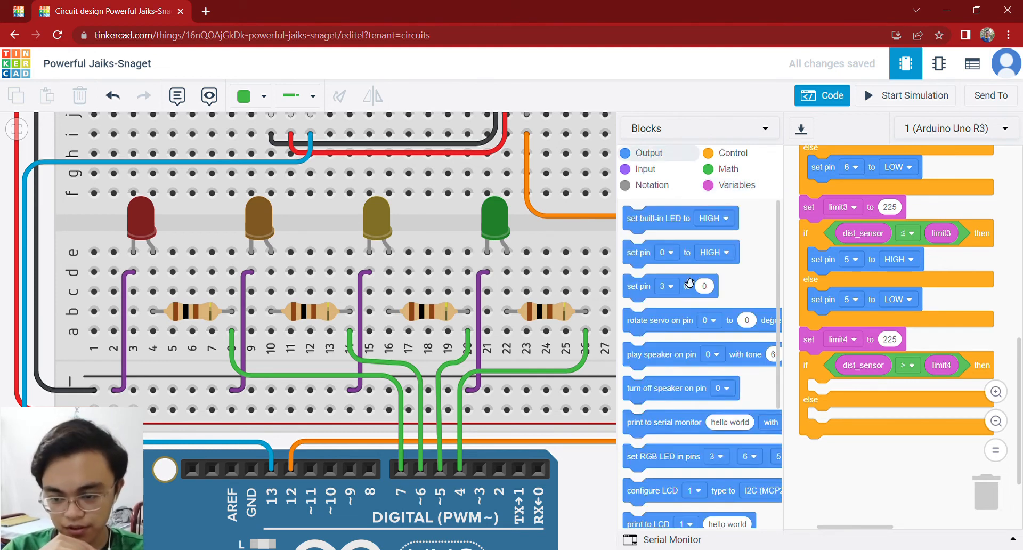
pyautogui.moveTo(654, 258); pyautogui.dragTo(835, 404)
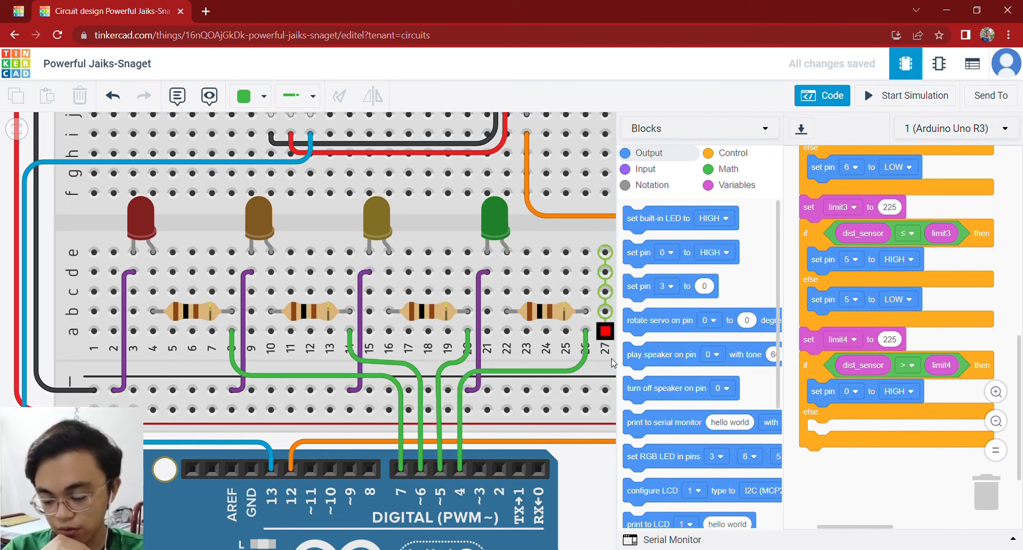
pyautogui.click(851, 391)
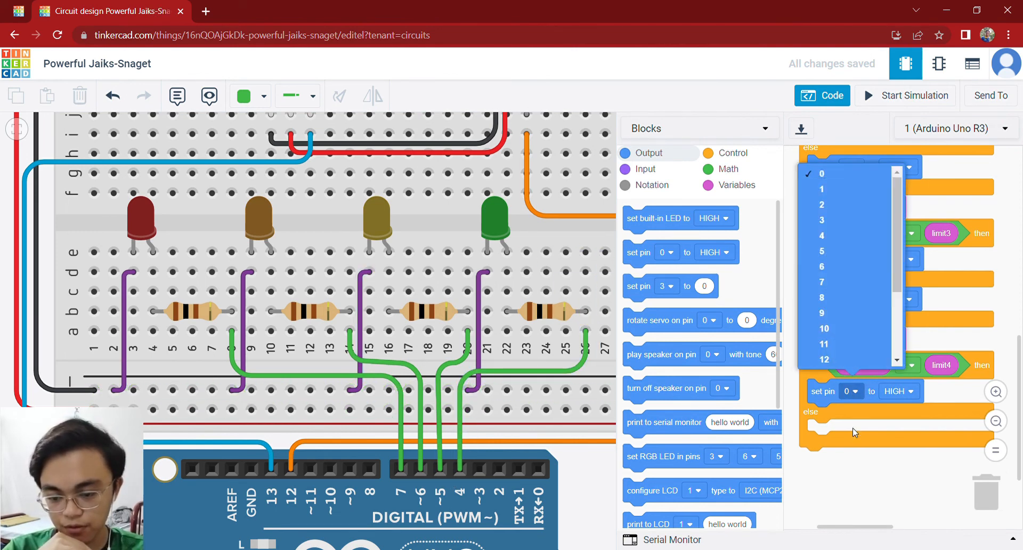
pyautogui.click(832, 235)
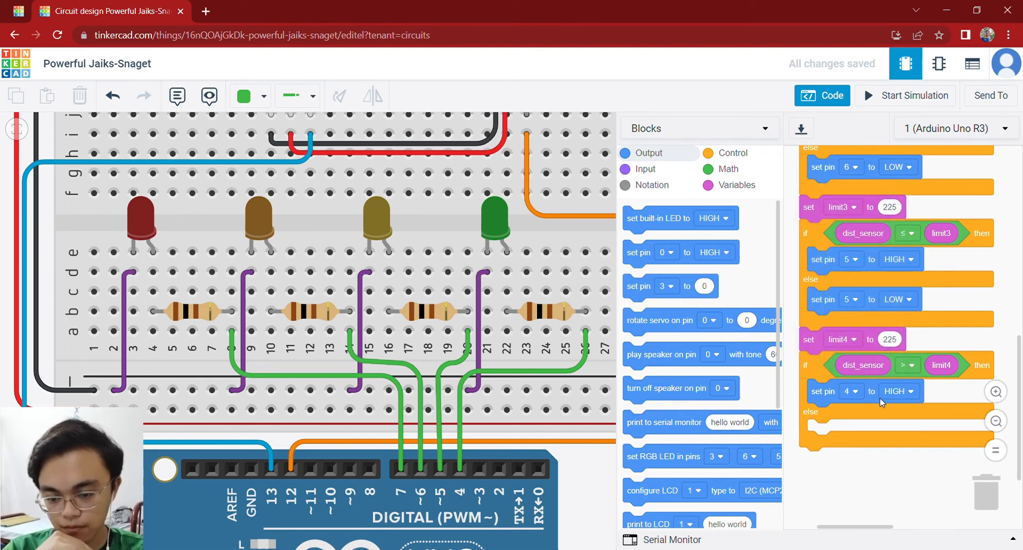
# Add a set pin block to the else branch of the limit4 if-else block, setting pin 4 to LOW
pyautogui.moveTo(651, 260); pyautogui.dragTo(855, 447)
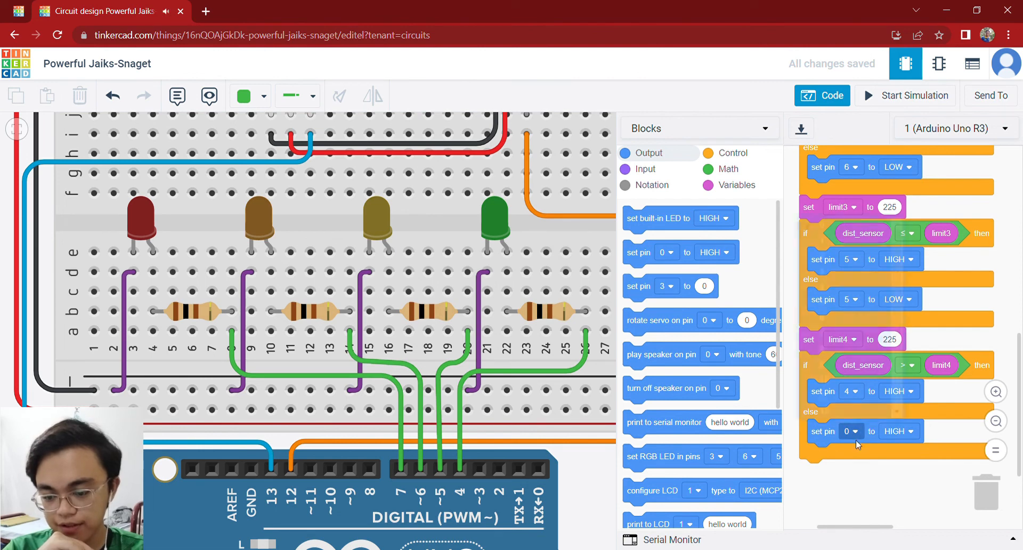
pyautogui.click(852, 432)
pyautogui.click(829, 277)
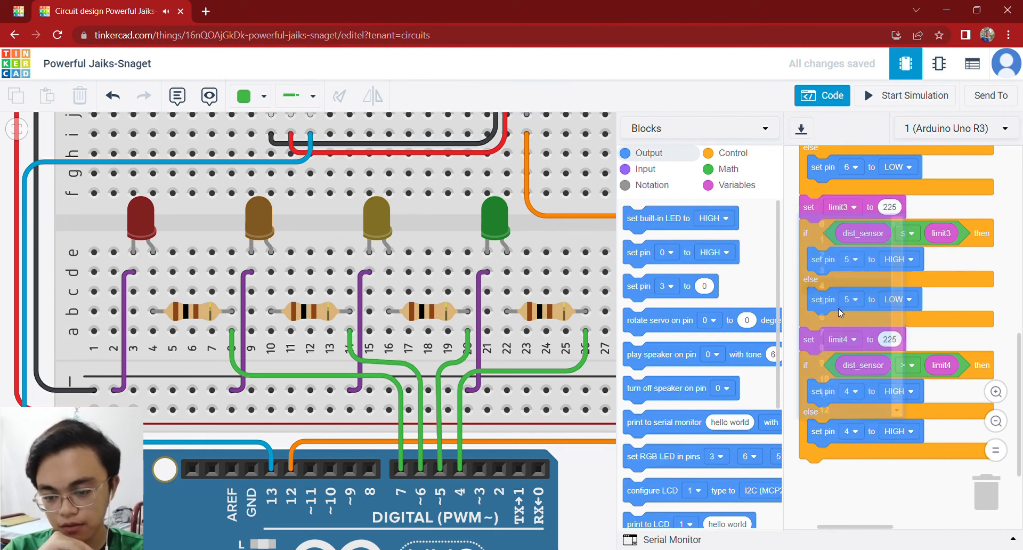
pyautogui.click(893, 434)
pyautogui.click(879, 481)
# Review the finished block program, checking the limit2, limit3 and limit4 conditions and their pin outputs together
pyautogui.moveTo(879, 482); pyautogui.dragTo(887, 464)
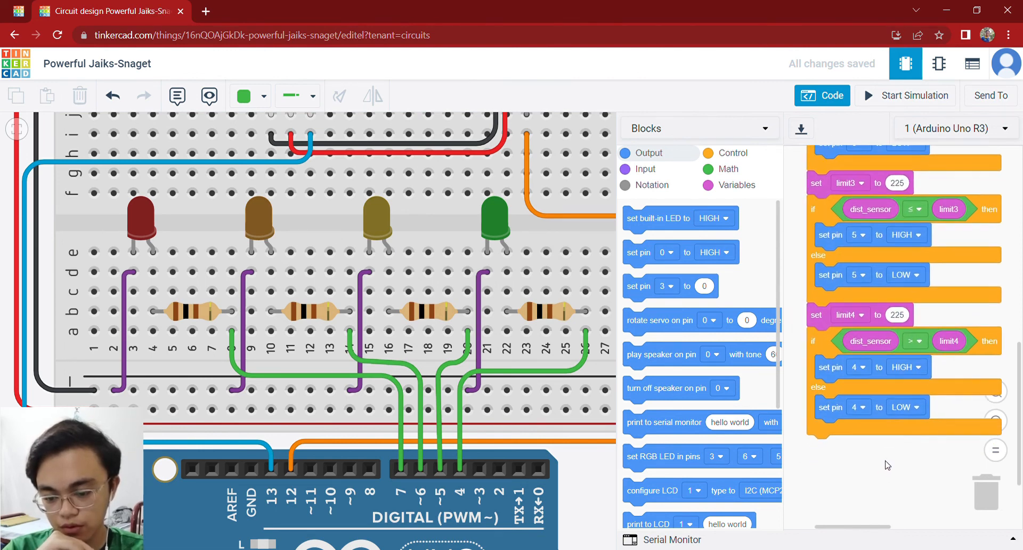
pyautogui.scroll(-3, 886, 467)
pyautogui.scroll(1, 893, 411)
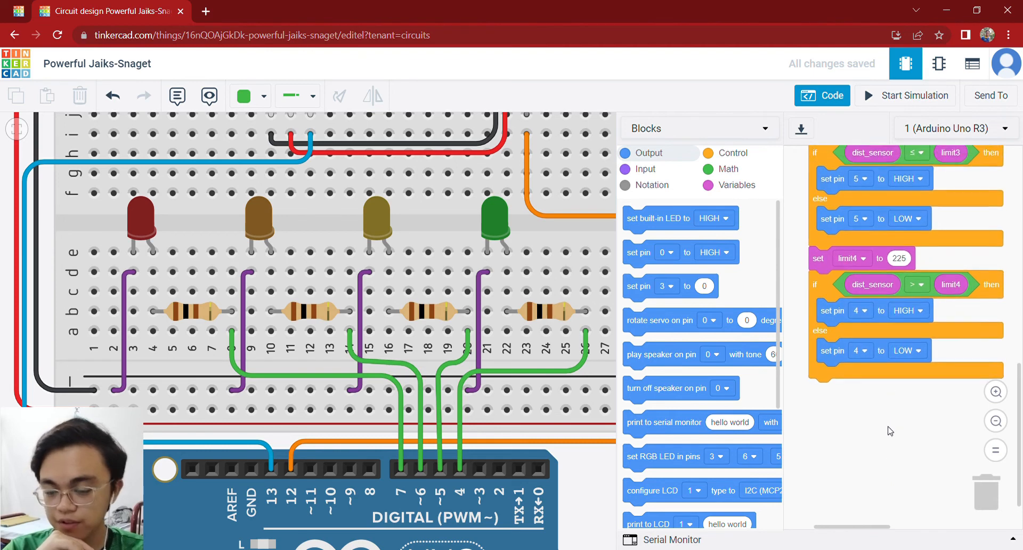
pyautogui.scroll(1, 878, 457)
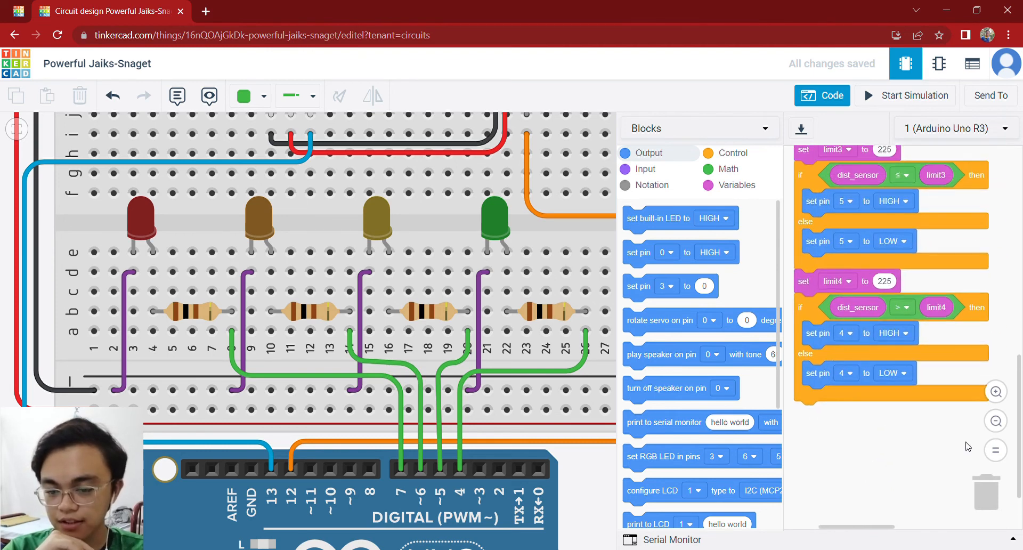
pyautogui.click(993, 427)
pyautogui.click(993, 426)
pyautogui.click(993, 426)
pyautogui.moveTo(912, 434); pyautogui.dragTo(940, 513)
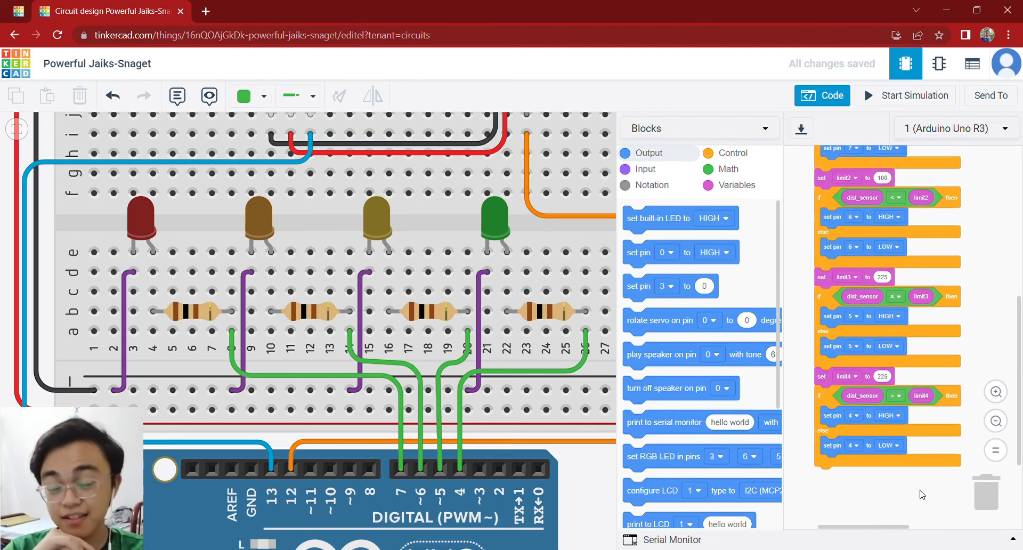
pyautogui.scroll(1, 929, 441)
pyautogui.moveTo(969, 305)
pyautogui.mouseDown()
pyautogui.moveTo(954, 408)
pyautogui.moveTo(956, 291)
pyautogui.mouseUp()
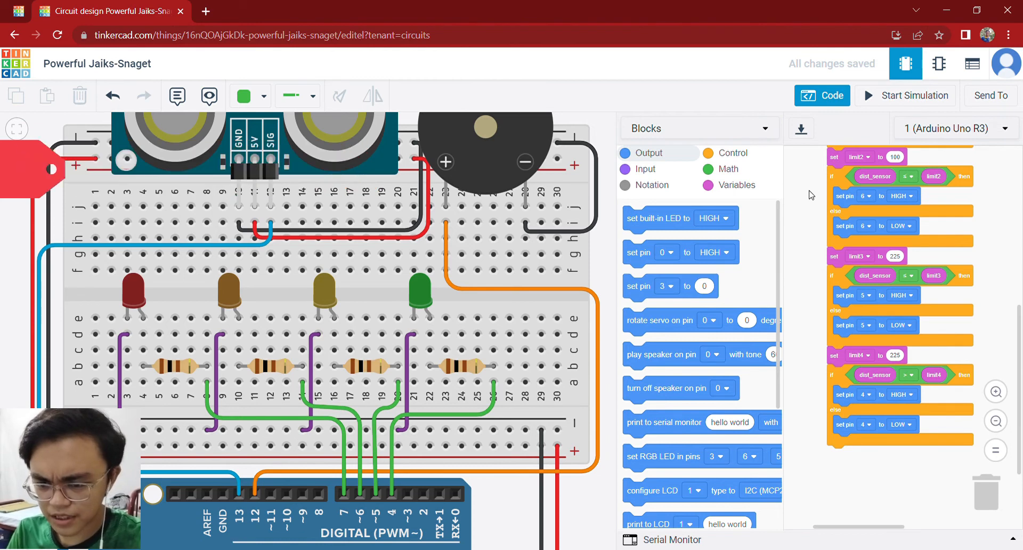
# Hide the code editor, bring the whole circuit into view with space above the sensor, and start the simulation
pyautogui.click(827, 99)
pyautogui.scroll(-2, 699, 254)
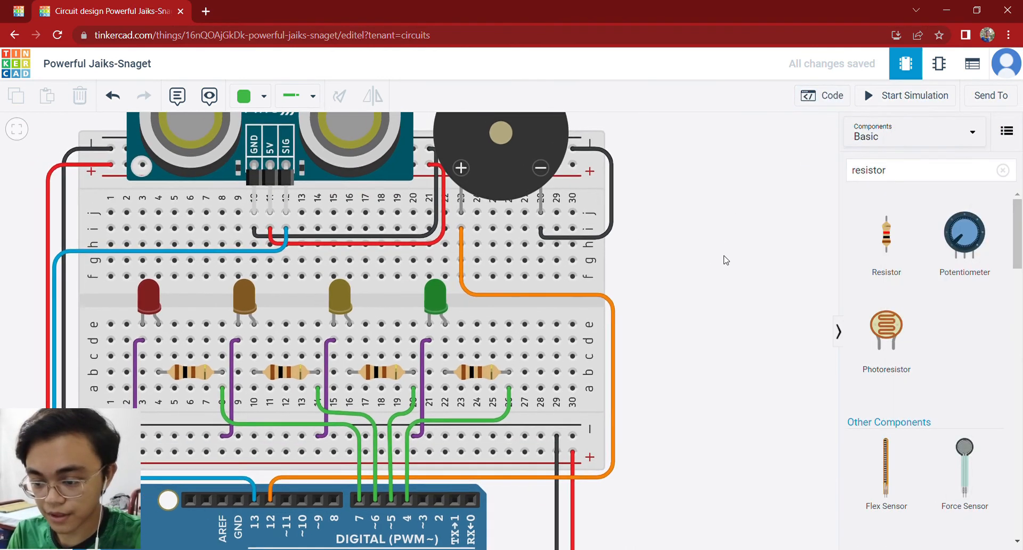
pyautogui.scroll(-2, 743, 331)
pyautogui.scroll(-1, 743, 331)
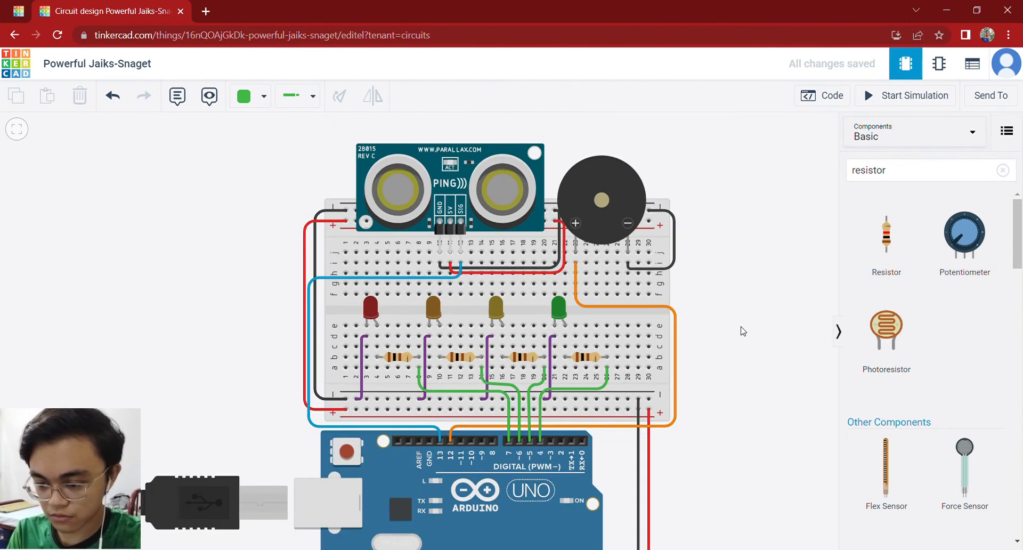
pyautogui.scroll(-2, 740, 320)
pyautogui.scroll(-2, 694, 285)
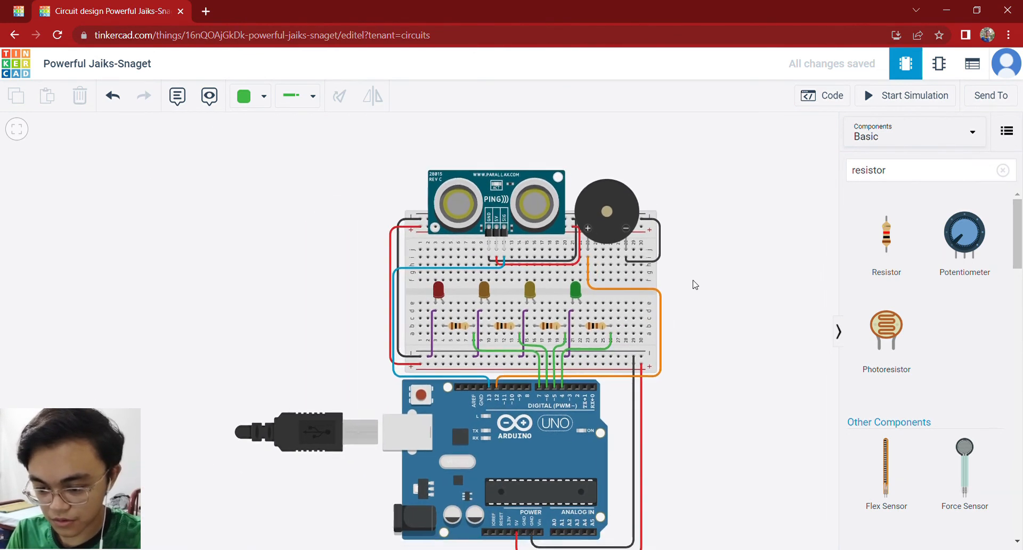
pyautogui.moveTo(683, 276); pyautogui.dragTo(685, 410)
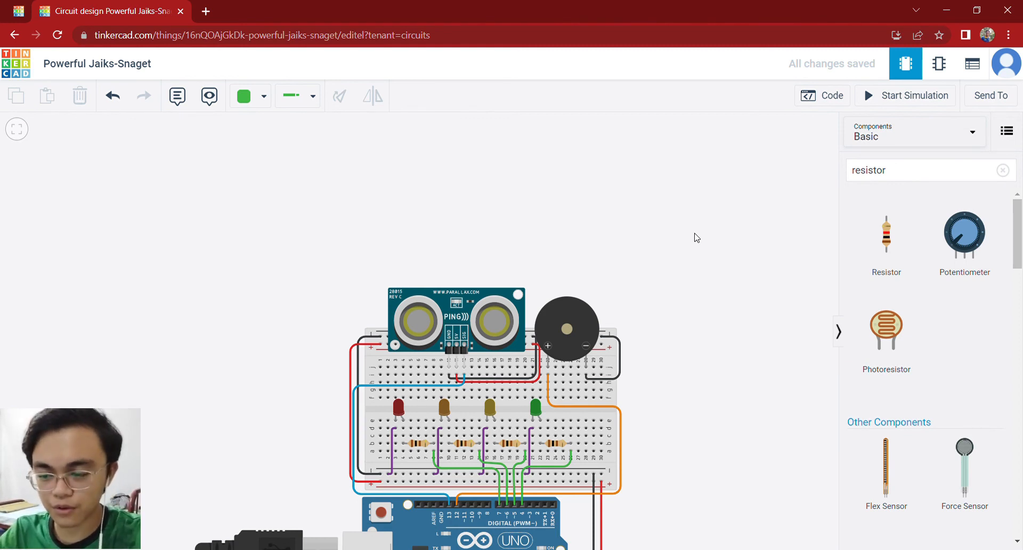
pyautogui.scroll(2, 696, 238)
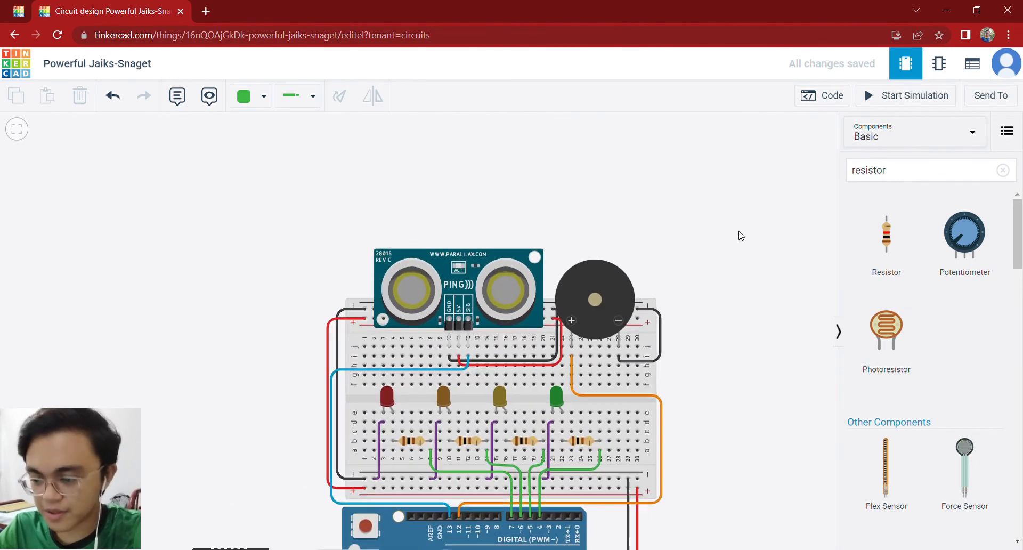
pyautogui.moveTo(741, 235); pyautogui.dragTo(737, 283)
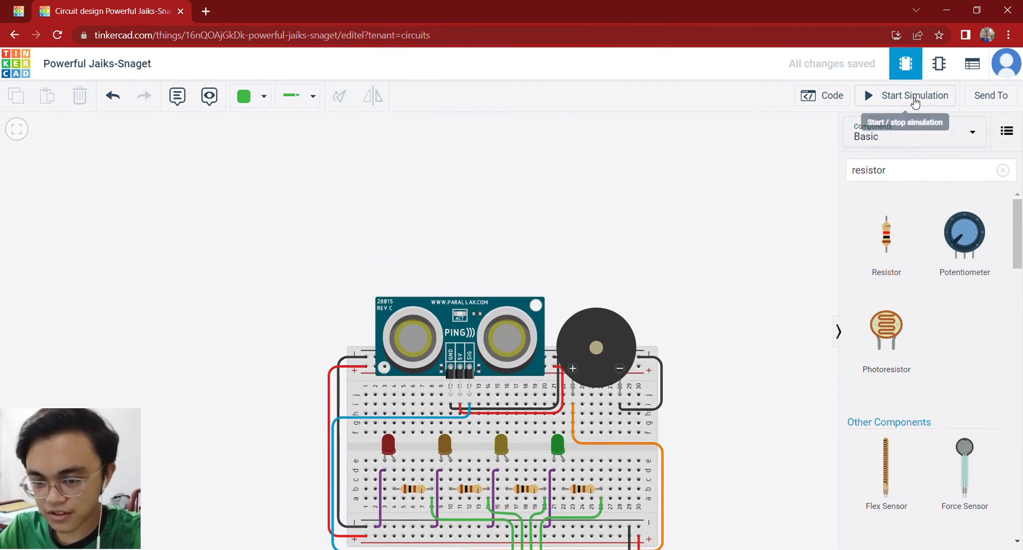
pyautogui.click(914, 98)
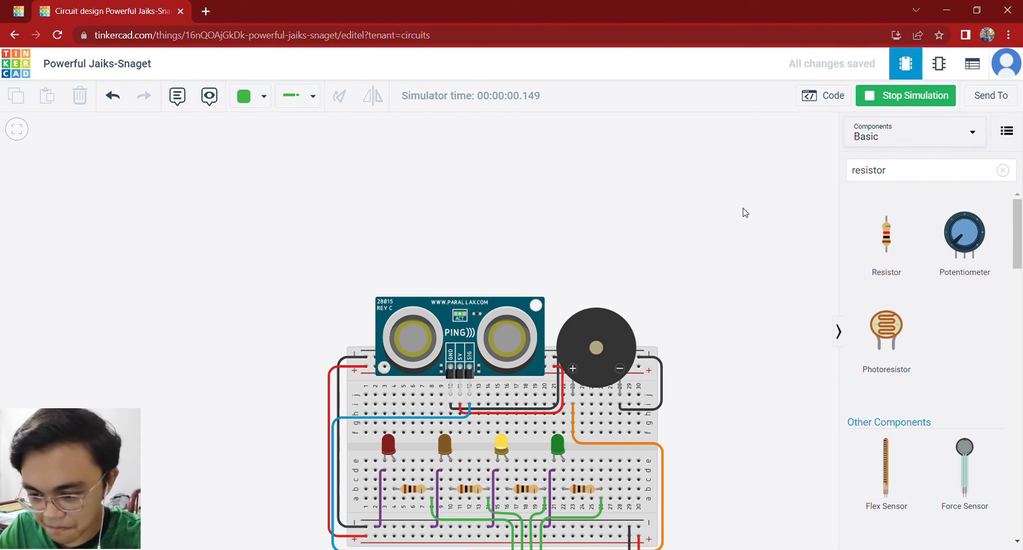
# Select the ultrasonic distance sensor in the running simulation to display its detection range and target
pyautogui.moveTo(745, 212); pyautogui.dragTo(754, 222)
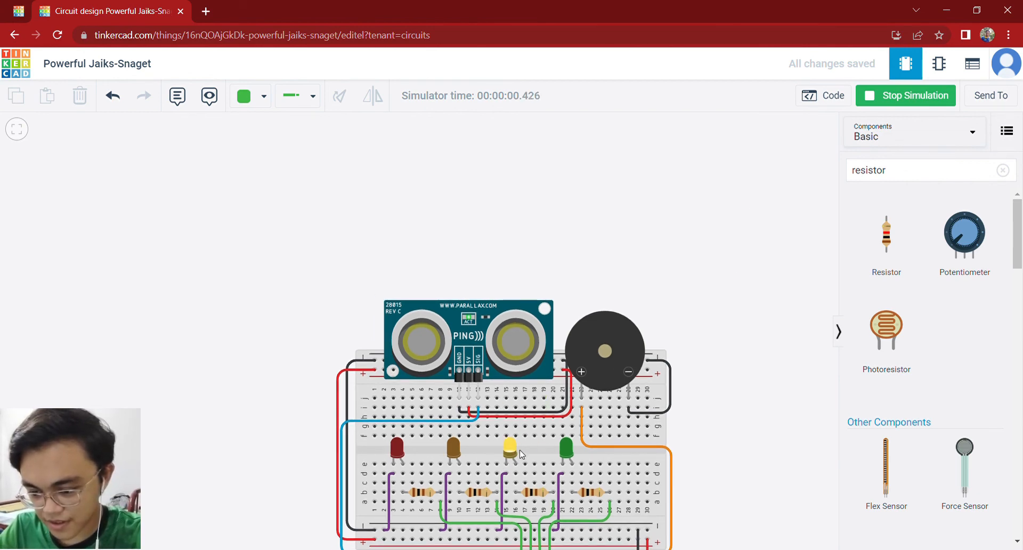
pyautogui.scroll(-2, 714, 352)
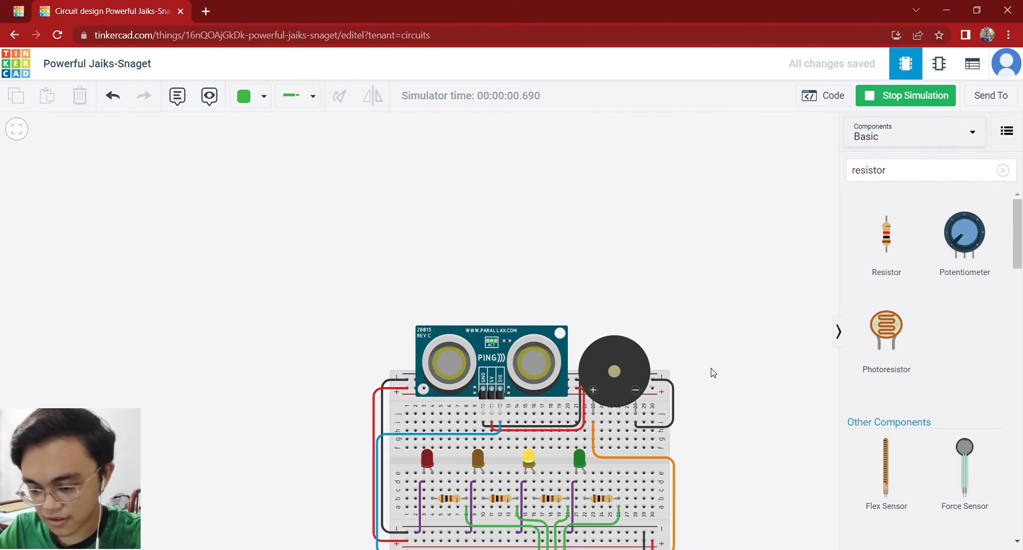
pyautogui.moveTo(661, 320); pyautogui.dragTo(645, 332)
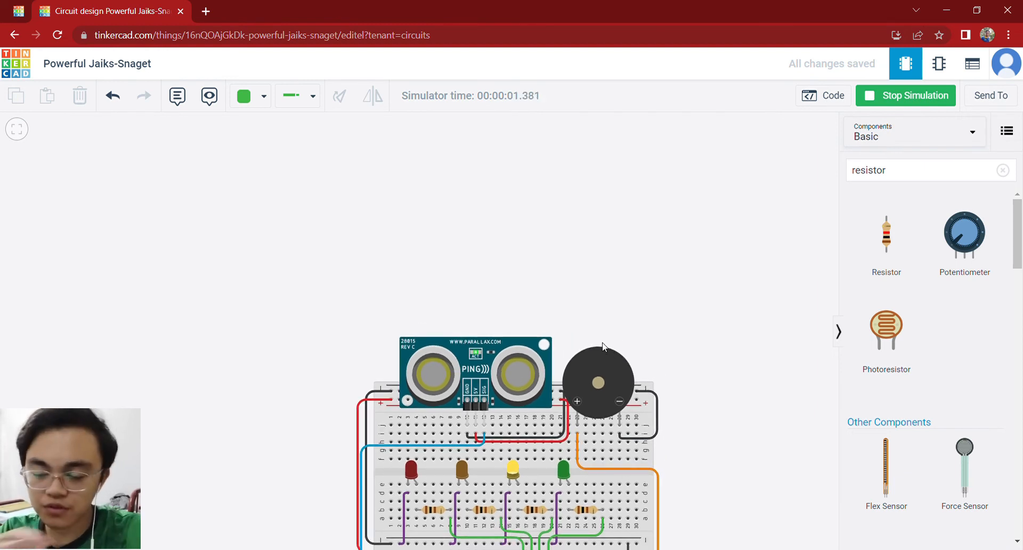
pyautogui.click(476, 371)
pyautogui.moveTo(674, 231); pyautogui.dragTo(658, 288)
pyautogui.scroll(-2, 657, 289)
pyautogui.click(507, 401)
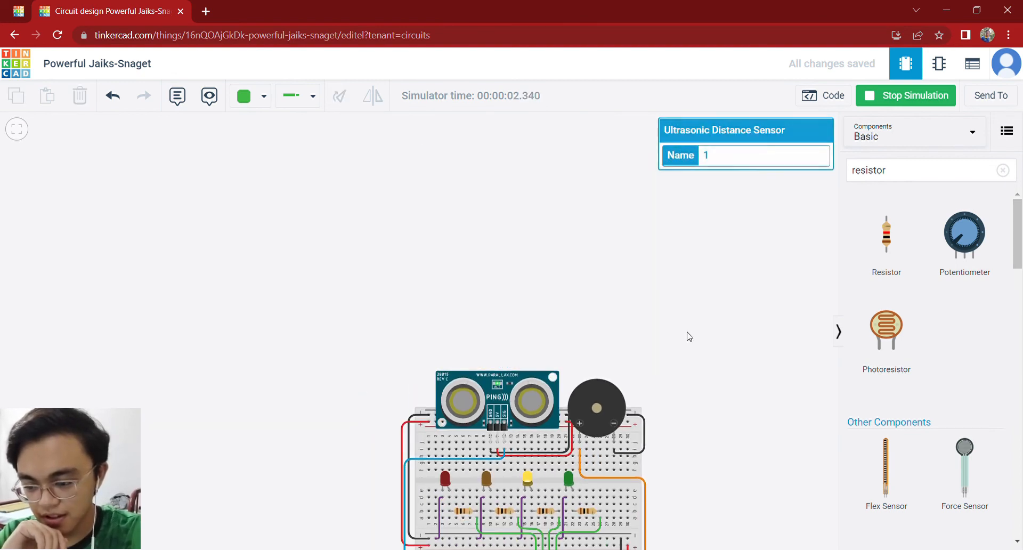
pyautogui.moveTo(687, 335); pyautogui.dragTo(681, 364)
pyautogui.click(496, 427)
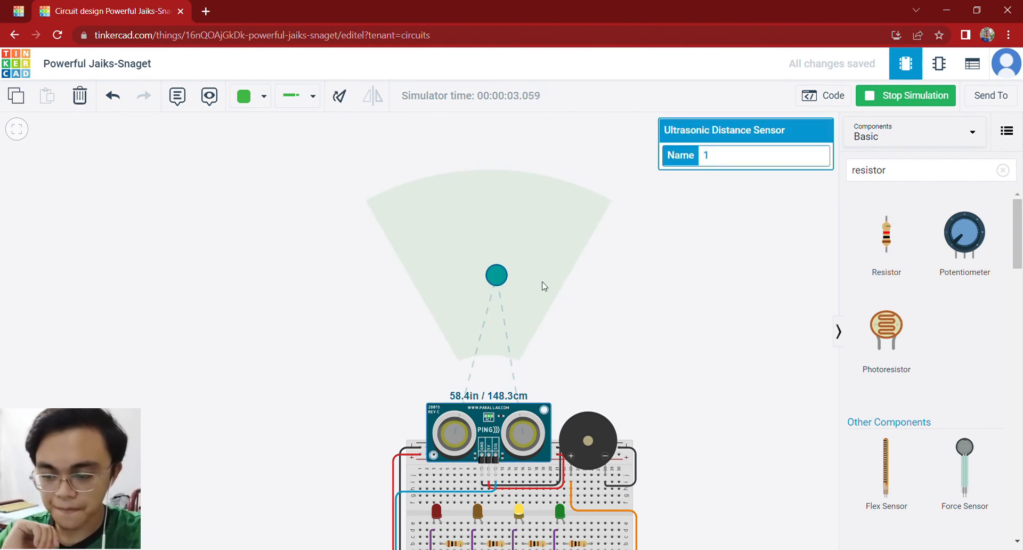
# Test the LEDs by moving the sensor's target to about 157 cm, out to about 285 cm, and back to about 203 cm
pyautogui.moveTo(498, 283)
pyautogui.mouseDown()
pyautogui.moveTo(496, 248)
pyautogui.moveTo(479, 273)
pyautogui.moveTo(479, 308)
pyautogui.moveTo(488, 194)
pyautogui.moveTo(492, 327)
pyautogui.moveTo(484, 268)
pyautogui.mouseUp()
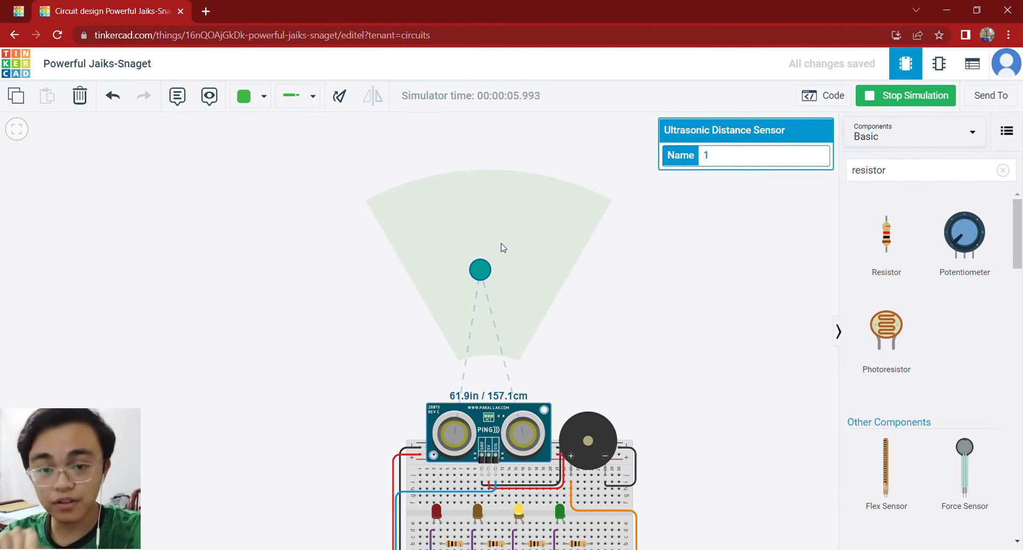
pyautogui.moveTo(482, 272); pyautogui.dragTo(474, 197)
pyautogui.moveTo(645, 326); pyautogui.dragTo(631, 269)
pyautogui.click(512, 354)
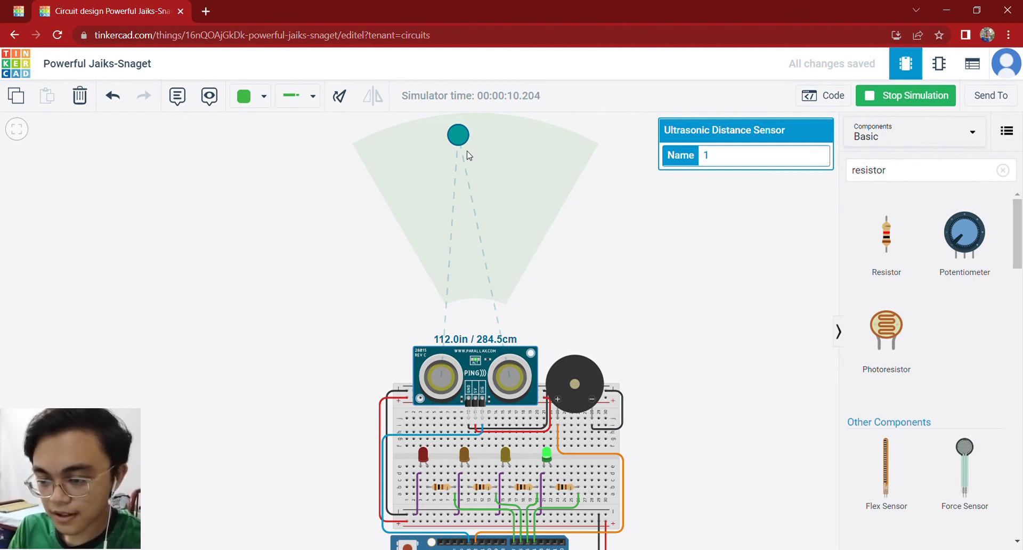
pyautogui.moveTo(460, 141); pyautogui.dragTo(483, 189)
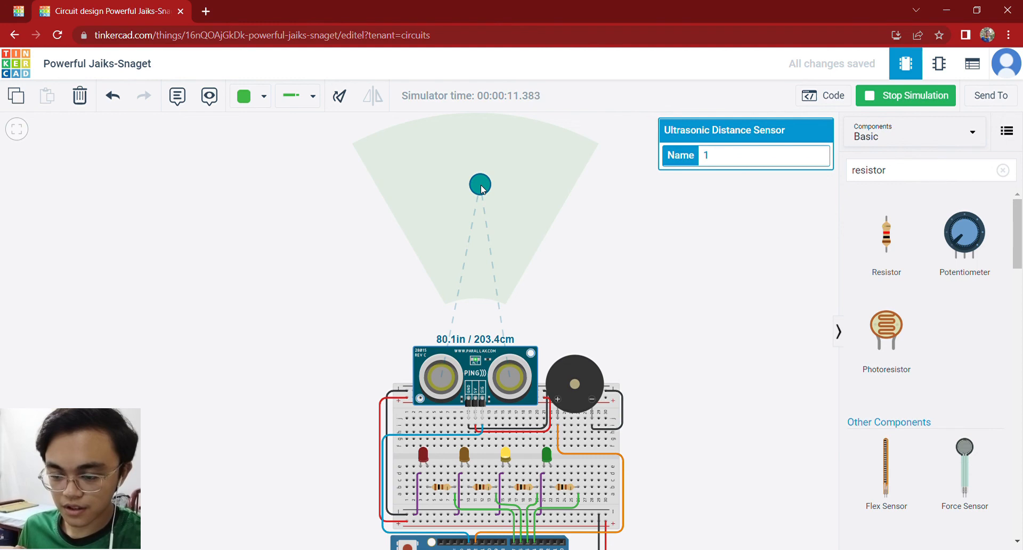
# Check the limit conditions in the block code, then return to the circuit with the ultrasonic sensor's range displayed
pyautogui.click(829, 97)
pyautogui.scroll(3, 810, 289)
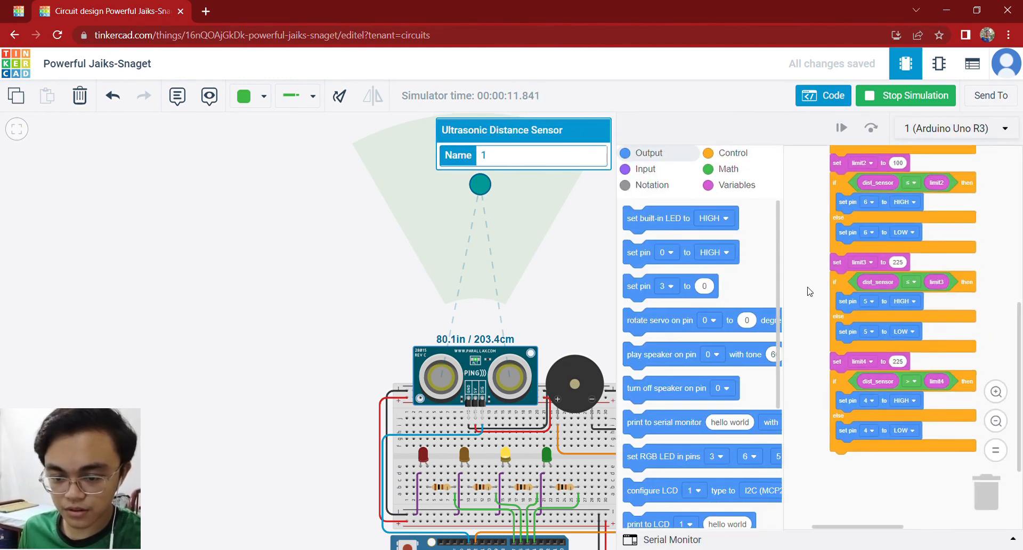
pyautogui.scroll(-2, 815, 291)
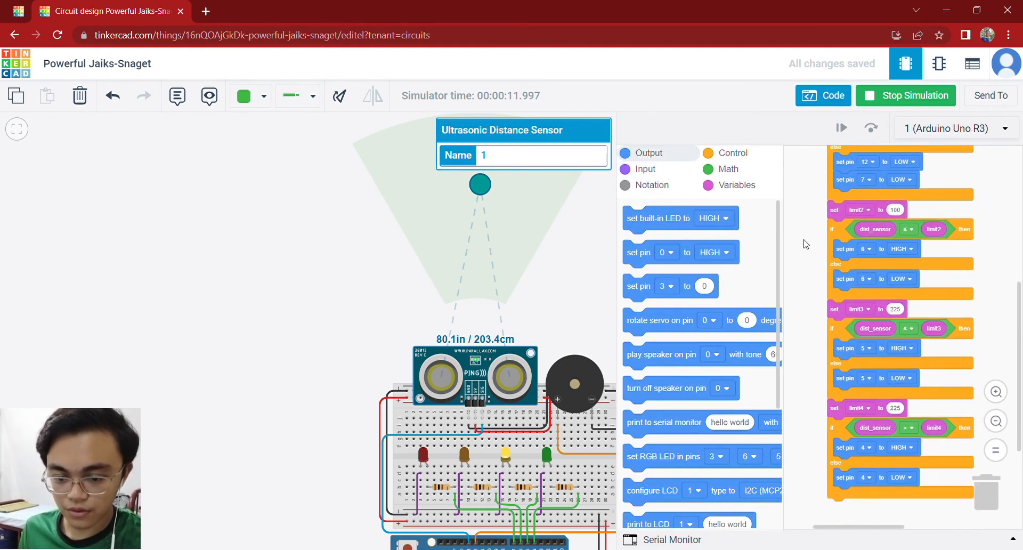
pyautogui.click(818, 98)
pyautogui.click(539, 365)
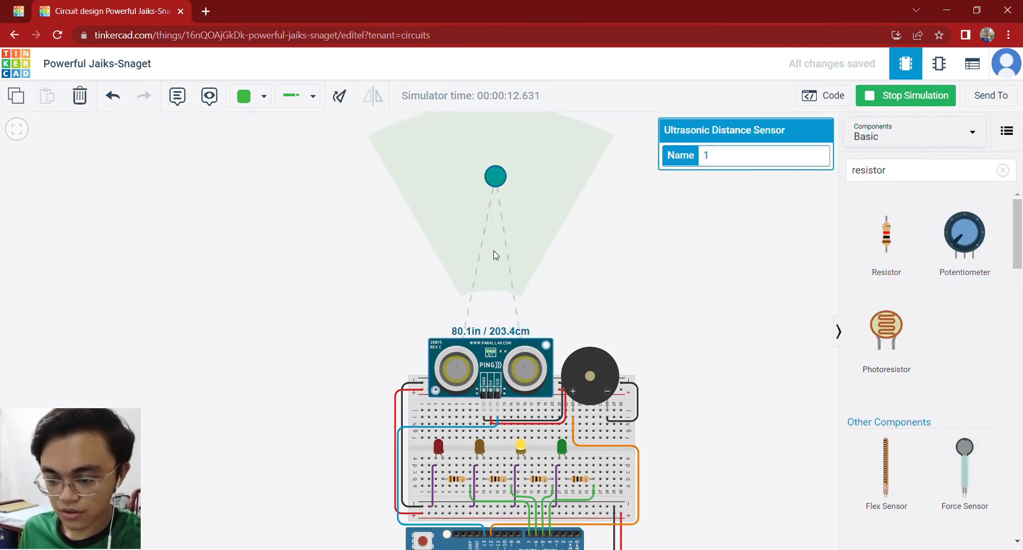
# Move the ultrasonic sensor's target out to about 222 cm and check which LEDs light up in the simulation
pyautogui.moveTo(498, 182); pyautogui.dragTo(499, 190)
pyautogui.moveTo(499, 189); pyautogui.dragTo(499, 170)
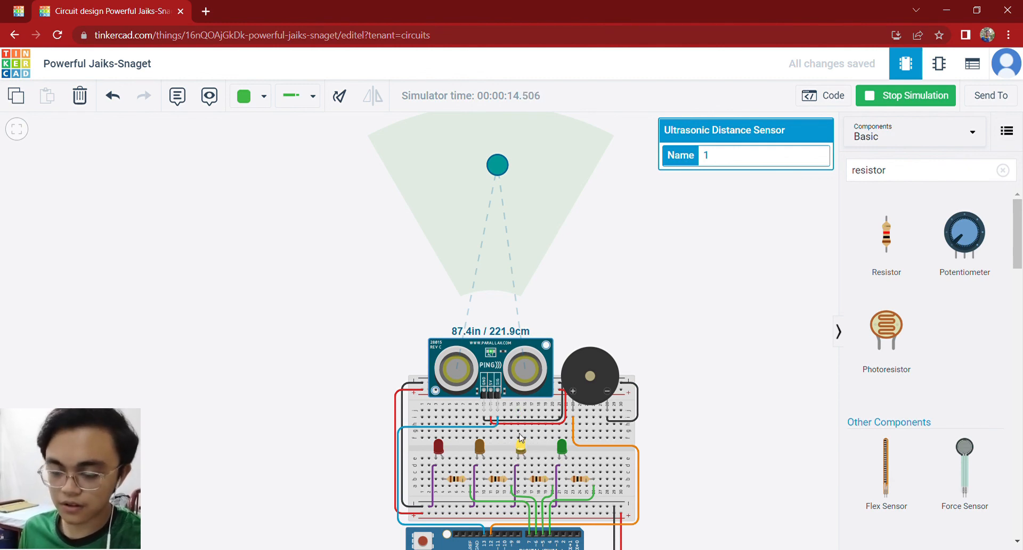
pyautogui.moveTo(668, 349); pyautogui.dragTo(681, 350)
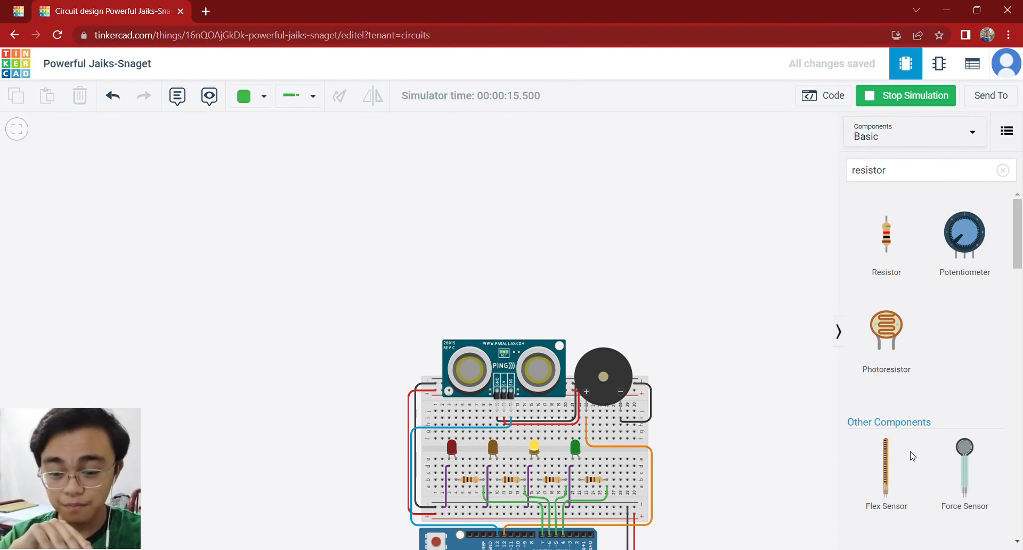
pyautogui.moveTo(705, 392); pyautogui.dragTo(707, 411)
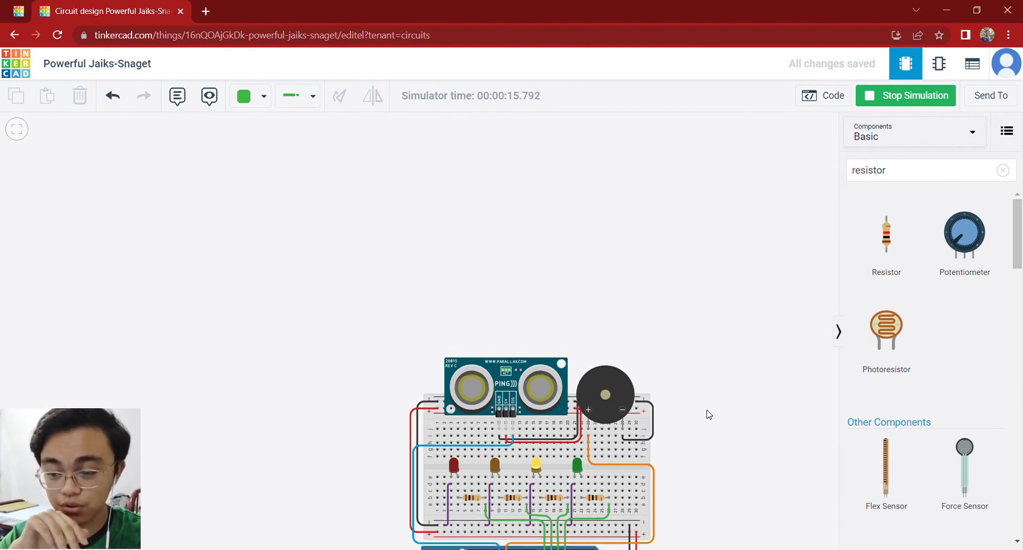
# Bring the ultrasonic sensor's target in to about 78 cm and examine the LEDs up close
pyautogui.click(553, 405)
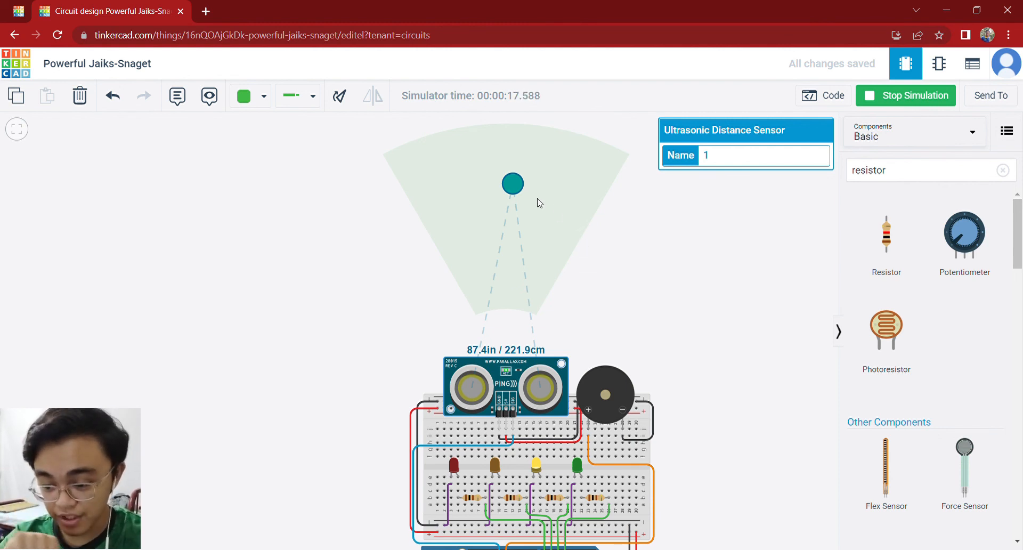
pyautogui.moveTo(516, 187); pyautogui.dragTo(512, 277)
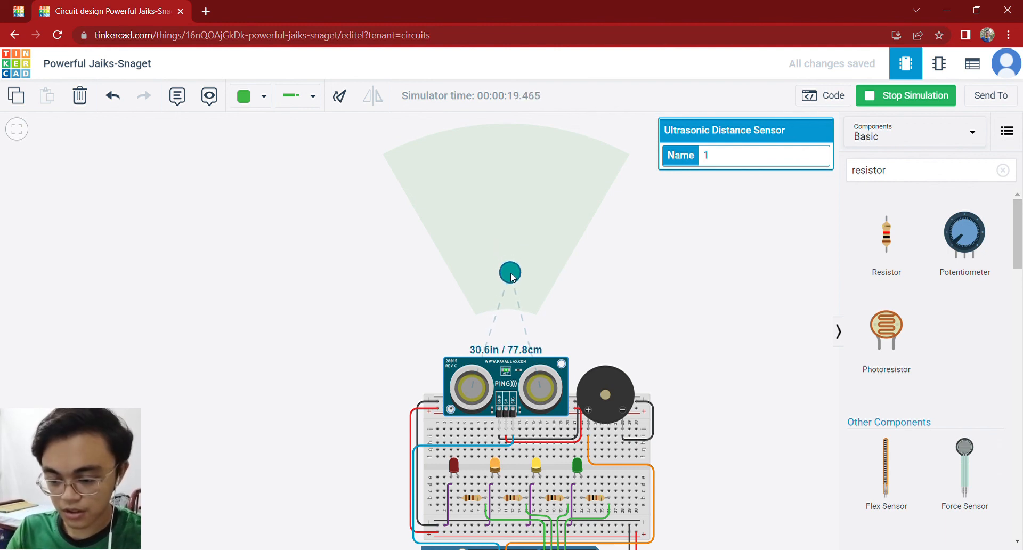
pyautogui.click(640, 300)
pyautogui.scroll(3, 645, 301)
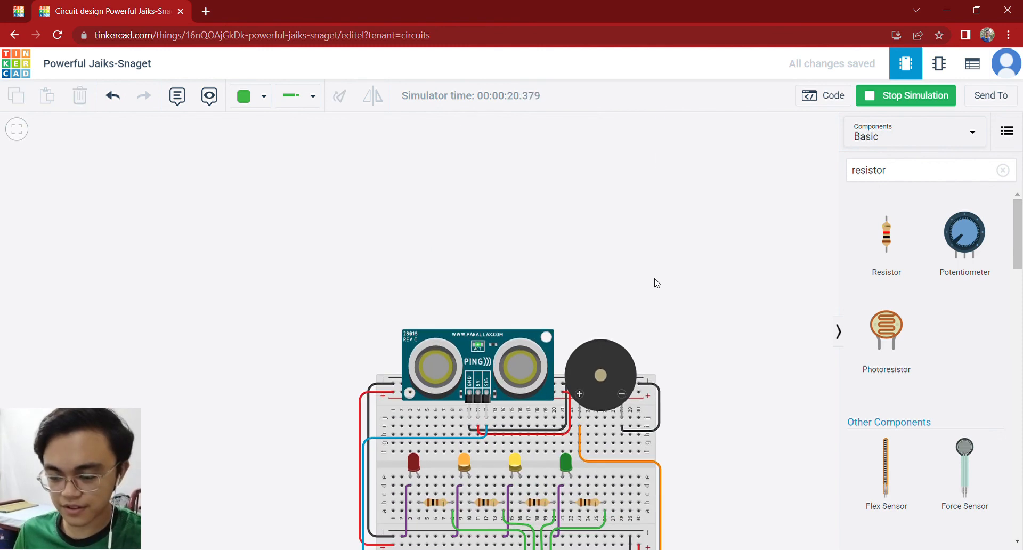
pyautogui.moveTo(650, 302); pyautogui.dragTo(664, 221)
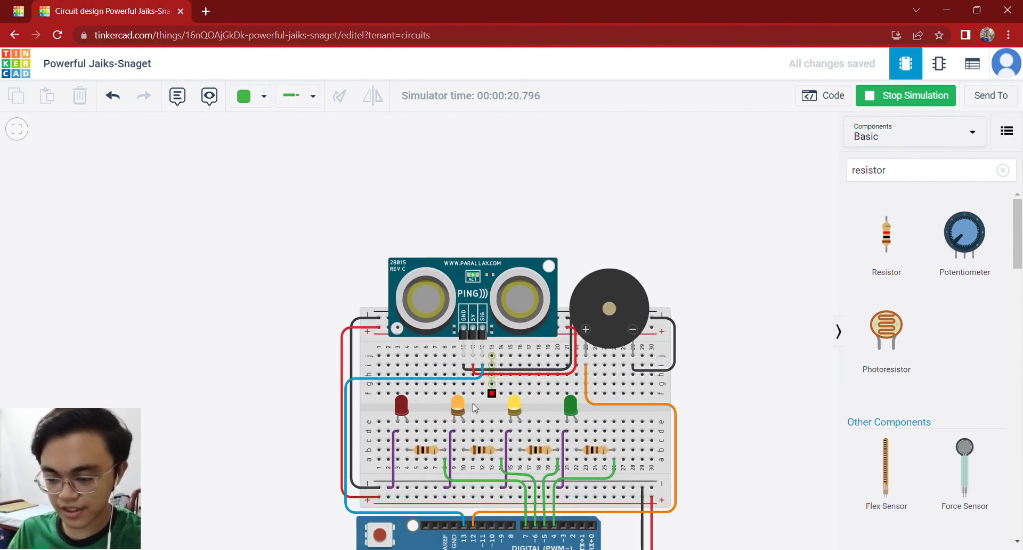
pyautogui.moveTo(684, 270); pyautogui.dragTo(675, 383)
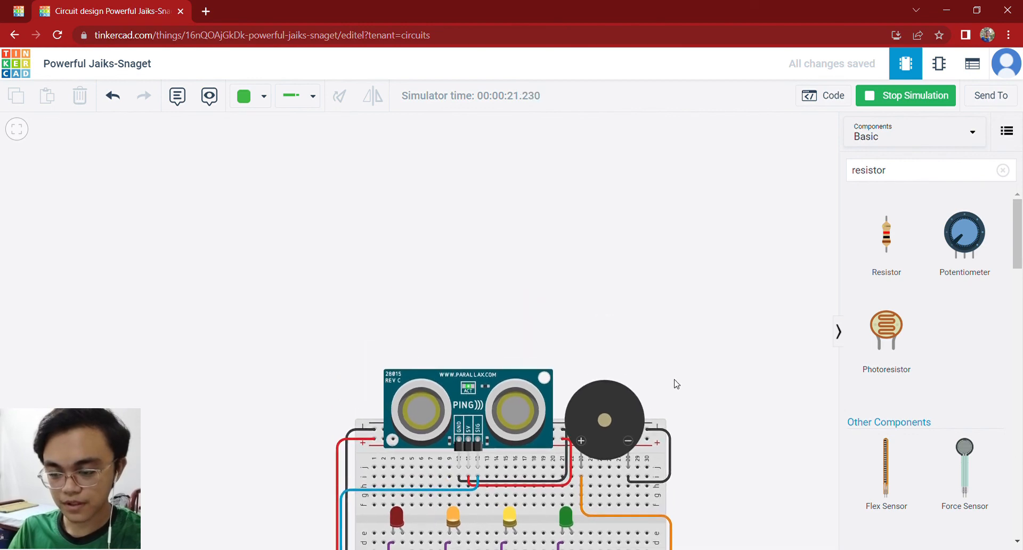
# Test the buzzer and red LED by bringing the sensor's target in to about 36 cm
pyautogui.click(476, 440)
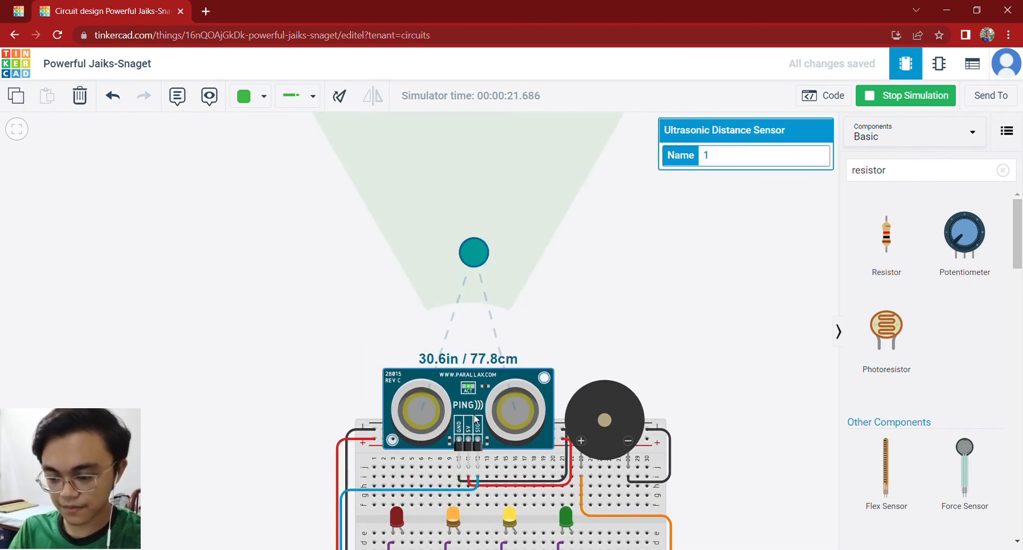
pyautogui.scroll(-1, 596, 307)
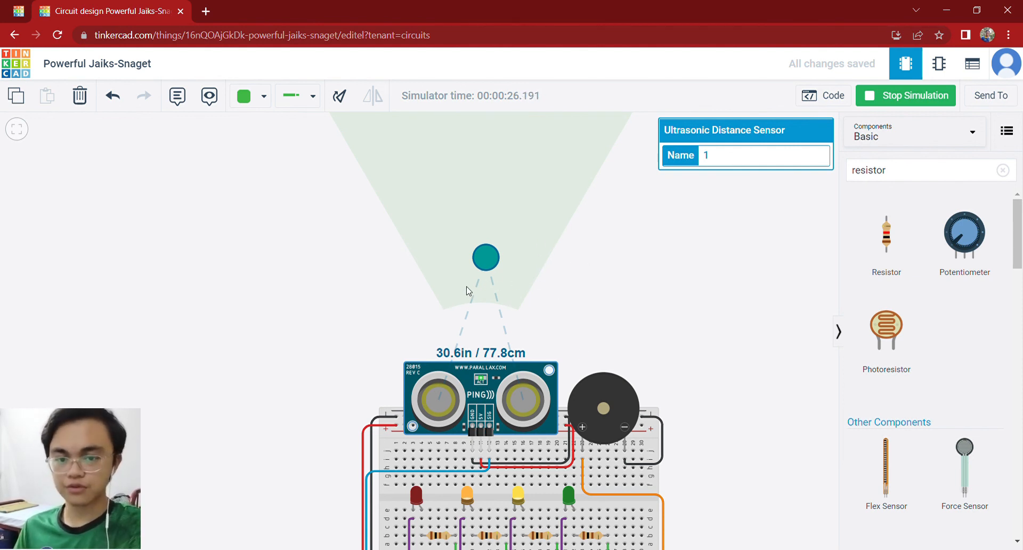
pyautogui.click(669, 296)
pyautogui.moveTo(669, 297); pyautogui.dragTo(621, 294)
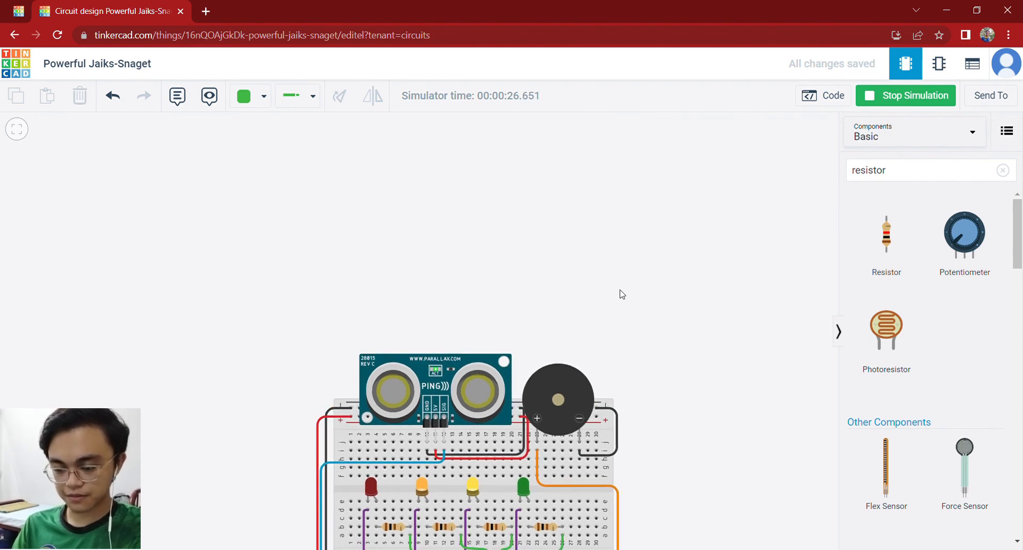
pyautogui.scroll(-1, 621, 293)
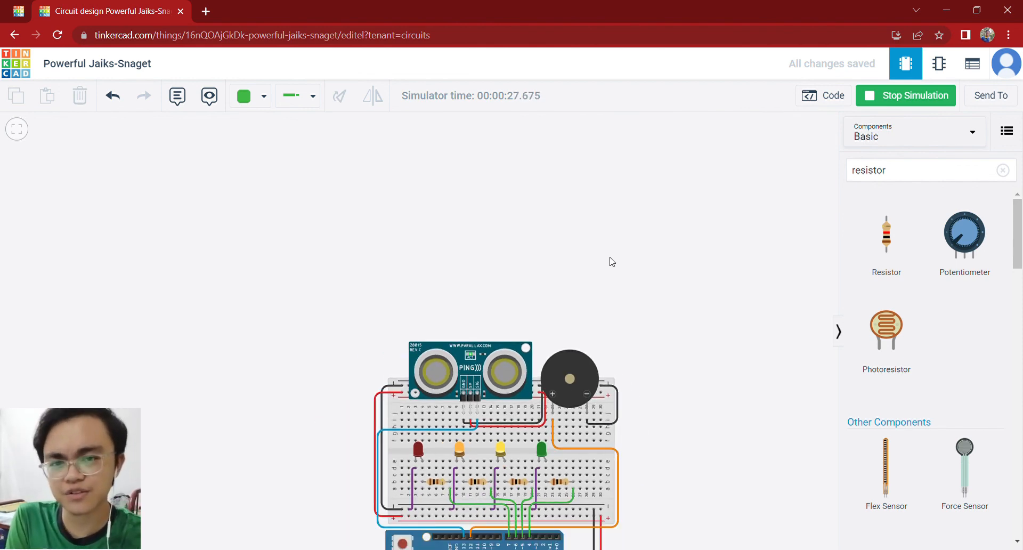
pyautogui.click(472, 366)
pyautogui.moveTo(477, 261); pyautogui.dragTo(476, 286)
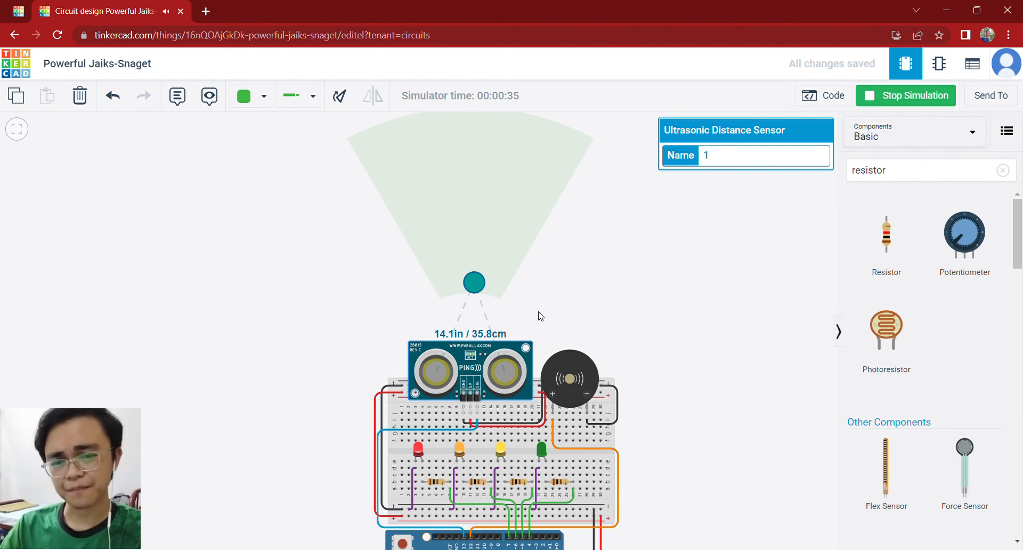
# Test the closest limit by moving the target to about 61 cm, in to about 45 cm, and out to about 70 cm
pyautogui.moveTo(479, 284); pyautogui.dragTo(479, 273)
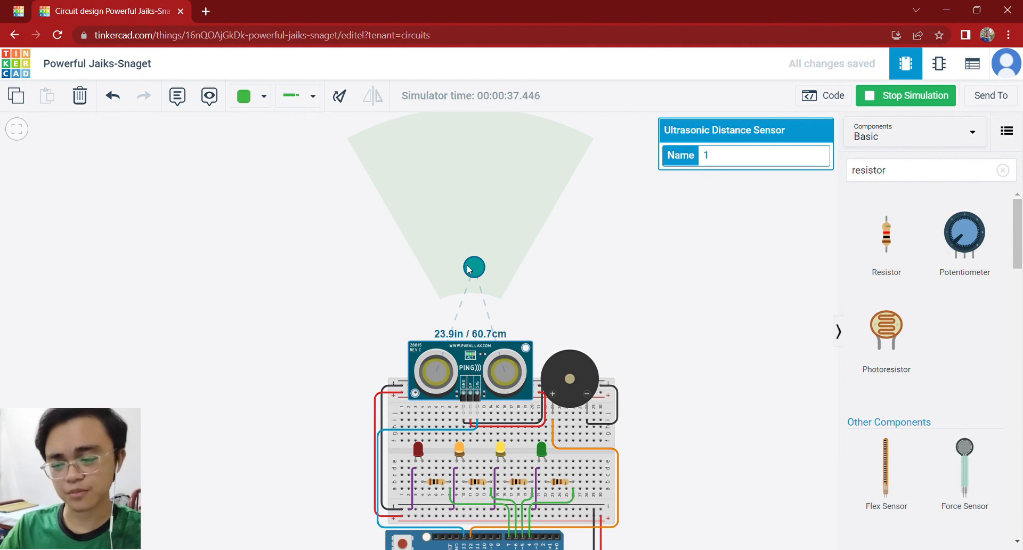
pyautogui.moveTo(472, 269)
pyautogui.mouseDown()
pyautogui.moveTo(474, 283)
pyautogui.moveTo(464, 277)
pyautogui.moveTo(474, 282)
pyautogui.mouseUp()
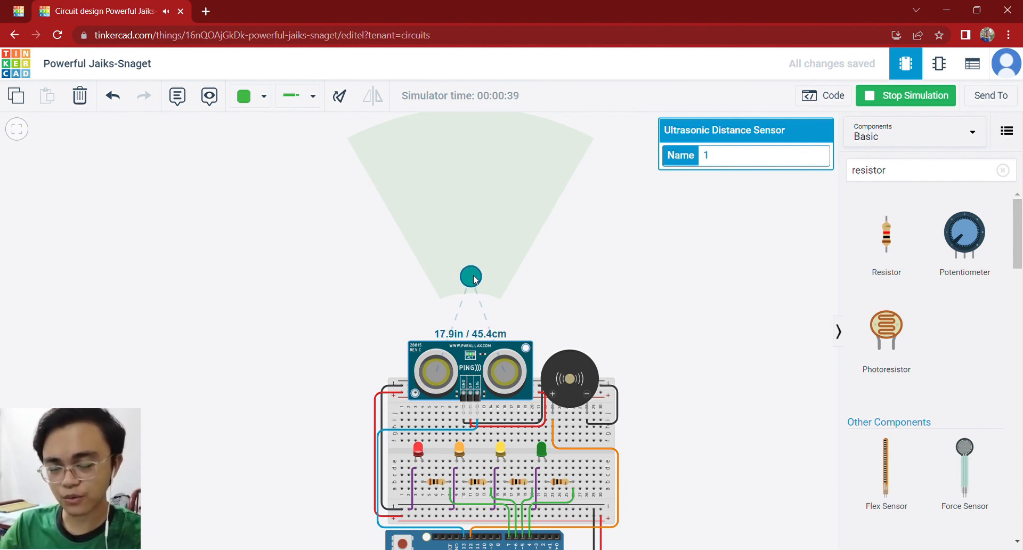
pyautogui.moveTo(475, 278); pyautogui.dragTo(478, 265)
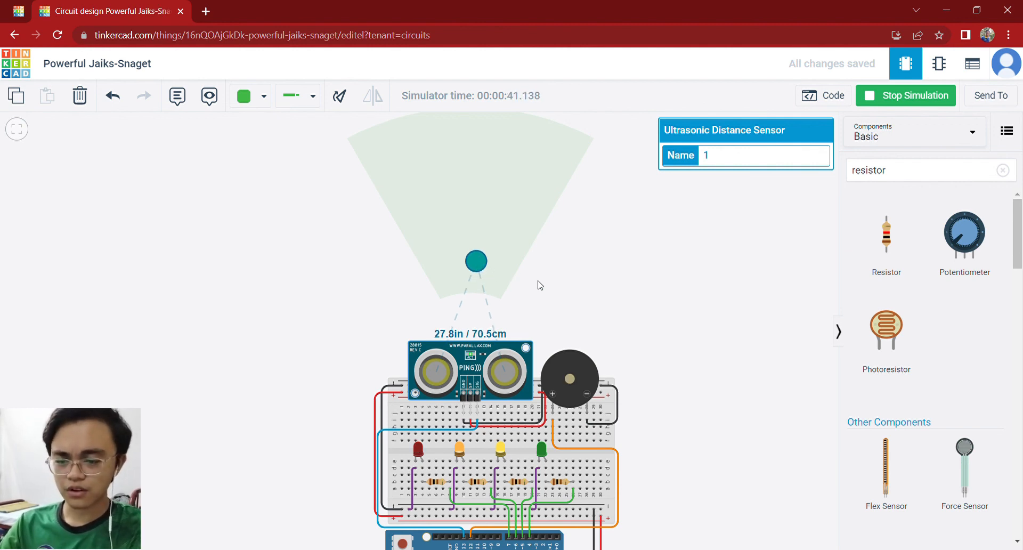
pyautogui.moveTo(539, 286); pyautogui.dragTo(538, 297)
pyautogui.click(500, 362)
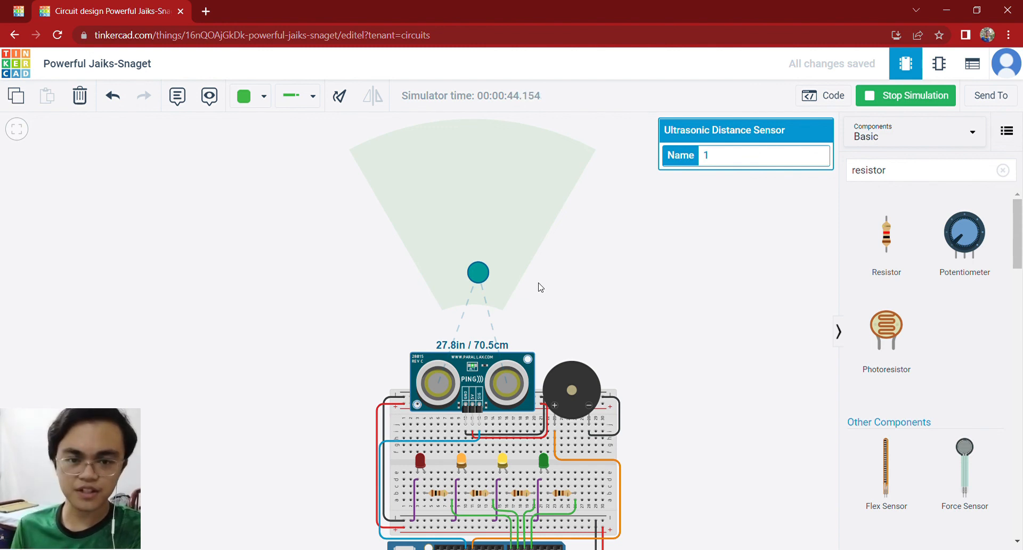
# Bring the sensor's target in to about 39 cm and on to about 31 cm to check the alarm response
pyautogui.moveTo(478, 274); pyautogui.dragTo(476, 297)
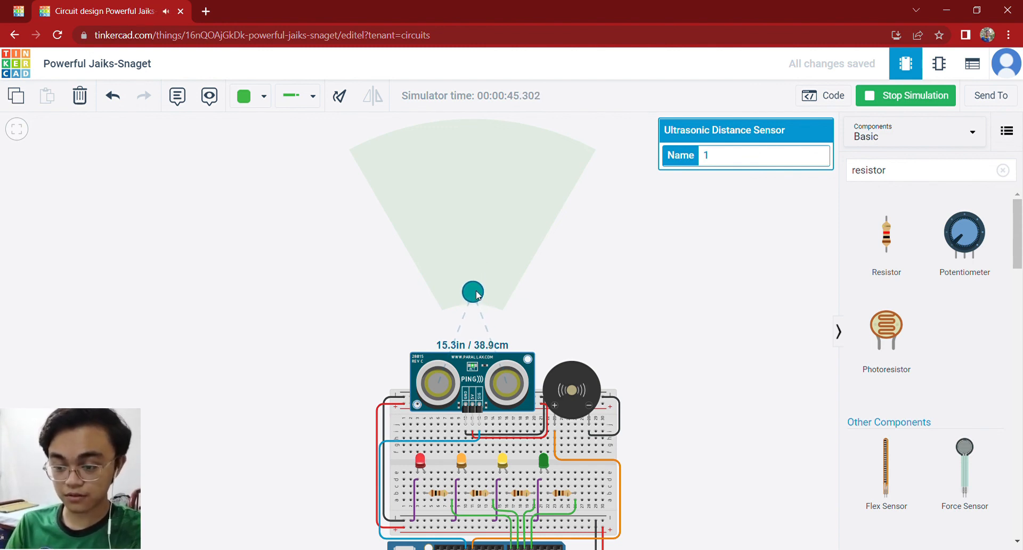
pyautogui.moveTo(478, 296)
pyautogui.mouseDown()
pyautogui.moveTo(484, 270)
pyautogui.moveTo(481, 298)
pyautogui.mouseUp()
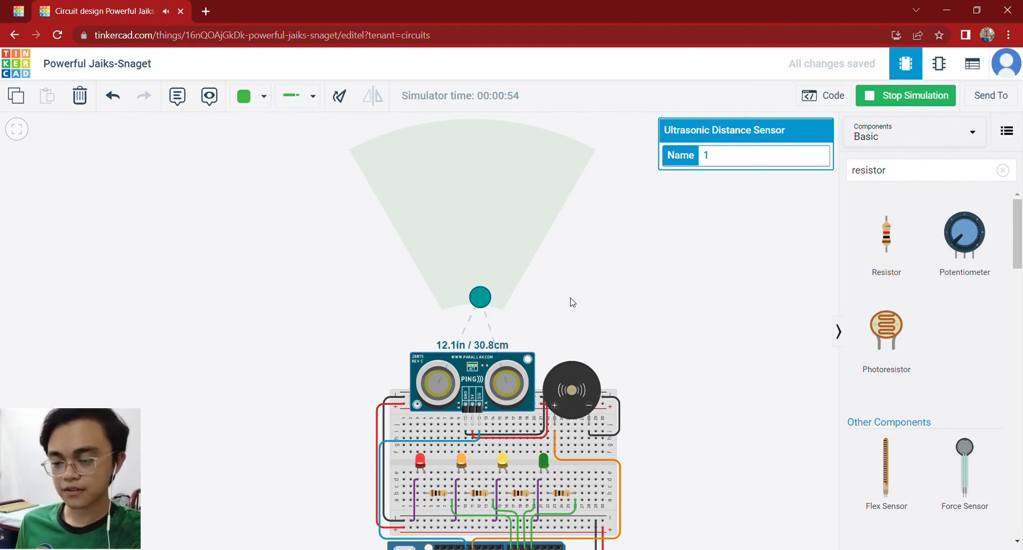
pyautogui.scroll(-1, 634, 326)
pyautogui.click(639, 290)
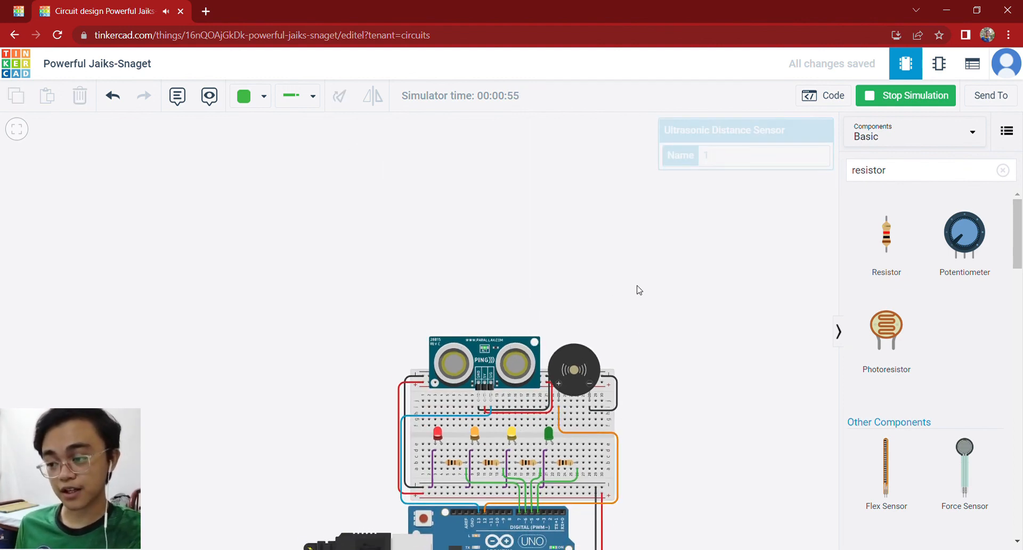
# Step the sensor's target through about 184, 86, 58 and 28 cm to check the LEDs and buzzer at each distance
pyautogui.click(508, 345)
pyautogui.moveTo(493, 295); pyautogui.dragTo(496, 208)
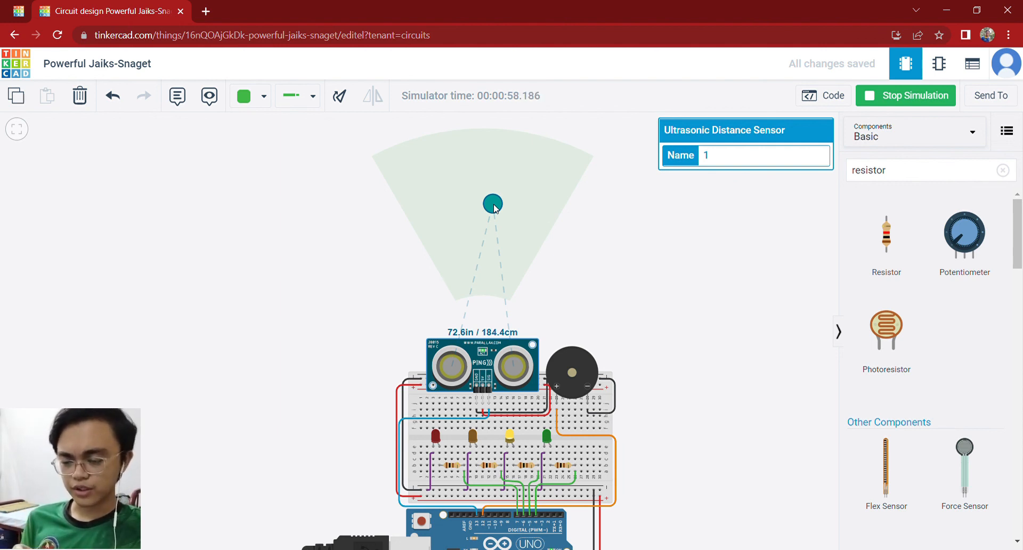
pyautogui.moveTo(495, 209); pyautogui.dragTo(490, 262)
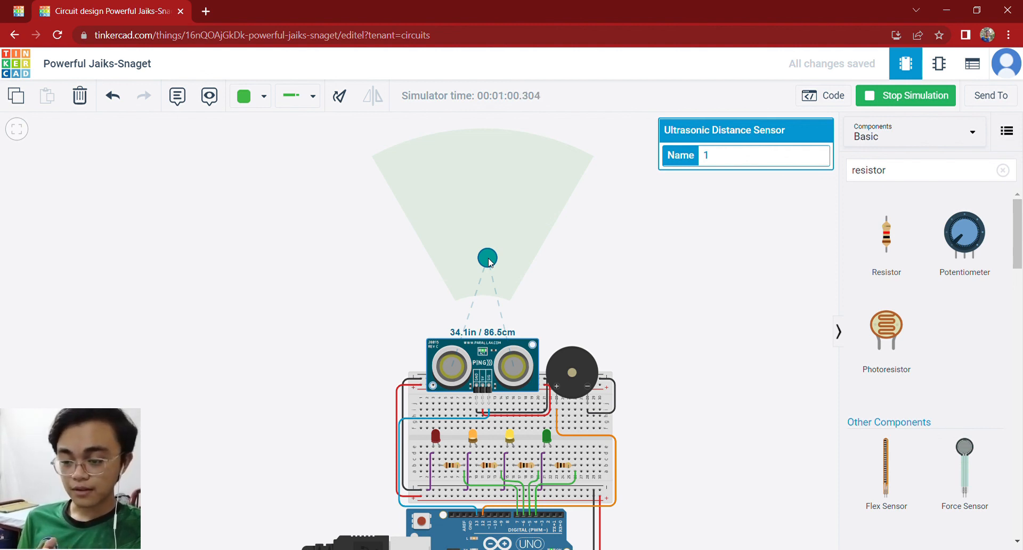
pyautogui.moveTo(490, 263); pyautogui.dragTo(492, 280)
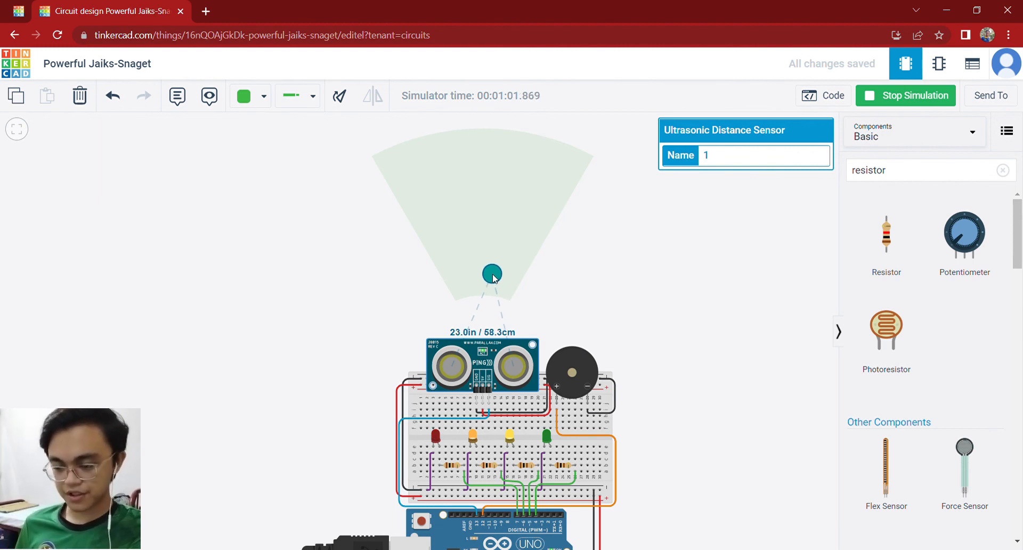
pyautogui.moveTo(494, 278); pyautogui.dragTo(494, 294)
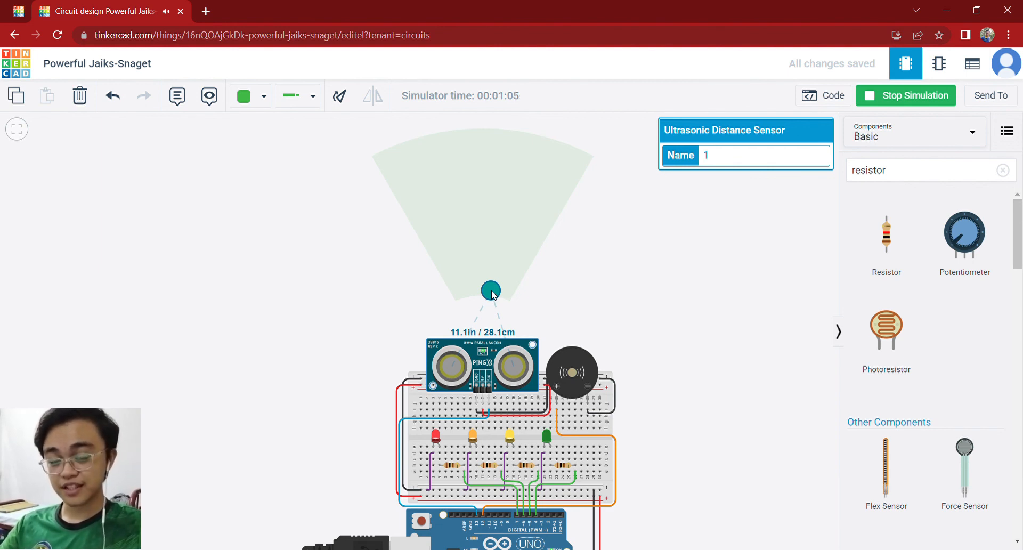
# Move the sensor's target back out to about 151 cm and bring the whole circuit into view
pyautogui.moveTo(493, 296); pyautogui.dragTo(483, 223)
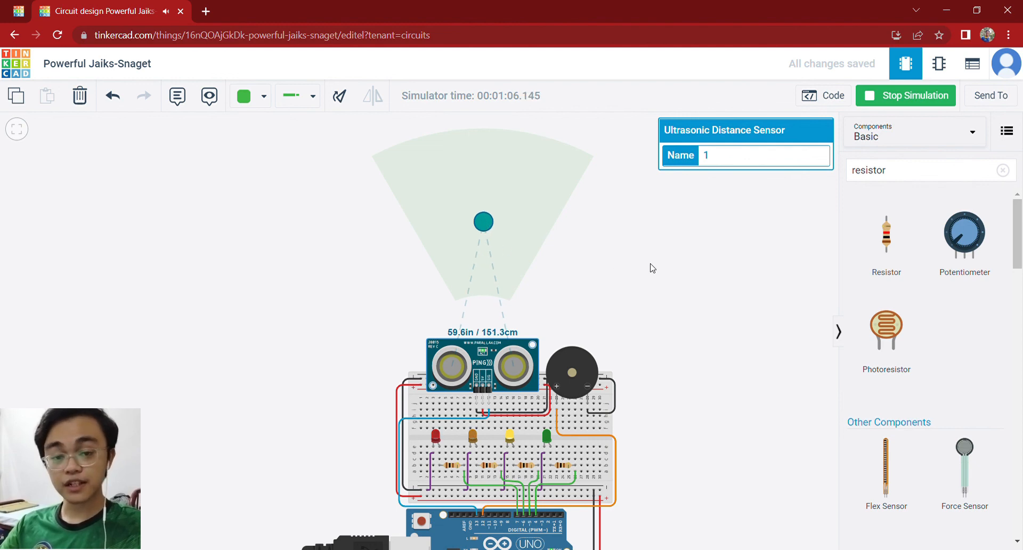
pyautogui.scroll(2, 651, 285)
pyautogui.click(649, 292)
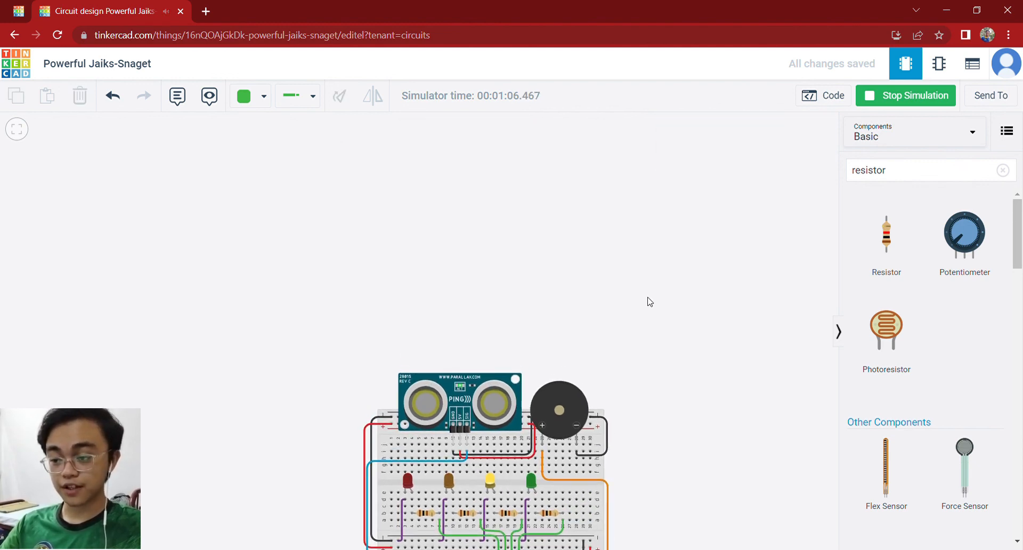
pyautogui.moveTo(649, 301); pyautogui.dragTo(635, 234)
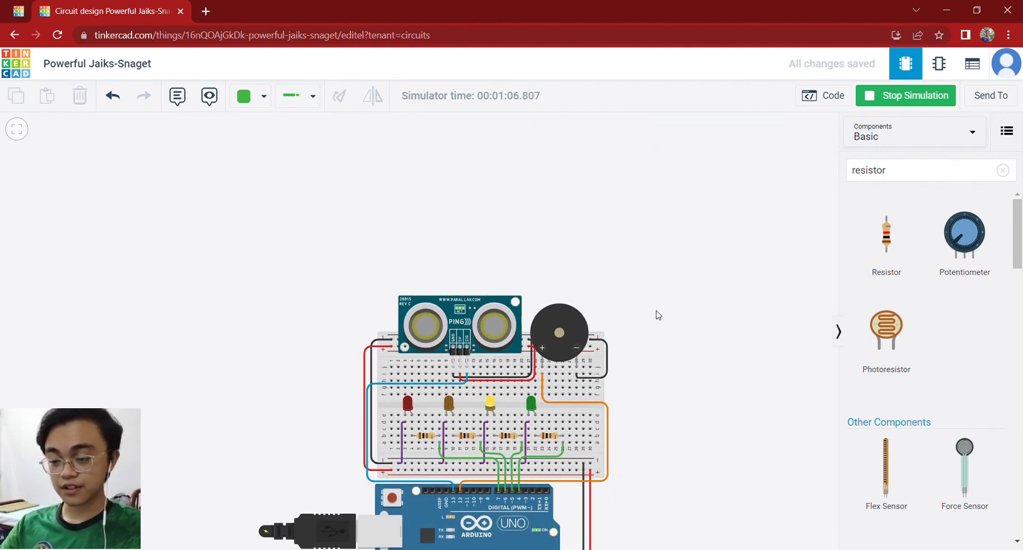
pyautogui.scroll(-1, 657, 288)
pyautogui.moveTo(666, 309); pyautogui.dragTo(667, 265)
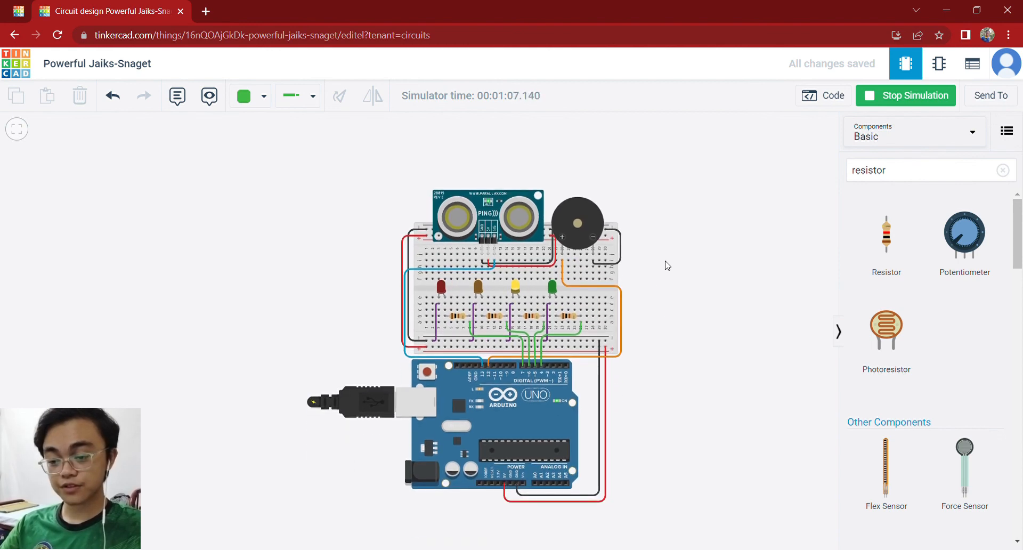
pyautogui.scroll(-1, 667, 266)
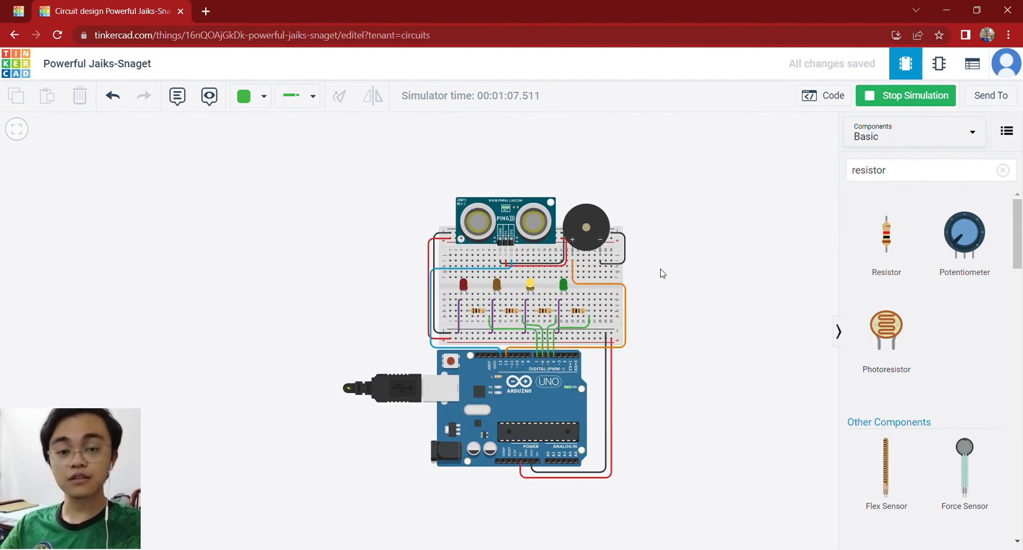
# Rename the circuit design as Blood Level Indicator
pyautogui.click(121, 70)
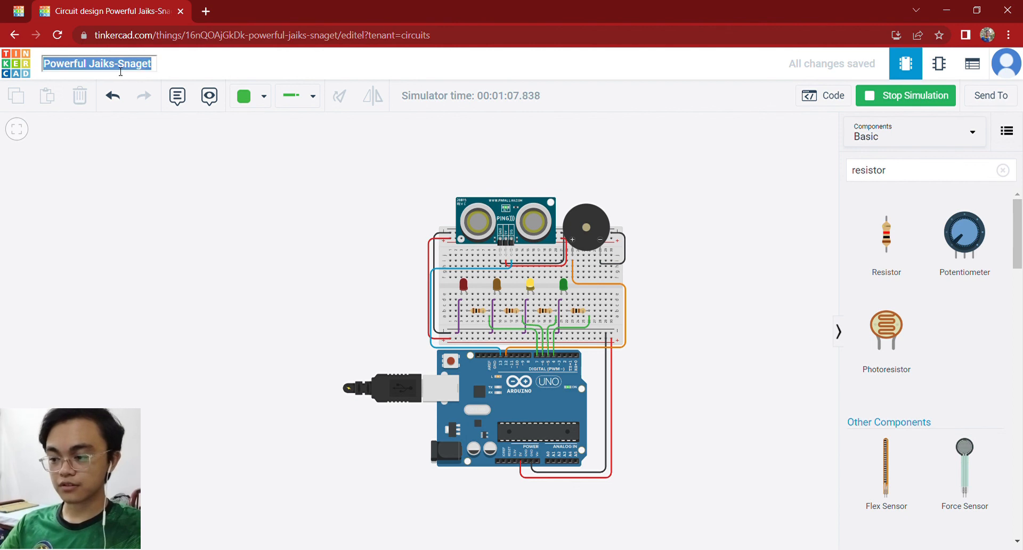
pyautogui.write('det')
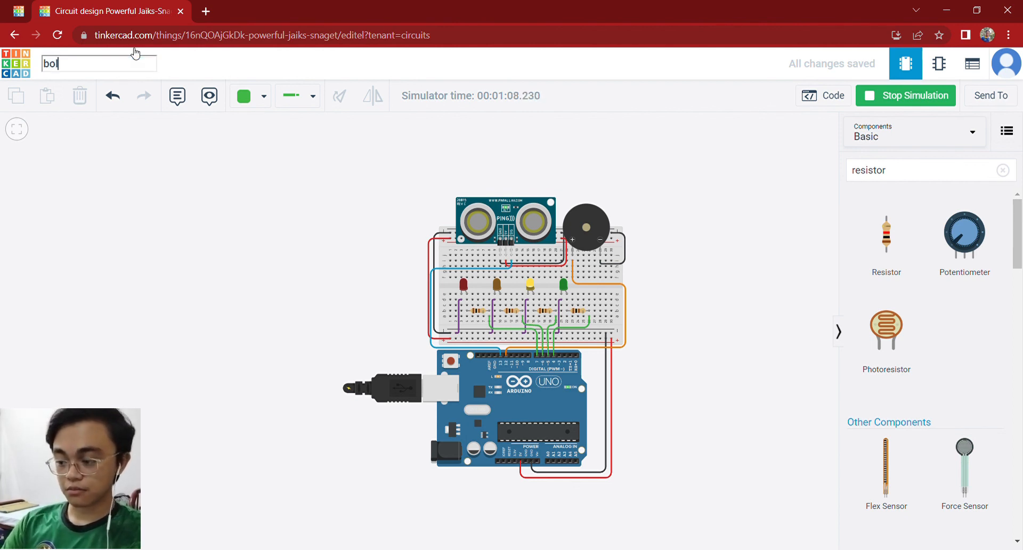
pyautogui.press('BackSpace')
pyautogui.press('BackSpace')
pyautogui.press('BackSpace')
pyautogui.write('Blood Lever')
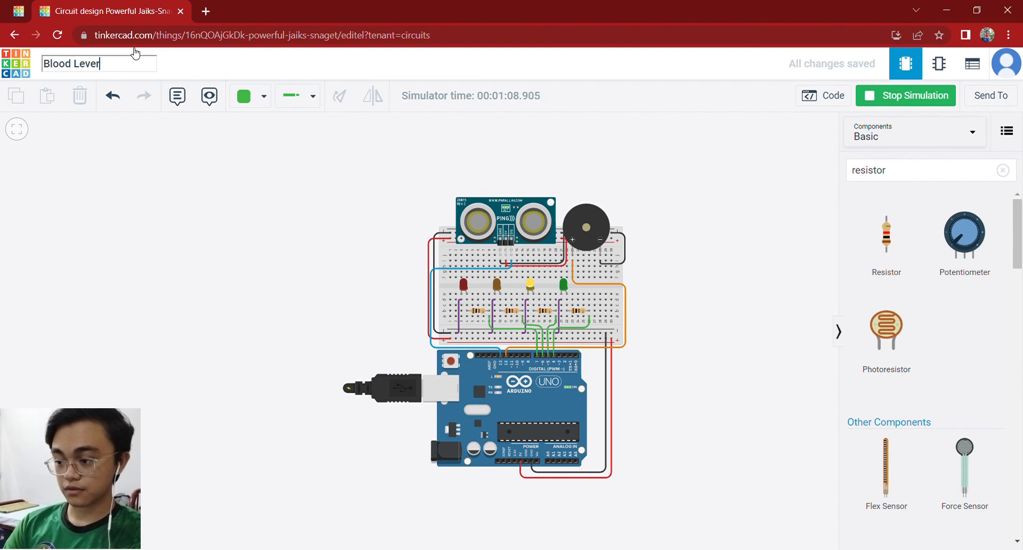
pyautogui.press('BackSpace')
pyautogui.write('l Indica')
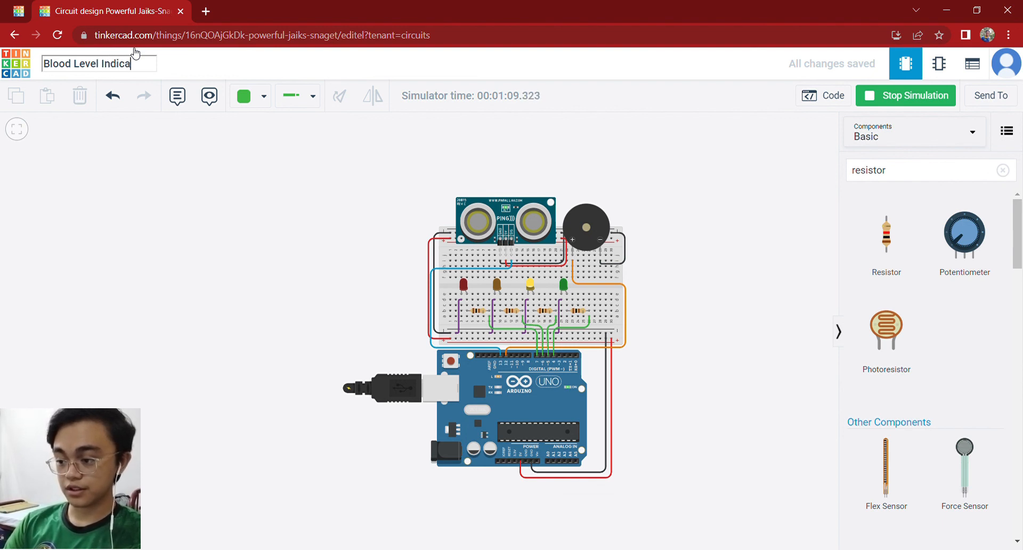
pyautogui.write('tor')
pyautogui.press('Escape')
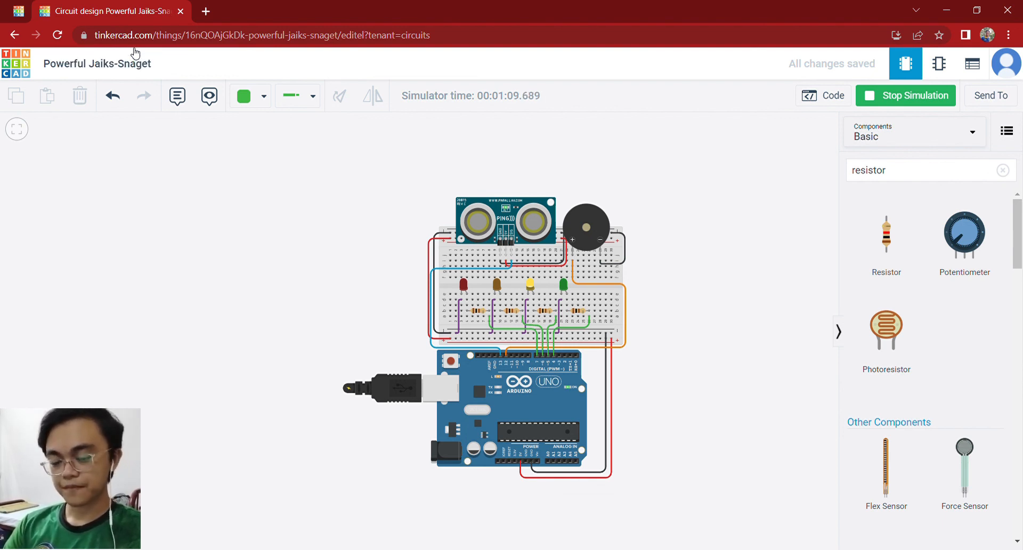
pyautogui.click(134, 68)
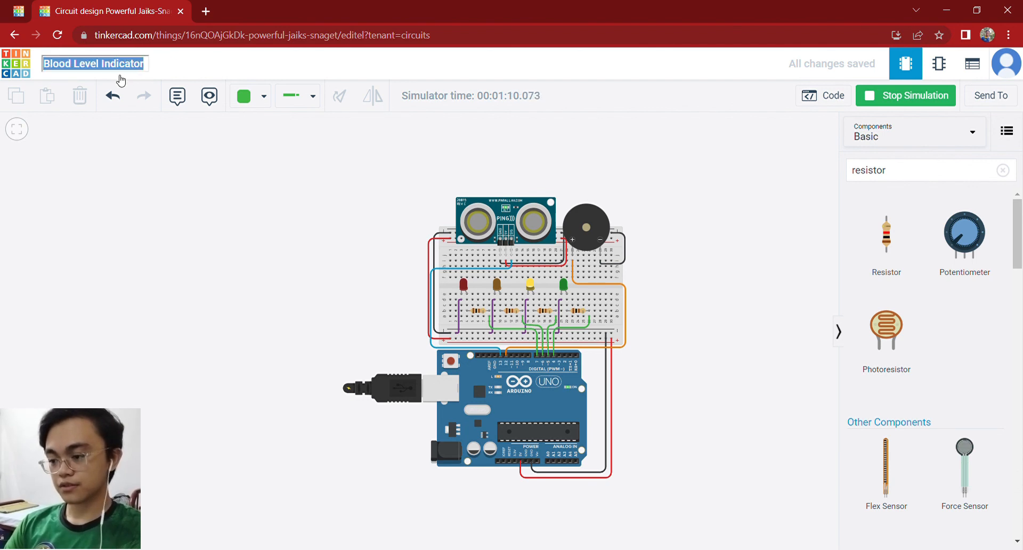
pyautogui.click(203, 71)
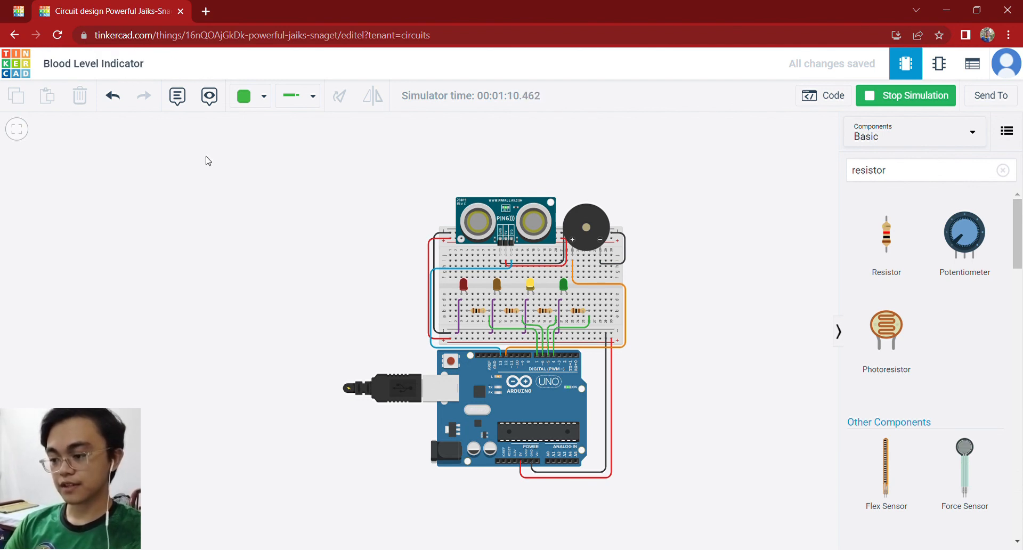